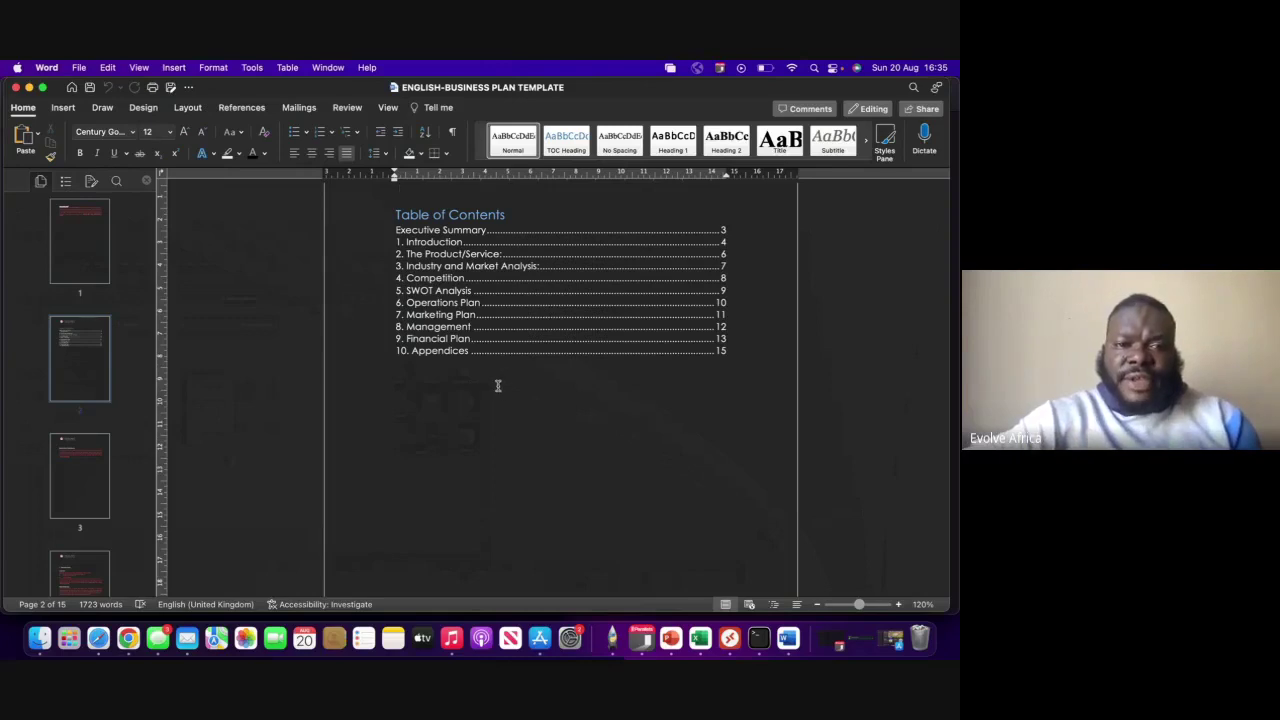
Step: Remove the blank space above the Executive Summary heading on page 3 of the business plan template
{"action": "left_click", "coordinate": [479, 341]}
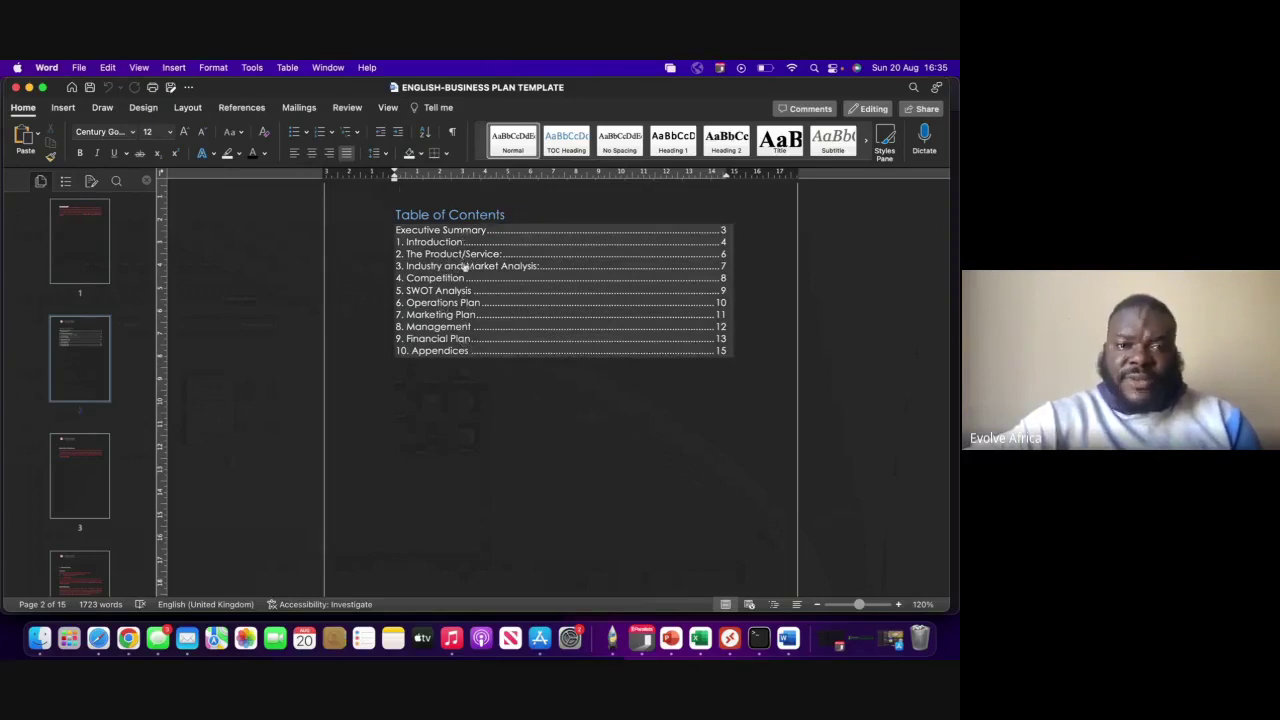
{"action": "left_click", "coordinate": [449, 360]}
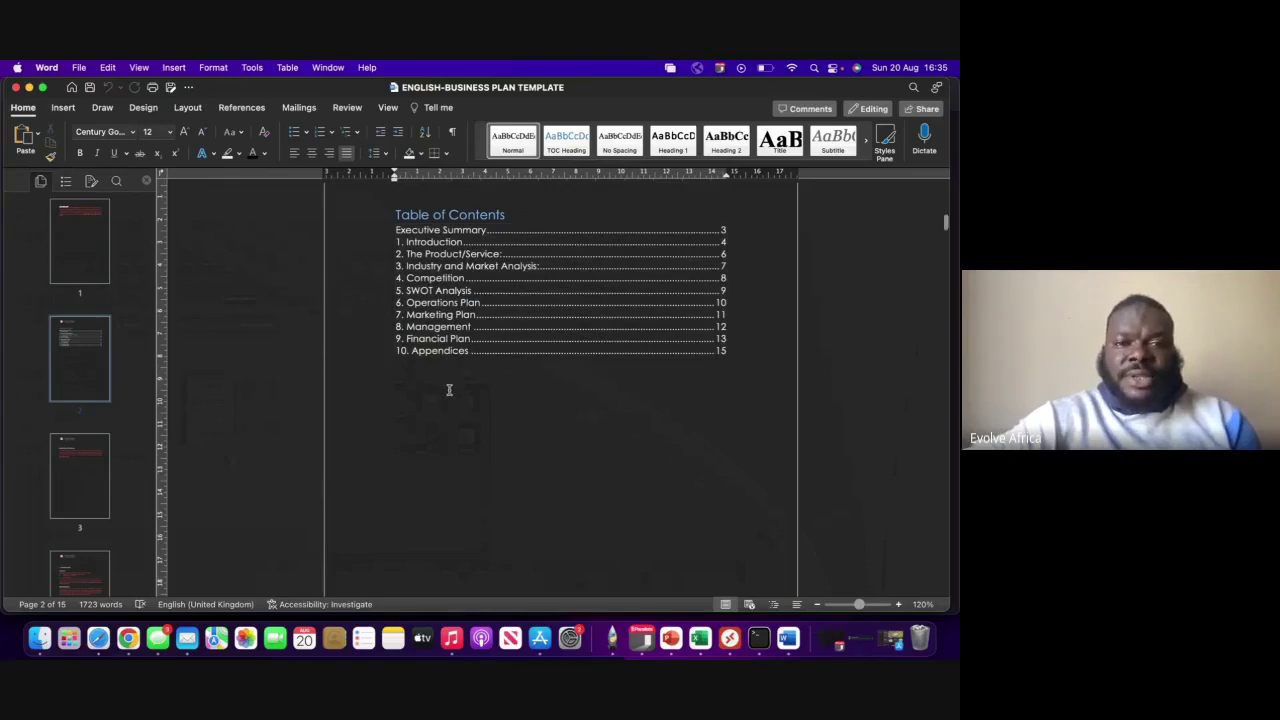
{"action": "scroll", "coordinate": [449, 390], "scroll_direction": "down", "scroll_amount": 3}
{"action": "scroll", "coordinate": [449, 390], "scroll_direction": "down", "scroll_amount": 5}
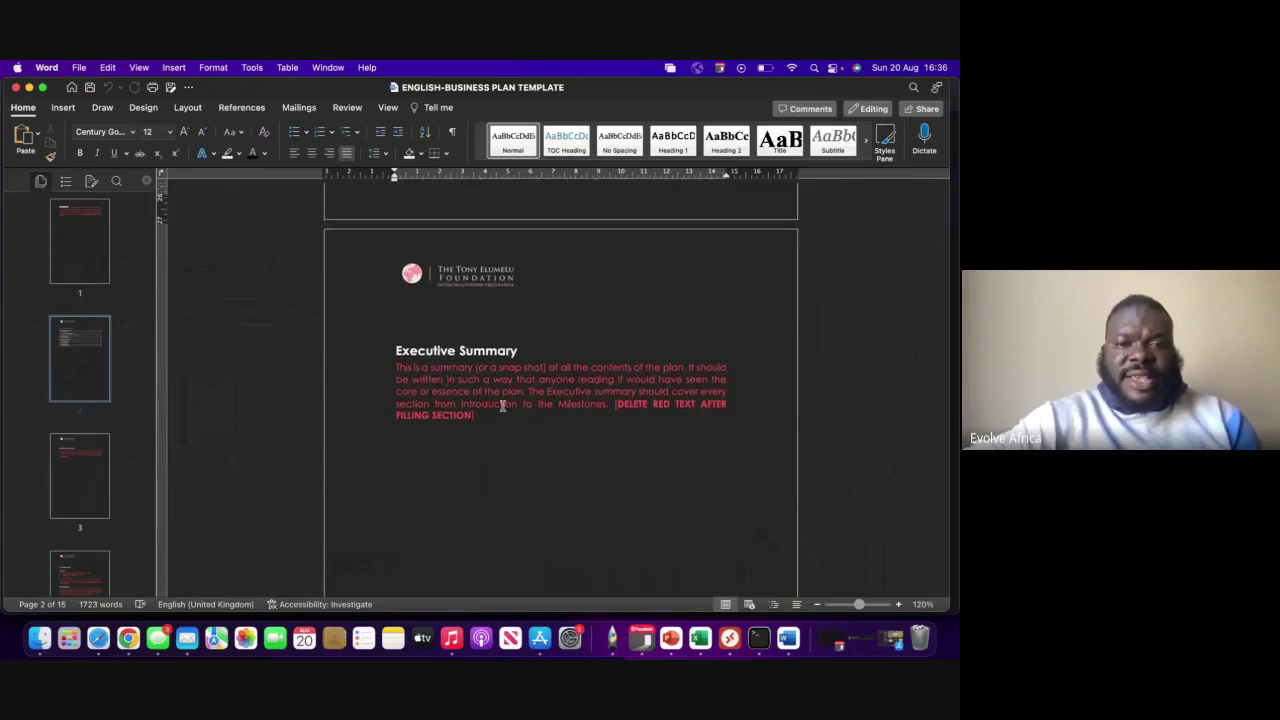
{"action": "left_click", "coordinate": [393, 357]}
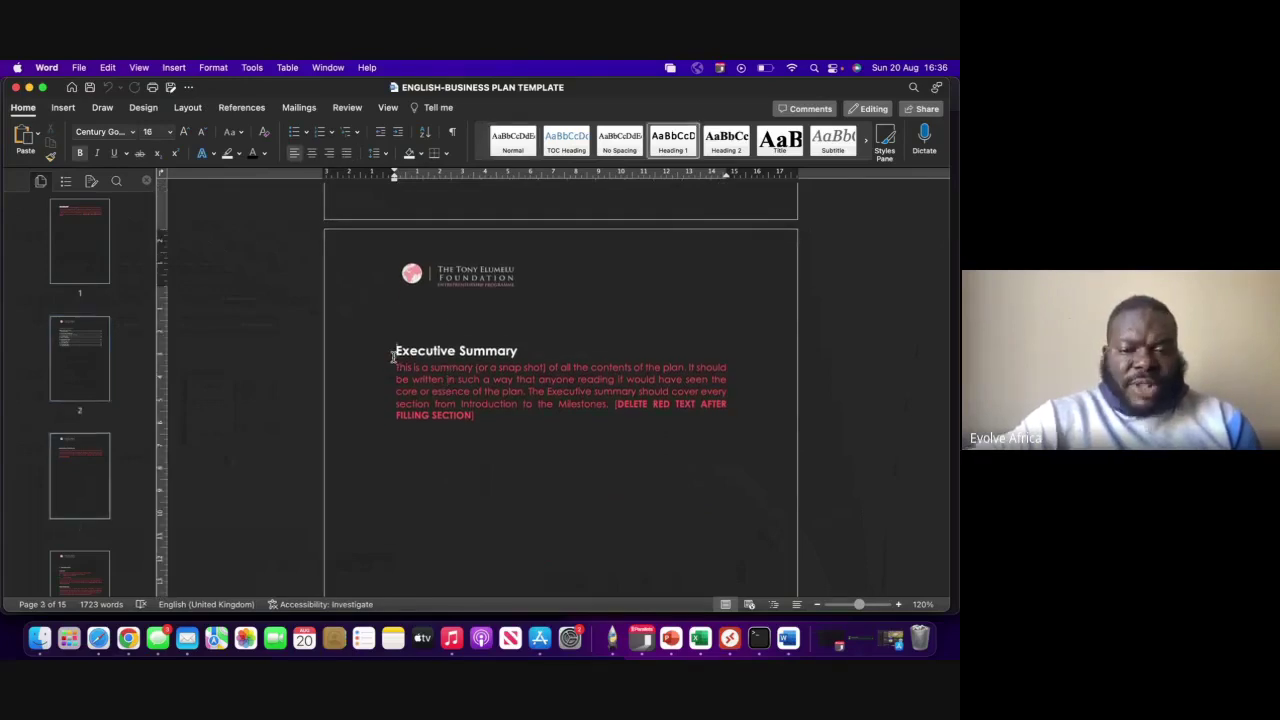
{"action": "key", "text": "BackSpace"}
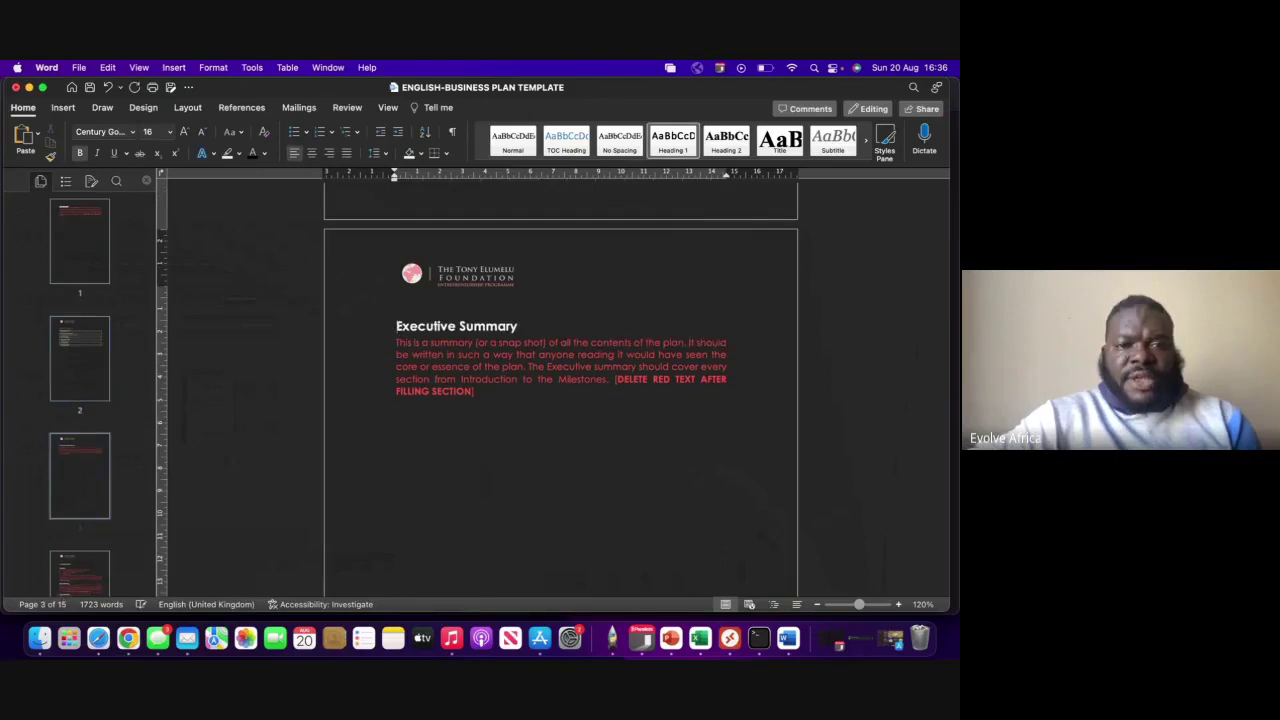
{"action": "key", "text": "BackSpace"}
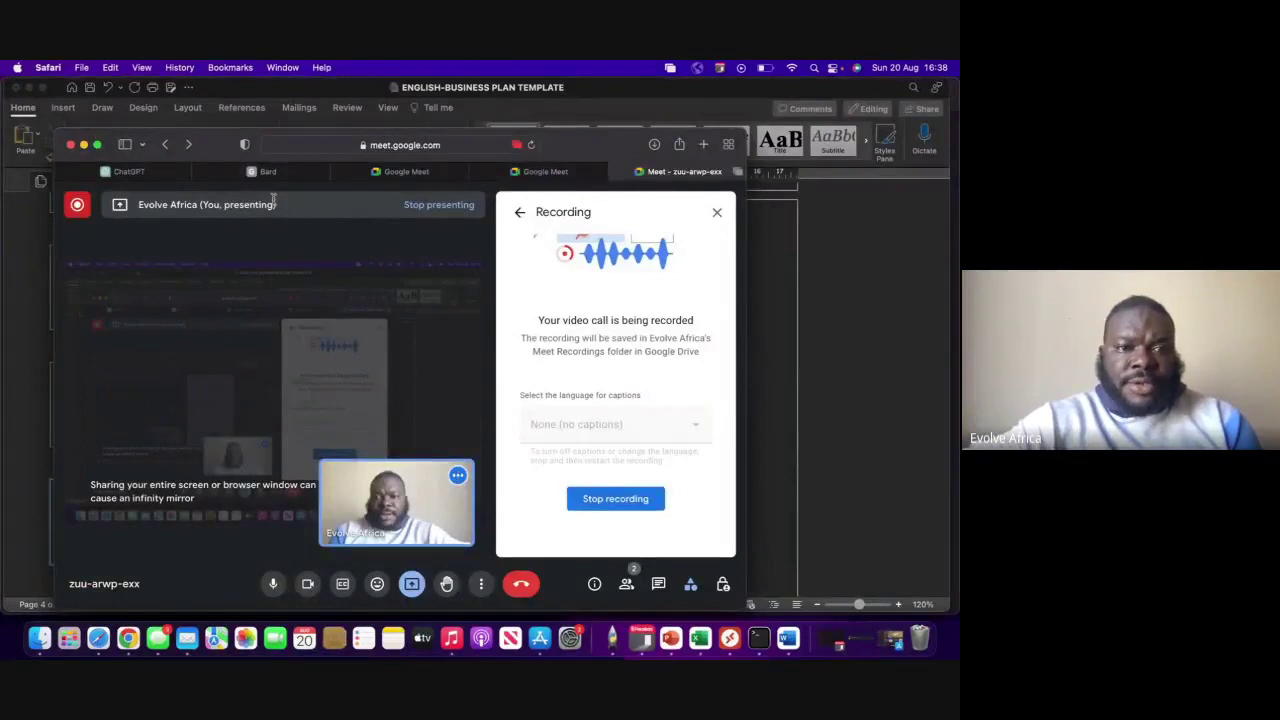
Step: Switch to ChatGPT and draft the message "I want to write a business plan on bottle water company"
{"action": "left_click", "coordinate": [128, 172]}
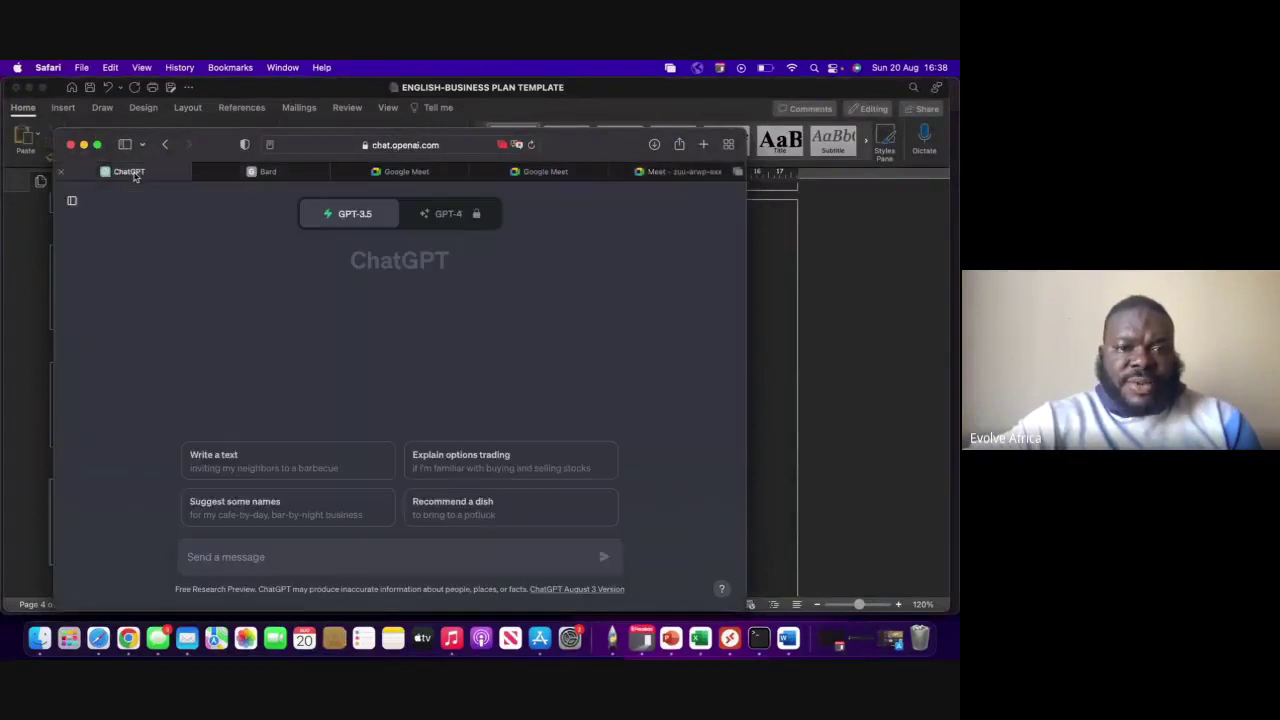
{"action": "left_click", "coordinate": [300, 558]}
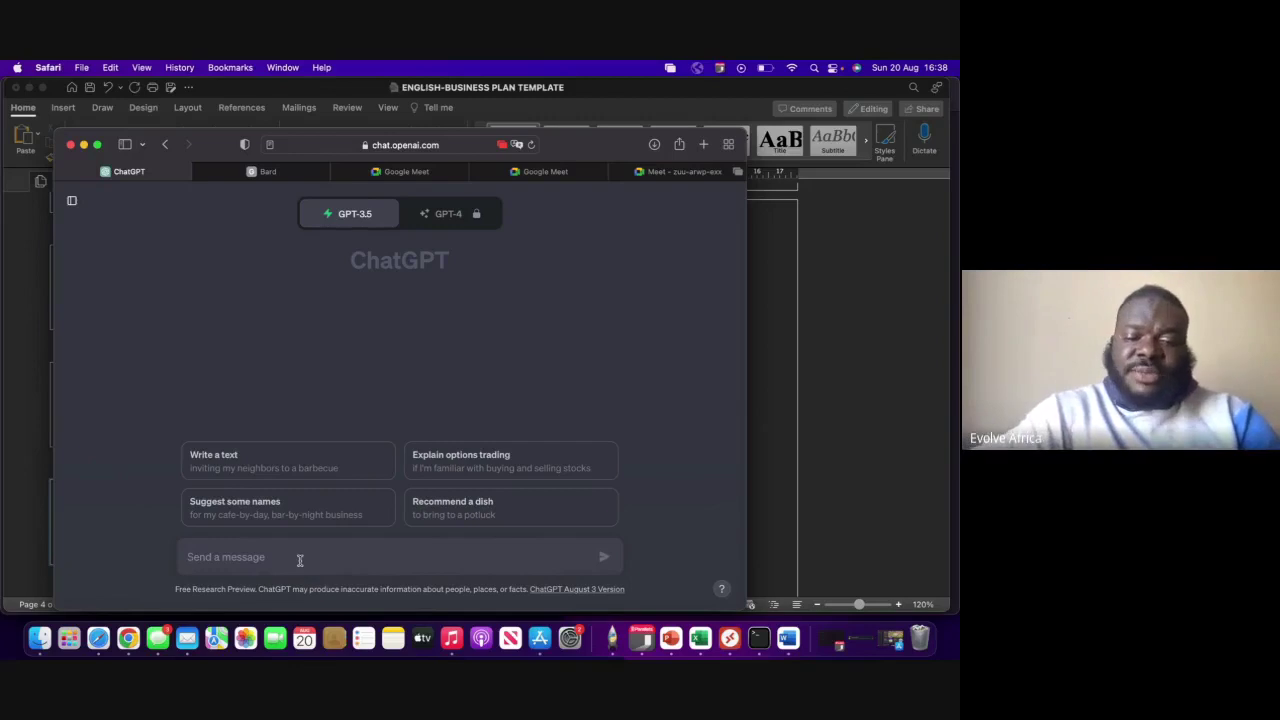
{"action": "type", "text": "I"}
{"action": "key", "text": "BackSpace"}
{"action": "type", "text": "I"}
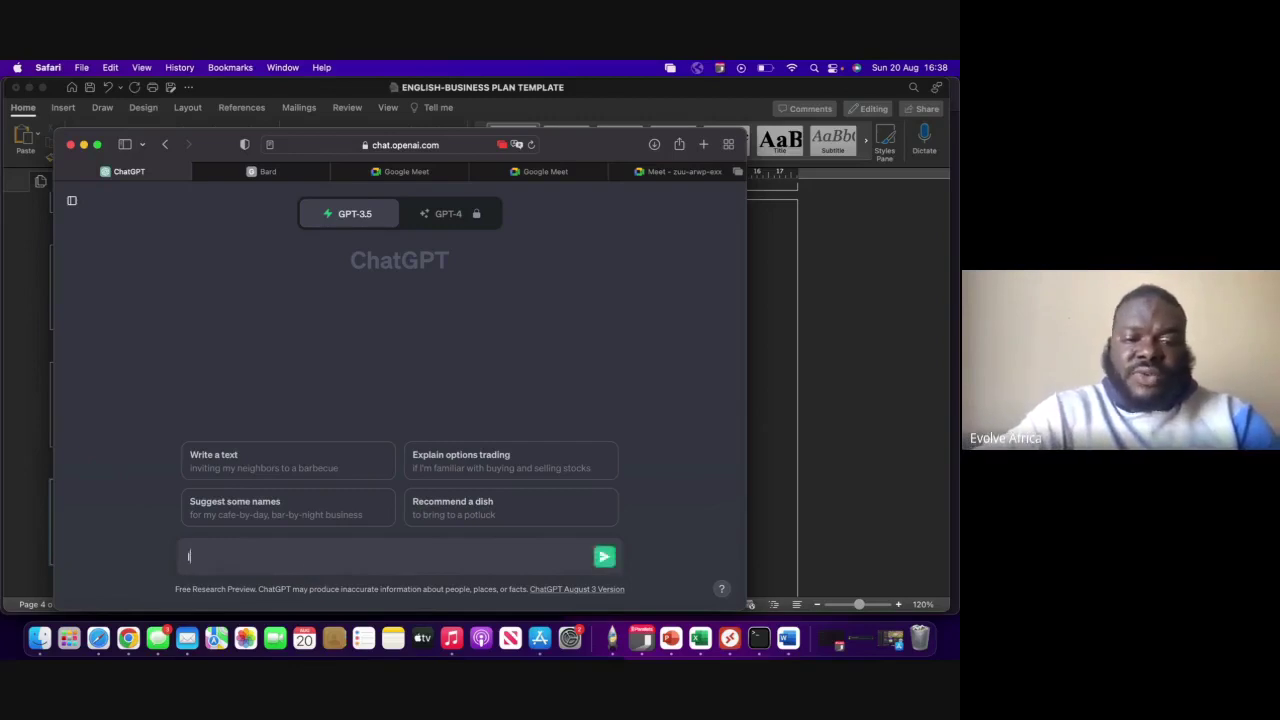
{"action": "type", "text": " want to"}
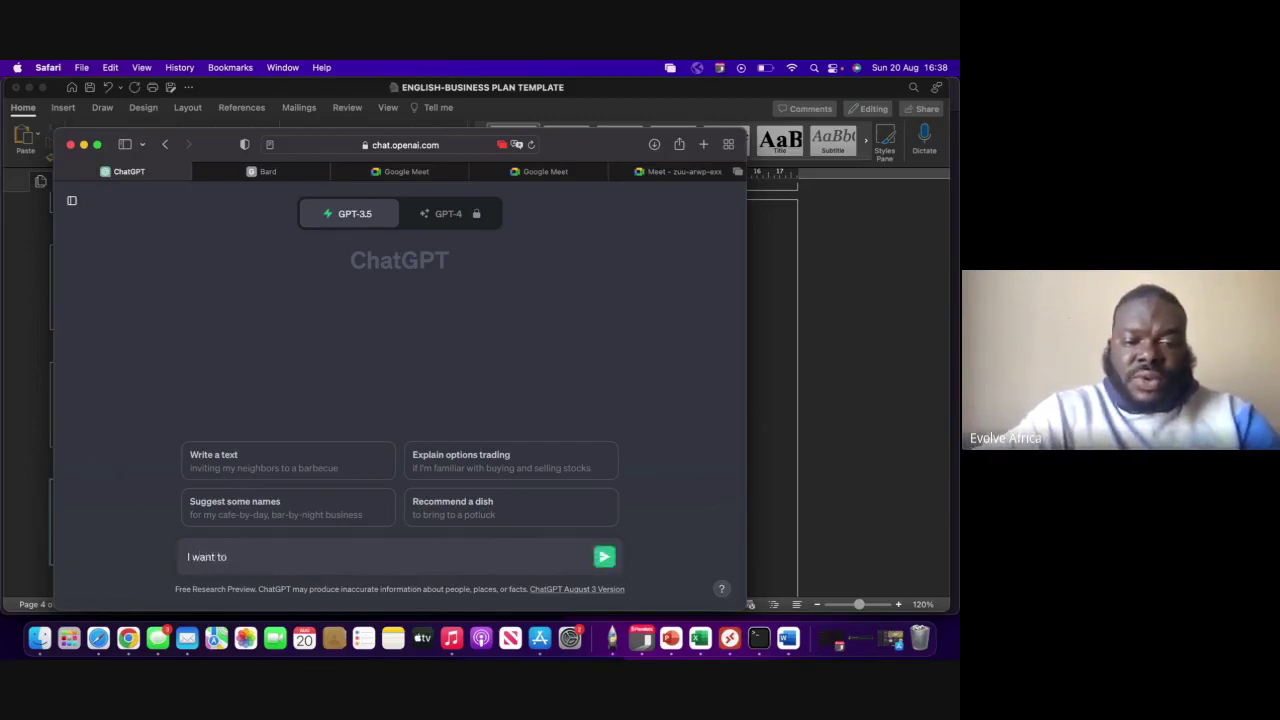
{"action": "type", "text": " write a "}
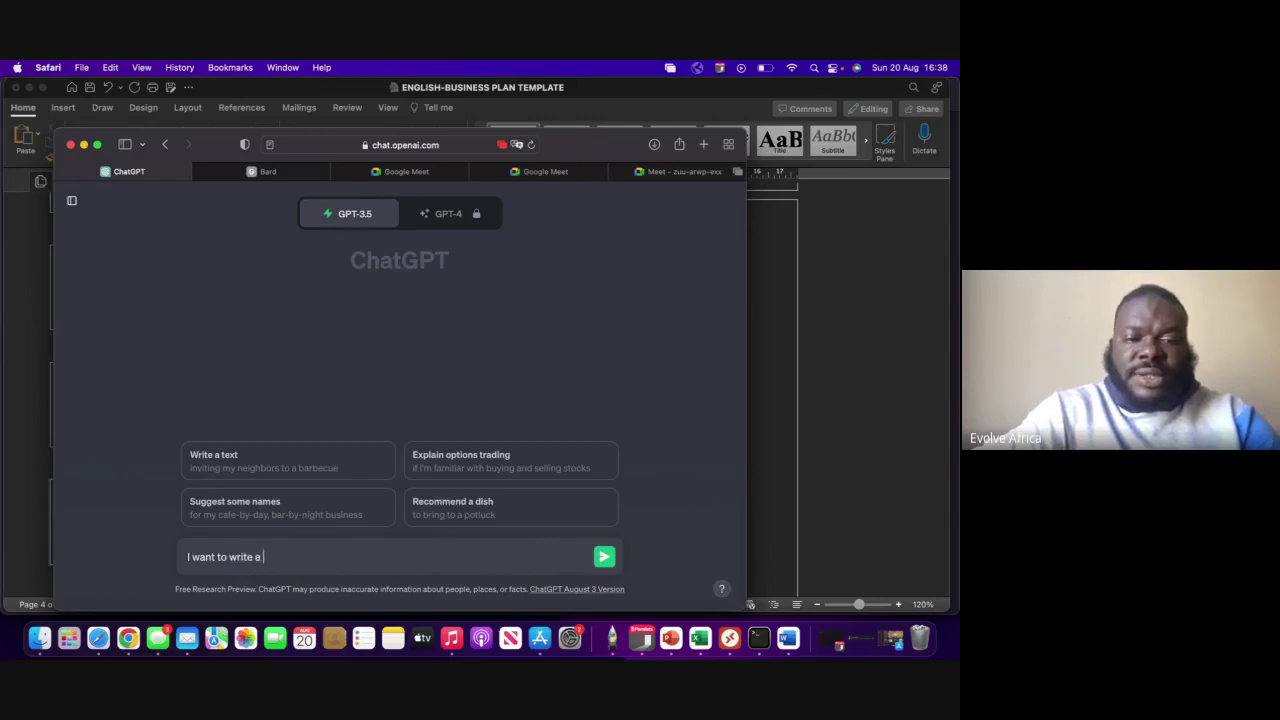
{"action": "type", "text": "business "}
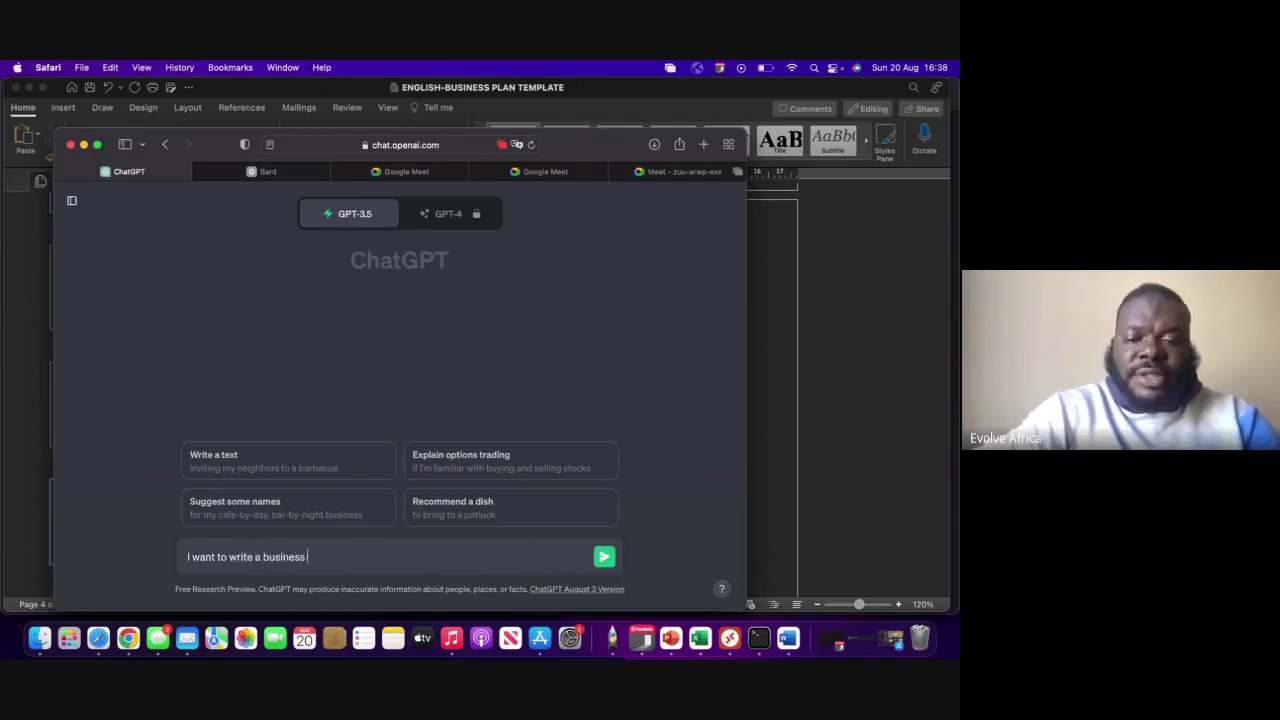
{"action": "type", "text": "plan on"}
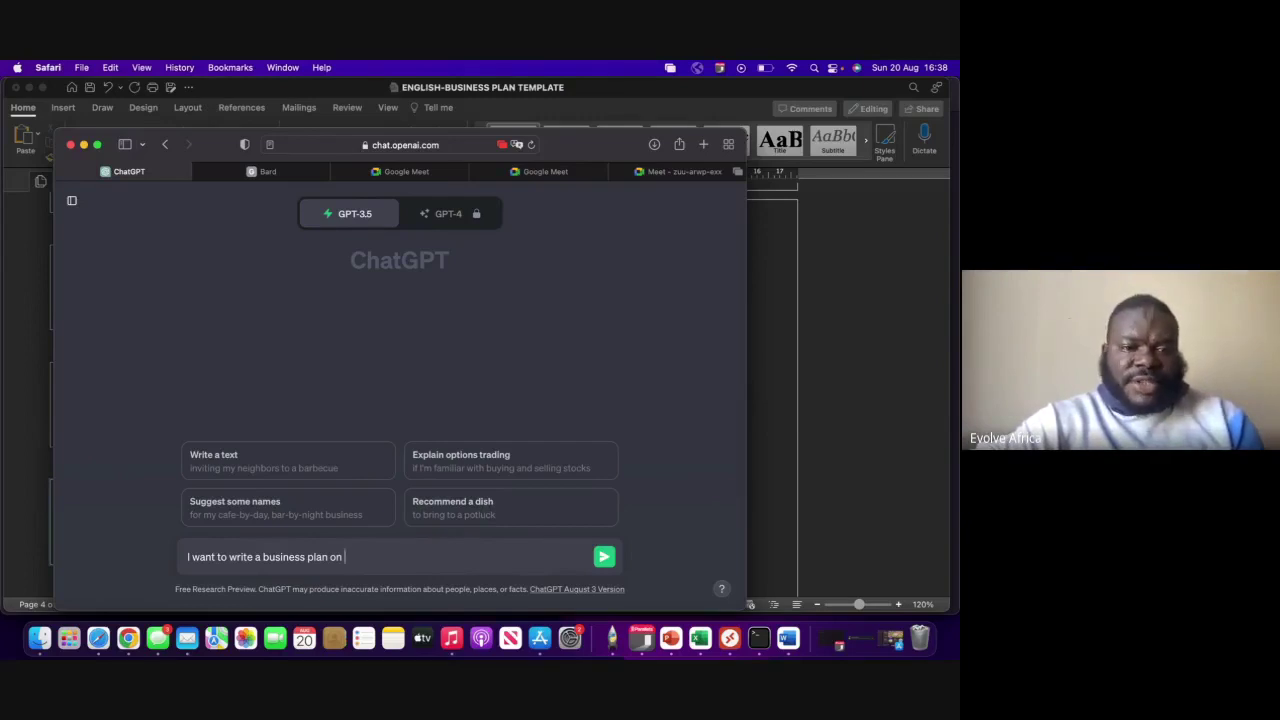
{"action": "type", "text": "b"}
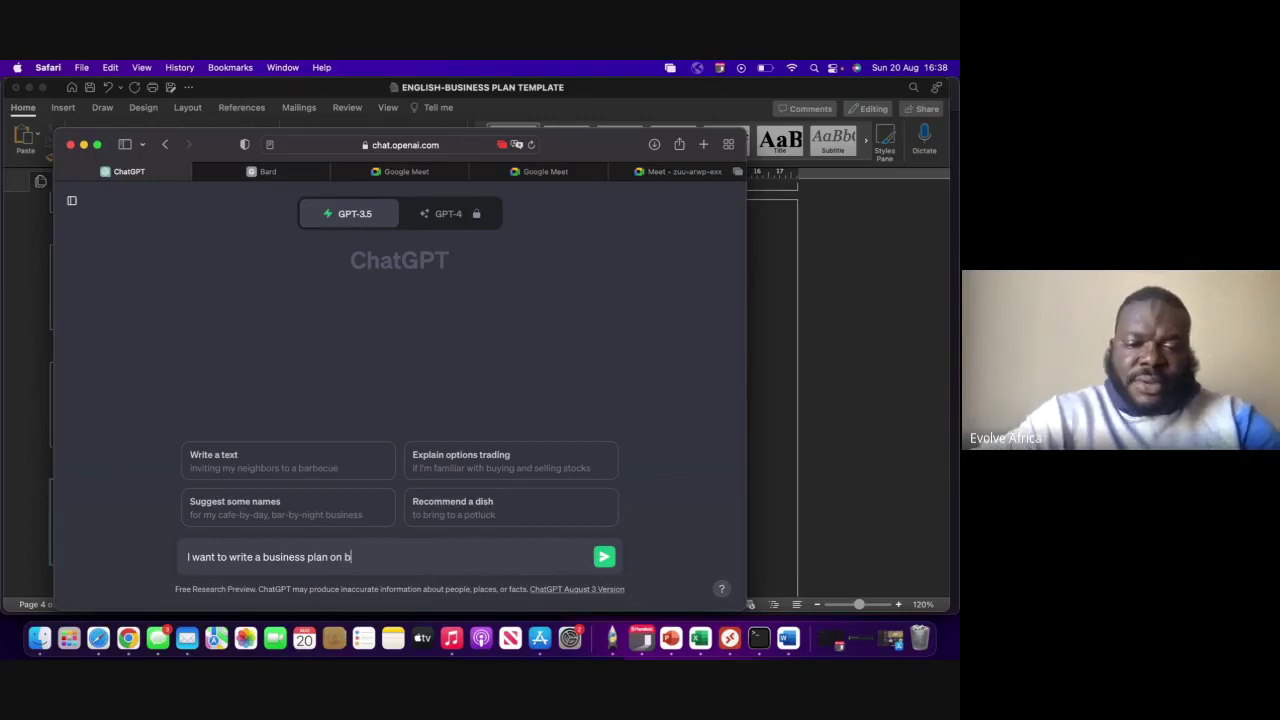
{"action": "type", "text": "ottle w"}
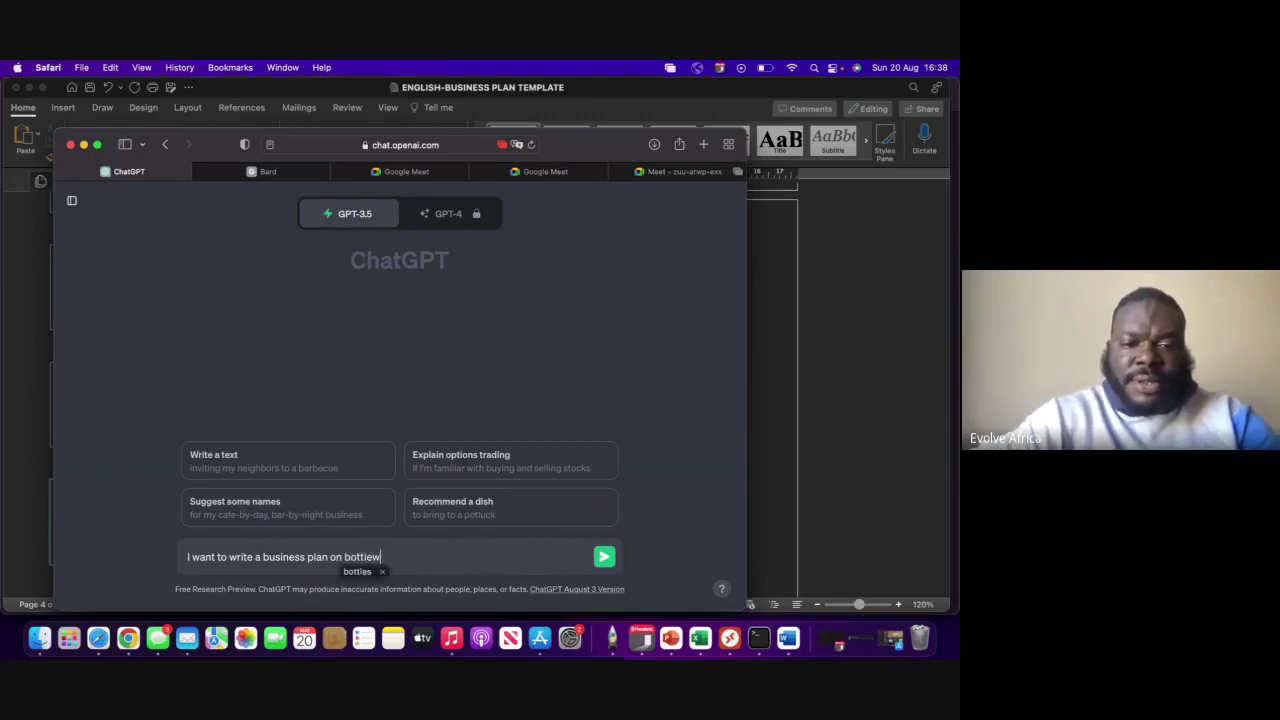
{"action": "type", "text": "t"}
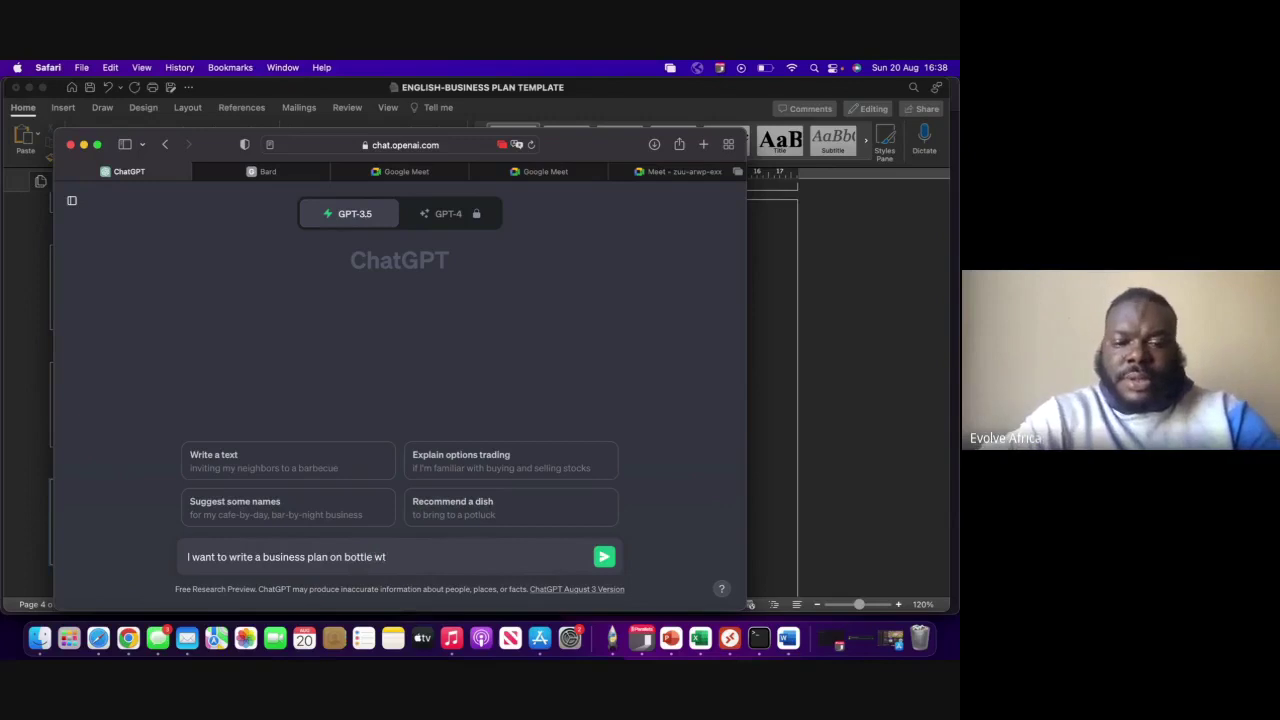
{"action": "key", "text": "BackSpace"}
{"action": "type", "text": "a"}
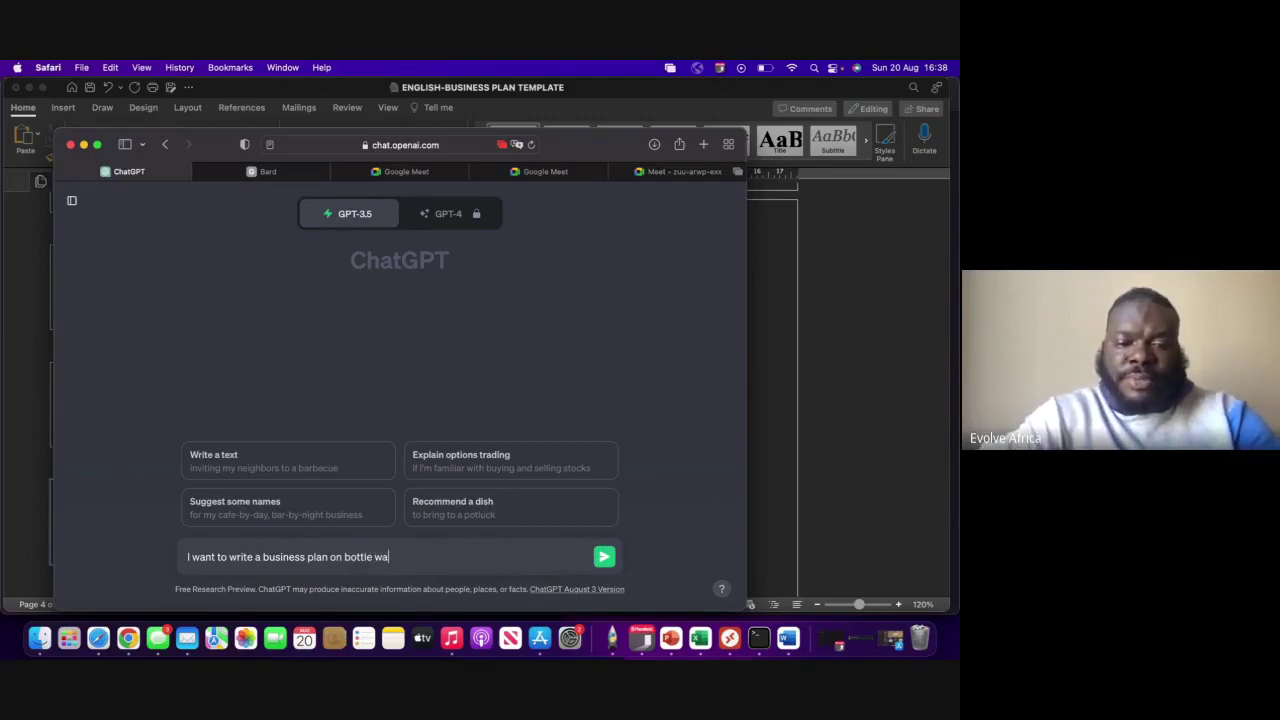
{"action": "type", "text": "ter company"}
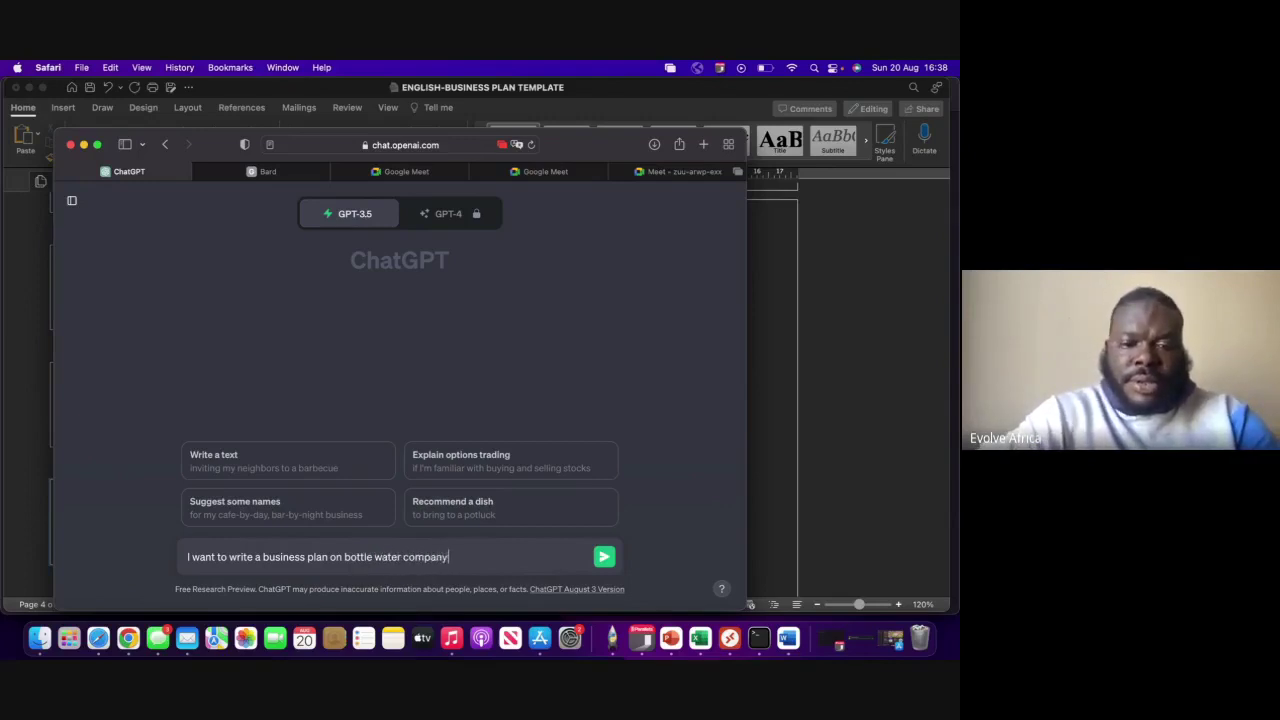
Step: Continue the message with "in Lagos. I will supply you with the information needed to write this."
{"action": "type", "text": " in Lagos. I"}
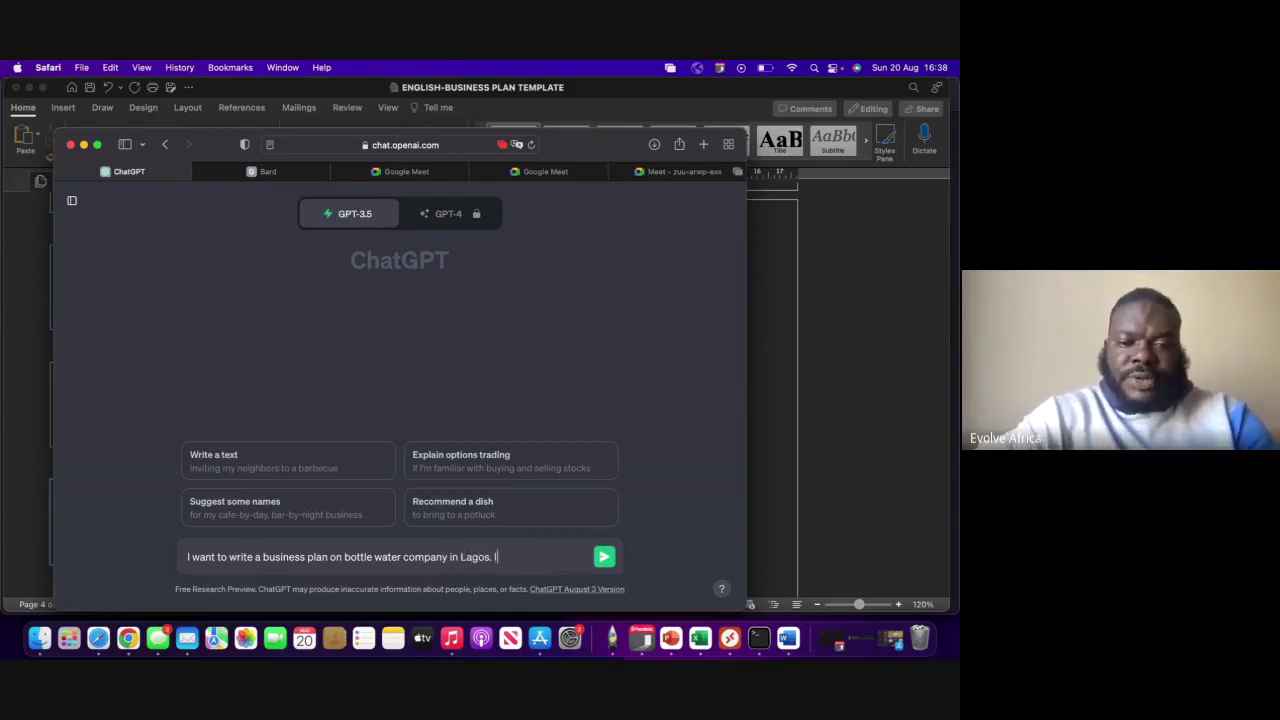
{"action": "type", "text": "will sup"}
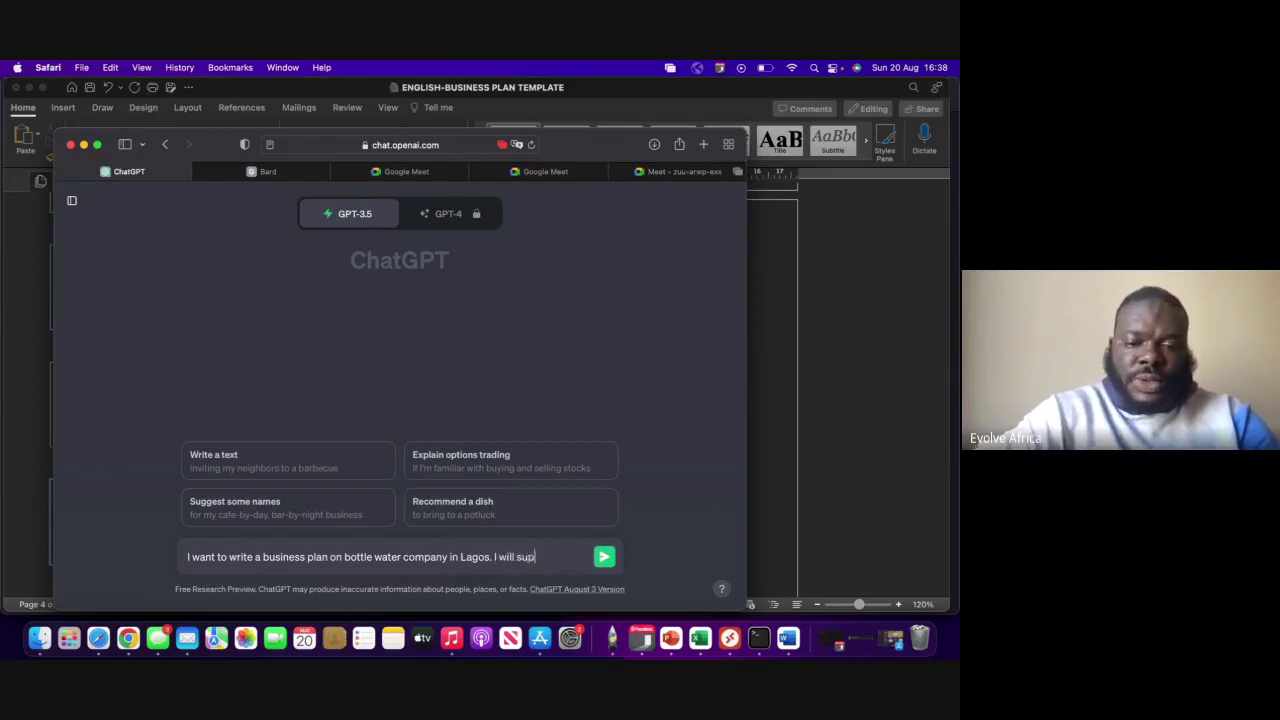
{"action": "type", "text": "ply you wi"}
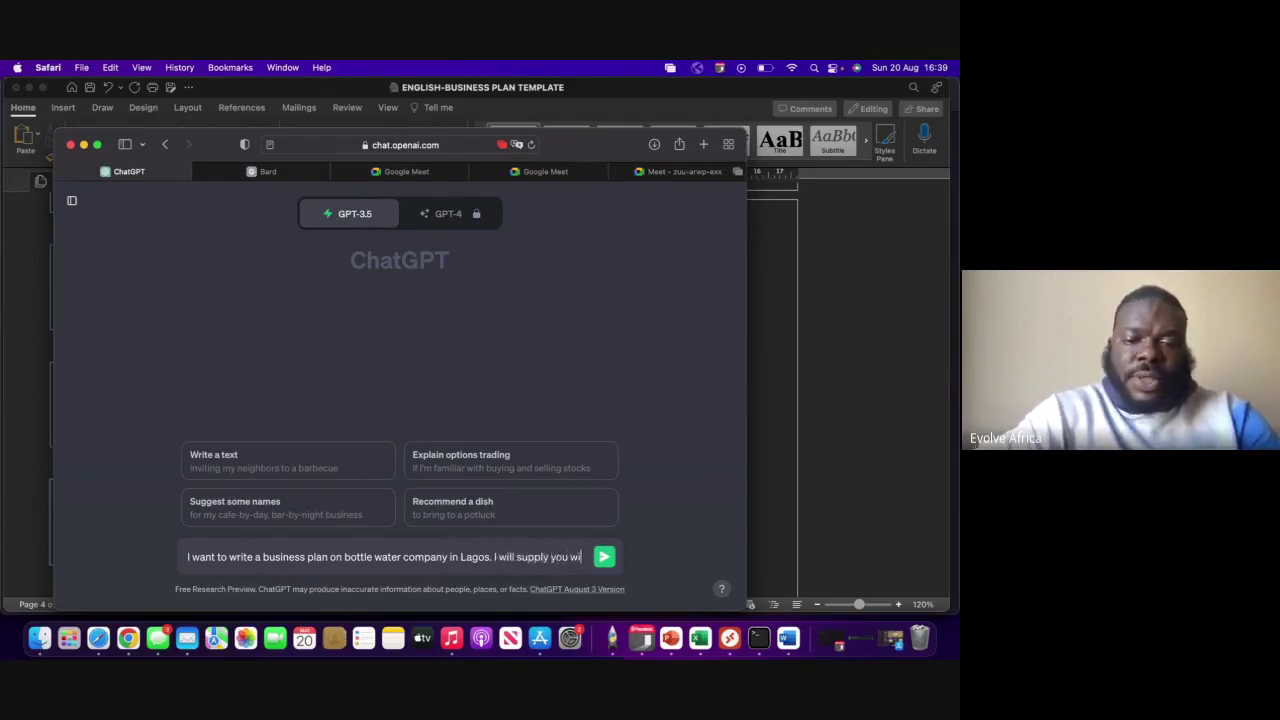
{"action": "type", "text": "th the informat"}
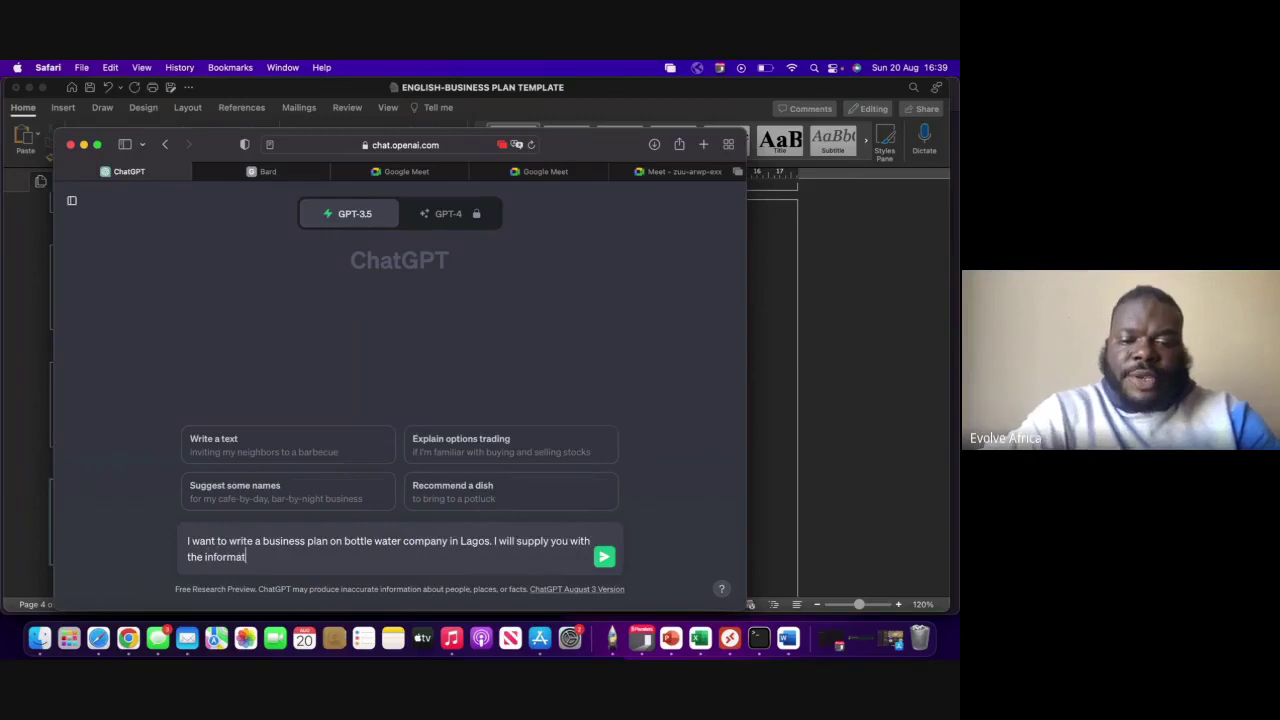
{"action": "type", "text": "ion needed"}
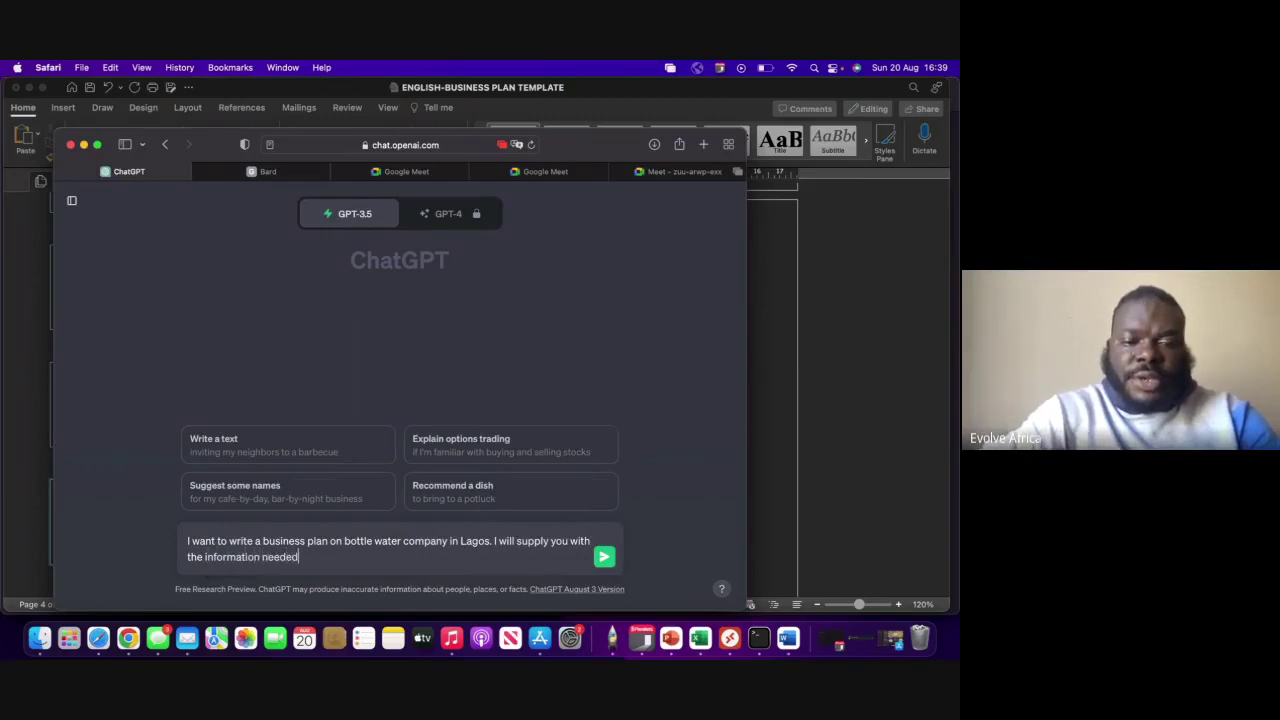
{"action": "type", "text": " to write this."}
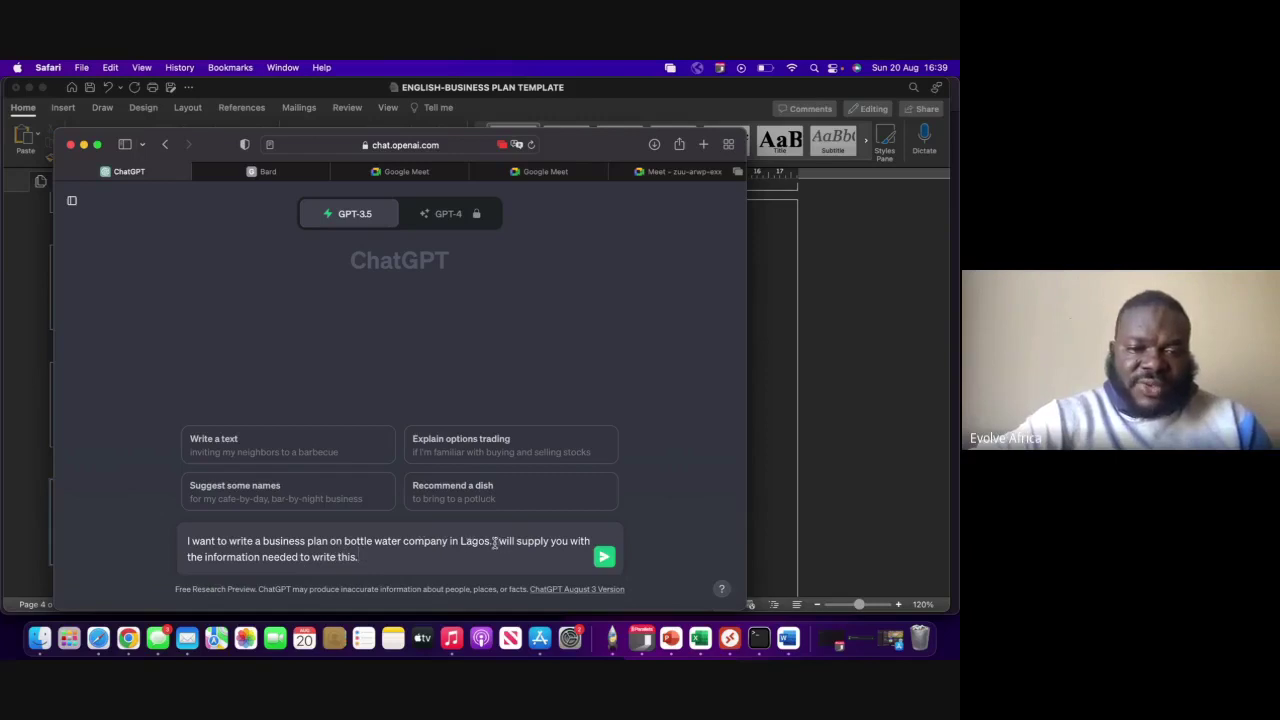
Step: Copy the sentence about supplying information, delete it from the message, and send the remaining business plan request
{"action": "left_click_drag", "start_coordinate": [494, 541], "coordinate": [503, 560]}
{"action": "key", "text": "super+c"}
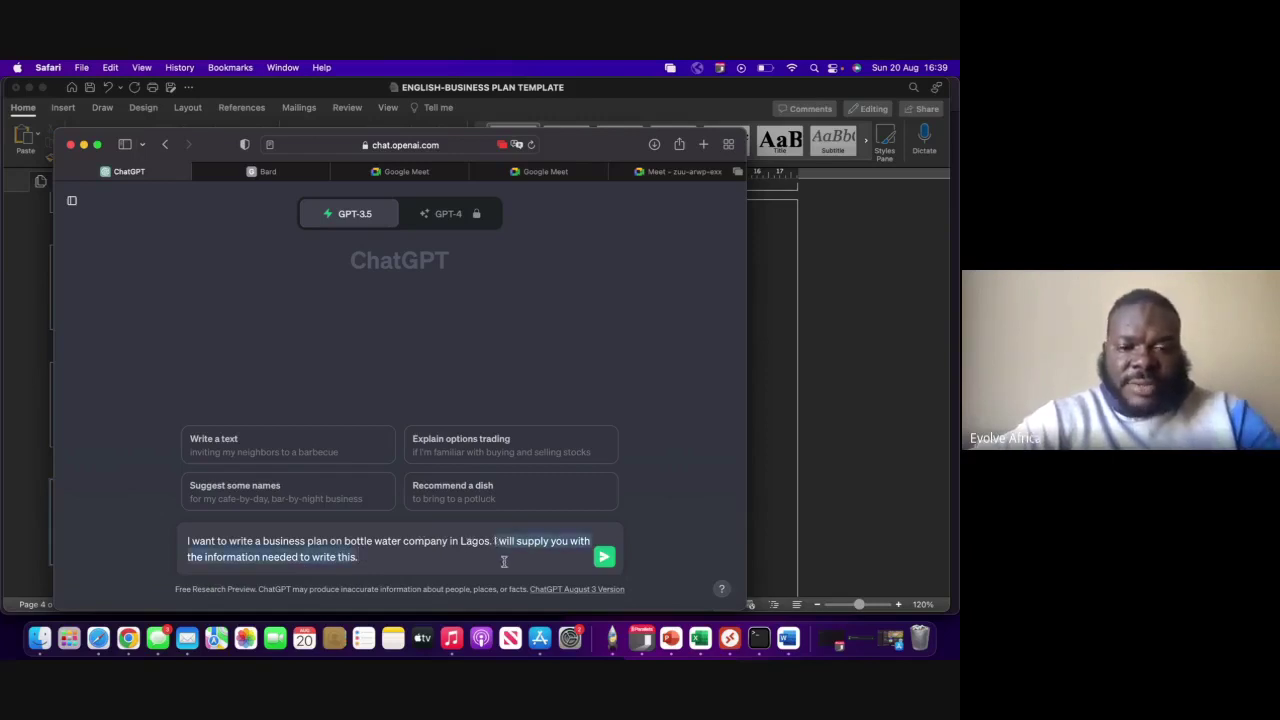
{"action": "key", "text": "BackSpace"}
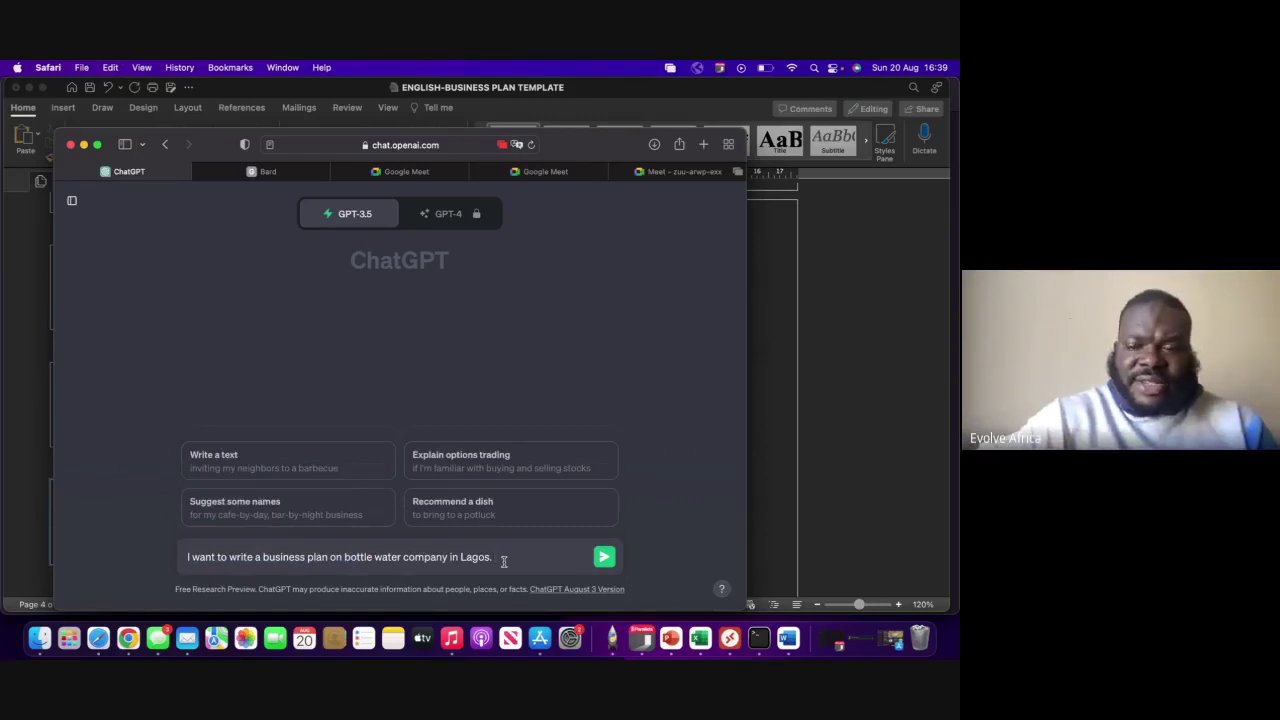
{"action": "key", "text": "Return"}
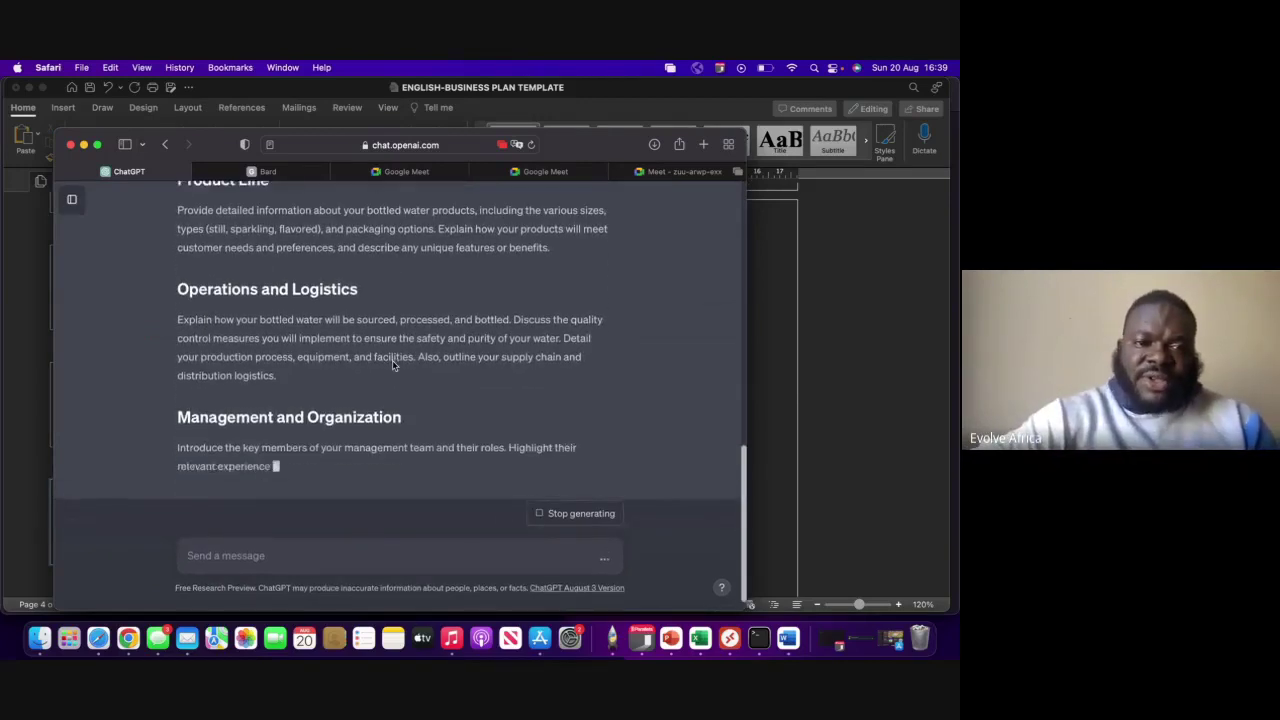
Step: Send a follow-up prompt repeating the Lagos bottle water request, with the copied sentence about supplying the needed information below it
{"action": "left_click", "coordinate": [310, 556]}
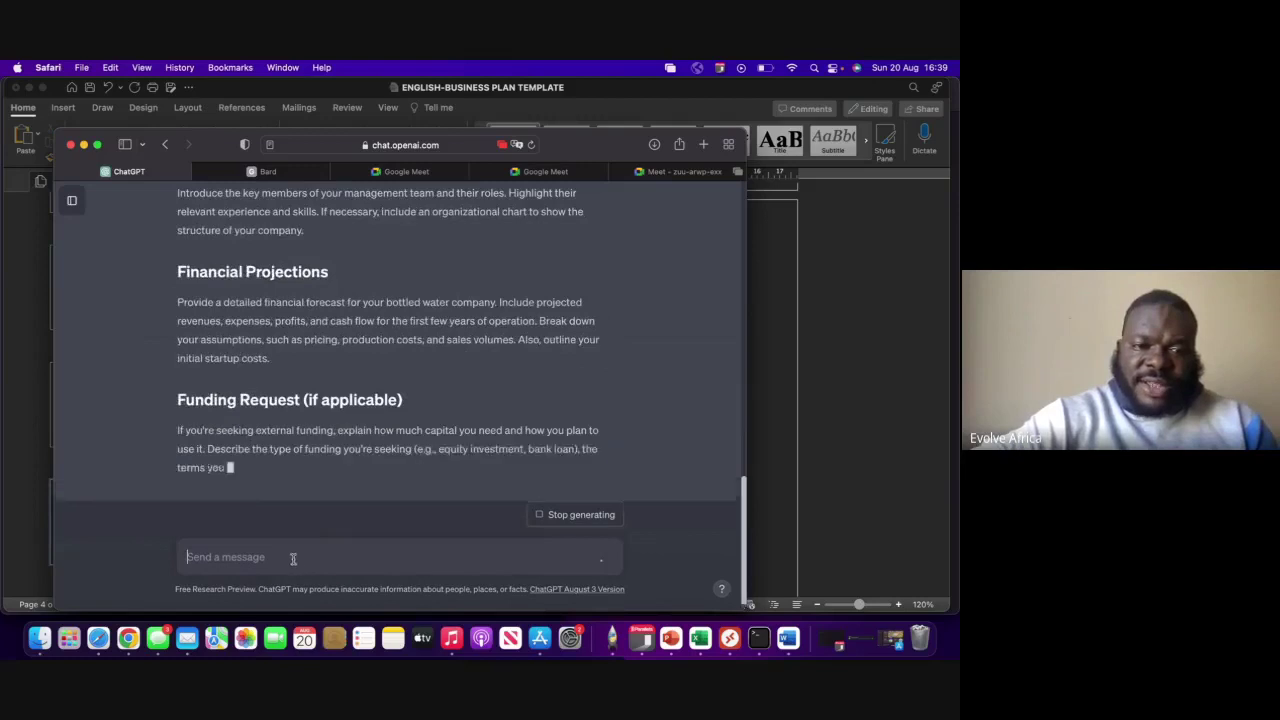
{"action": "key", "text": "super+v"}
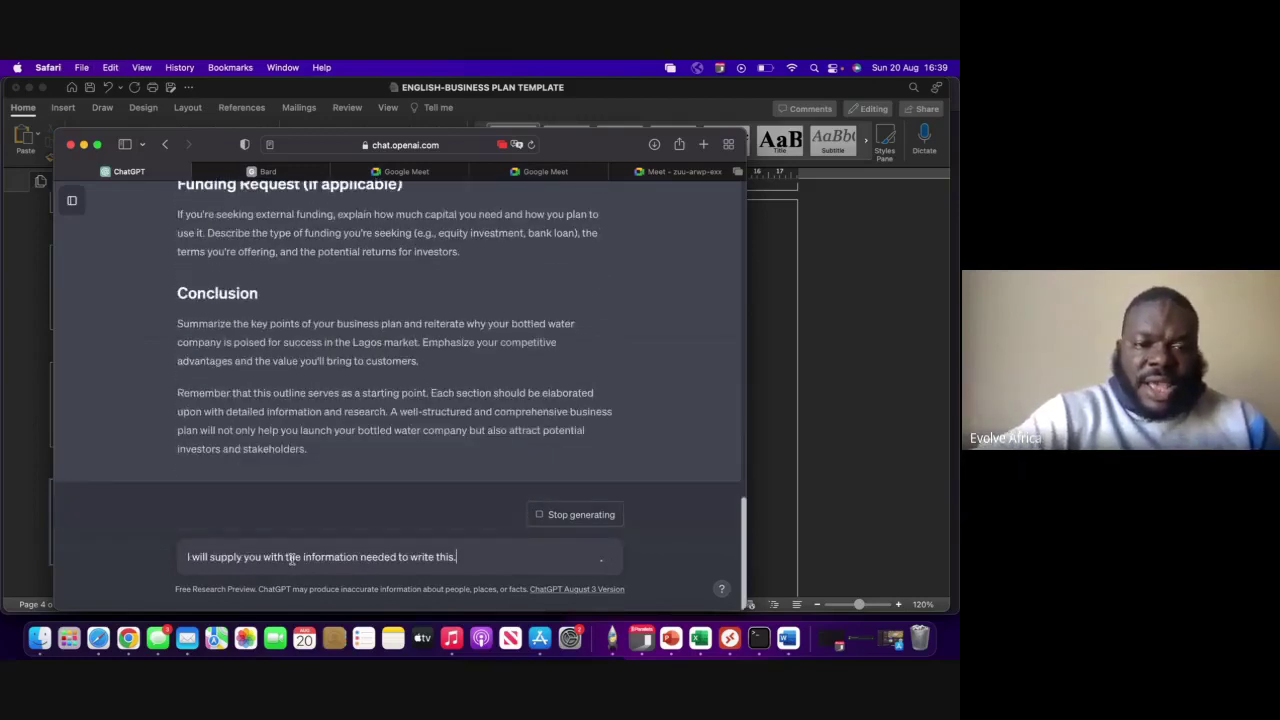
{"action": "scroll", "coordinate": [319, 413], "scroll_direction": "up", "scroll_amount": 5}
{"action": "scroll", "coordinate": [319, 413], "scroll_direction": "up", "scroll_amount": 10}
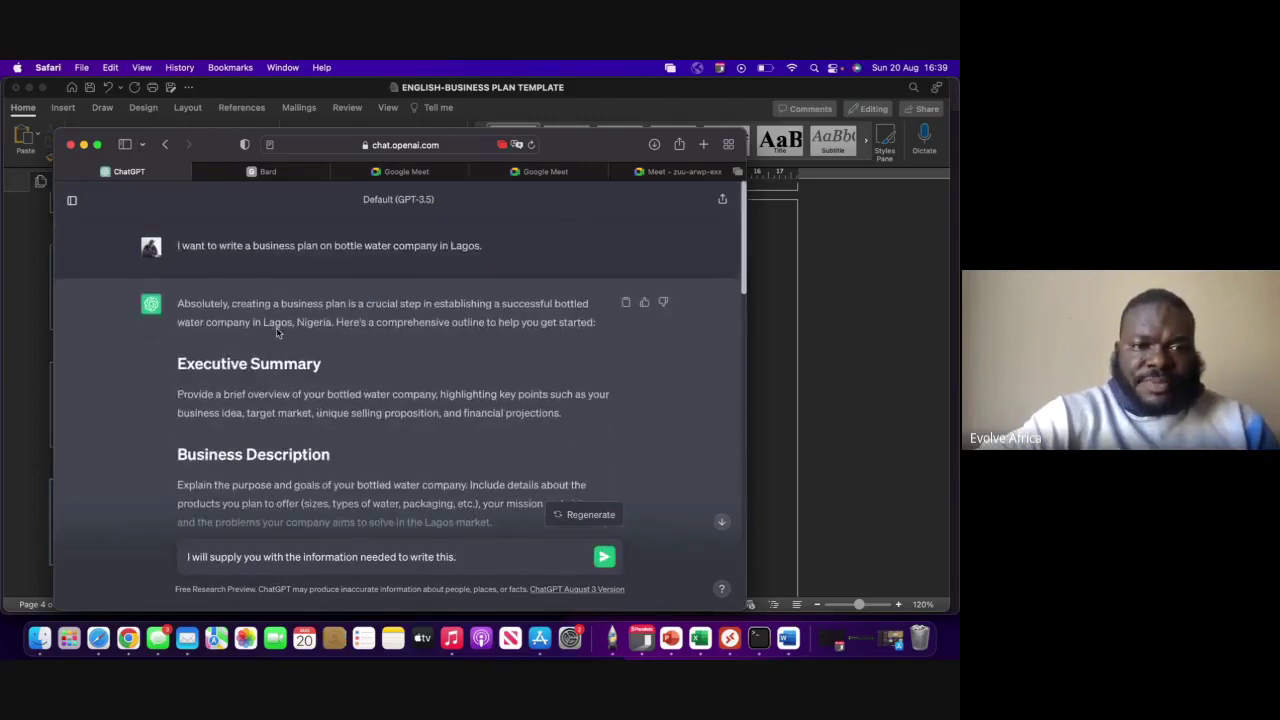
{"action": "triple_click", "coordinate": [258, 248]}
{"action": "key", "text": "super+c"}
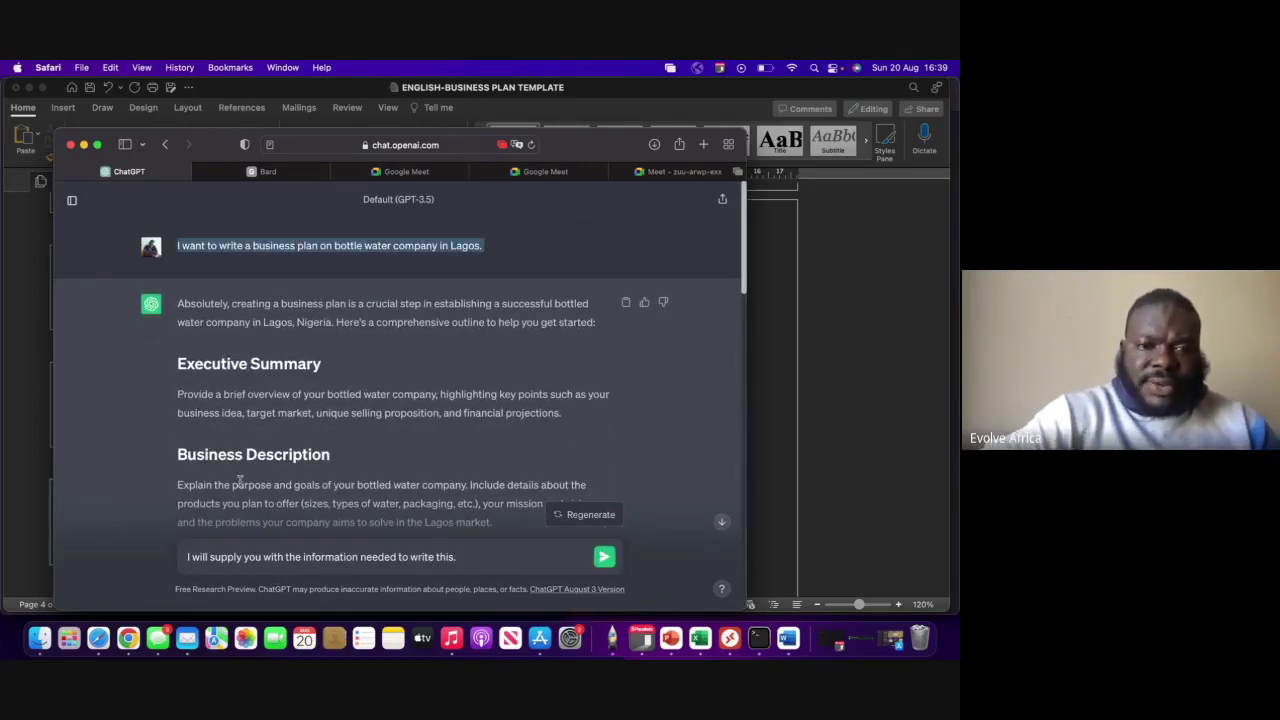
{"action": "left_click", "coordinate": [186, 557]}
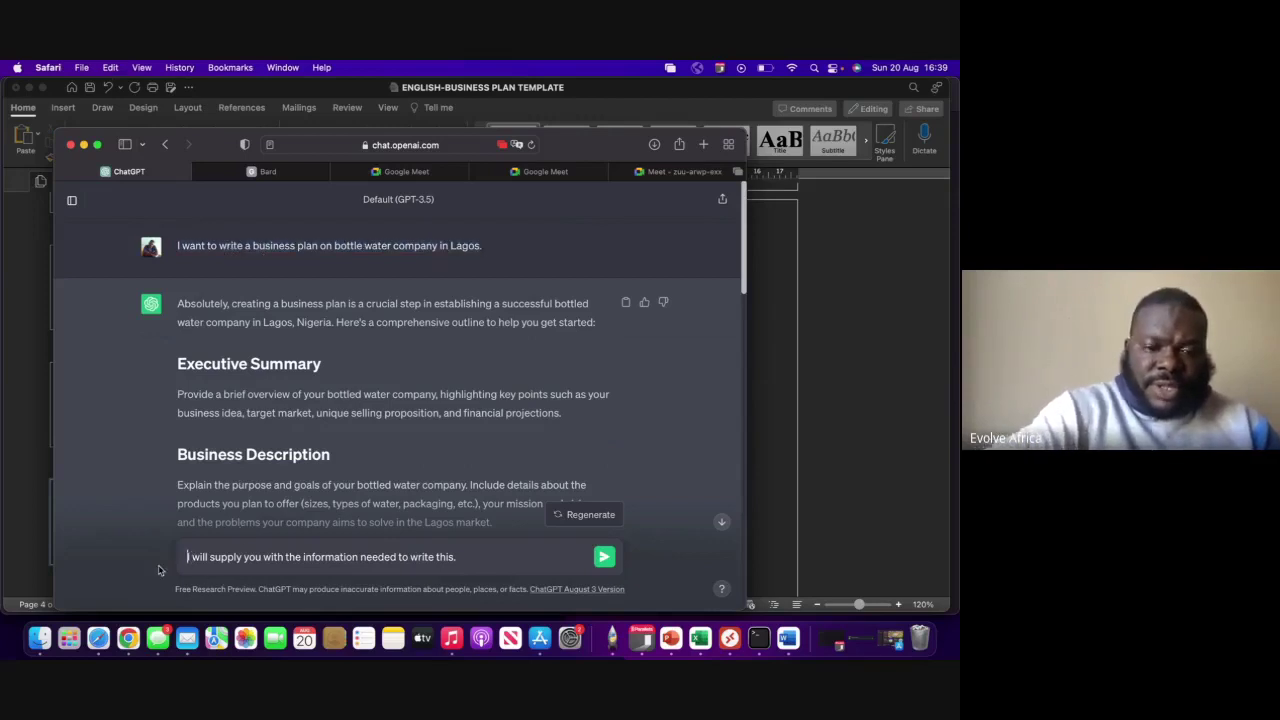
{"action": "key", "text": "super+v"}
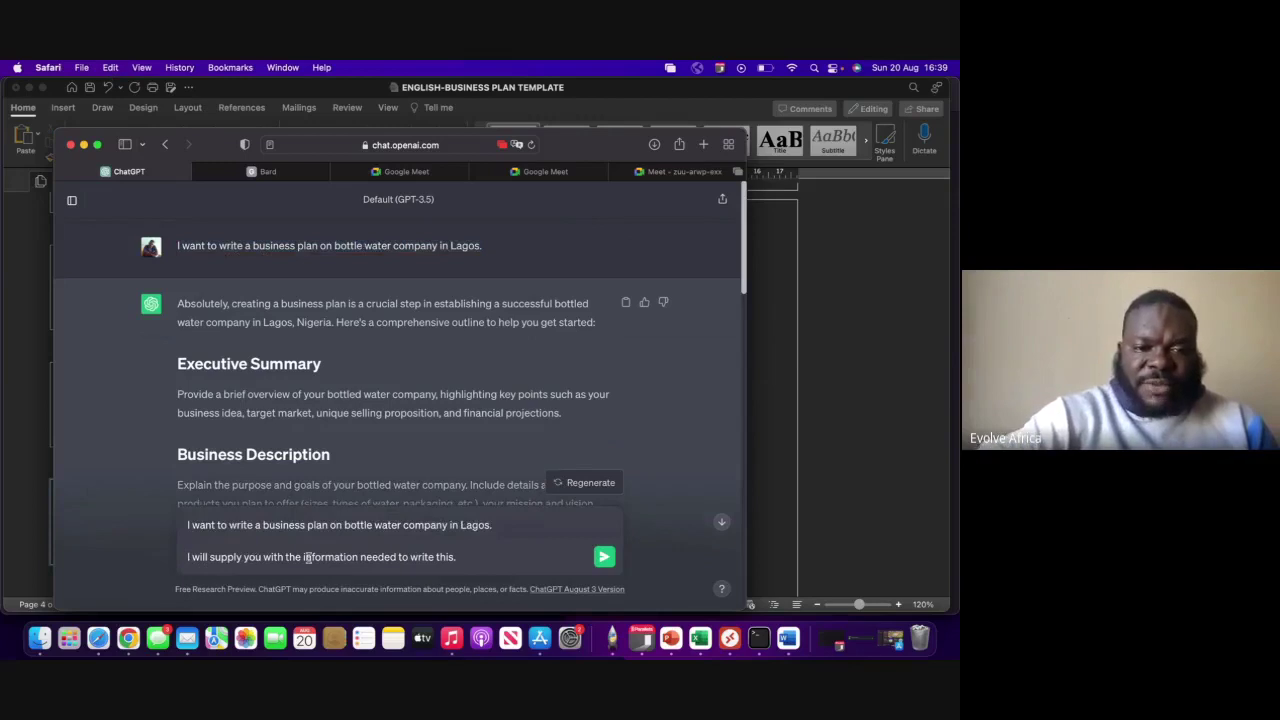
{"action": "left_click", "coordinate": [604, 558]}
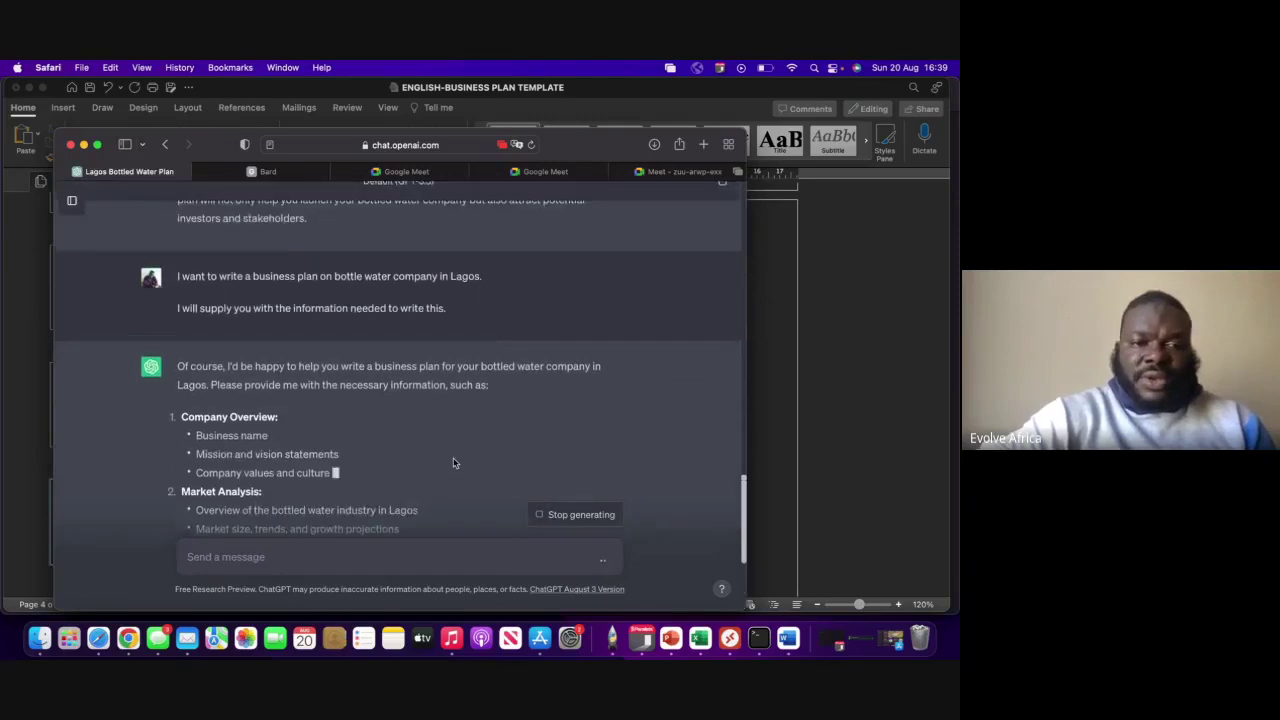
{"action": "scroll", "coordinate": [443, 449], "scroll_direction": "up", "scroll_amount": 5}
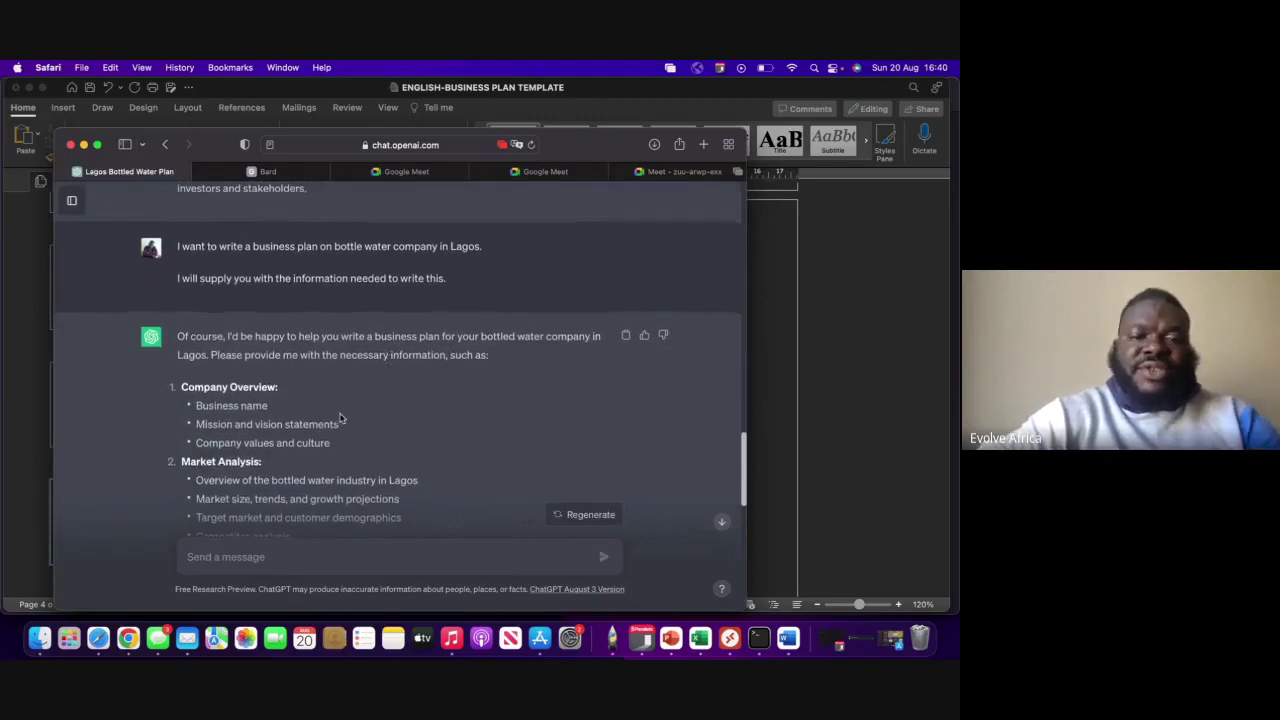
Step: Review ChatGPT's list of required business plan information, from Company Overview through Funding Requirements
{"action": "scroll", "coordinate": [340, 418], "scroll_direction": "down", "scroll_amount": 3}
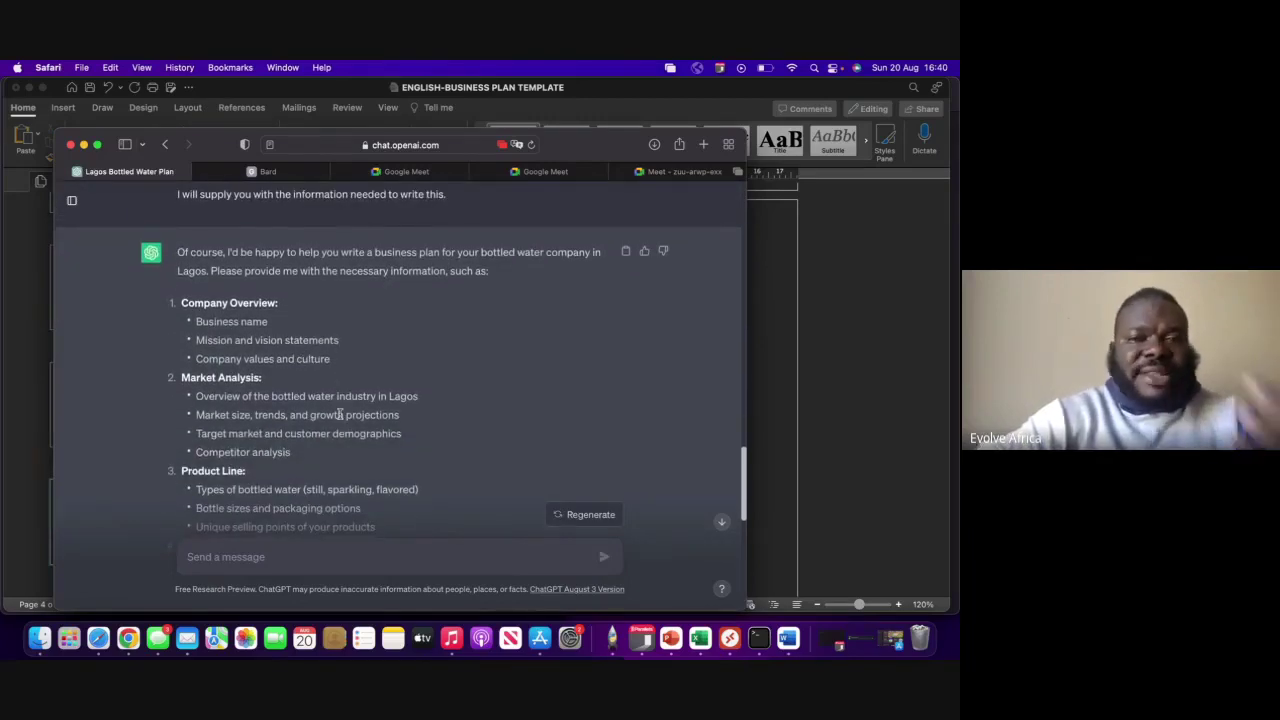
{"action": "scroll", "coordinate": [340, 416], "scroll_direction": "down", "scroll_amount": 2}
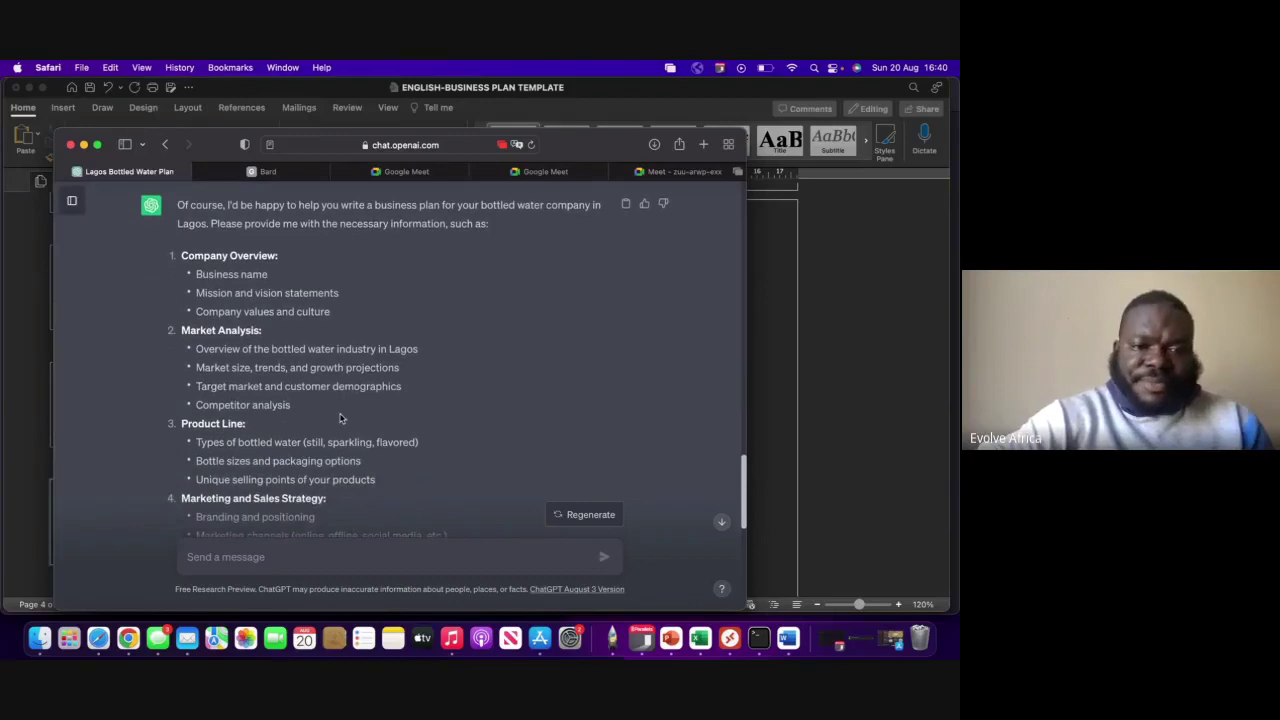
{"action": "scroll", "coordinate": [340, 418], "scroll_direction": "down", "scroll_amount": 8}
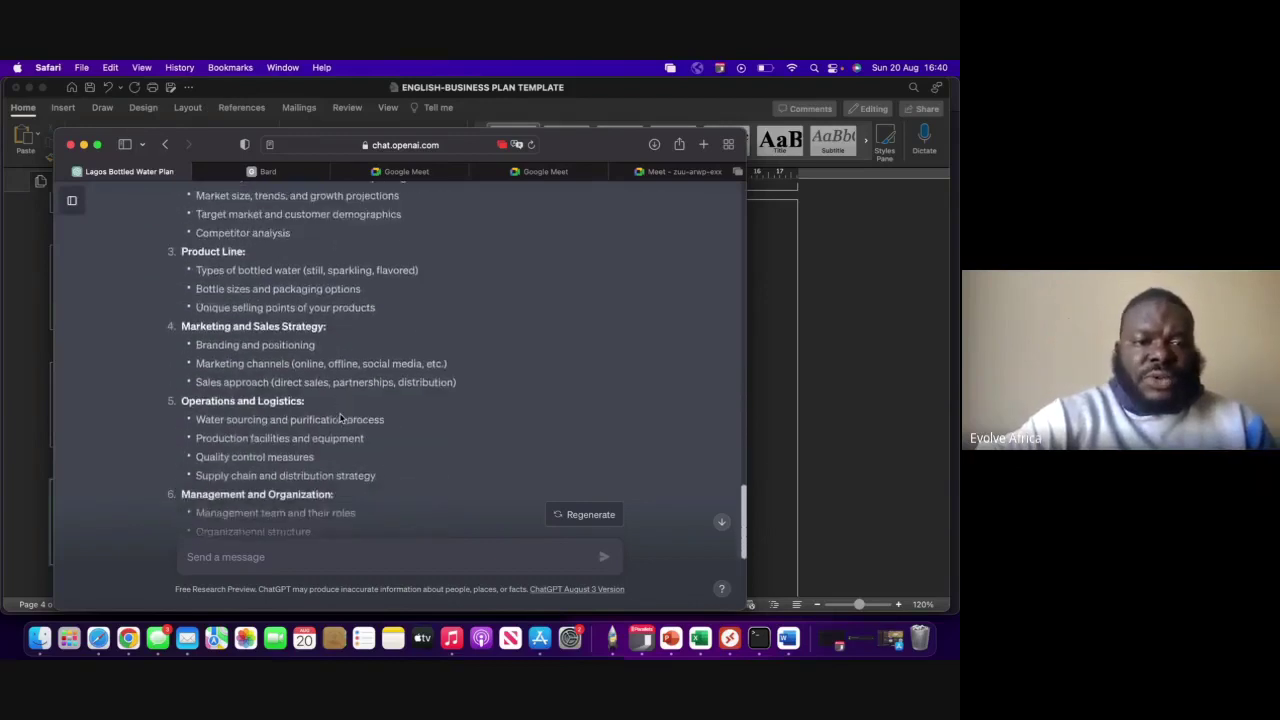
{"action": "scroll", "coordinate": [340, 418], "scroll_direction": "down", "scroll_amount": 6}
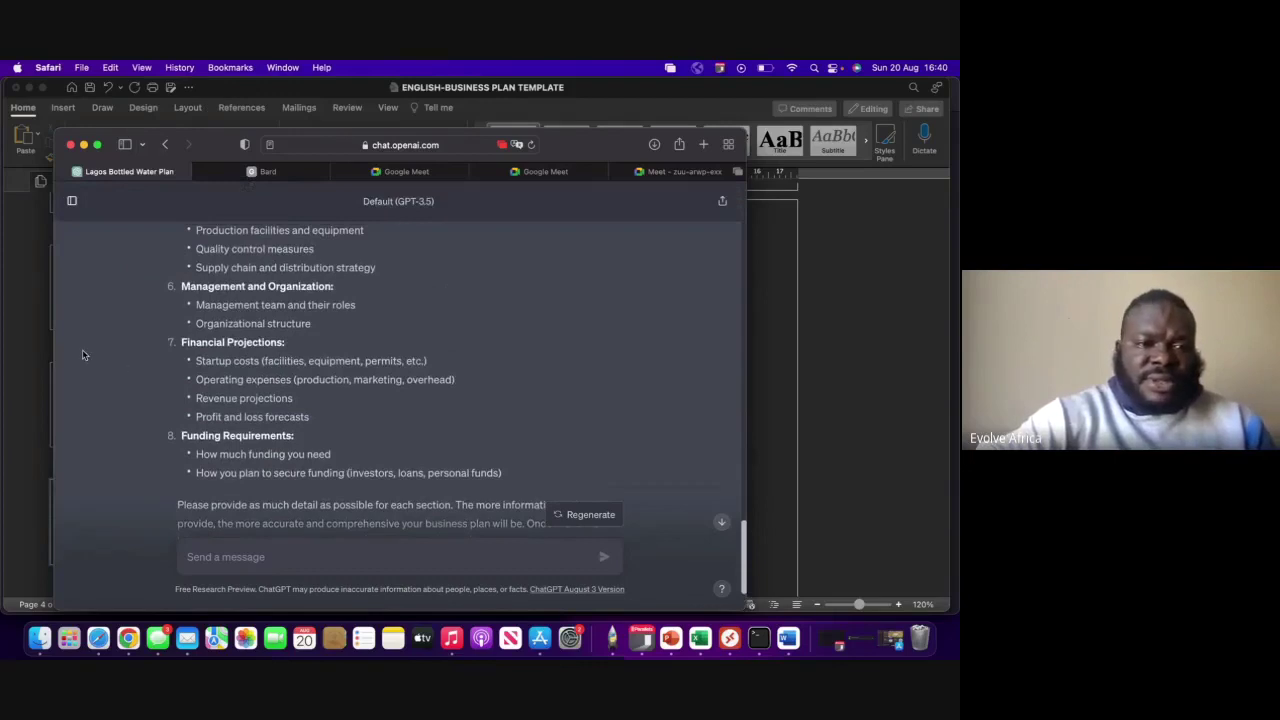
Step: Switch to the Word business plan template and examine its Introduction section, from Overview through The Value Proposition
{"action": "left_click", "coordinate": [33, 350]}
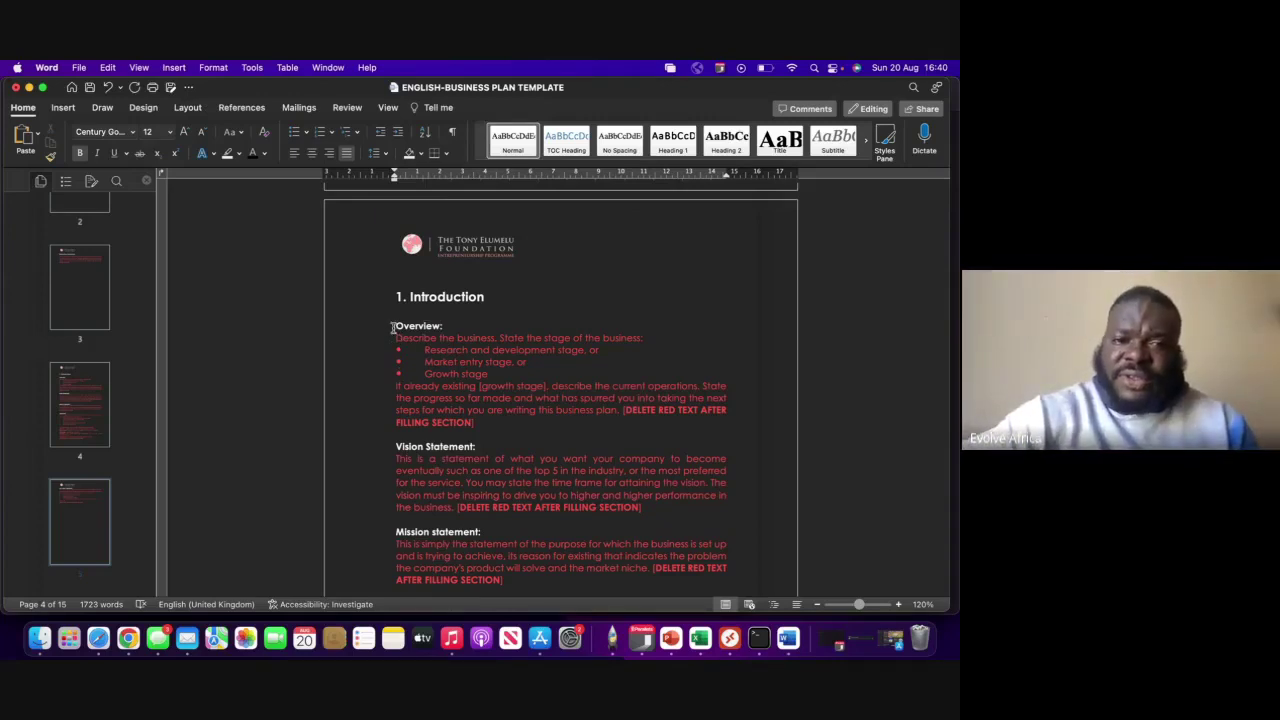
{"action": "left_click_drag", "start_coordinate": [392, 327], "coordinate": [466, 512]}
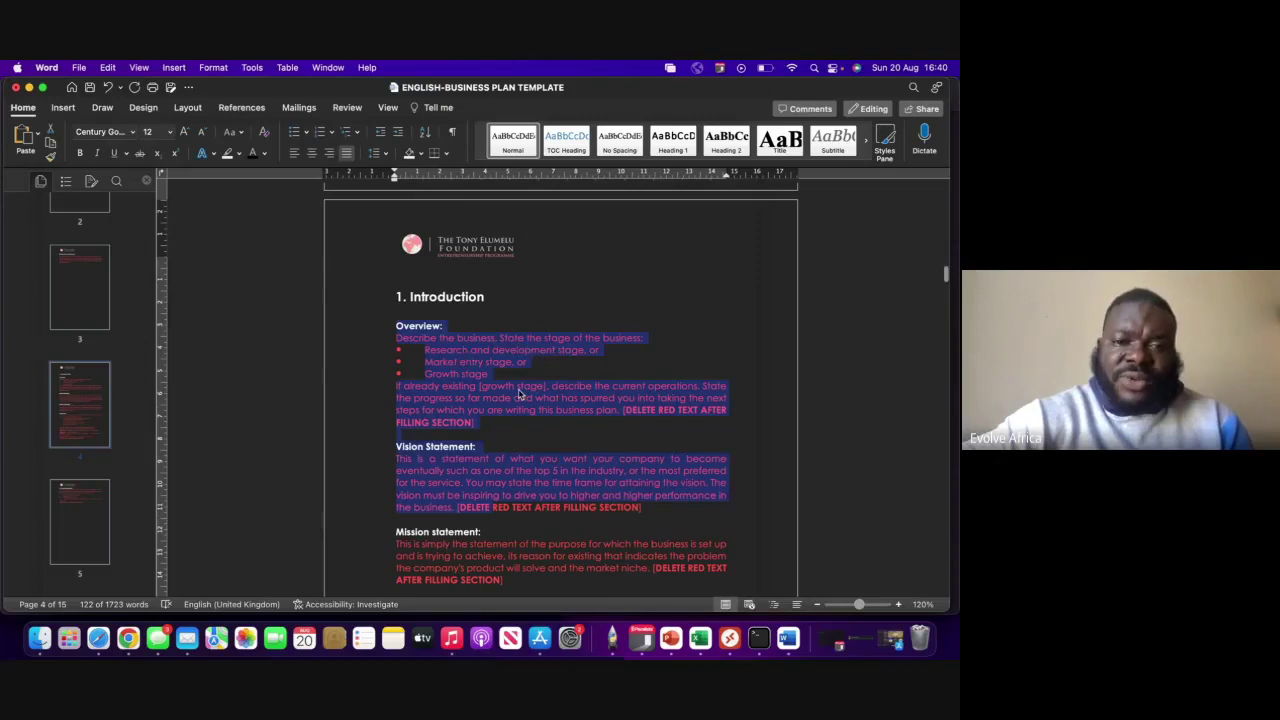
{"action": "scroll", "coordinate": [518, 397], "scroll_direction": "down", "scroll_amount": 3}
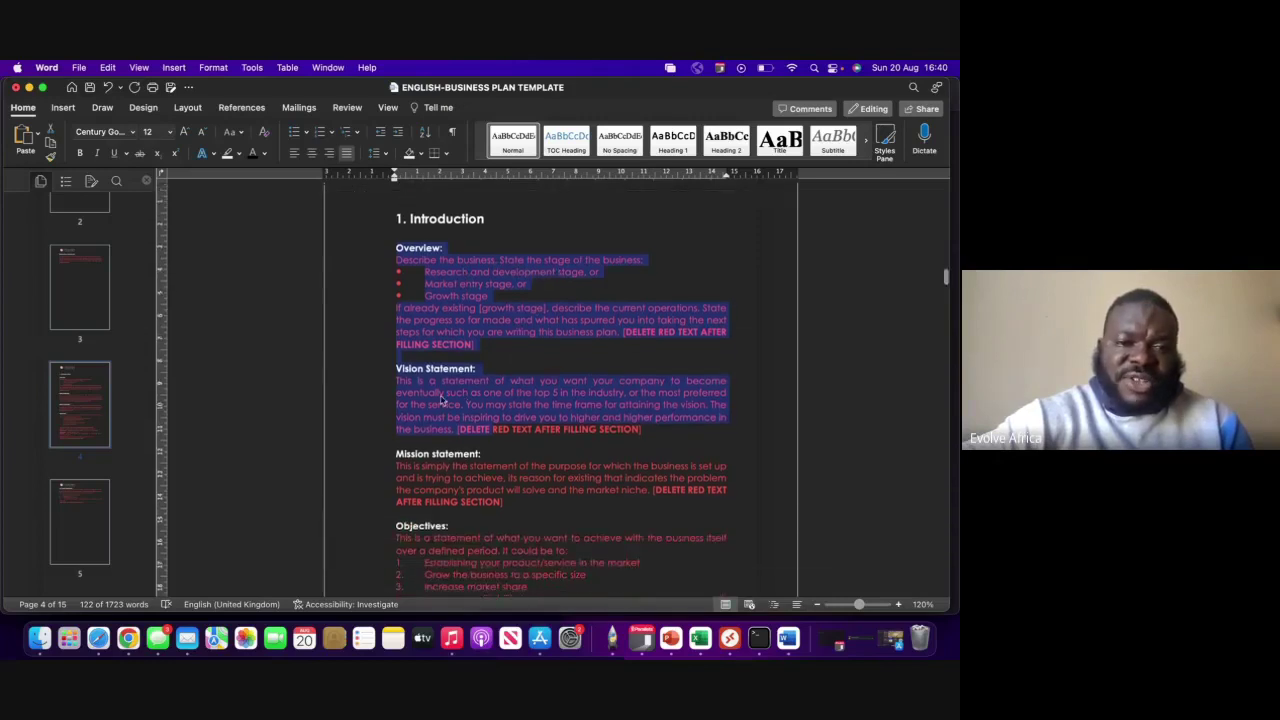
{"action": "scroll", "coordinate": [427, 372], "scroll_direction": "down", "scroll_amount": 3}
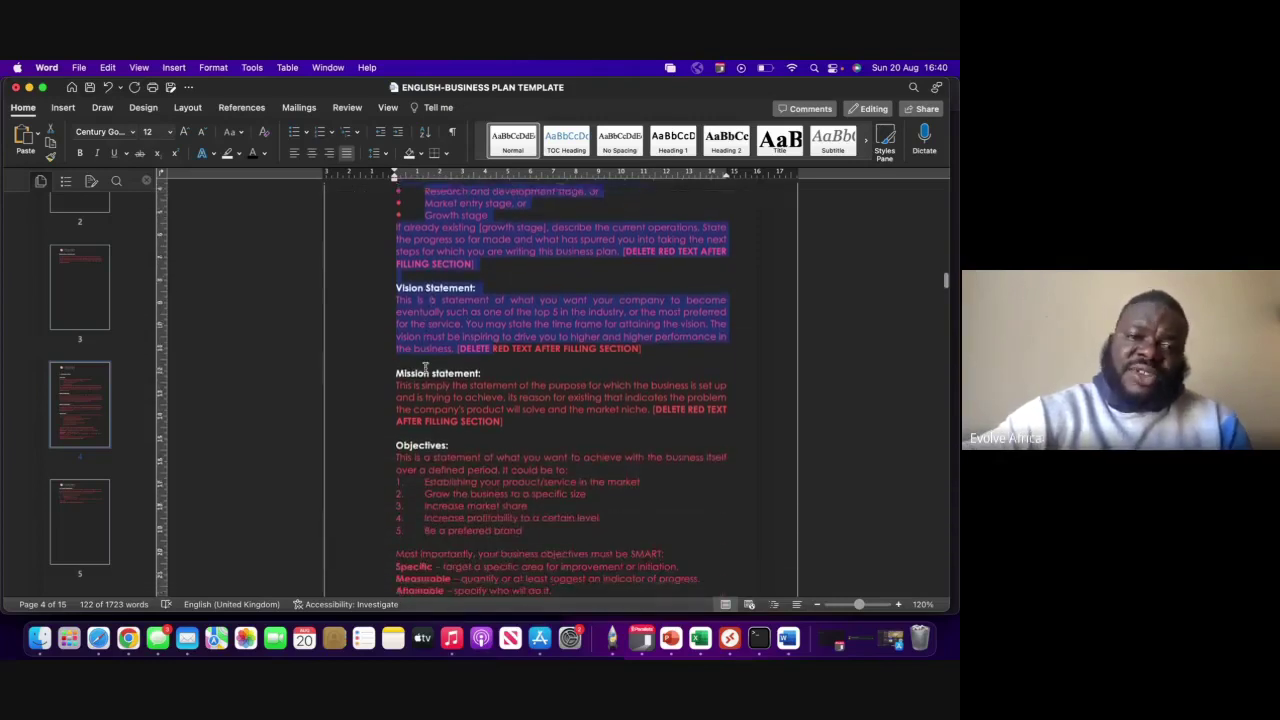
{"action": "scroll", "coordinate": [436, 396], "scroll_direction": "down", "scroll_amount": 3}
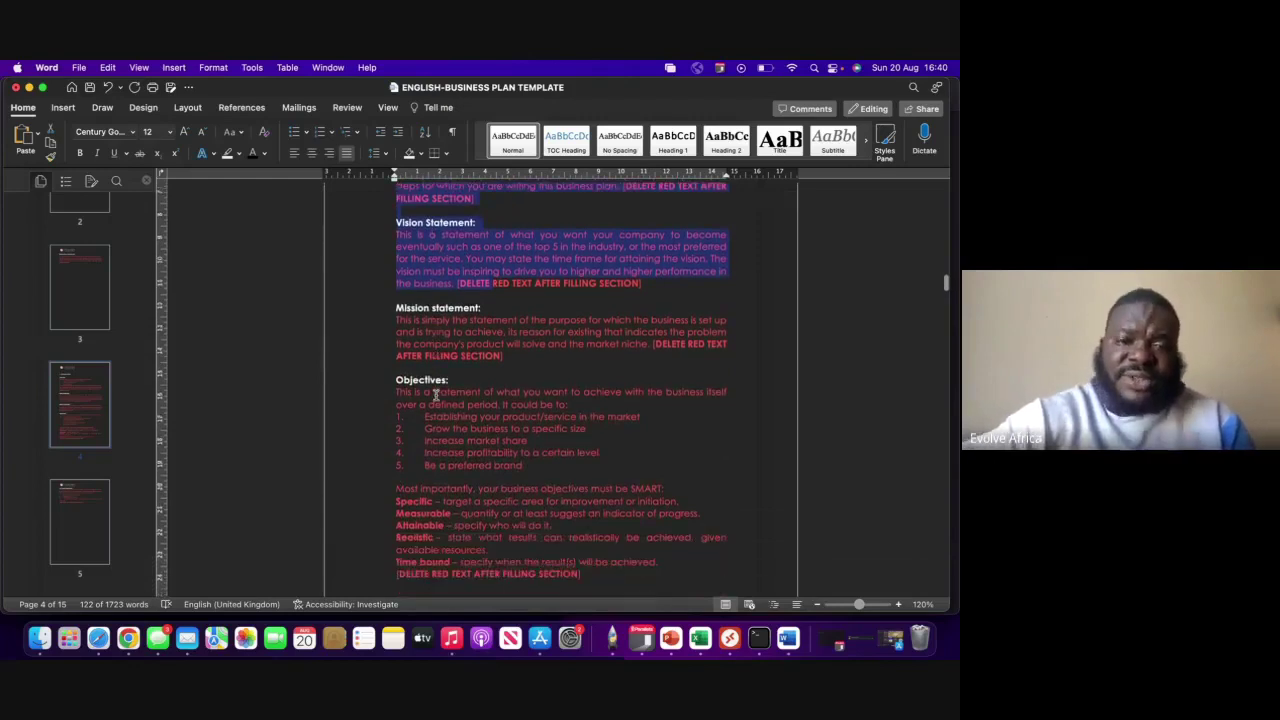
{"action": "scroll", "coordinate": [436, 396], "scroll_direction": "down", "scroll_amount": 3}
{"action": "scroll", "coordinate": [436, 396], "scroll_direction": "down", "scroll_amount": 5}
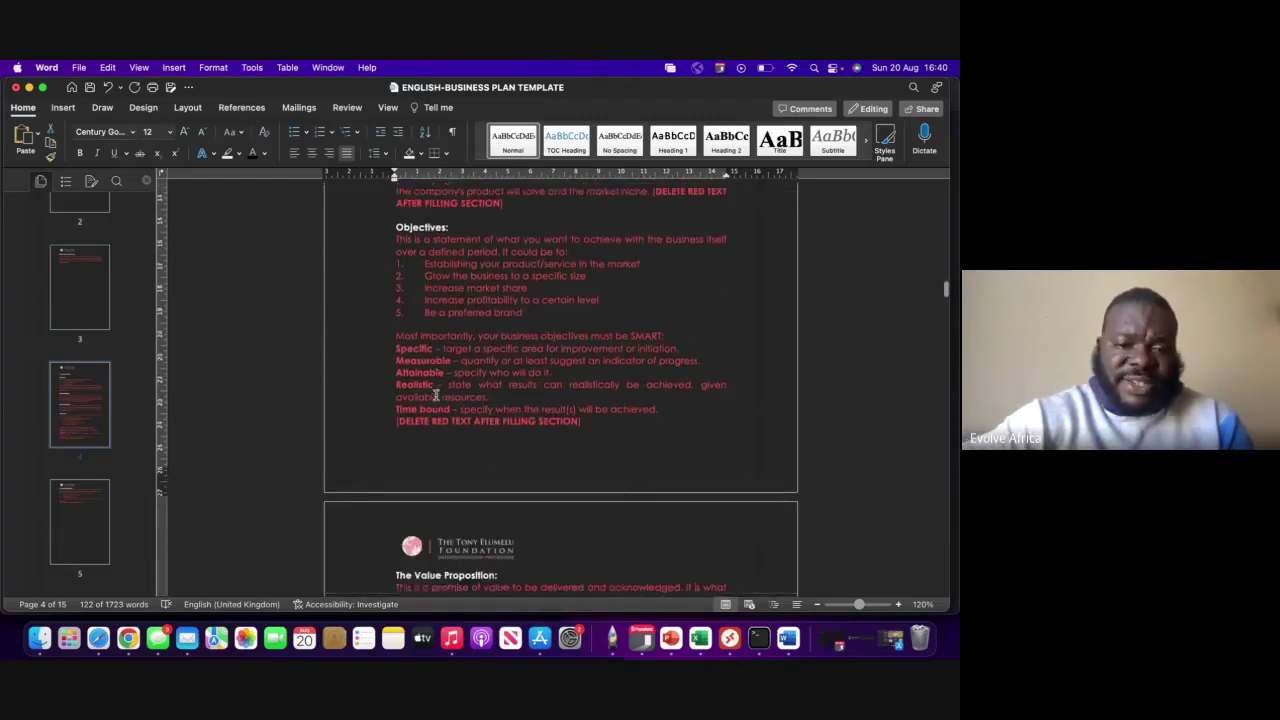
{"action": "scroll", "coordinate": [436, 395], "scroll_direction": "down", "scroll_amount": 5}
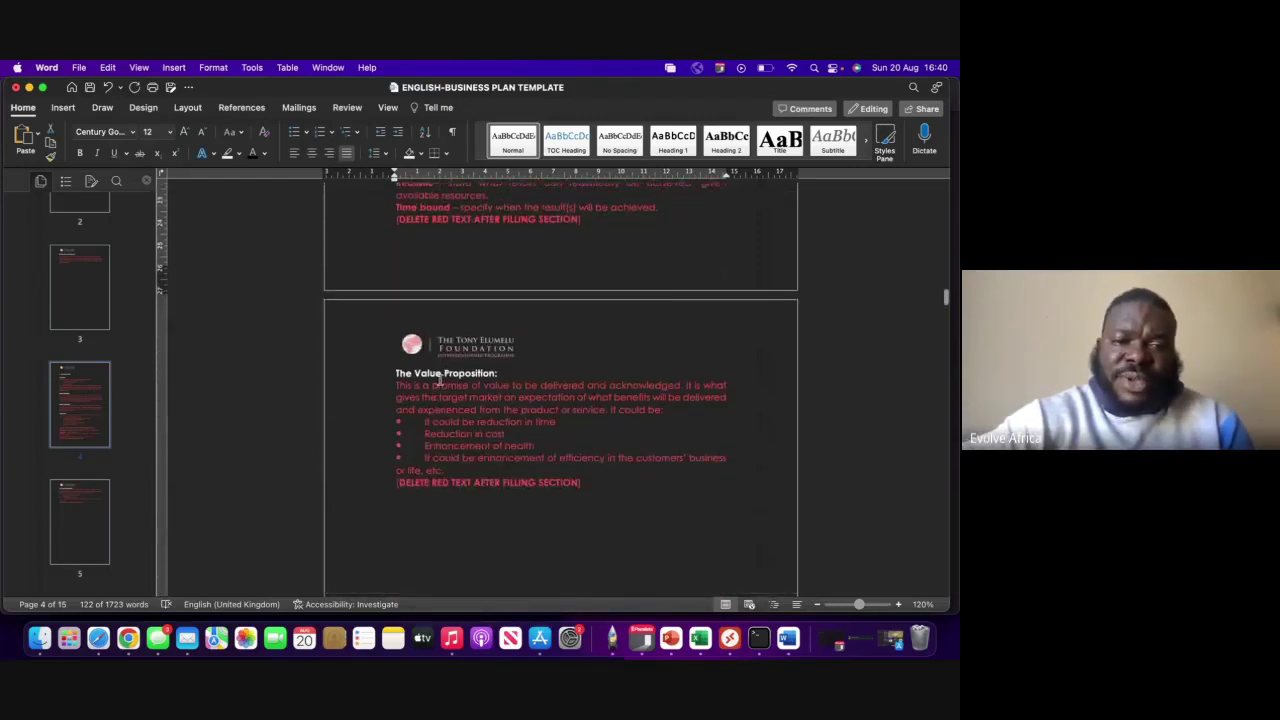
{"action": "scroll", "coordinate": [437, 378], "scroll_direction": "up", "scroll_amount": 15}
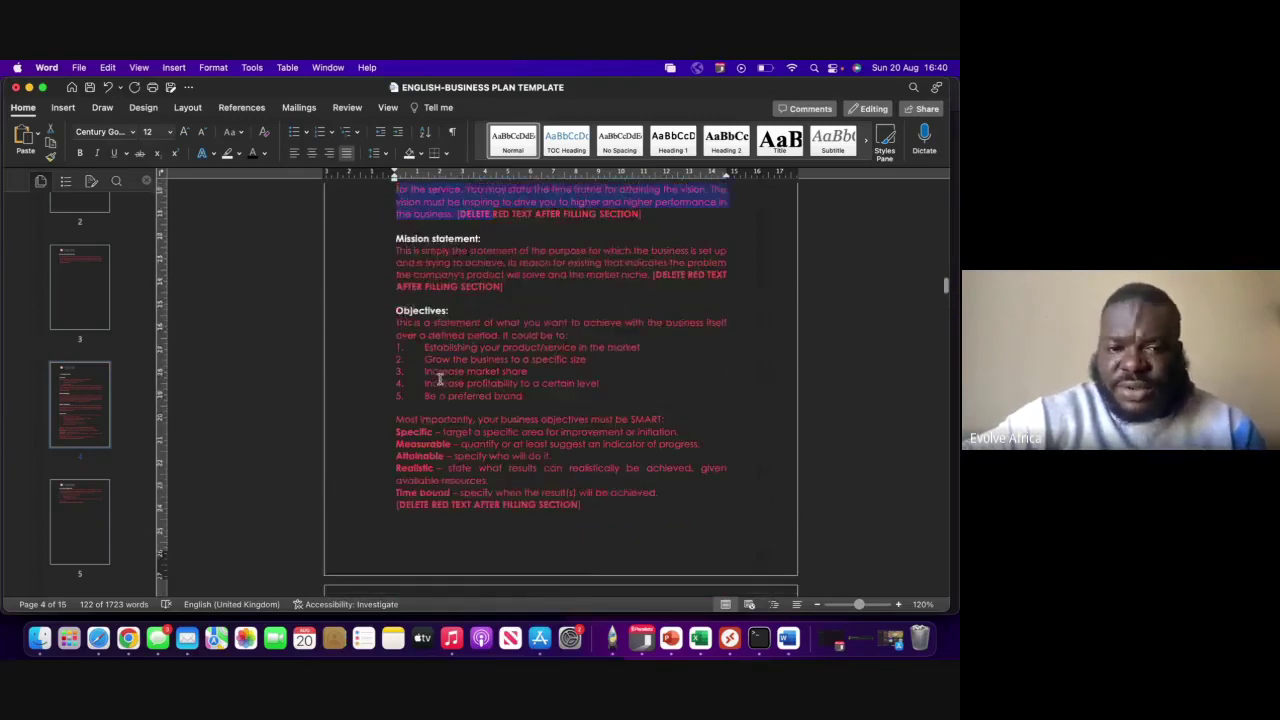
Step: Copy the template's Introduction text from Overview through The Value Proposition, and paste it into a new ChatGPT message in Safari
{"action": "left_click", "coordinate": [391, 440]}
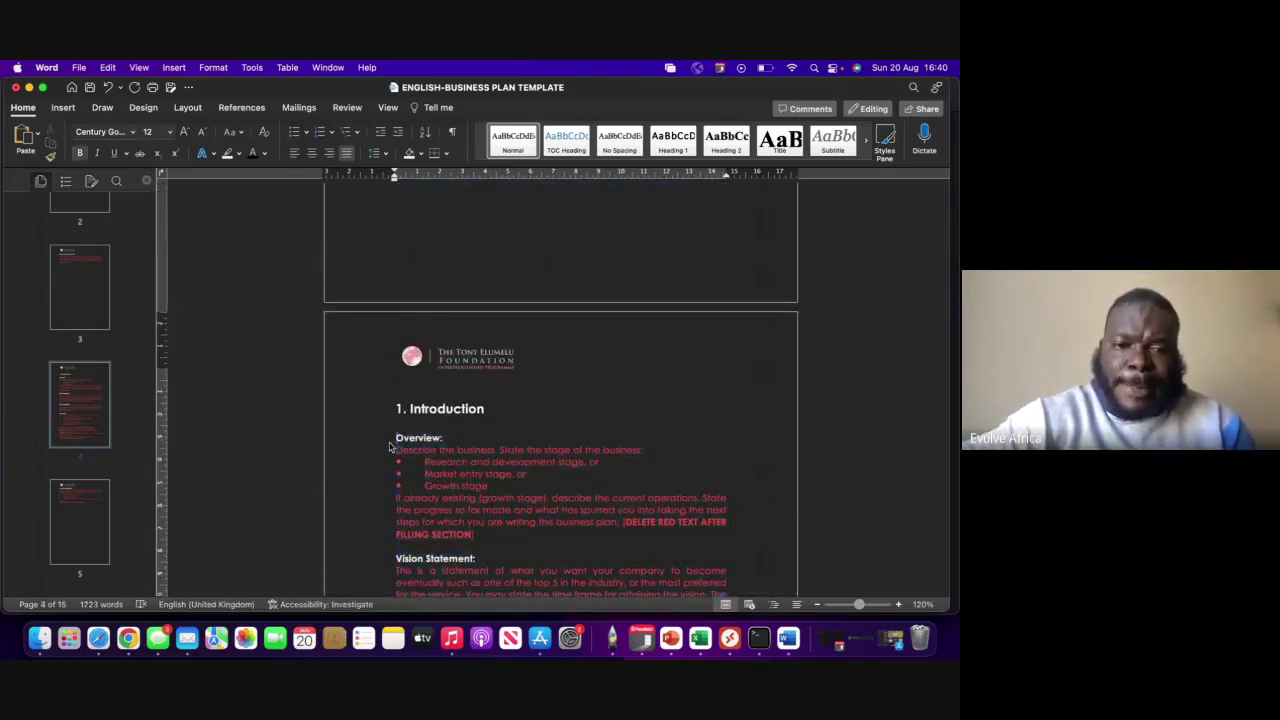
{"action": "left_click_drag", "start_coordinate": [393, 438], "coordinate": [517, 455]}
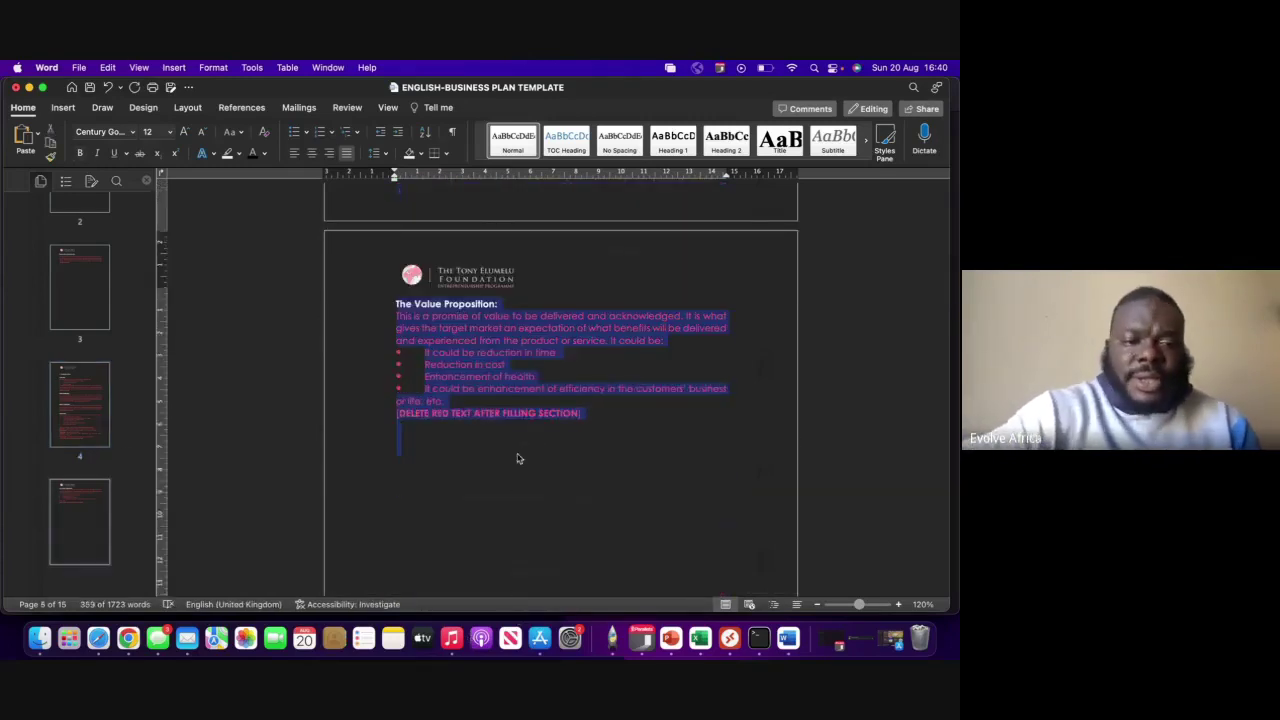
{"action": "left_click", "coordinate": [99, 640]}
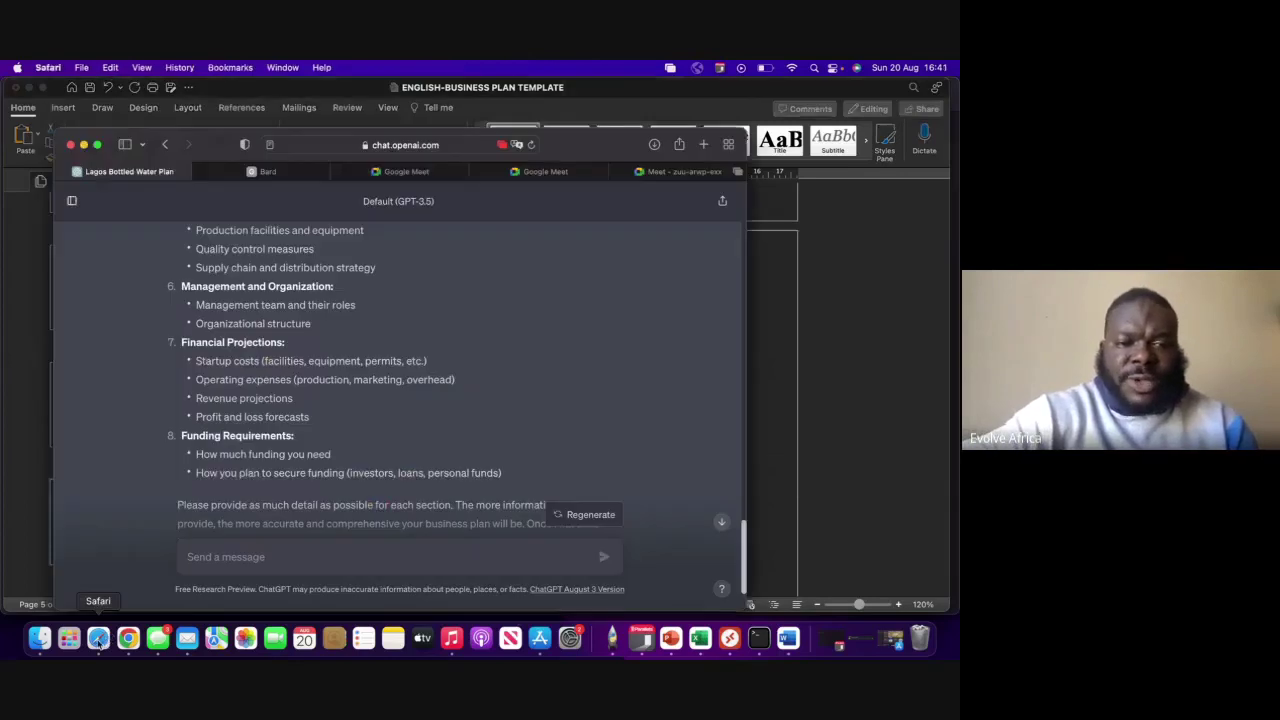
{"action": "left_click", "coordinate": [240, 556]}
{"action": "key", "text": "super+v"}
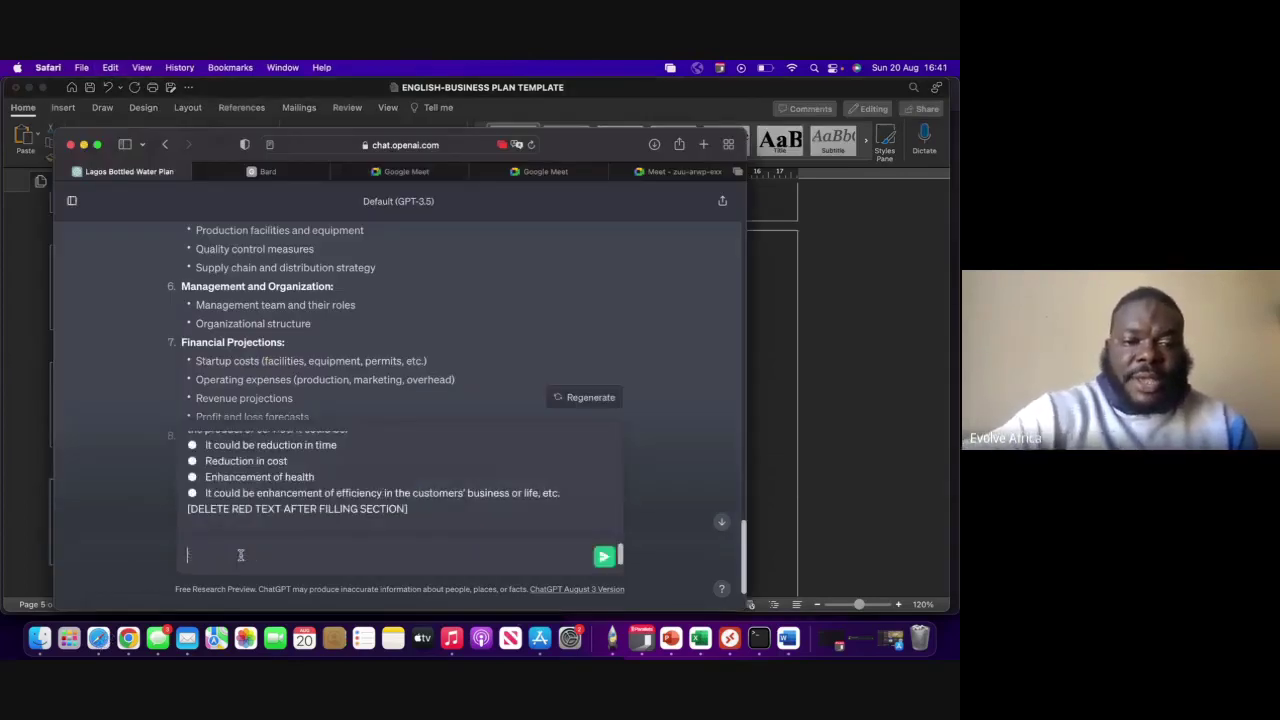
Step: Remove the final "[DELETE RED TEXT AFTER FILLING SECTION]" line from the message and leave blank lines below the pasted text
{"action": "triple_click", "coordinate": [243, 506]}
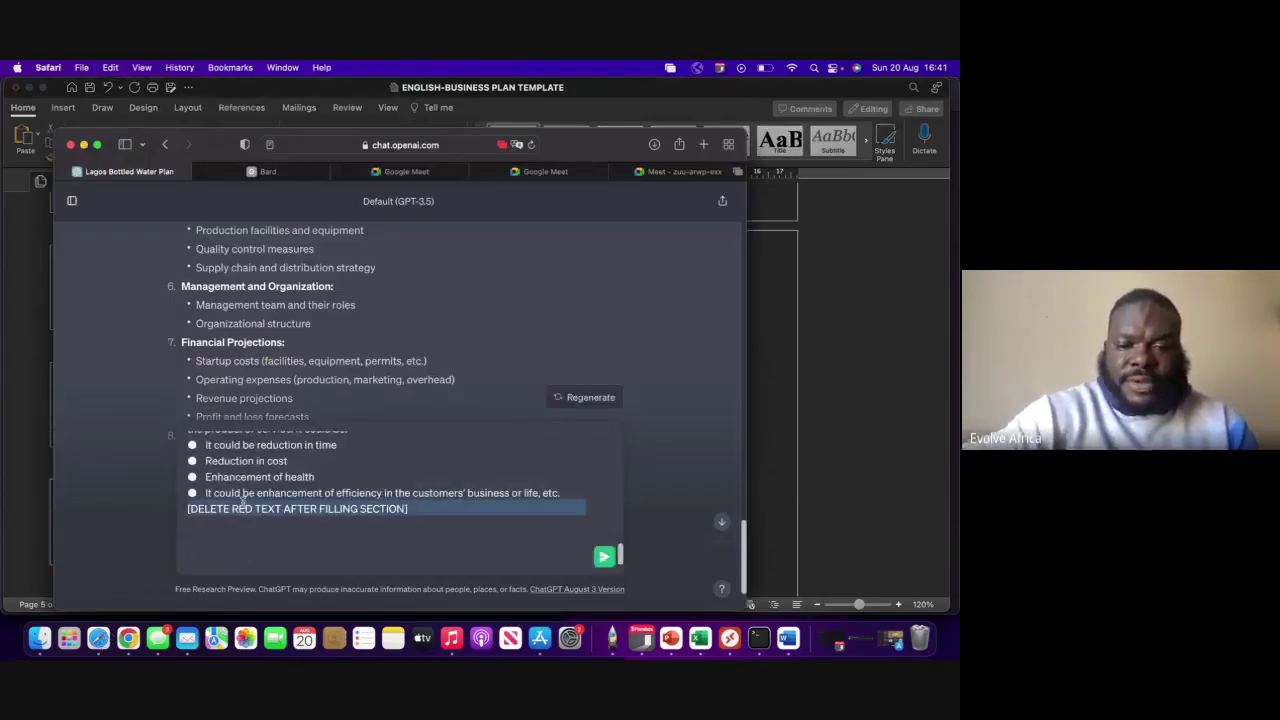
{"action": "key", "text": "BackSpace"}
{"action": "key", "text": "shift+Return"}
{"action": "key", "text": "shift+Return"}
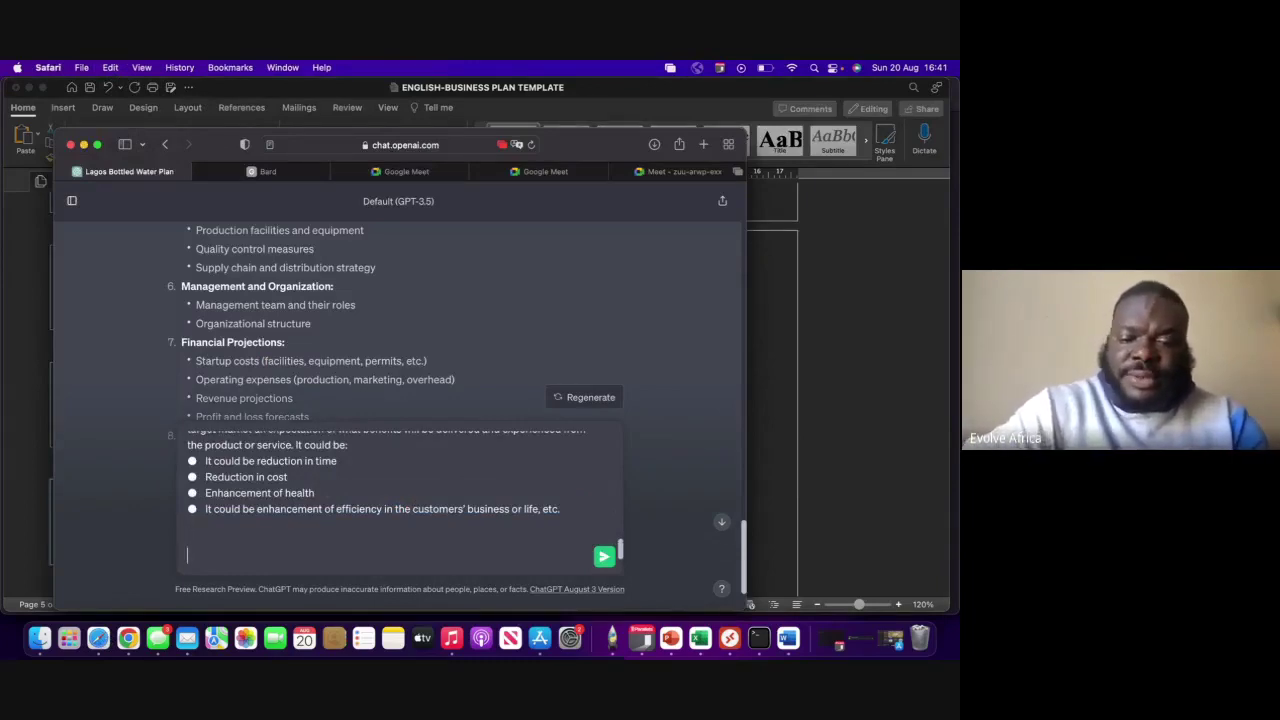
Step: Add "I just have an idea of bottle water in lagos. can you help" below the pasted template text
{"action": "type", "text": "I just have"}
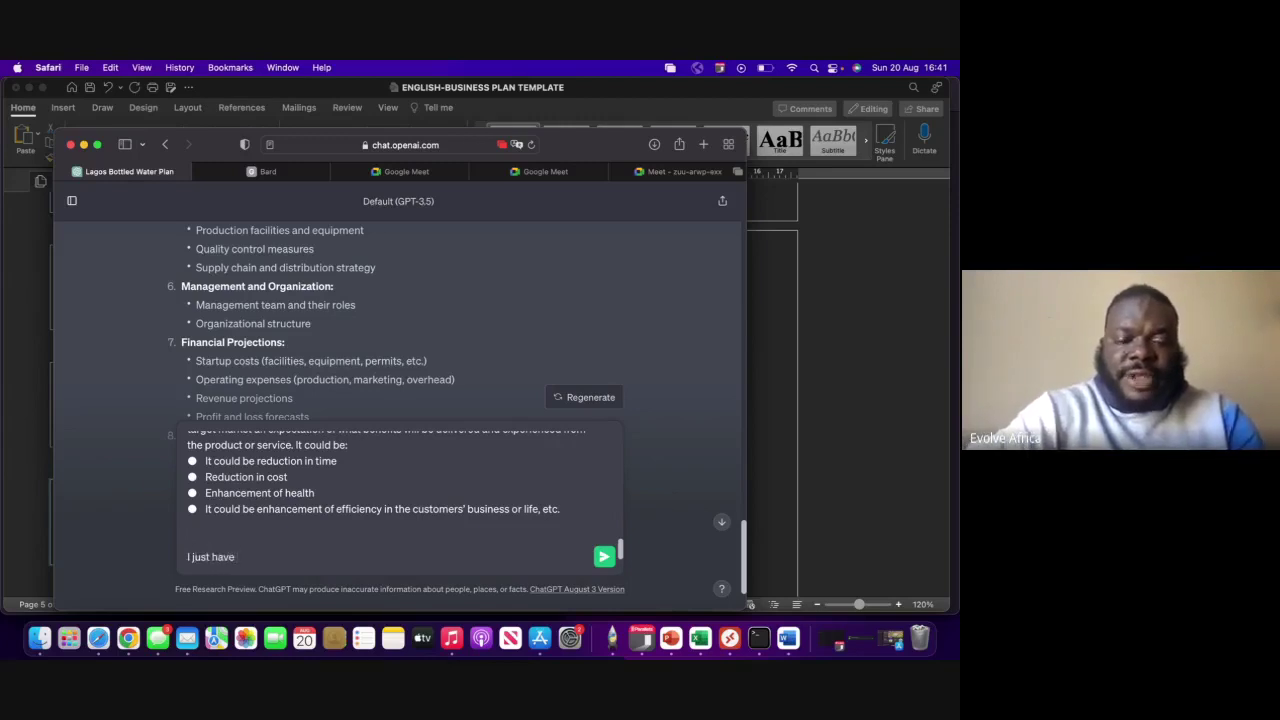
{"action": "type", "text": " an idea of "}
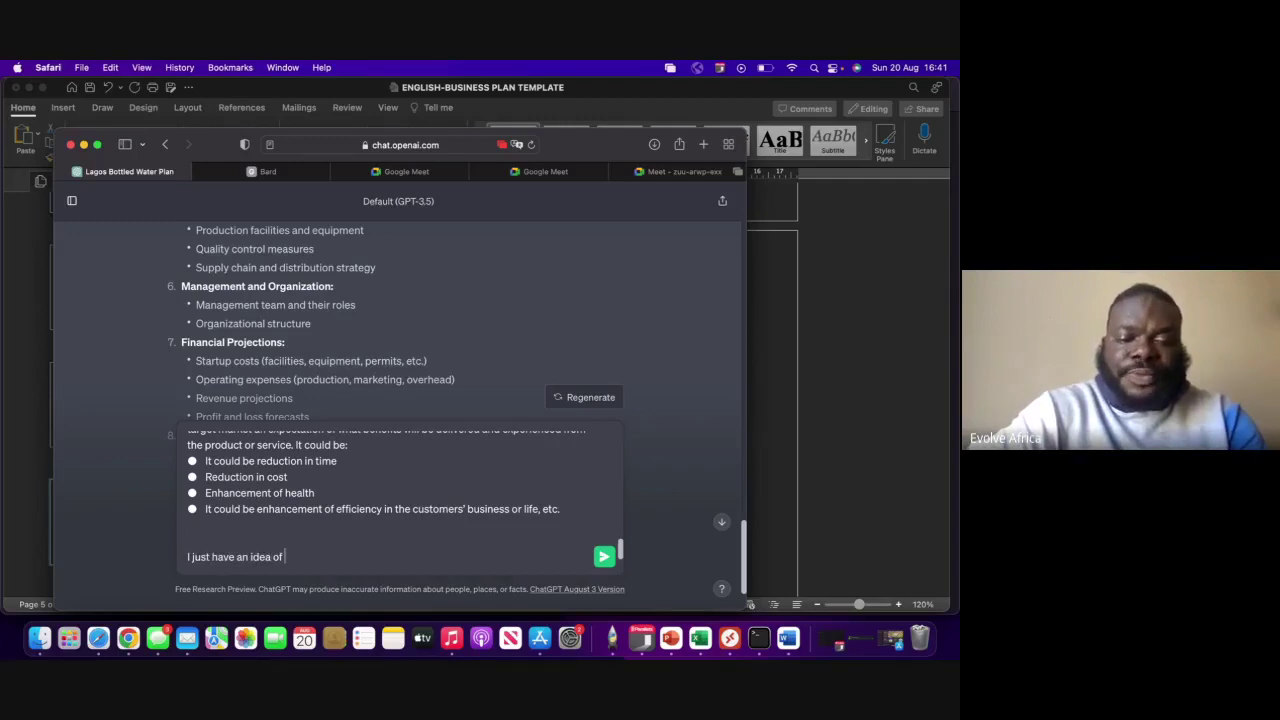
{"action": "type", "text": "bottle"}
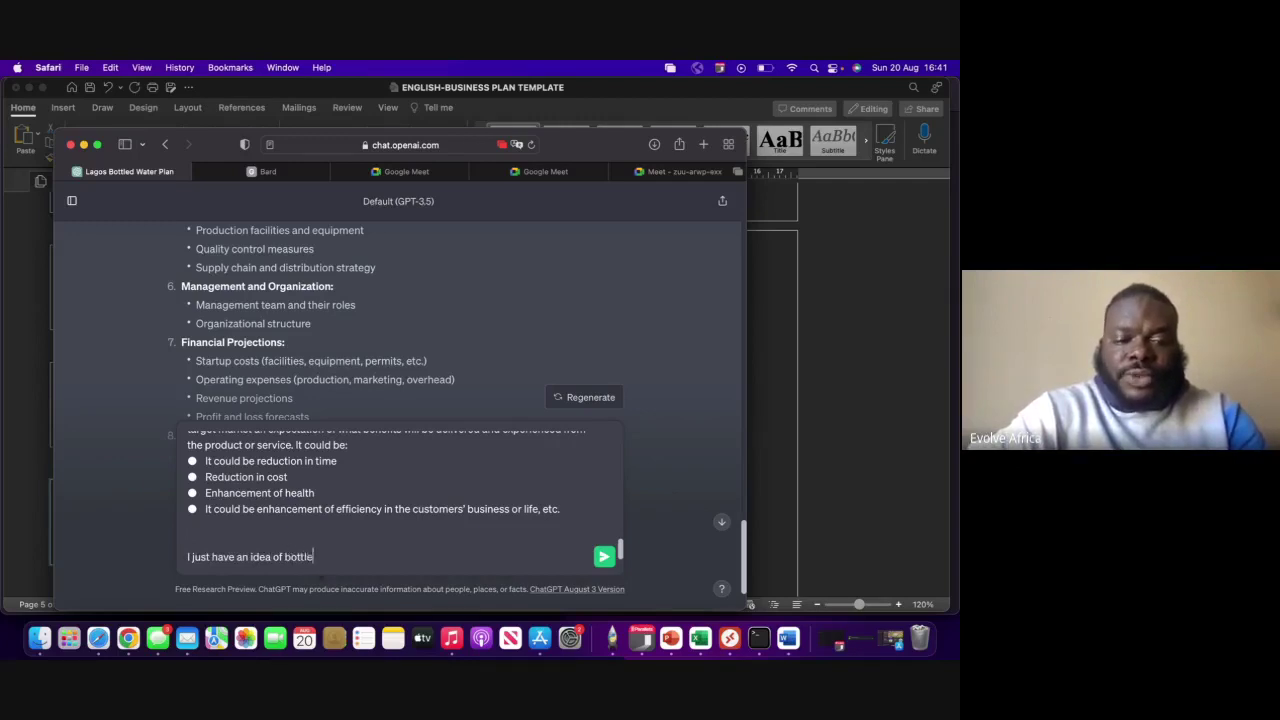
{"action": "type", "text": " water in"}
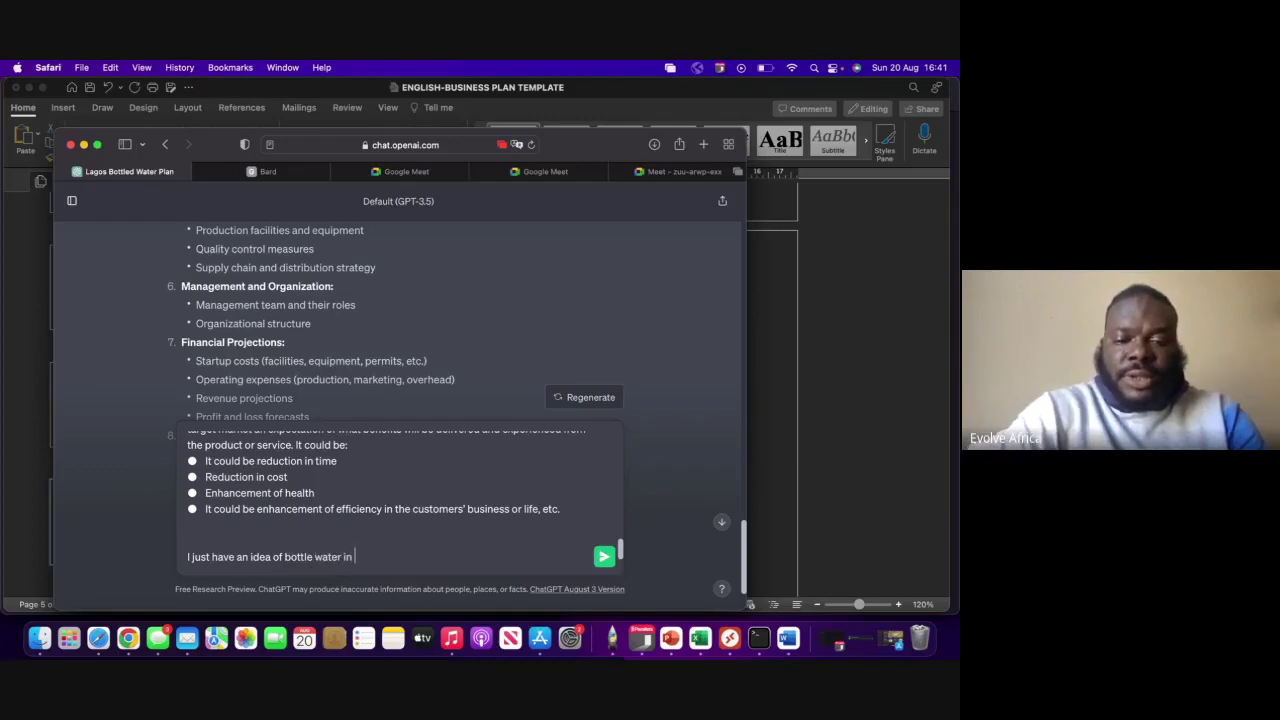
{"action": "type", "text": " lagos."}
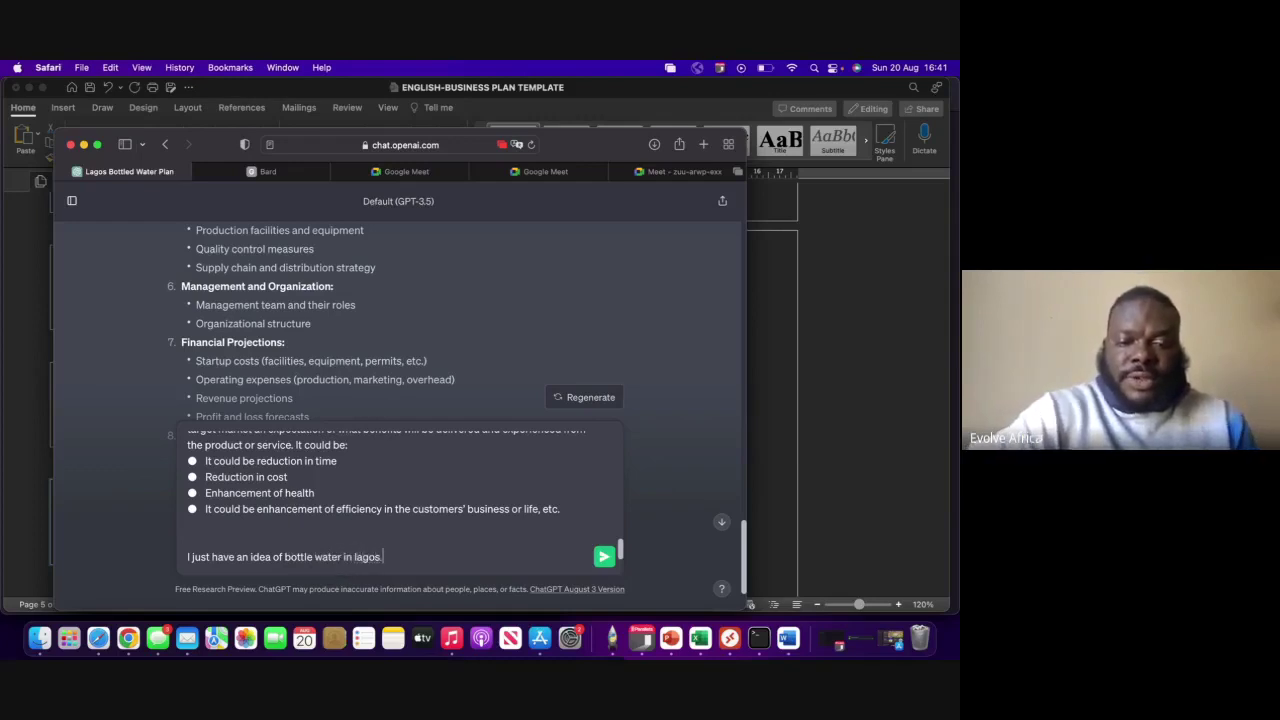
{"action": "type", "text": " can "}
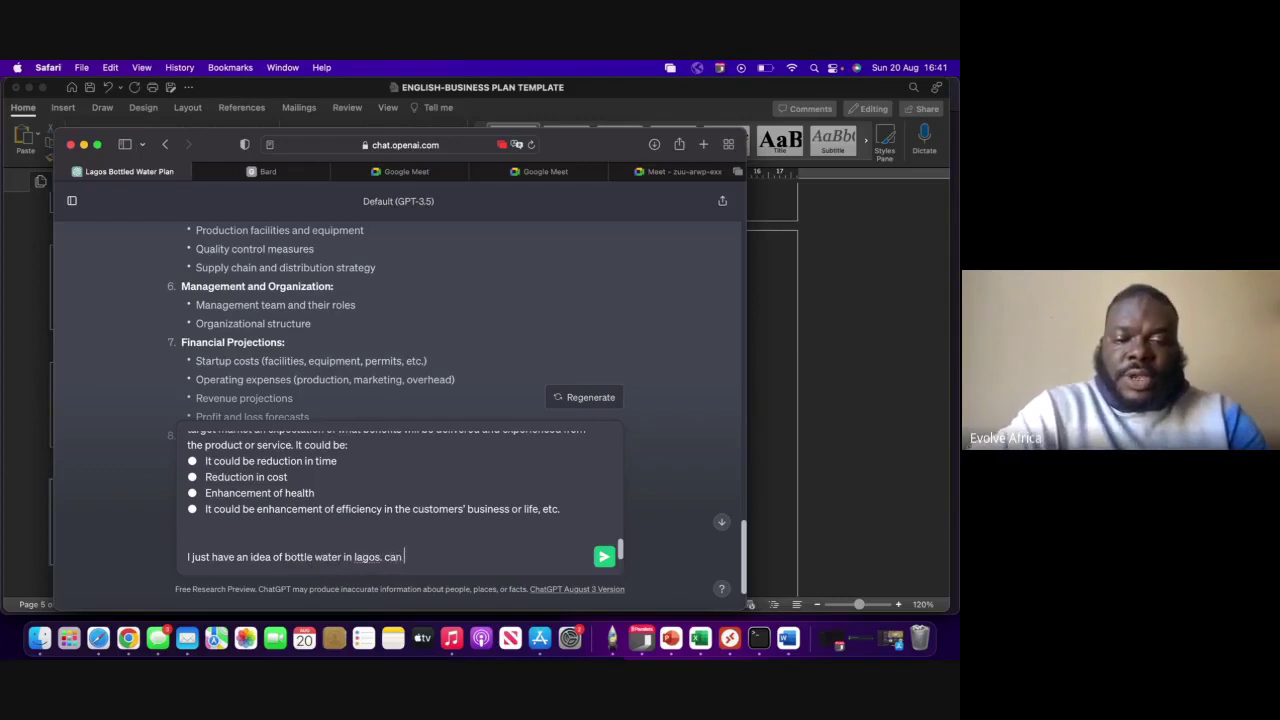
{"action": "type", "text": "you help"}
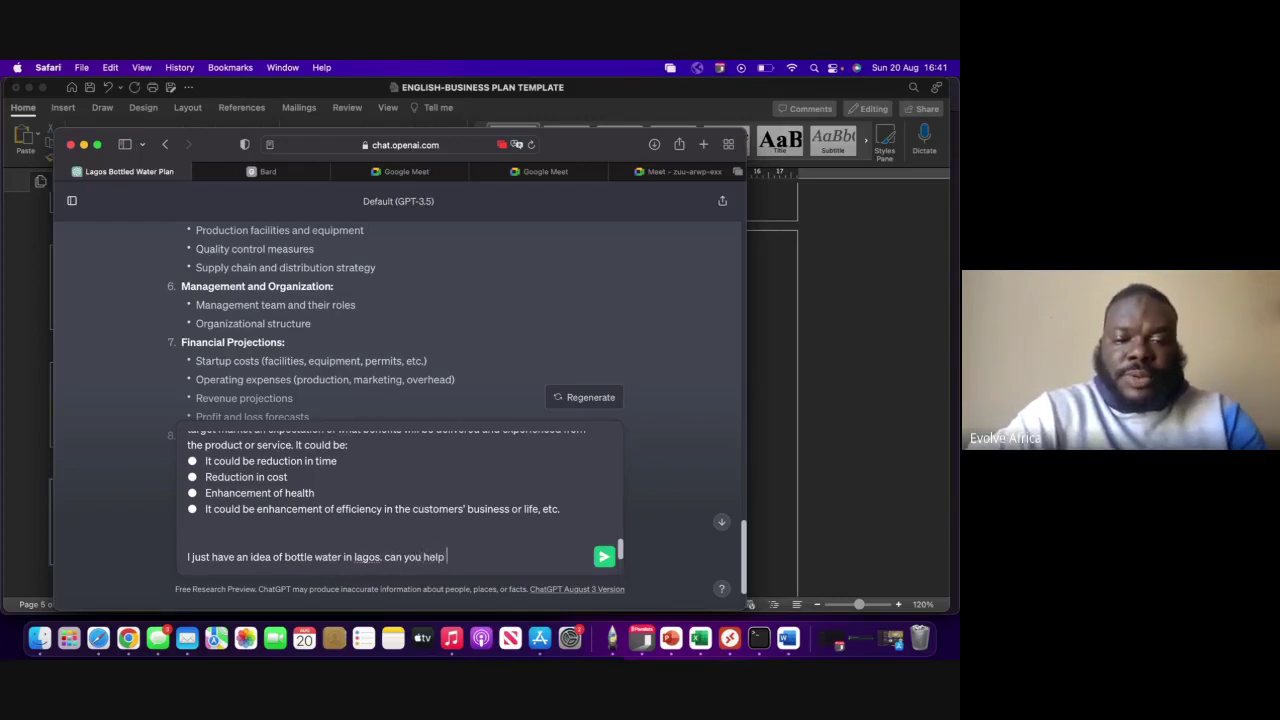
{"action": "type", "text": " provide r"}
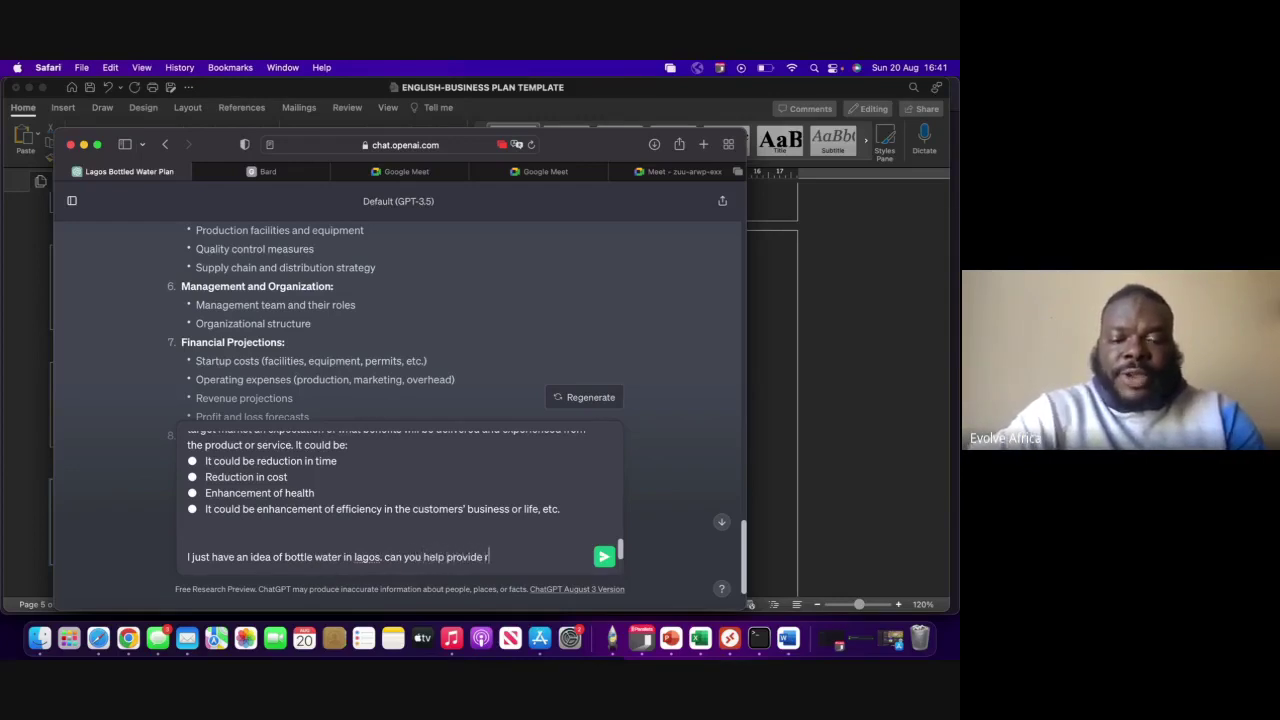
{"action": "type", "text": "esponses"}
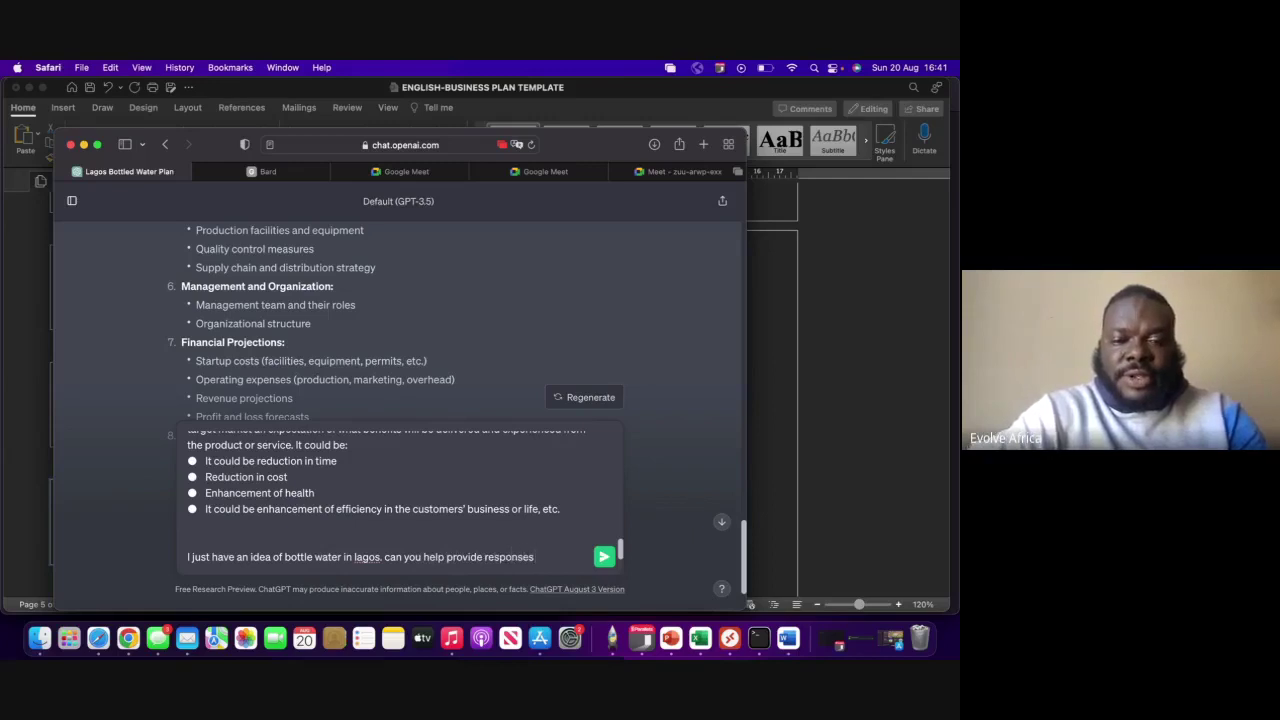
{"action": "key", "text": "BackSpace"}
{"action": "key", "text": "BackSpace"}
{"action": "key", "text": "BackSpace"}
{"action": "key", "text": "BackSpace"}
{"action": "key", "text": "BackSpace"}
{"action": "key", "text": "BackSpace"}
{"action": "key", "text": "BackSpace"}
{"action": "key", "text": "BackSpace"}
{"action": "key", "text": "BackSpace"}
{"action": "key", "text": "BackSpace"}
{"action": "key", "text": "BackSpace"}
{"action": "key", "text": "BackSpace"}
{"action": "key", "text": "BackSpace"}
{"action": "key", "text": "BackSpace"}
{"action": "key", "text": "BackSpace"}
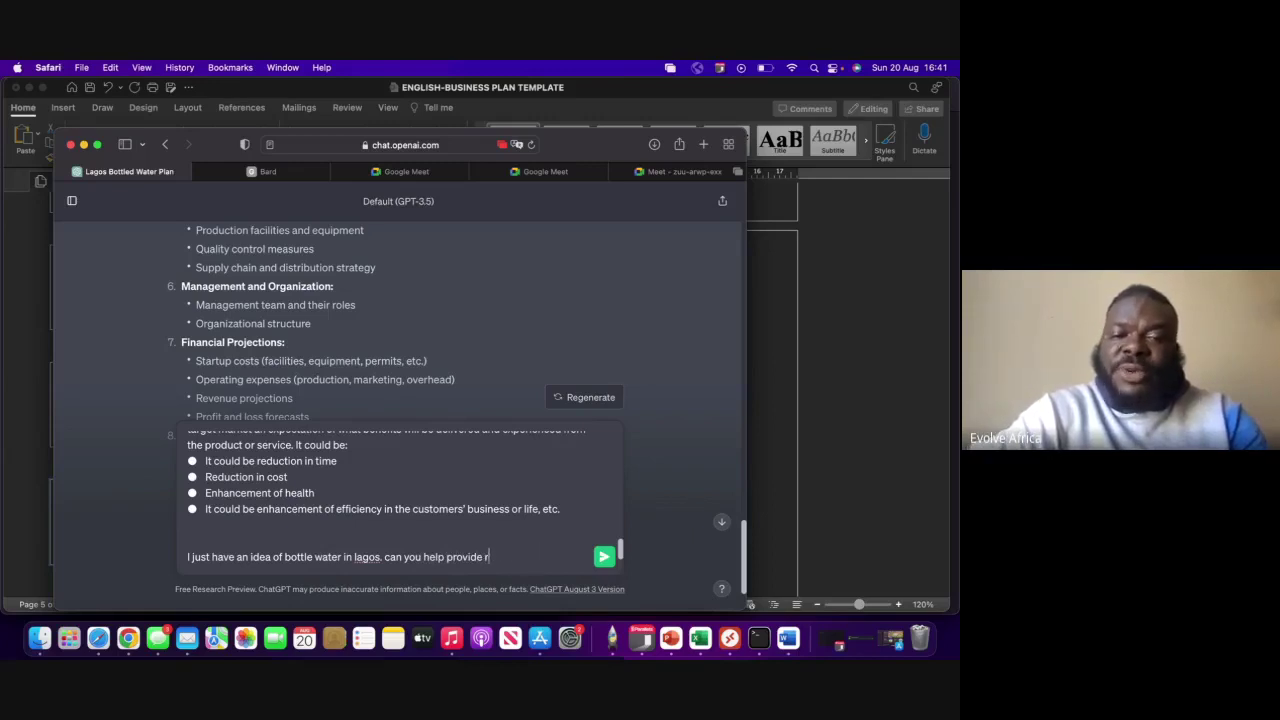
{"action": "key", "text": "BackSpace"}
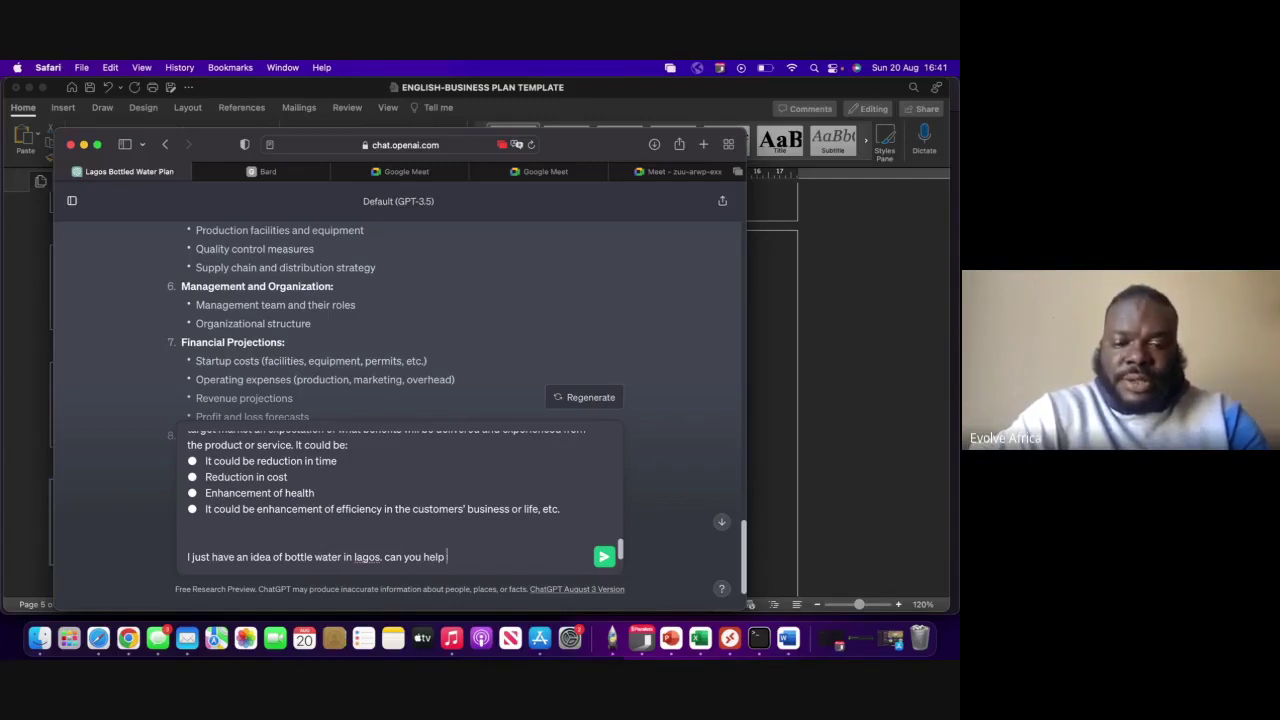
Step: Continue the request with "me write the introductory section of my business plan."
{"action": "type", "text": "me write the"}
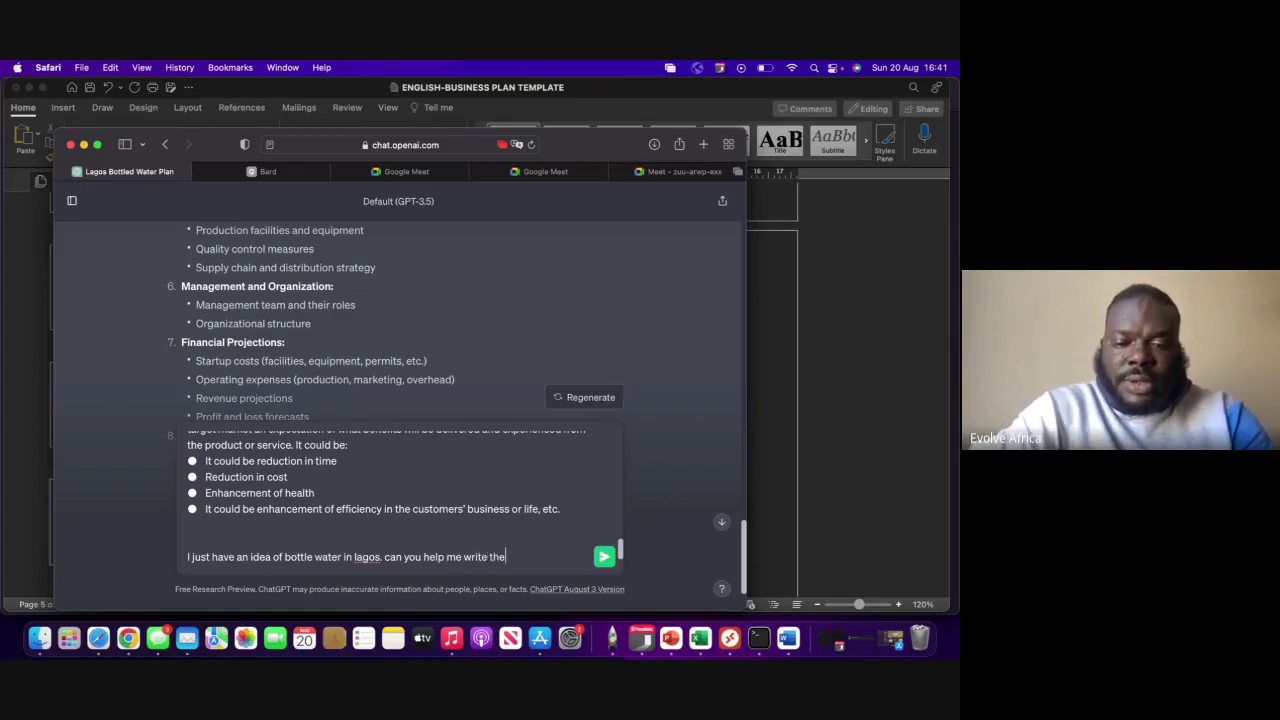
{"action": "type", "text": " intro"}
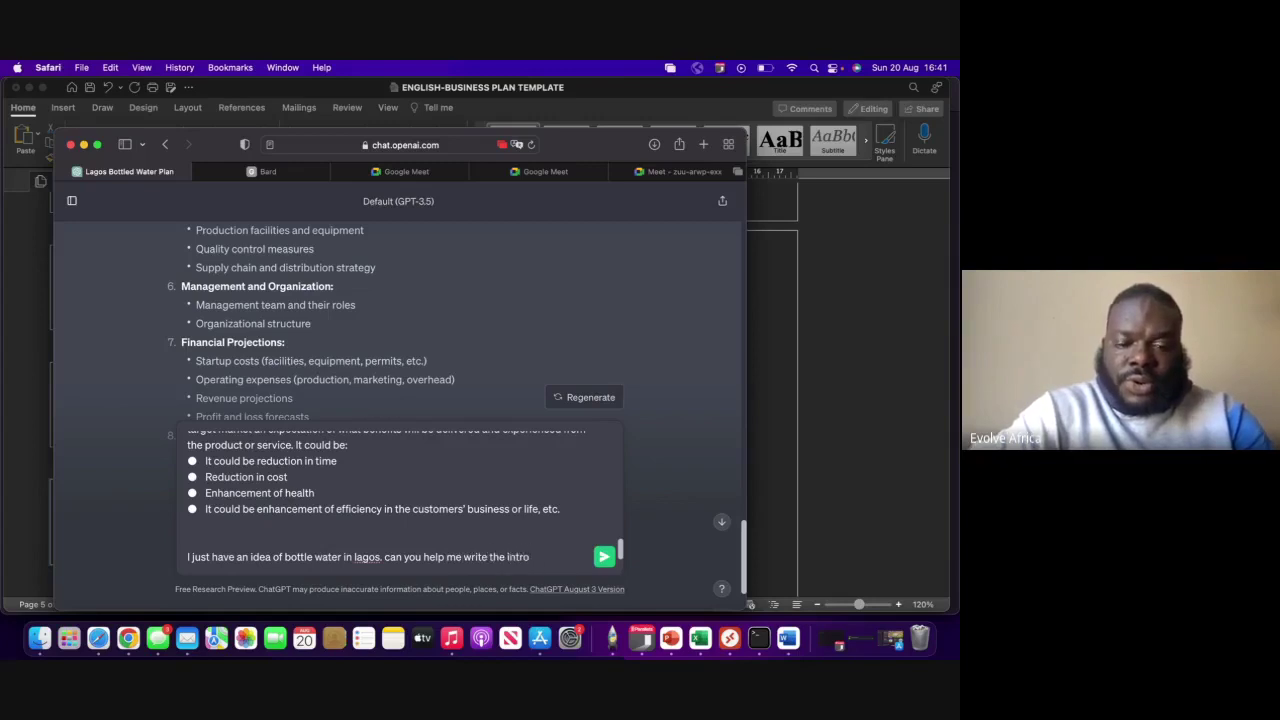
{"action": "type", "text": "ductor"}
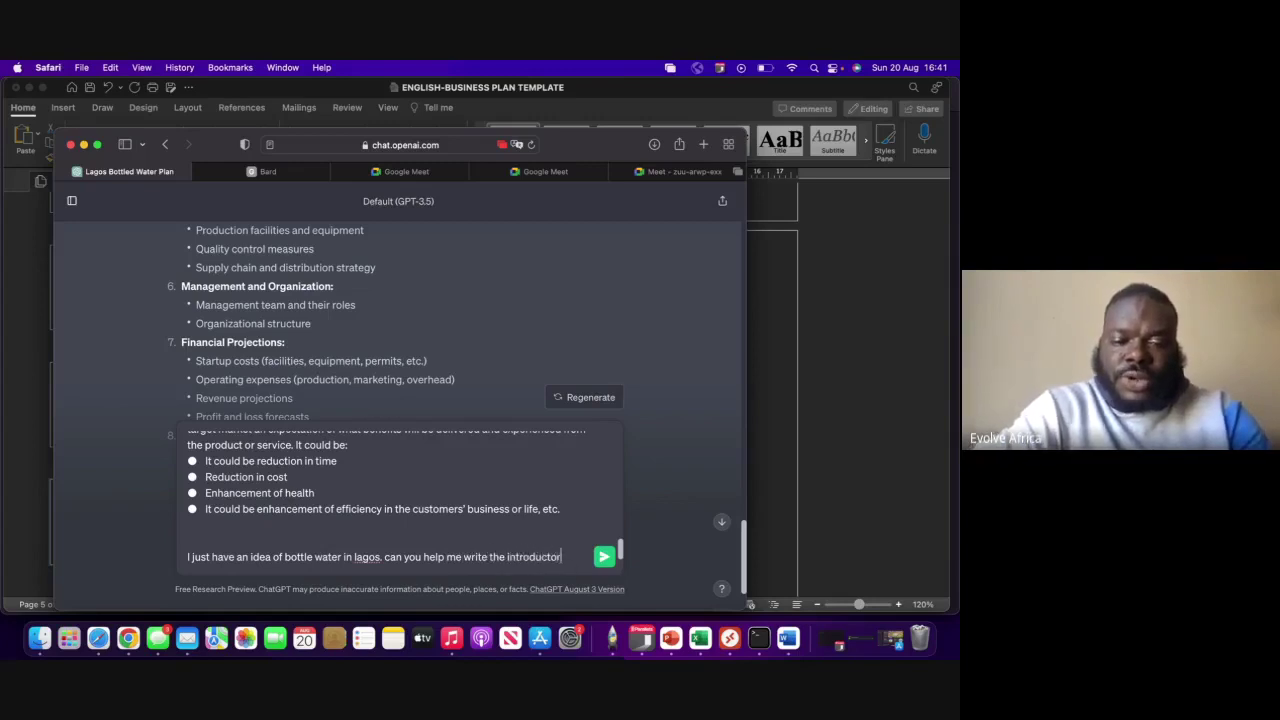
{"action": "type", "text": "y sect"}
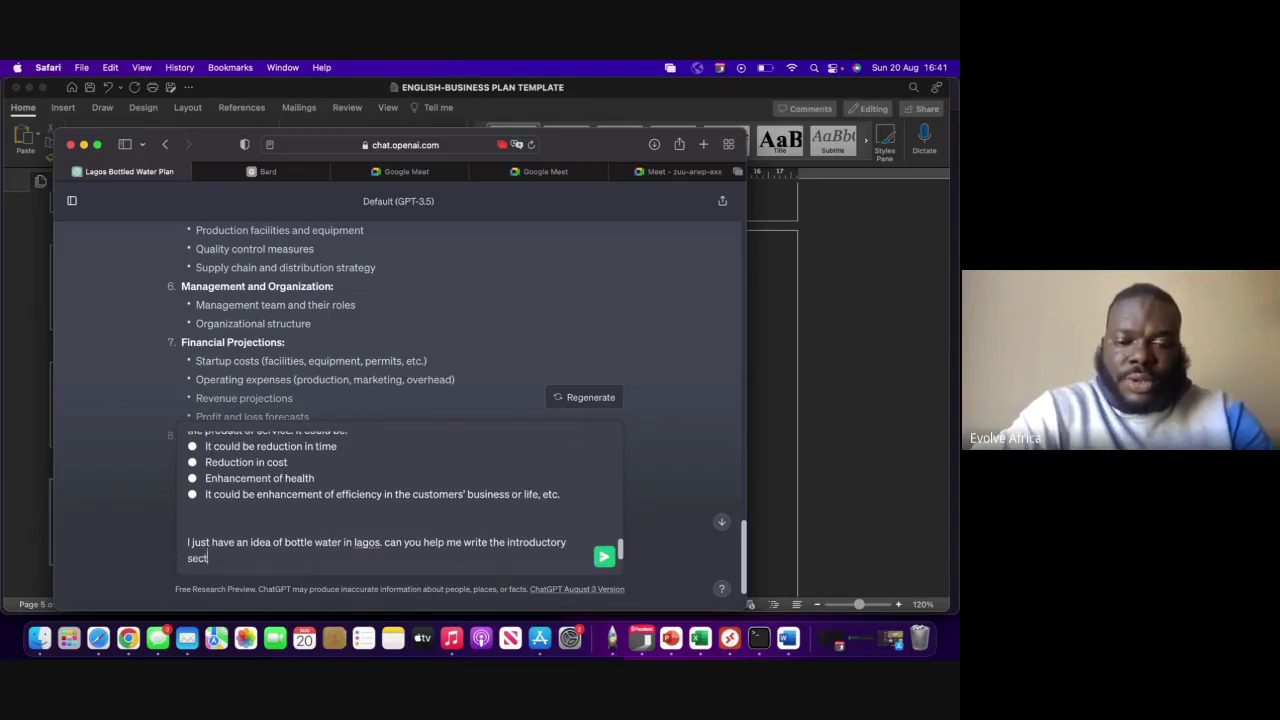
{"action": "type", "text": "ion of"}
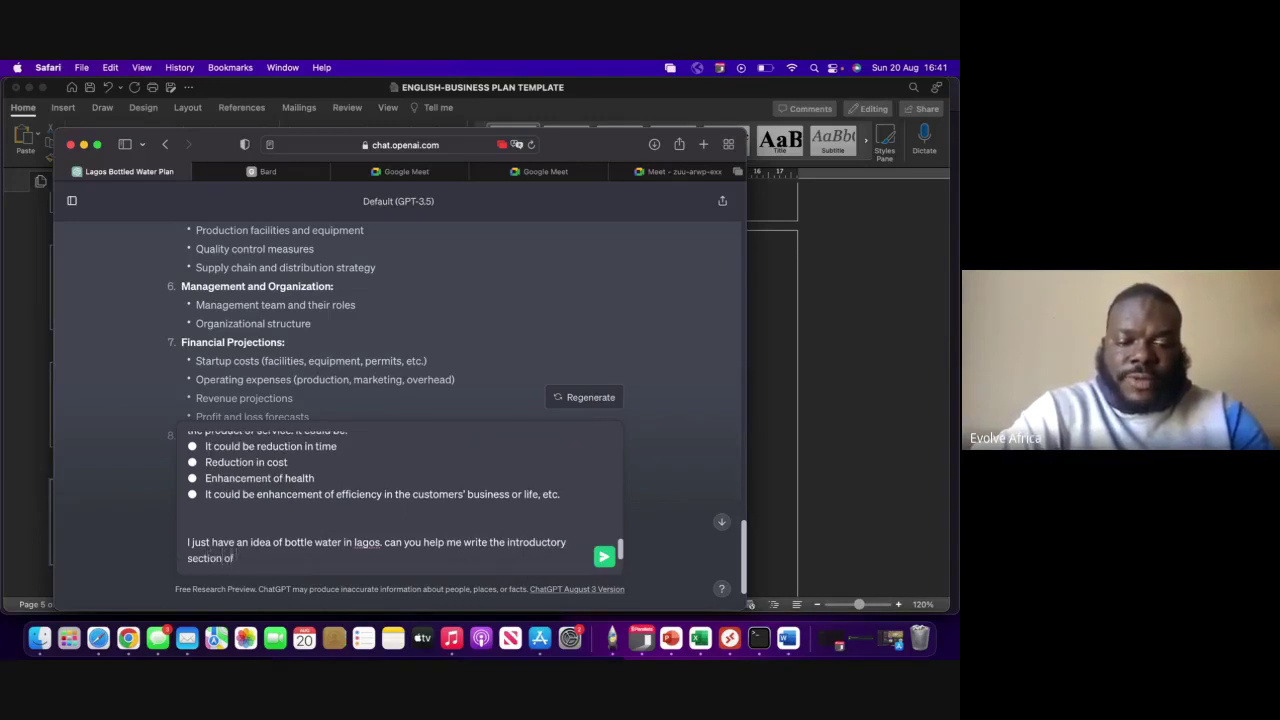
{"action": "type", "text": " my business plan"}
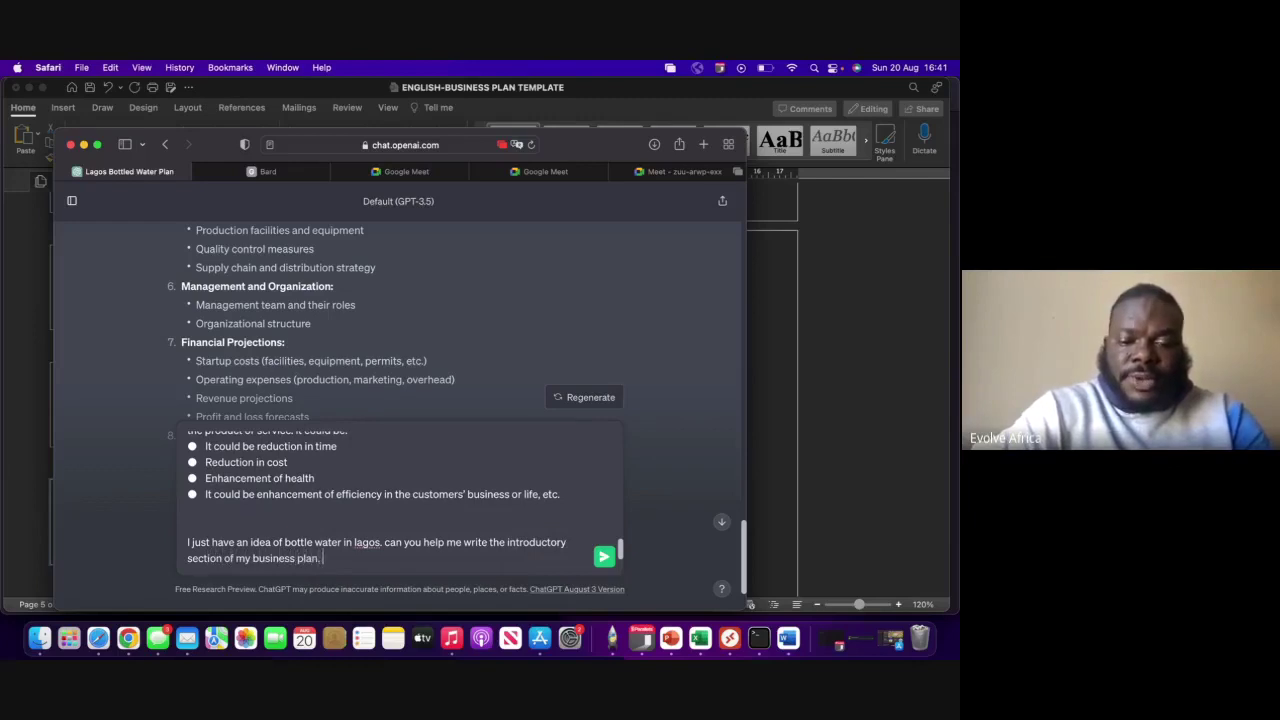
Step: Extend the request's closing sentence with "using the above prompts." and check it against the pasted template text
{"action": "type", "text": " using the"}
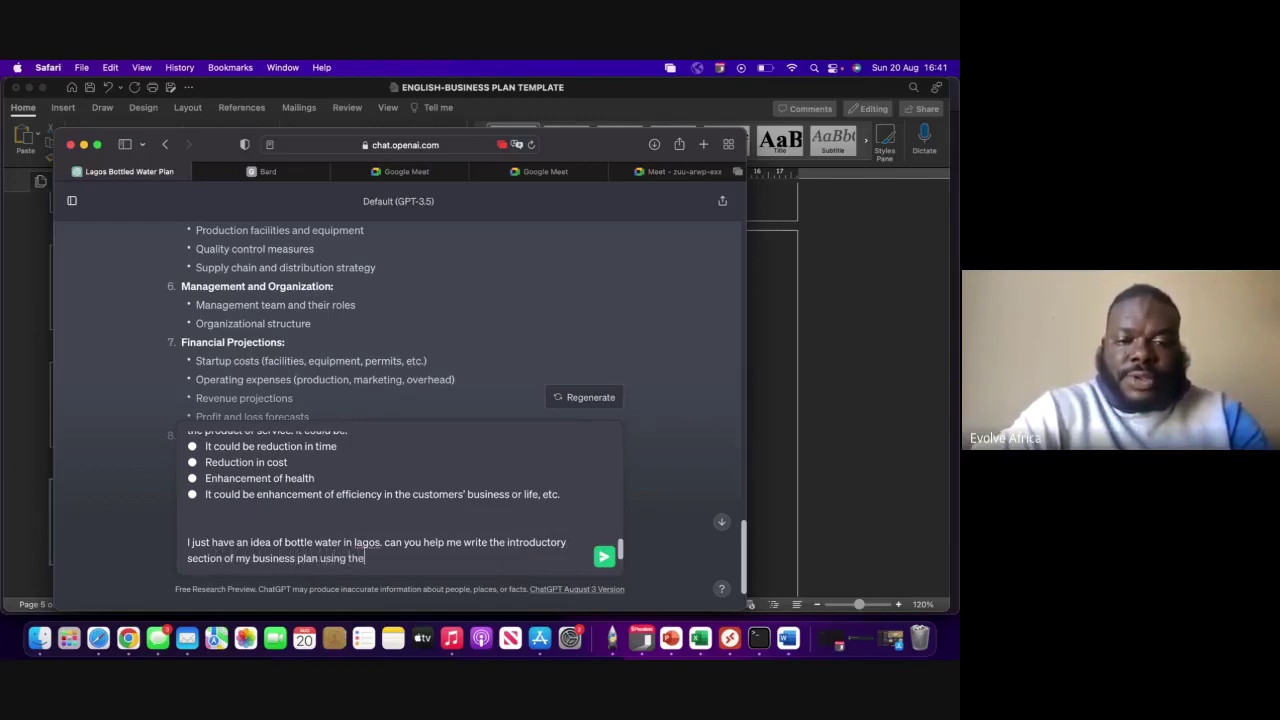
{"action": "type", "text": " above "}
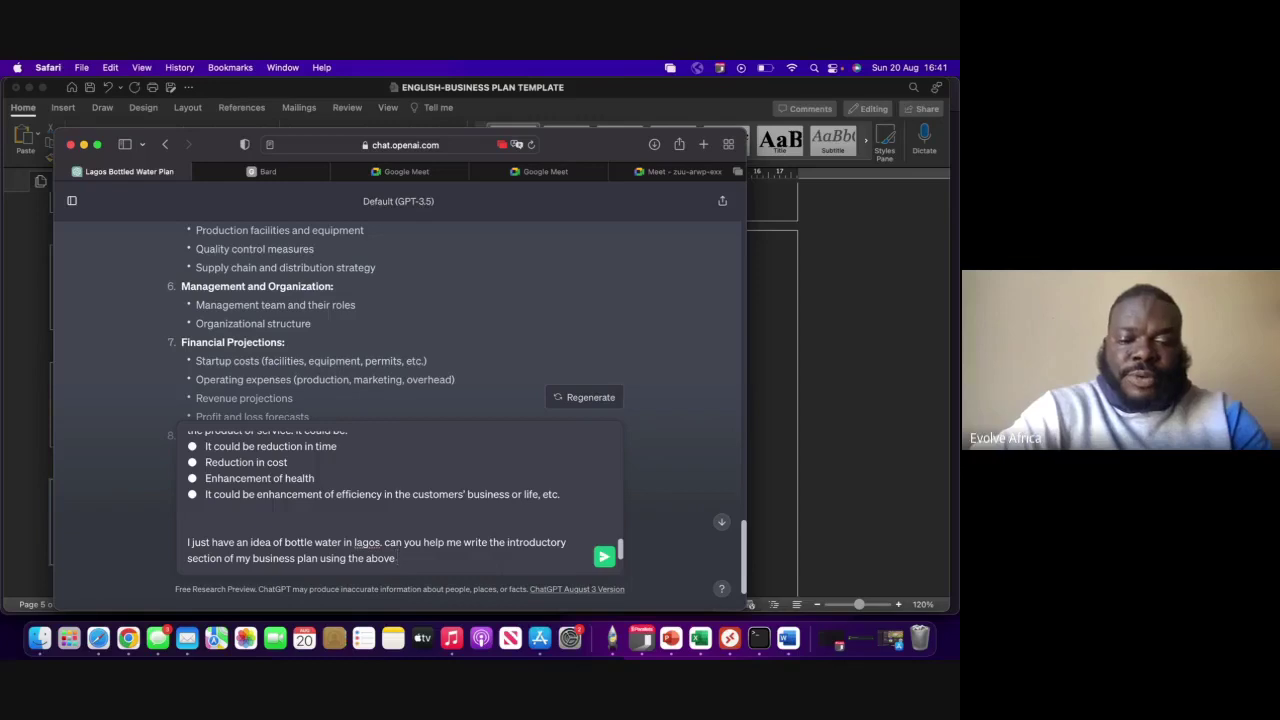
{"action": "type", "text": "prompt"}
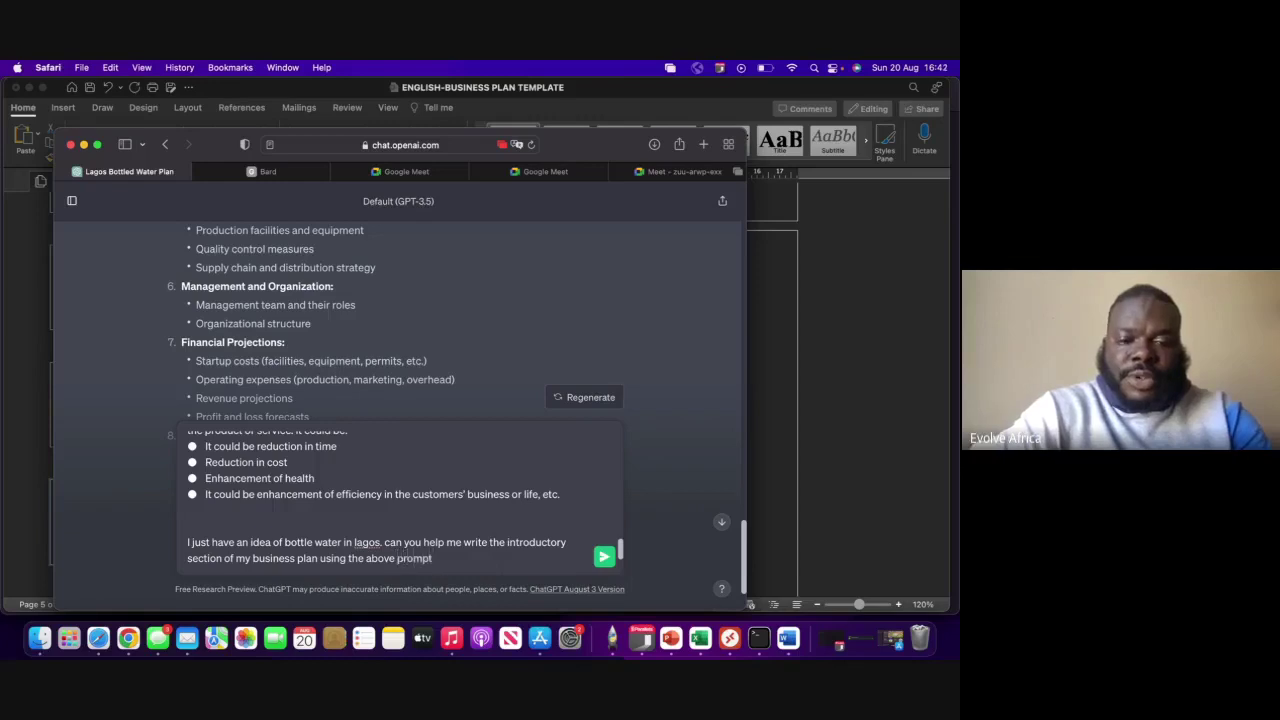
{"action": "type", "text": "s."}
{"action": "scroll", "coordinate": [267, 465], "scroll_direction": "up", "scroll_amount": 10}
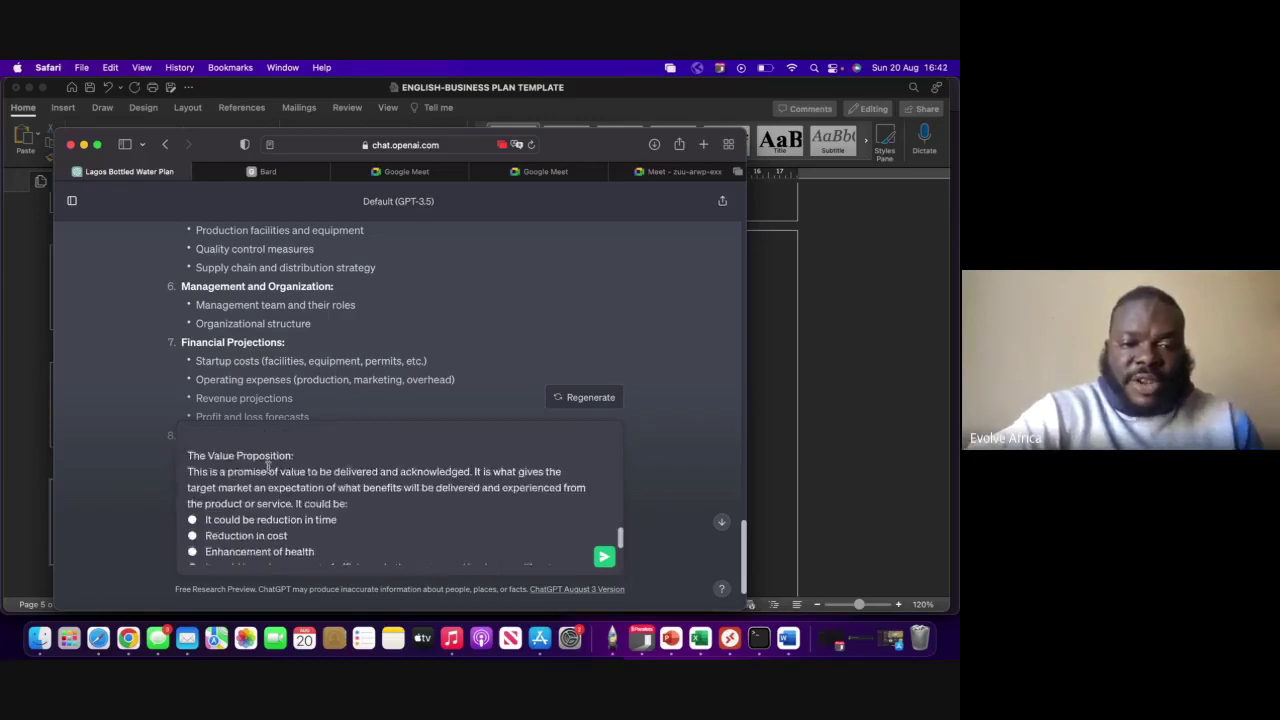
{"action": "scroll", "coordinate": [267, 465], "scroll_direction": "down", "scroll_amount": 10}
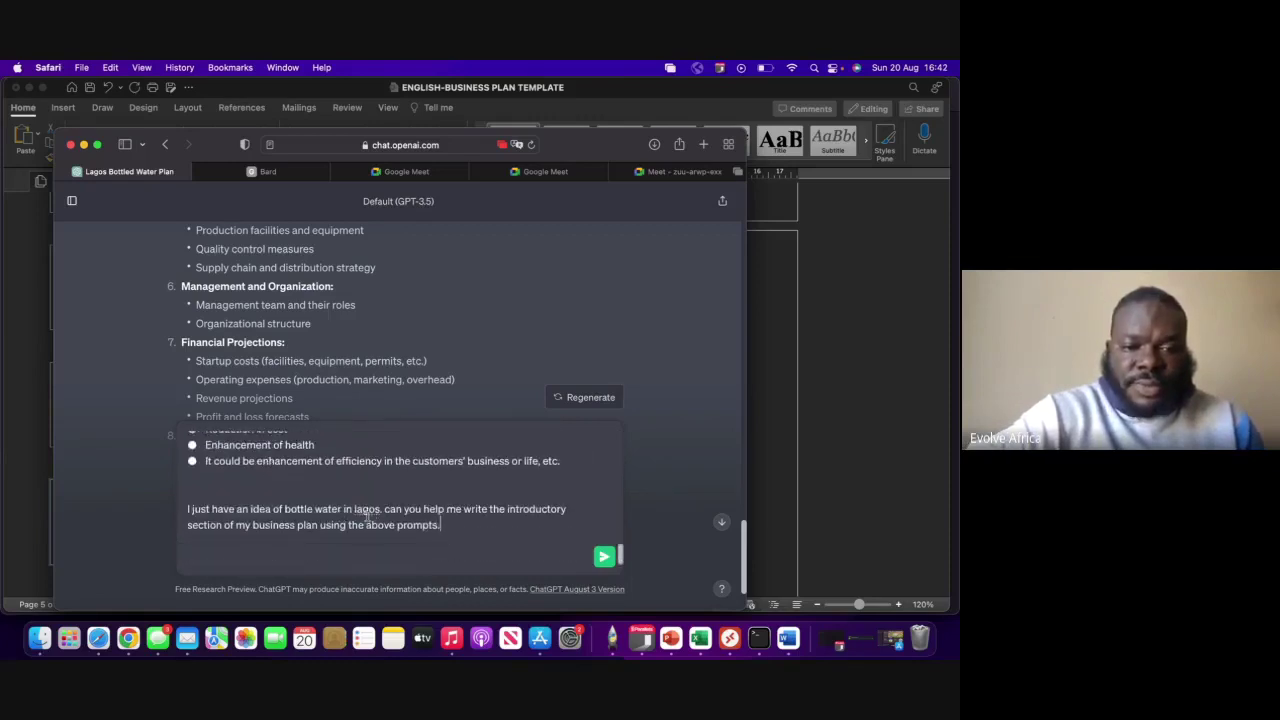
Step: Add the business stage to the end of the request with "The business is in the idea stage"
{"action": "left_click", "coordinate": [466, 521]}
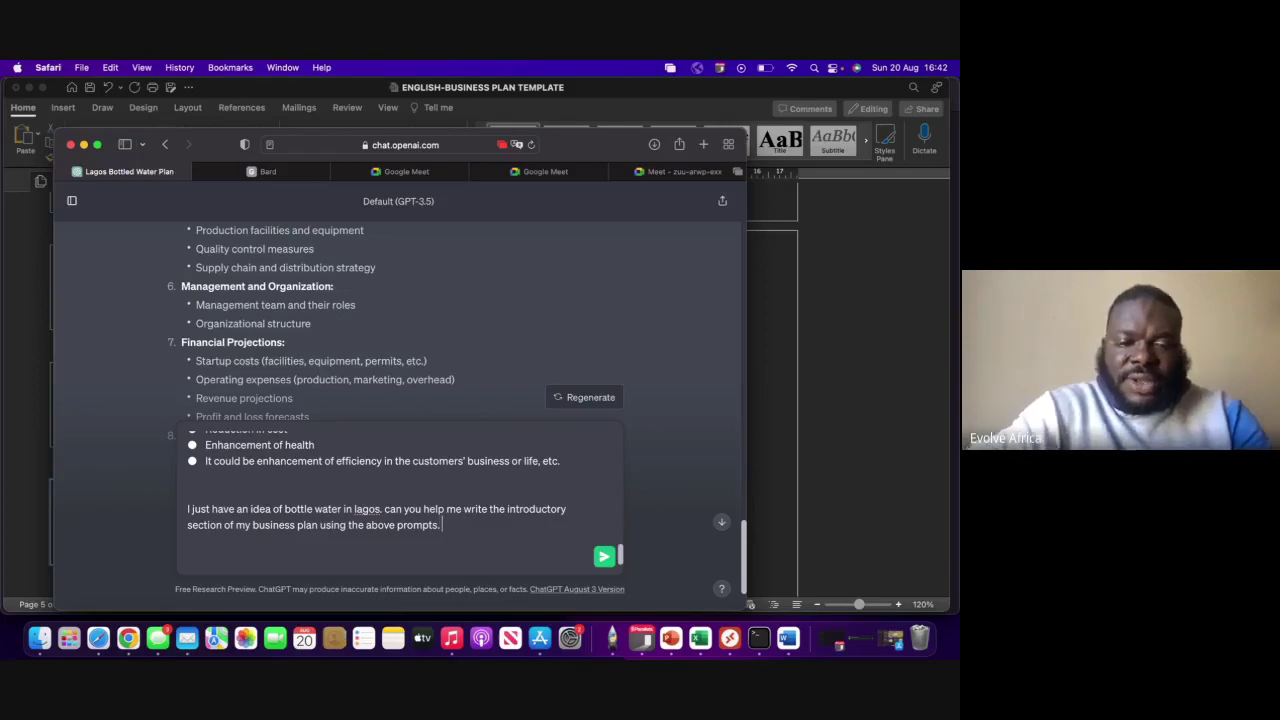
{"action": "type", "text": "The business"}
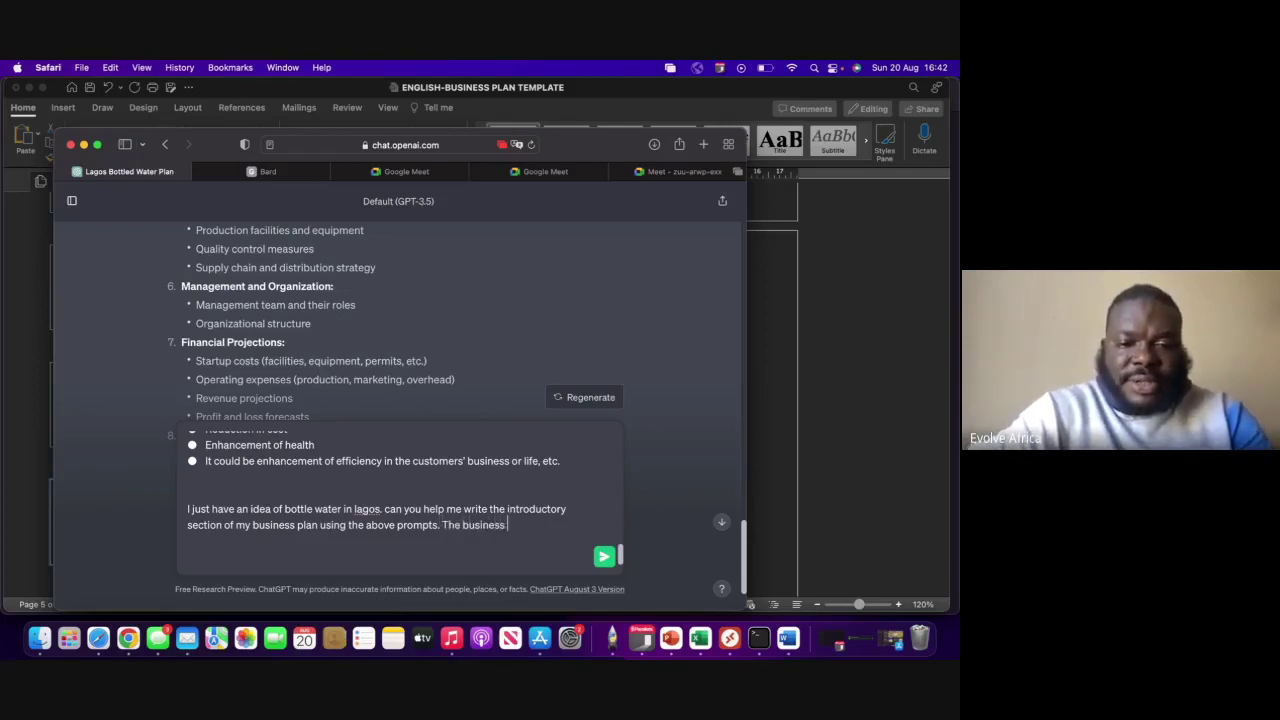
{"action": "type", "text": " is in"}
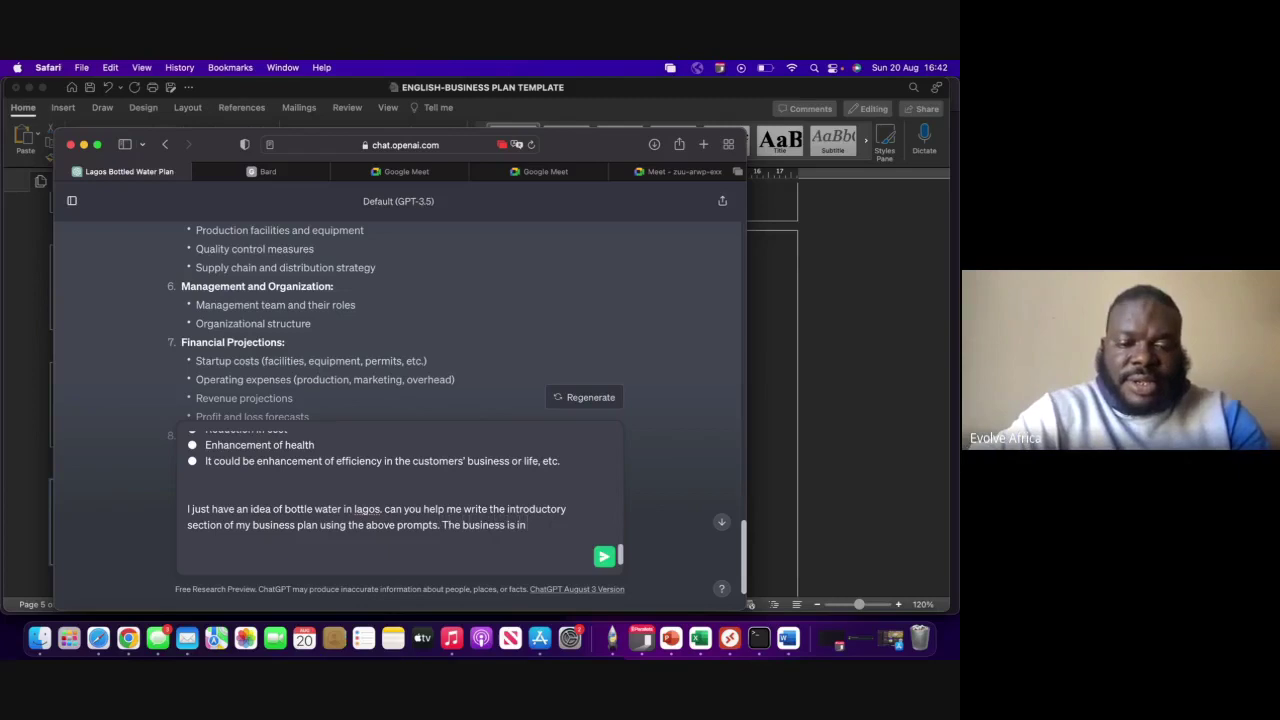
{"action": "type", "text": "the"}
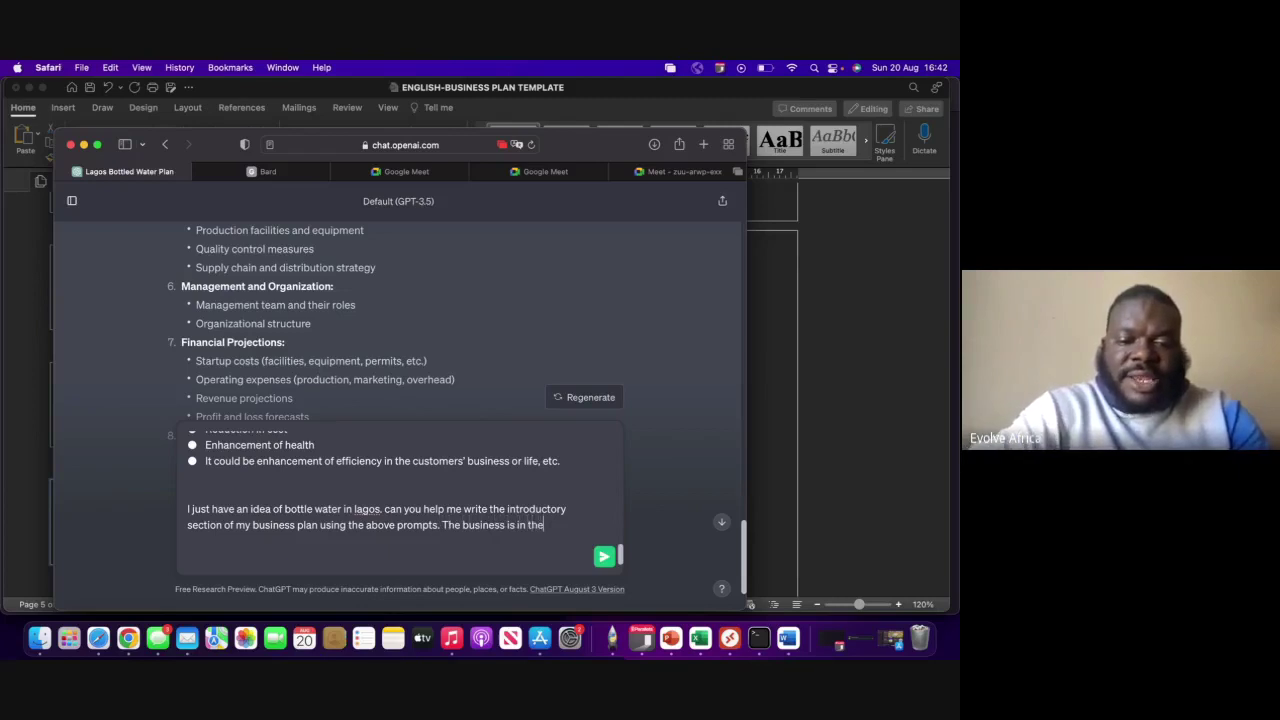
{"action": "type", "text": " idea sa"}
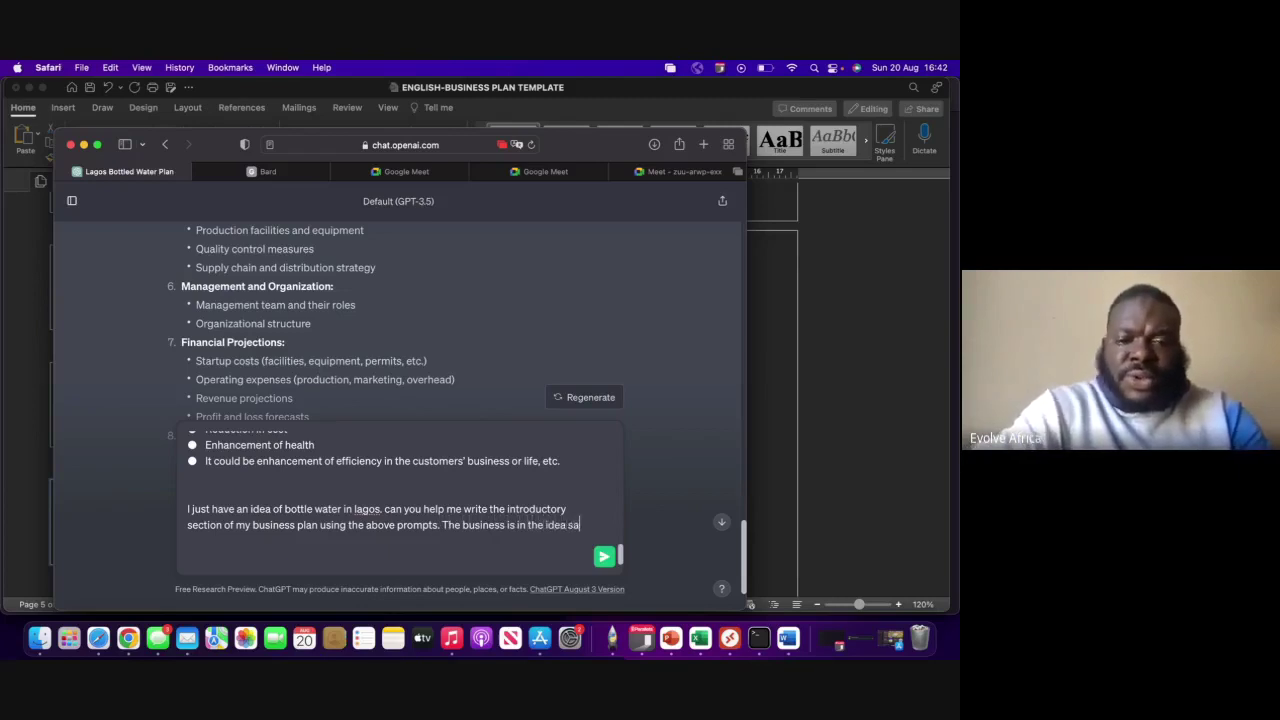
{"action": "type", "text": "tage"}
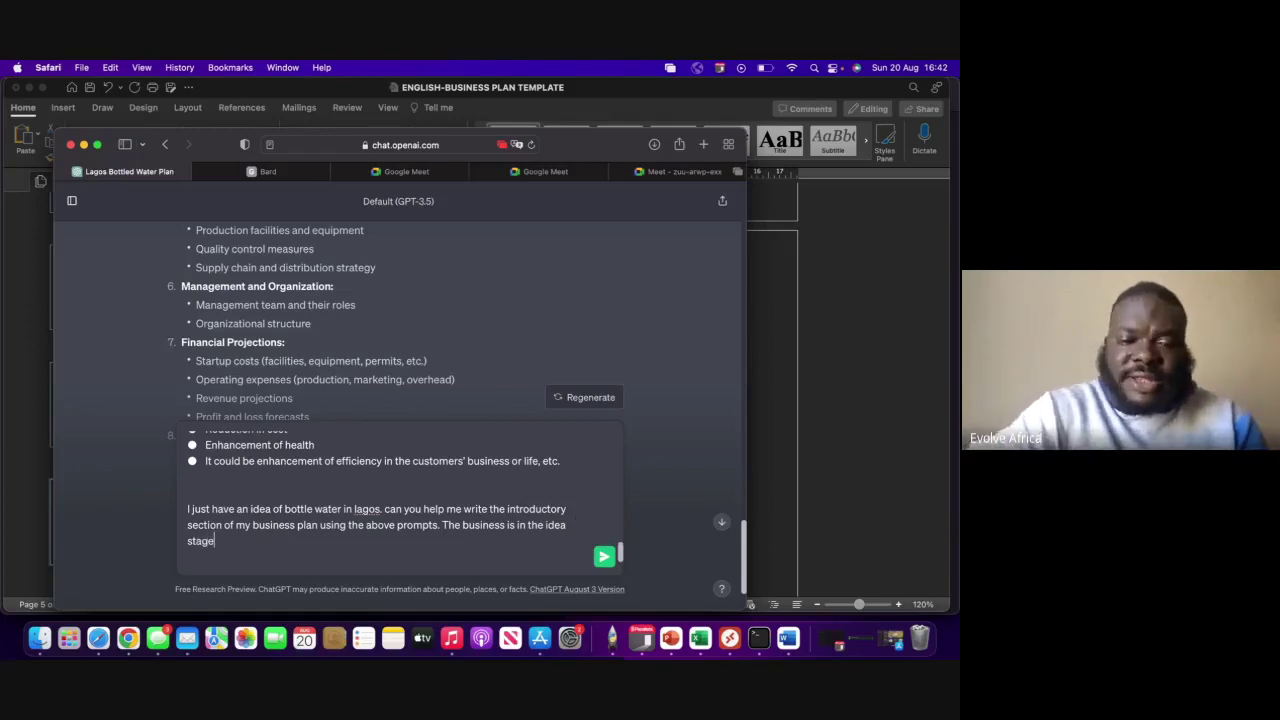
Step: Complete the sentence with ", the name of the business is evolve bottle water and is based in lagos."
{"action": "type", "text": ", the n"}
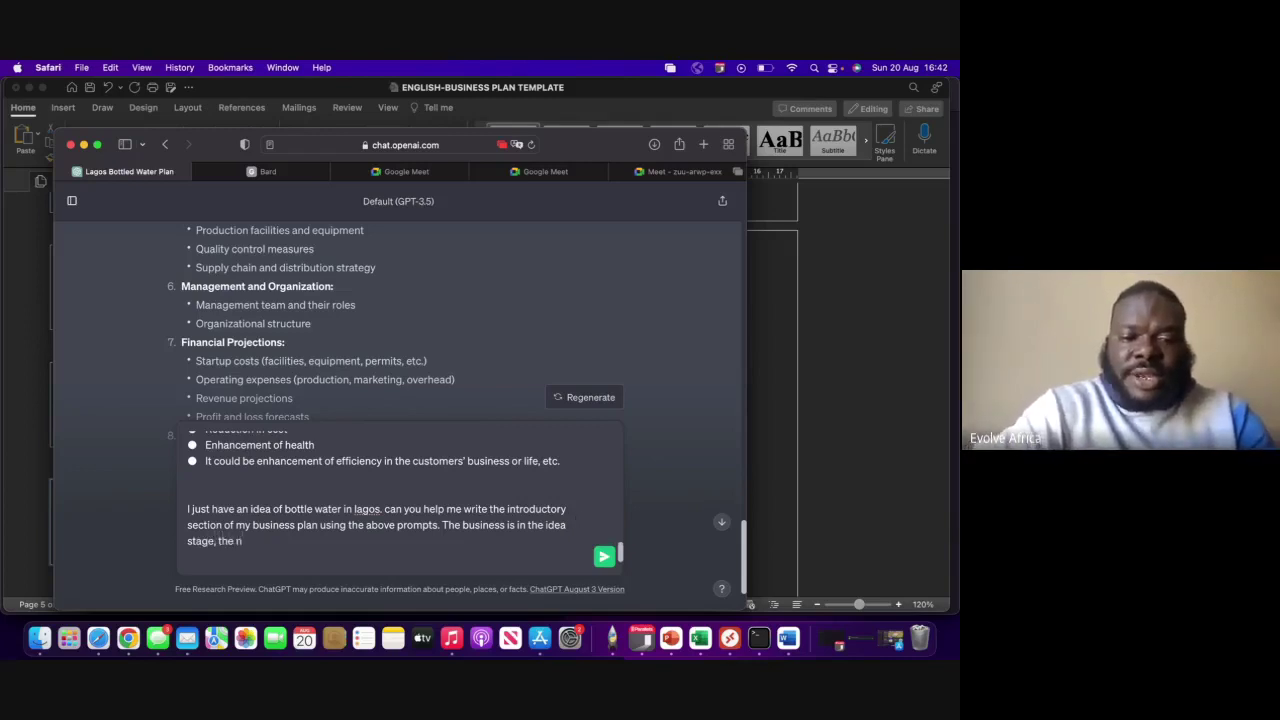
{"action": "type", "text": "ame of the b"}
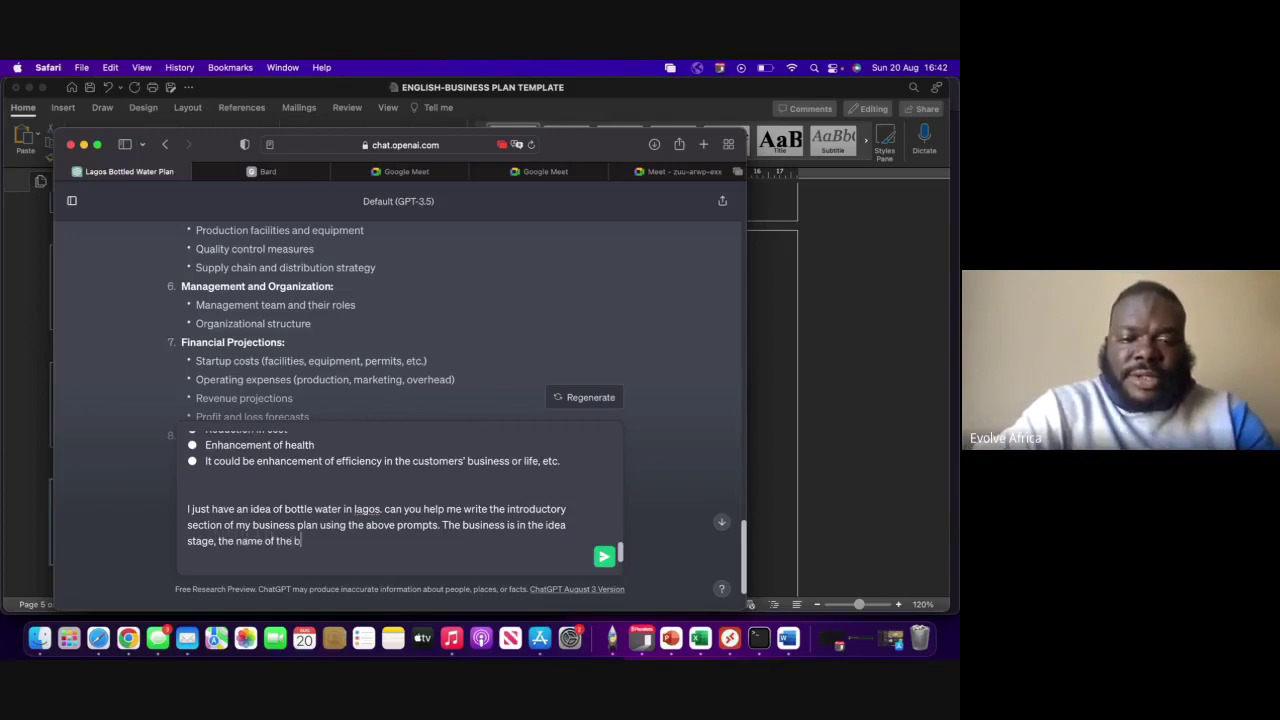
{"action": "type", "text": "usiness is"}
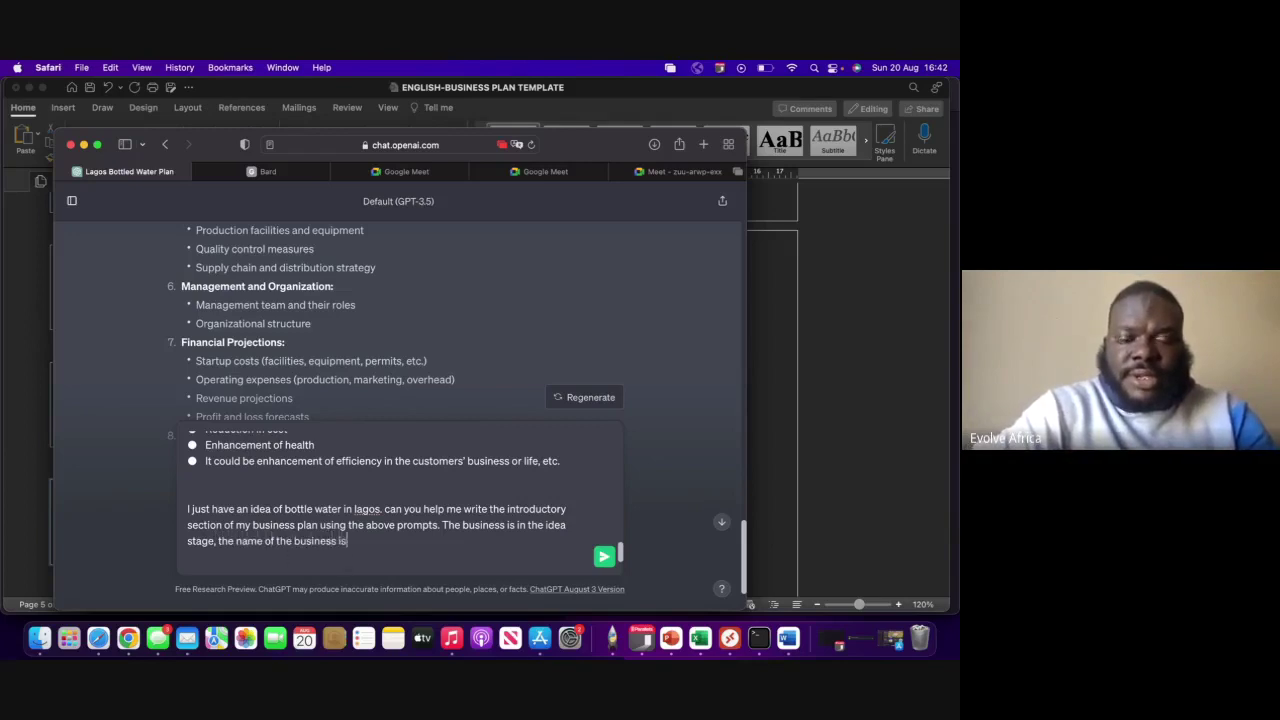
{"action": "type", "text": " evolve "}
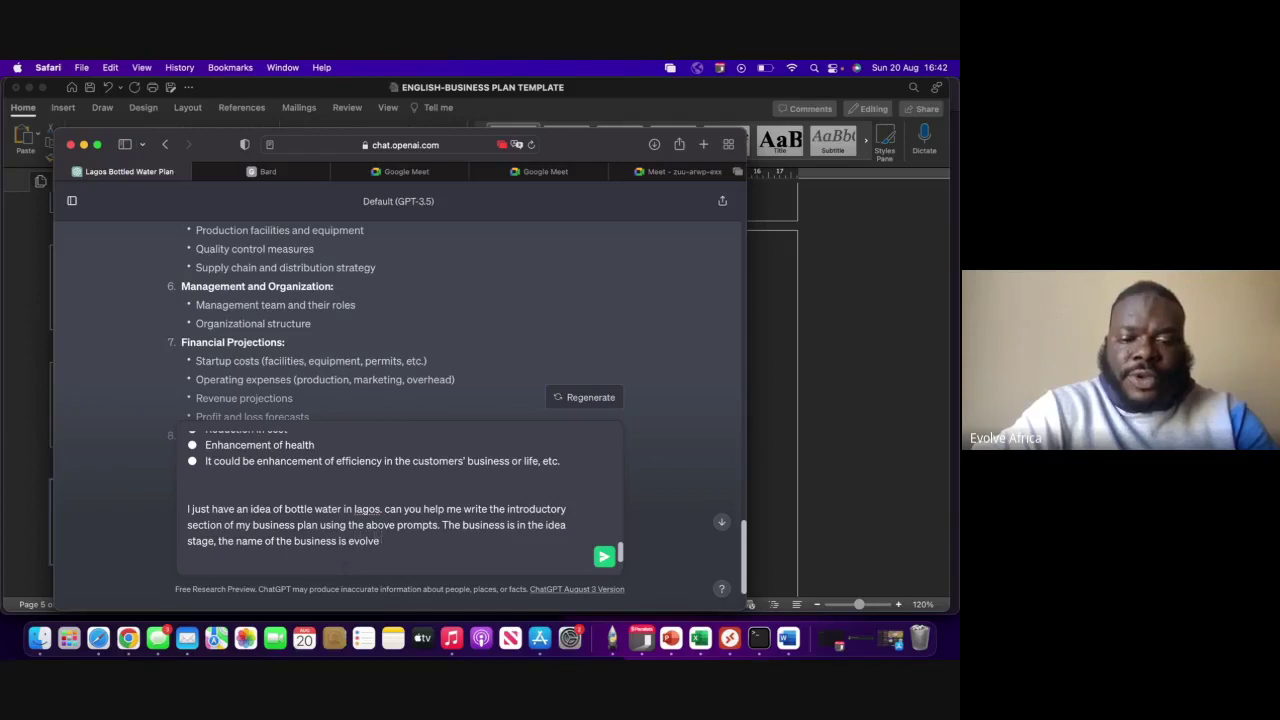
{"action": "type", "text": "bottle wa"}
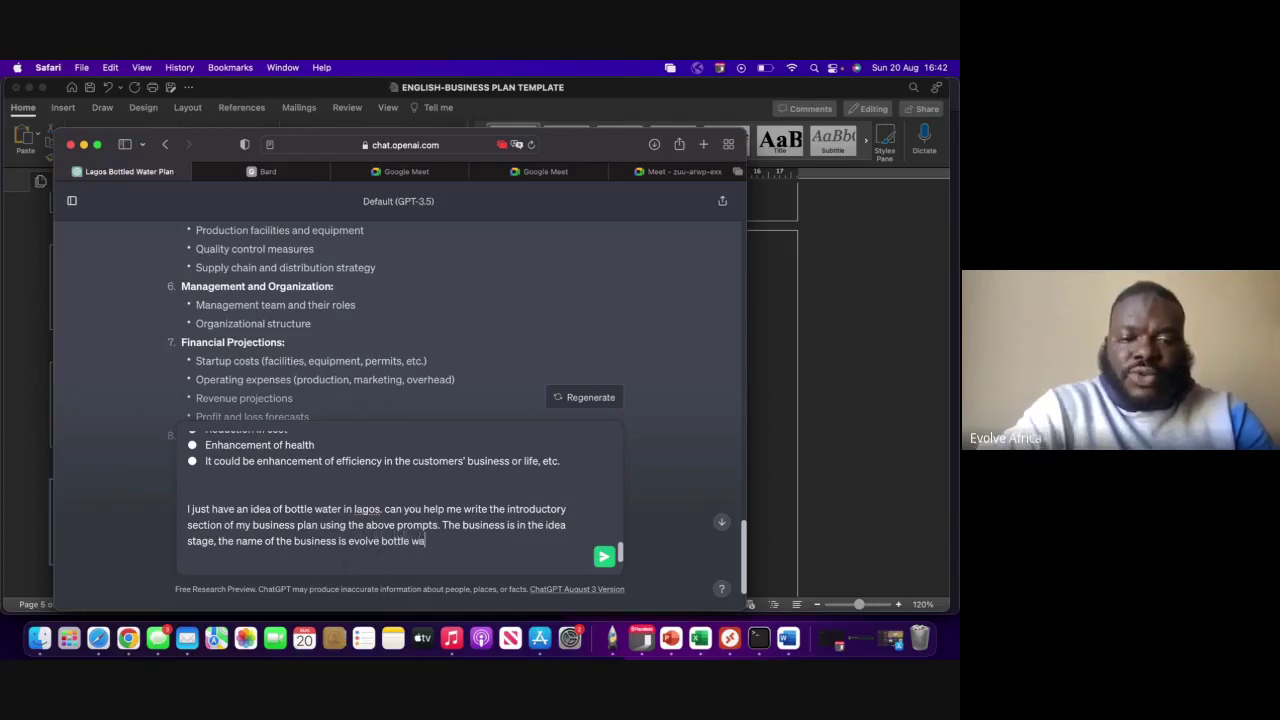
{"action": "type", "text": "ter"}
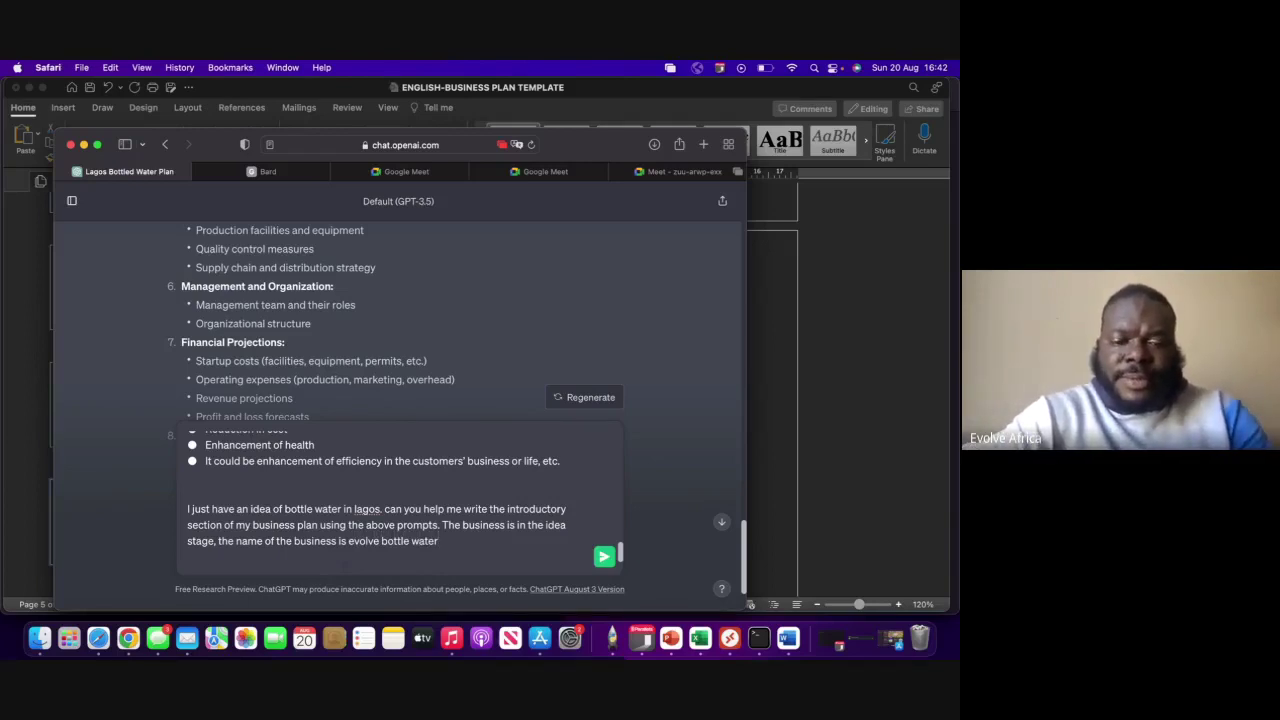
{"action": "type", "text": "and is ba"}
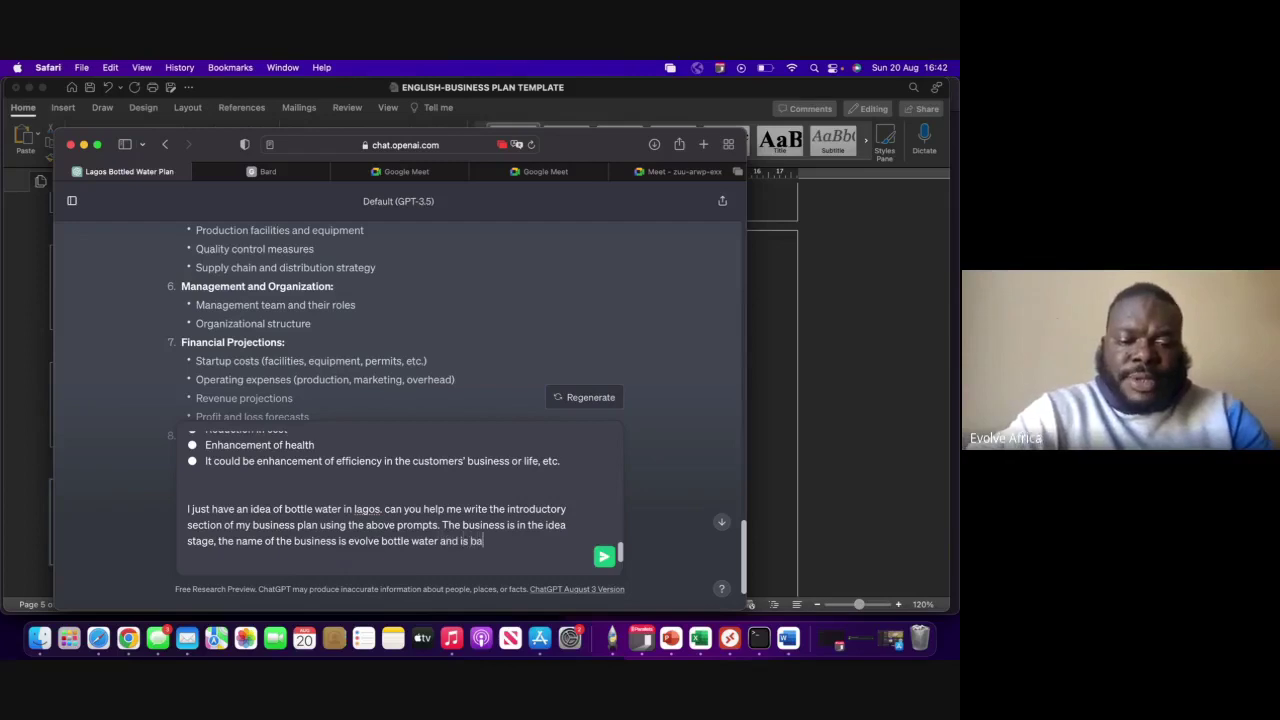
{"action": "type", "text": "sed in la"}
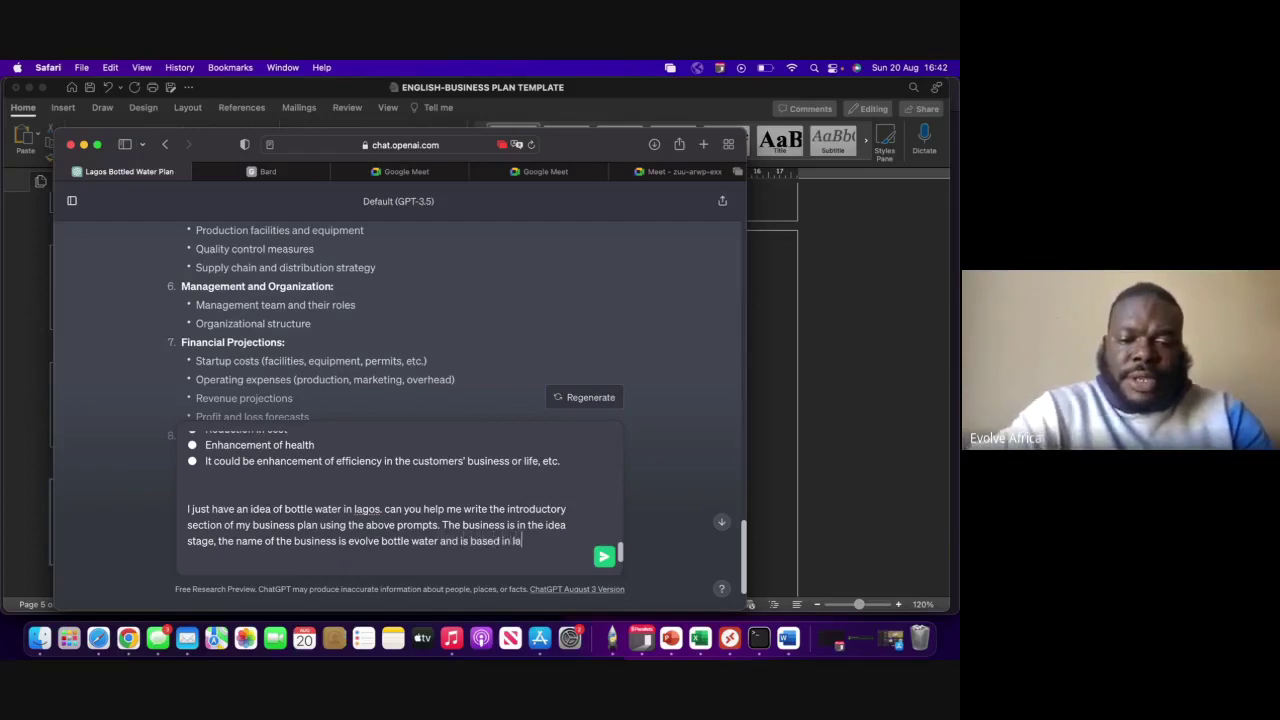
{"action": "type", "text": "gos"}
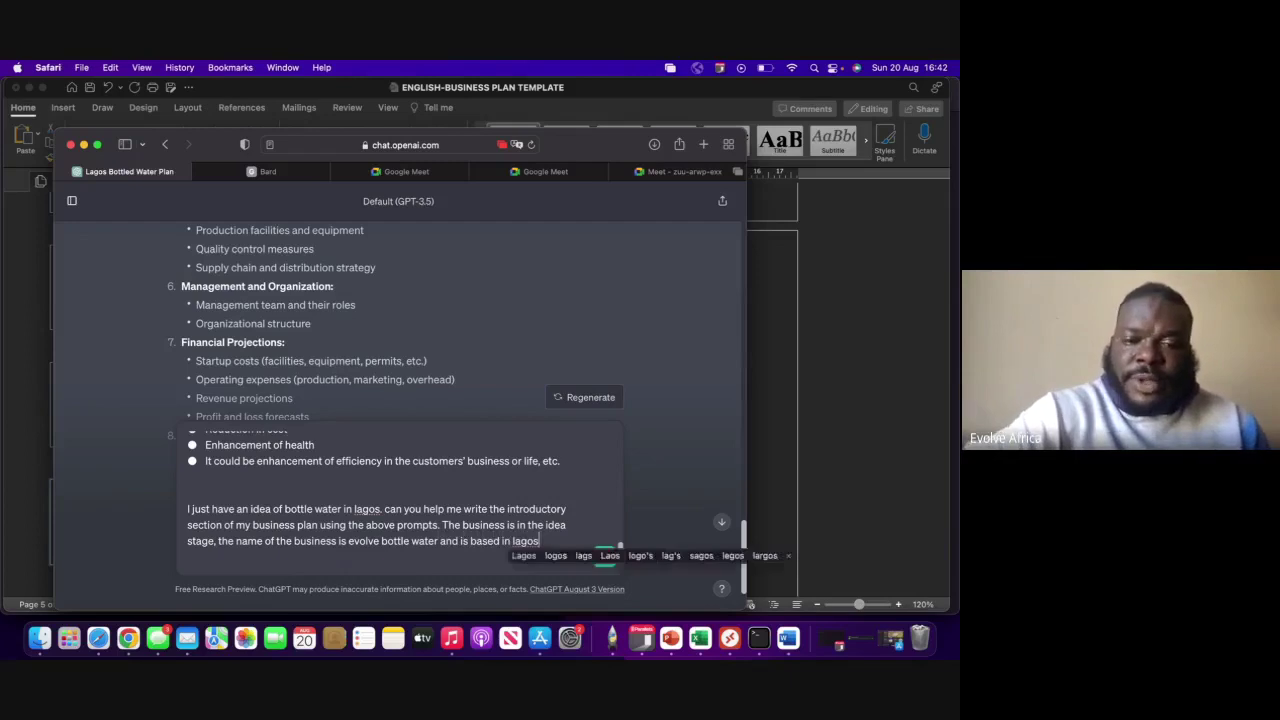
{"action": "type", "text": "."}
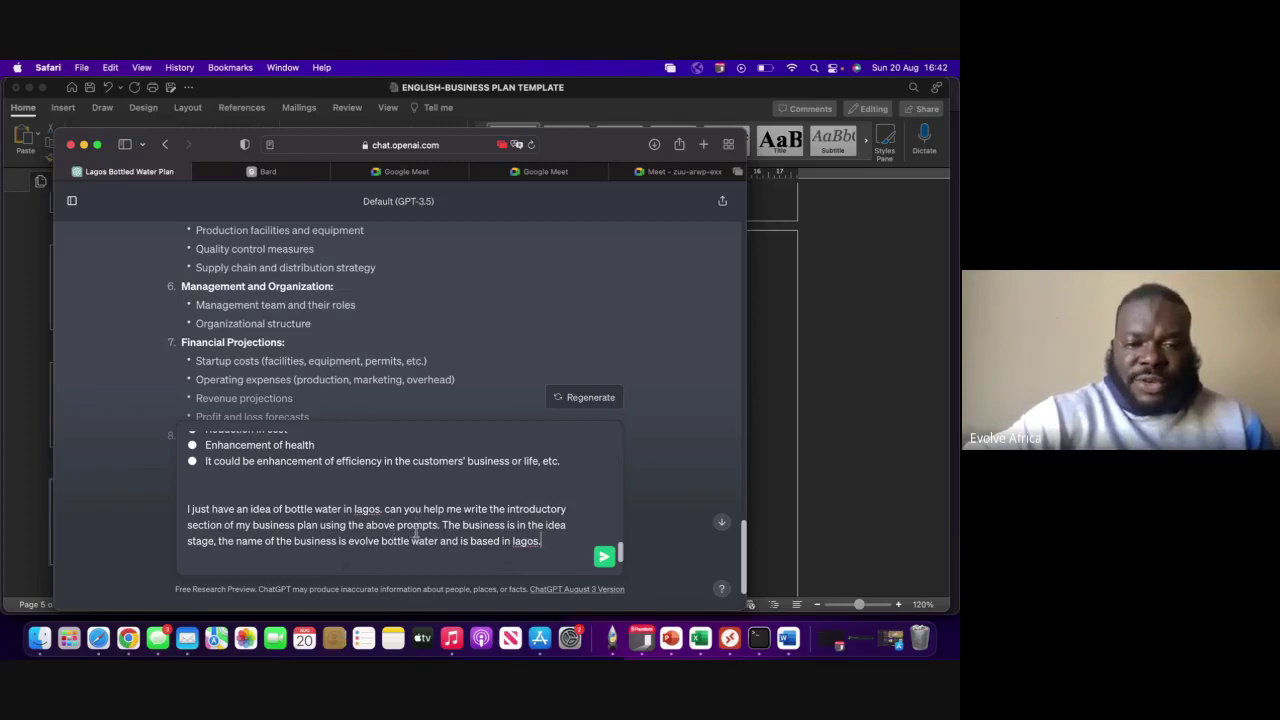
Step: Review the pasted template prompts from Overview to Objectives in the message and send the request to ChatGPT
{"action": "scroll", "coordinate": [376, 490], "scroll_direction": "up", "scroll_amount": 15}
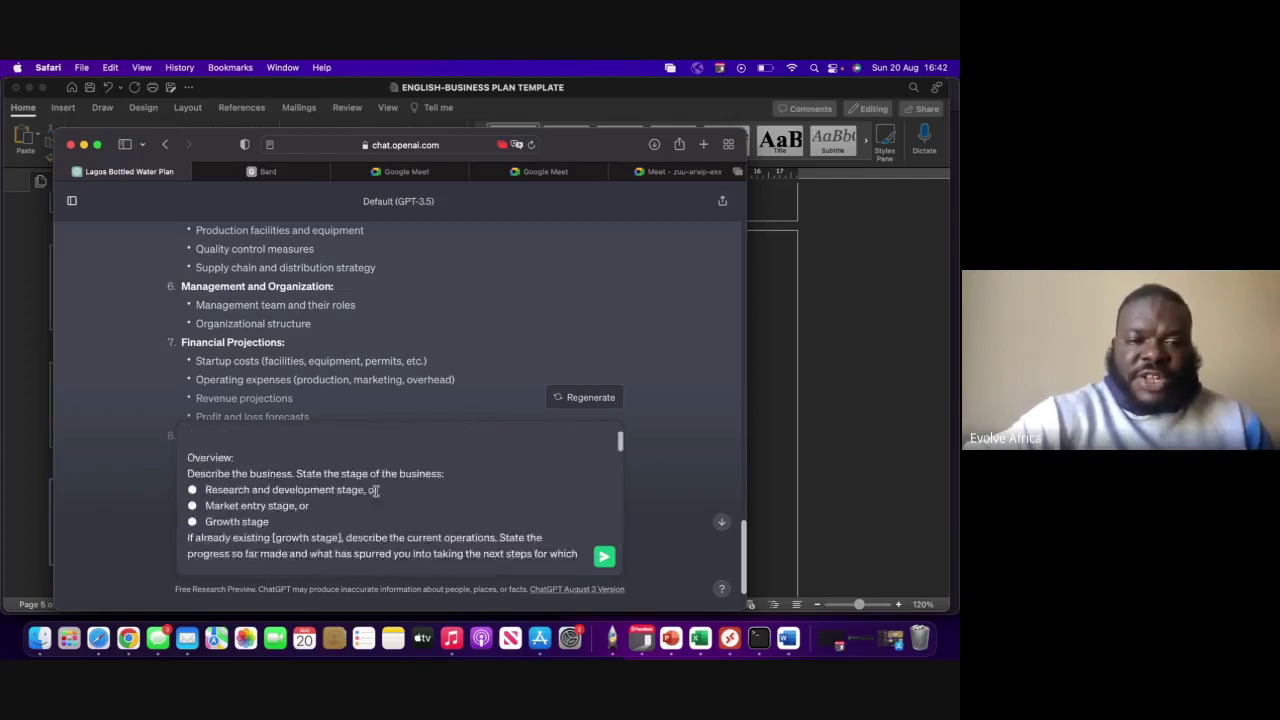
{"action": "scroll", "coordinate": [376, 490], "scroll_direction": "down", "scroll_amount": 5}
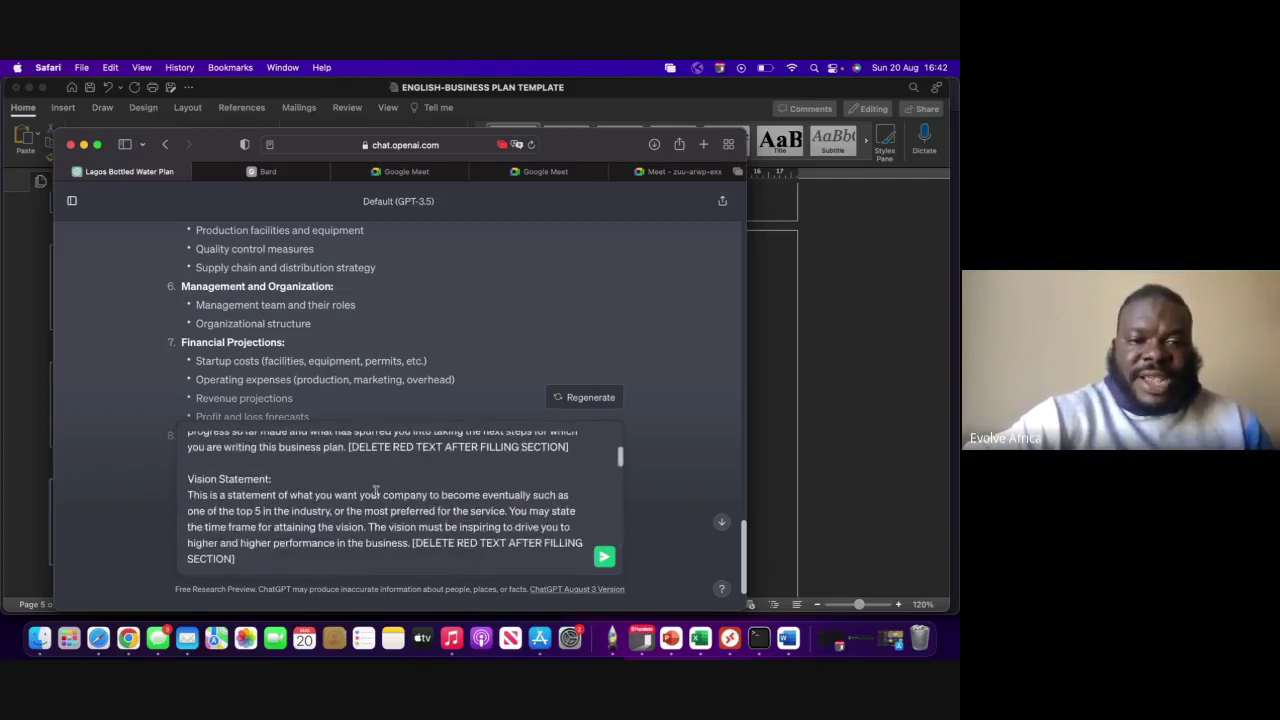
{"action": "scroll", "coordinate": [376, 490], "scroll_direction": "down", "scroll_amount": 10}
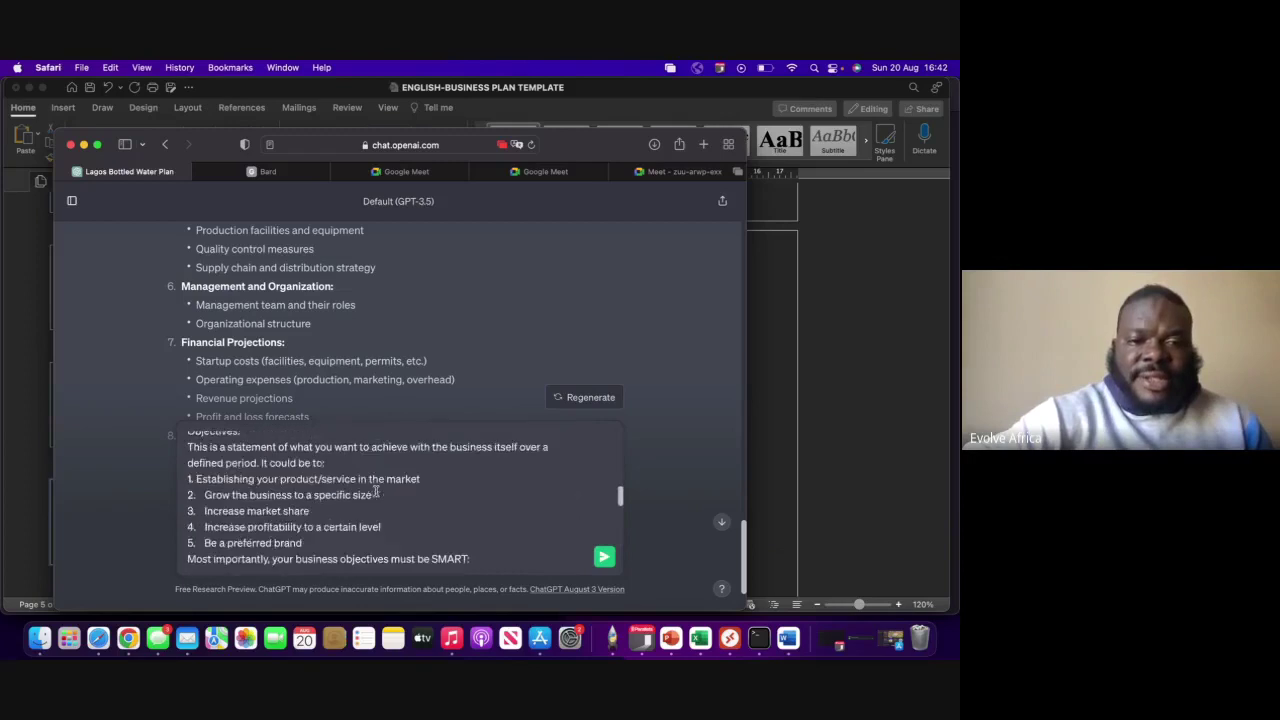
{"action": "left_click", "coordinate": [606, 560]}
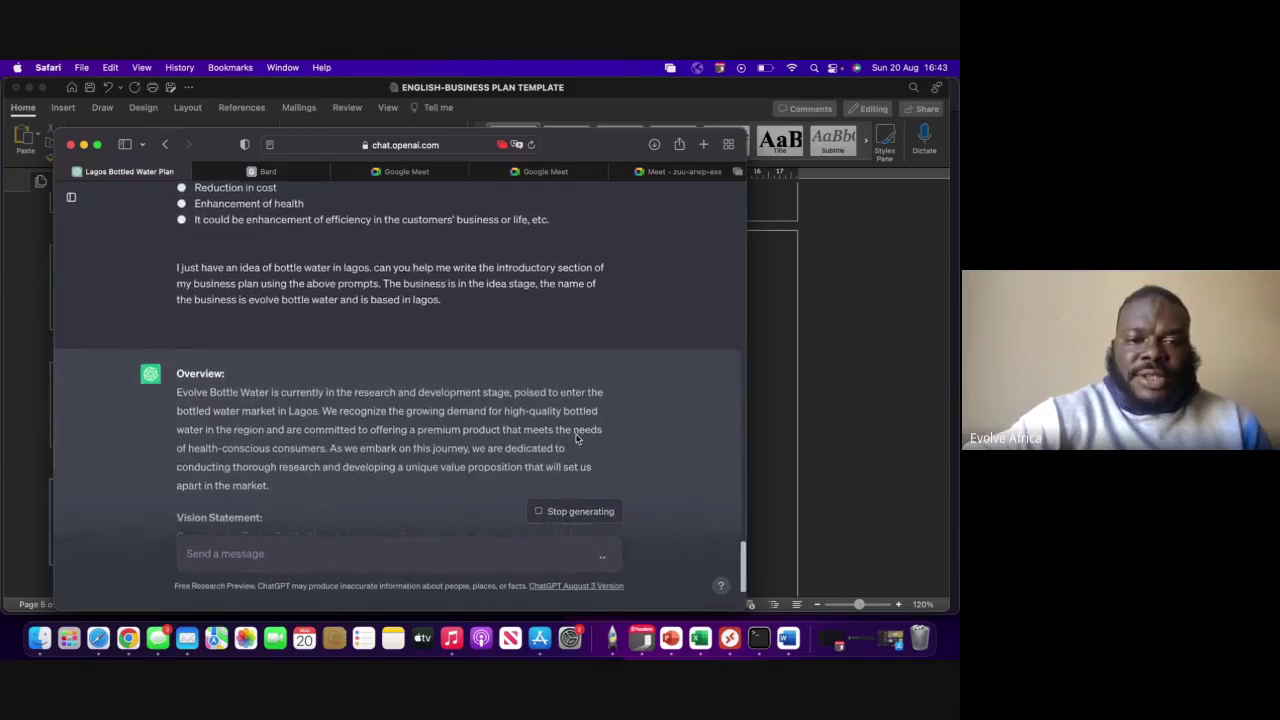
Step: Examine the generated introduction's Overview, Vision Statement, Mission Statement, Objectives and Value Proposition sections
{"action": "scroll", "coordinate": [440, 423], "scroll_direction": "up", "scroll_amount": 8}
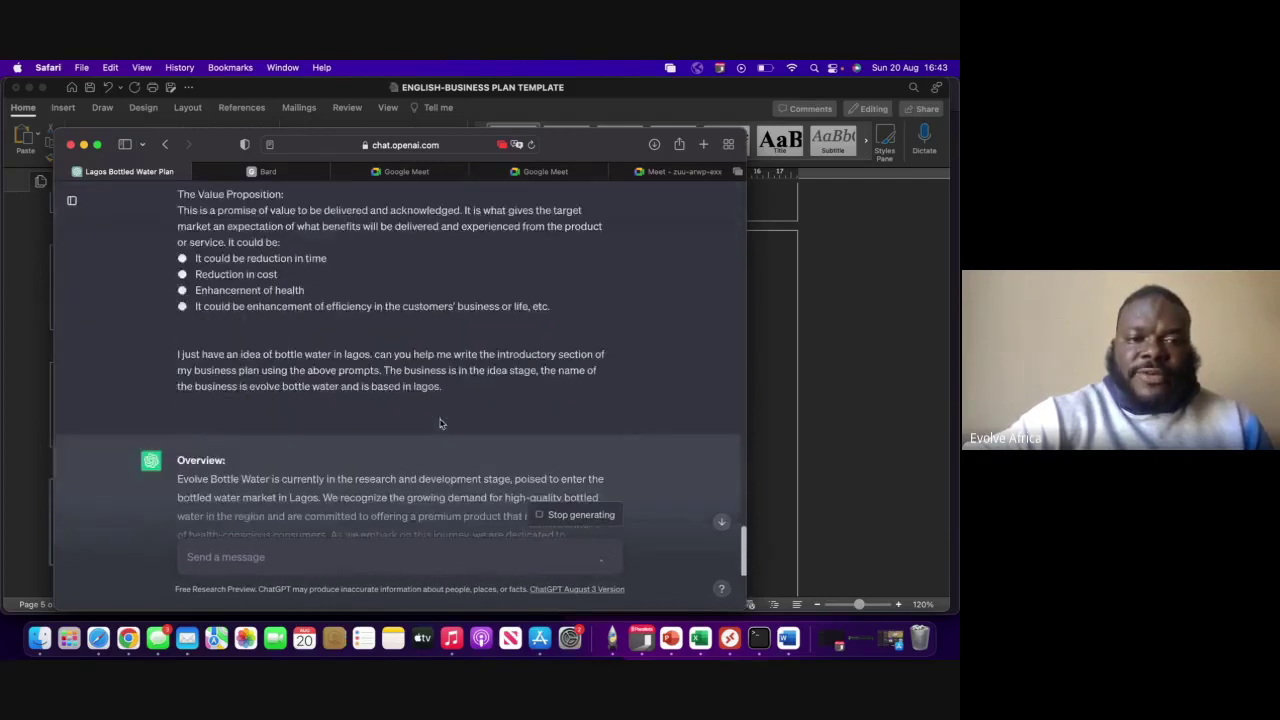
{"action": "scroll", "coordinate": [440, 423], "scroll_direction": "down", "scroll_amount": 3}
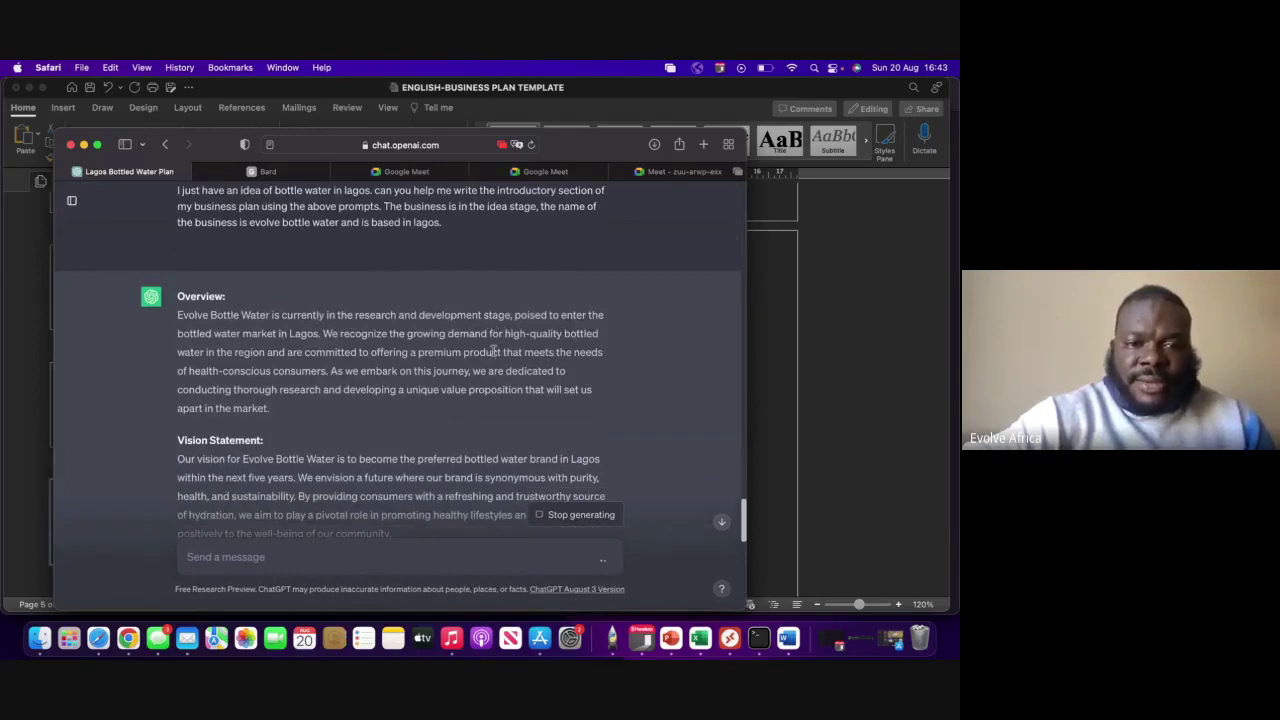
{"action": "scroll", "coordinate": [491, 345], "scroll_direction": "down", "scroll_amount": 3}
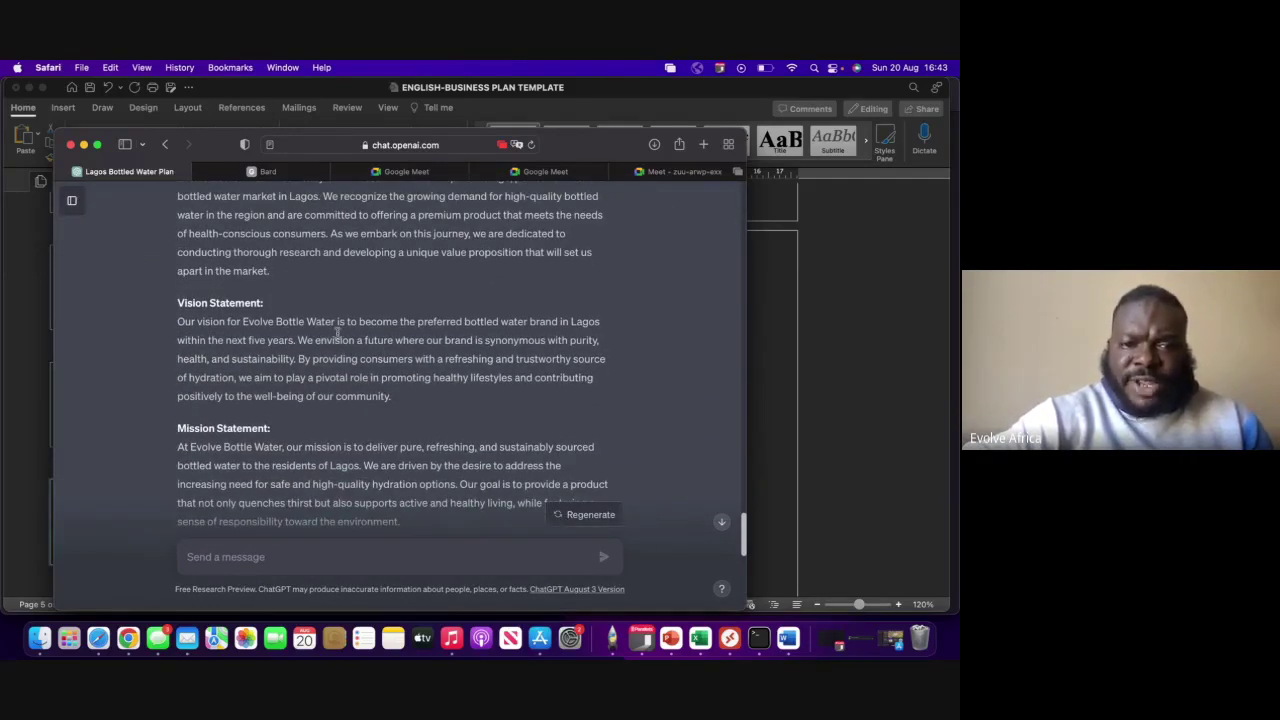
{"action": "scroll", "coordinate": [337, 335], "scroll_direction": "down", "scroll_amount": 5}
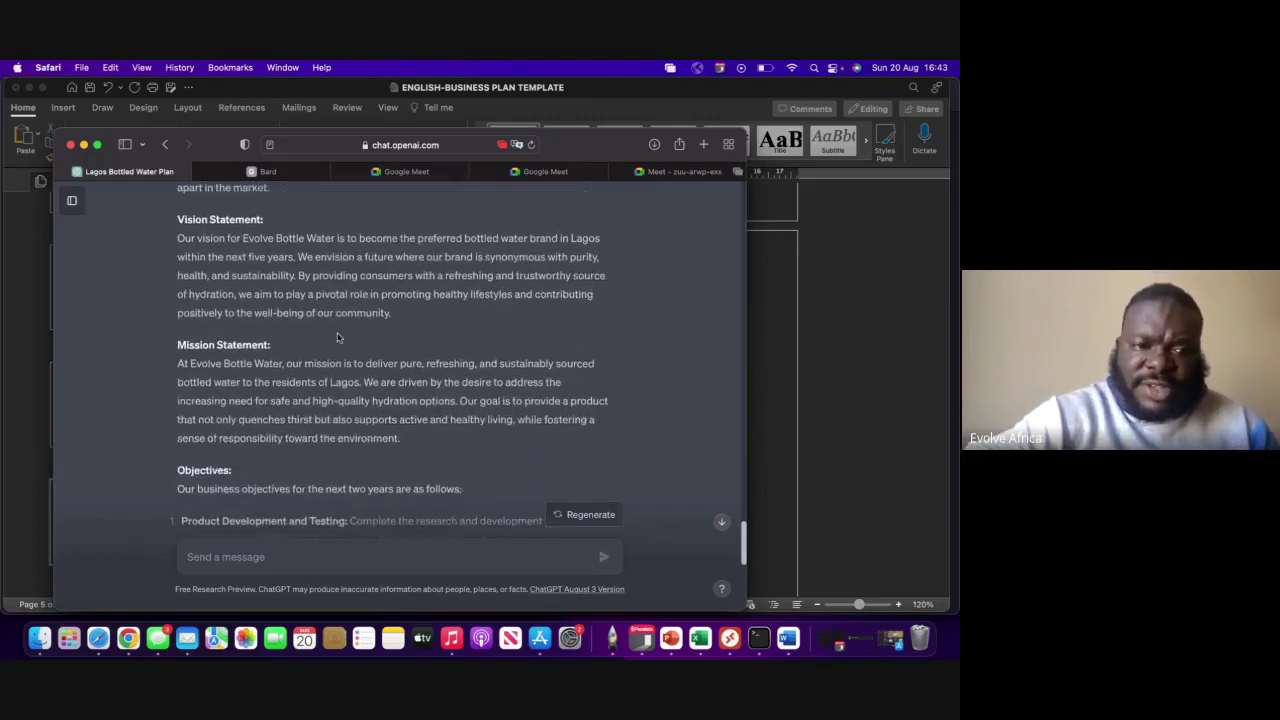
{"action": "scroll", "coordinate": [337, 337], "scroll_direction": "down", "scroll_amount": 3}
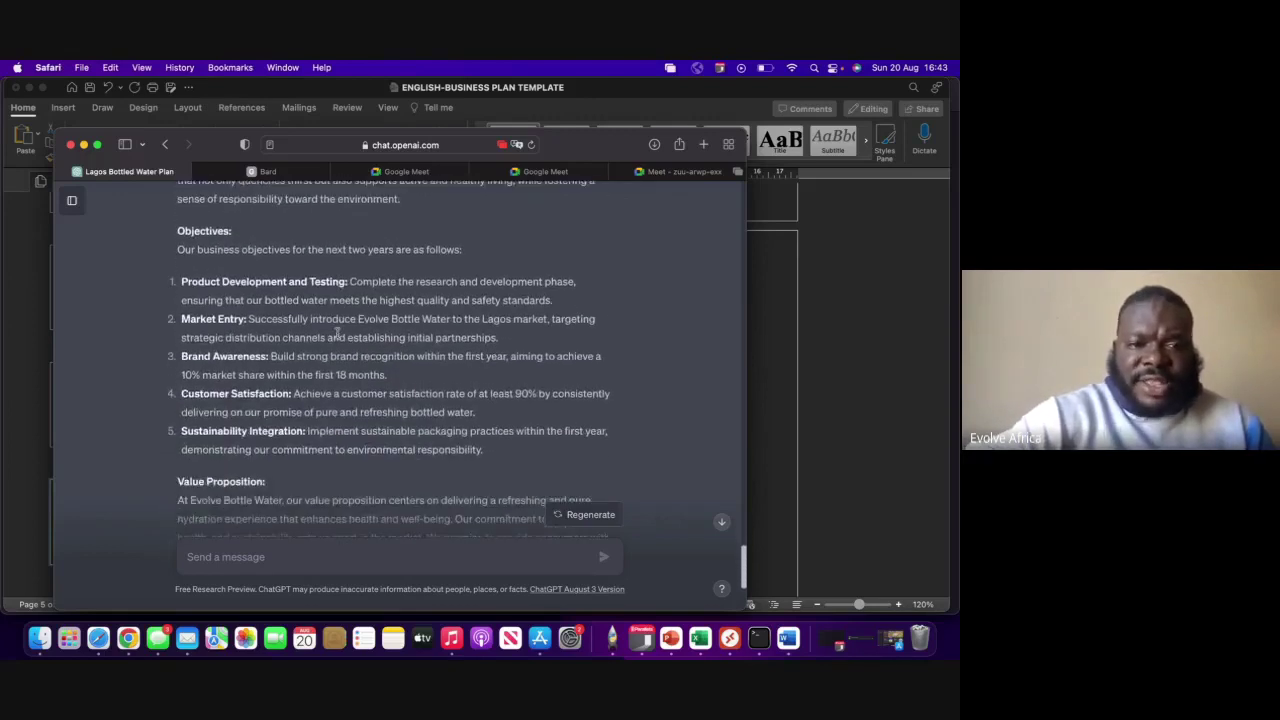
{"action": "scroll", "coordinate": [337, 333], "scroll_direction": "down", "scroll_amount": 5}
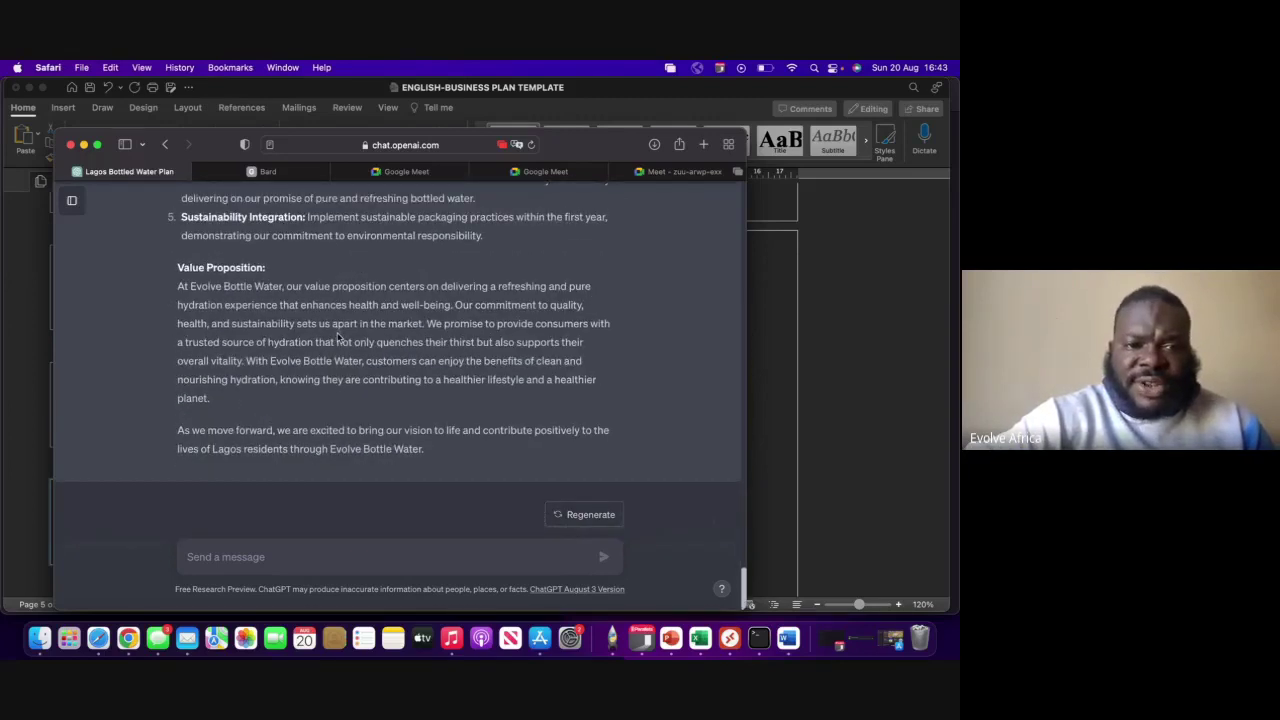
{"action": "scroll", "coordinate": [337, 337], "scroll_direction": "up", "scroll_amount": 12}
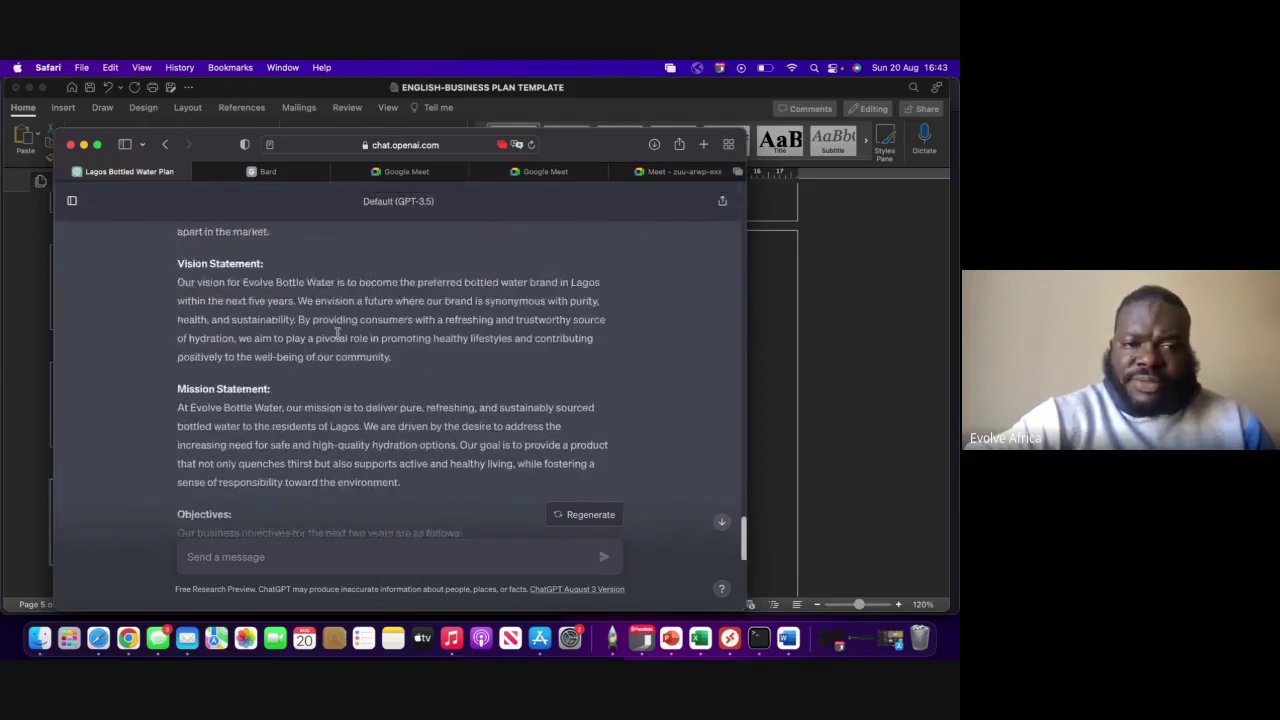
{"action": "scroll", "coordinate": [337, 337], "scroll_direction": "up", "scroll_amount": 7}
{"action": "scroll", "coordinate": [214, 331], "scroll_direction": "down", "scroll_amount": 3}
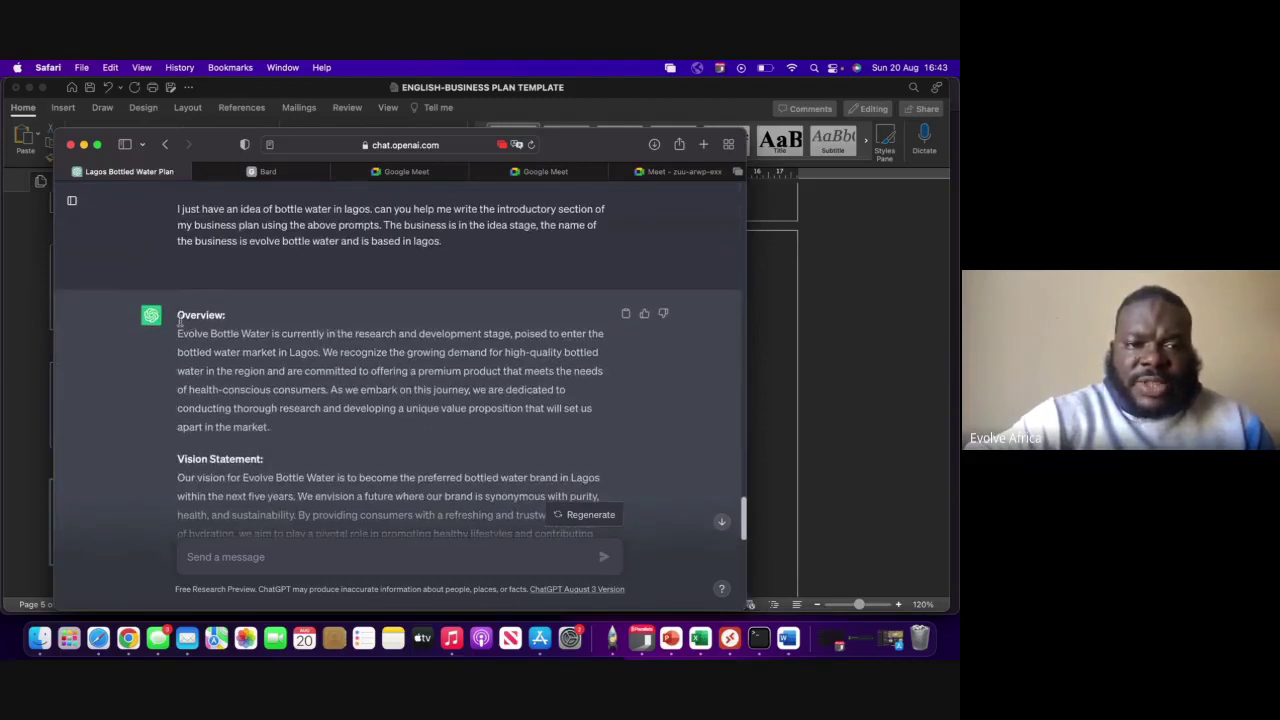
Step: Copy ChatGPT's entire generated introduction, from Overview to the closing paragraph, over the selected Introduction placeholder text in the Word template
{"action": "left_click_drag", "start_coordinate": [177, 315], "coordinate": [432, 455]}
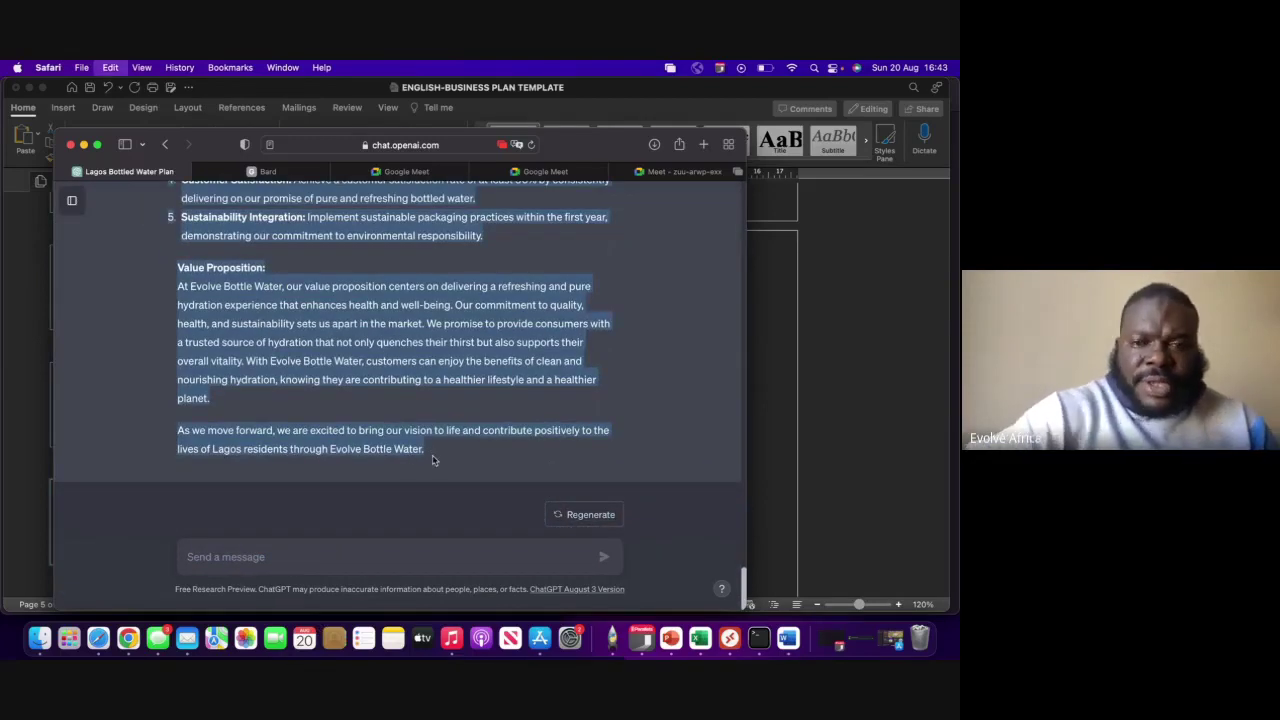
{"action": "left_click", "coordinate": [778, 404]}
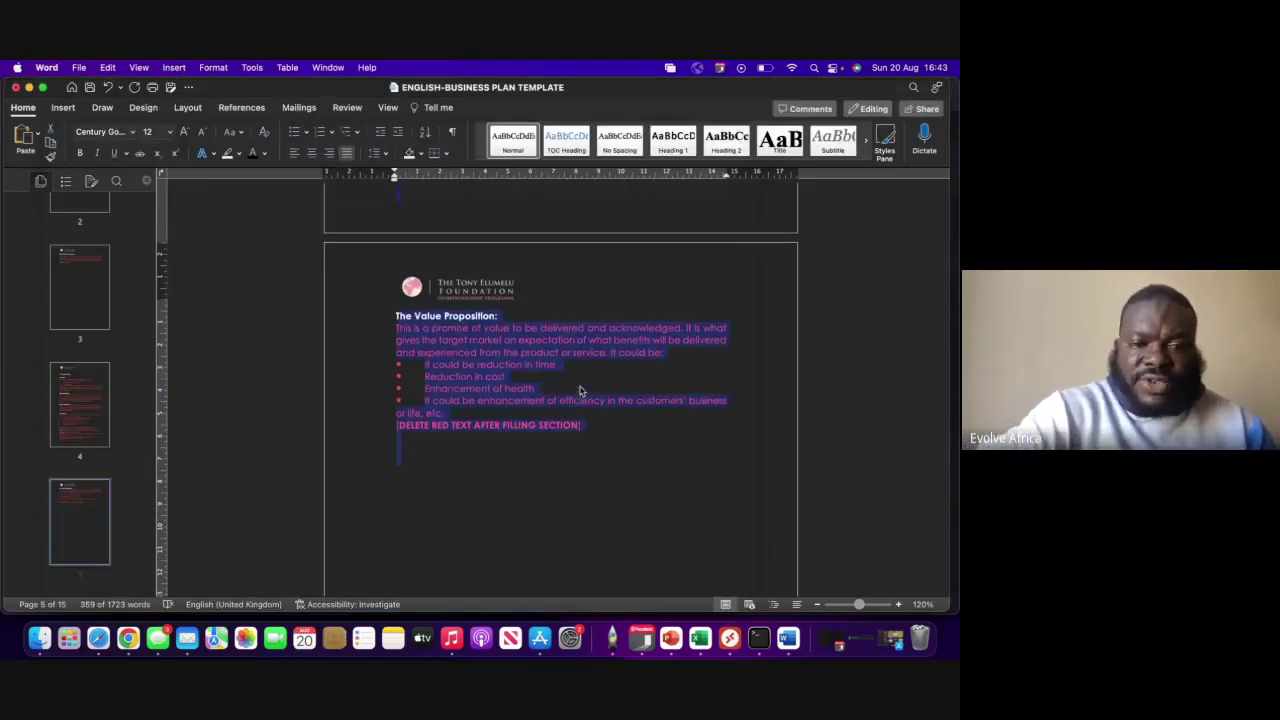
{"action": "type", "text": "Value Proposition: At Evolve Bottle Water, our value proposition centers on delivering a refreshing and pure hydration experience that enhances health and well-being. Our commitment to quality, health, and sustainability sets us apart in the market. We promise to provide consumers with a trusted source of hydration that not only quenches their thirst but also supports their overall vitality. With Evolve Bottle Water, customers can enjoy the benefits of clean and nourishing hydration, knowing they are contributing to a healthier lifestyle and a healthier planet.  As we move forward, we are excited to bring our vision to life and contribute positively to the lives of Lagos residents through Evolve Bottle Water."}
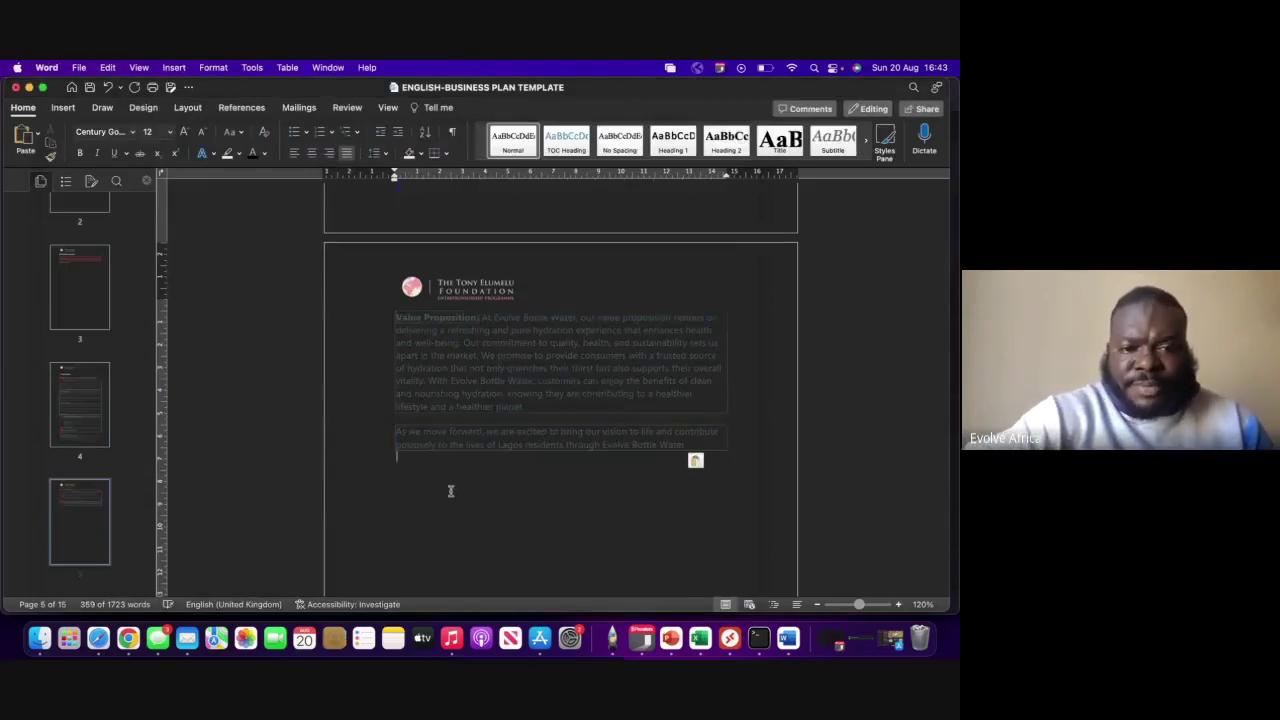
Step: Clear all formatting from the pasted Introduction text and justify it
{"action": "left_click_drag", "start_coordinate": [449, 489], "coordinate": [382, 422]}
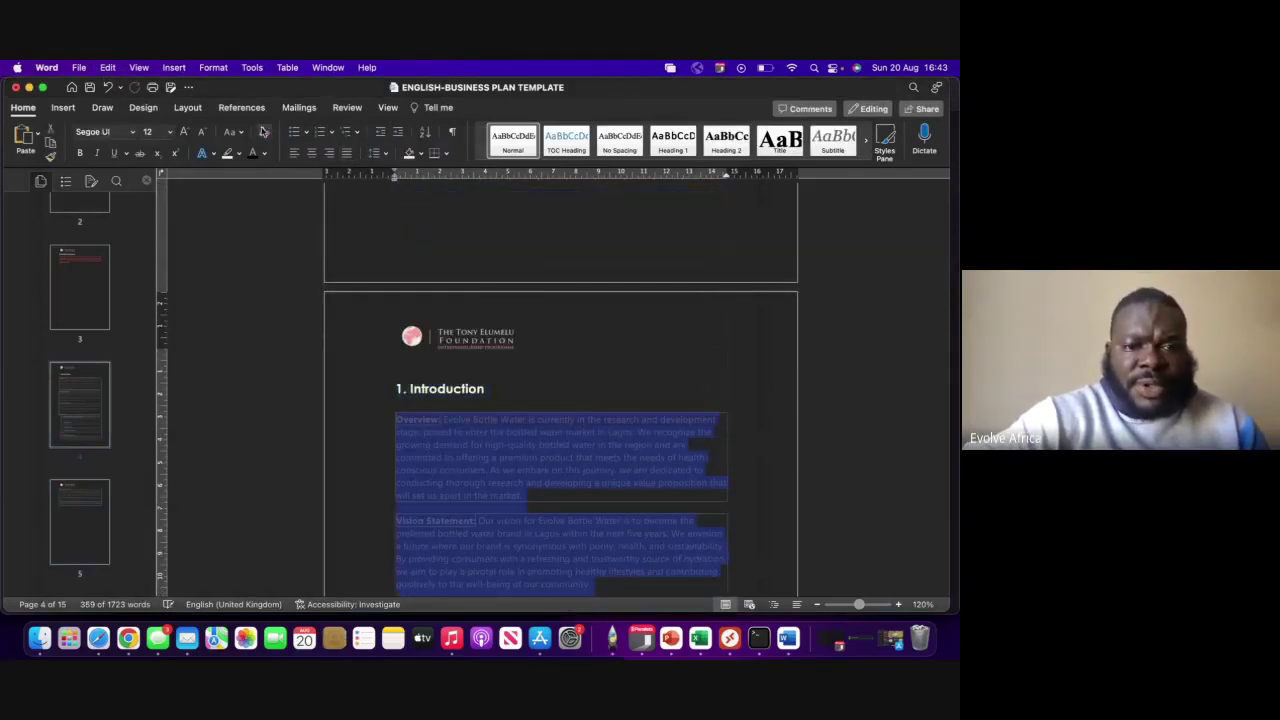
{"action": "left_click", "coordinate": [264, 133]}
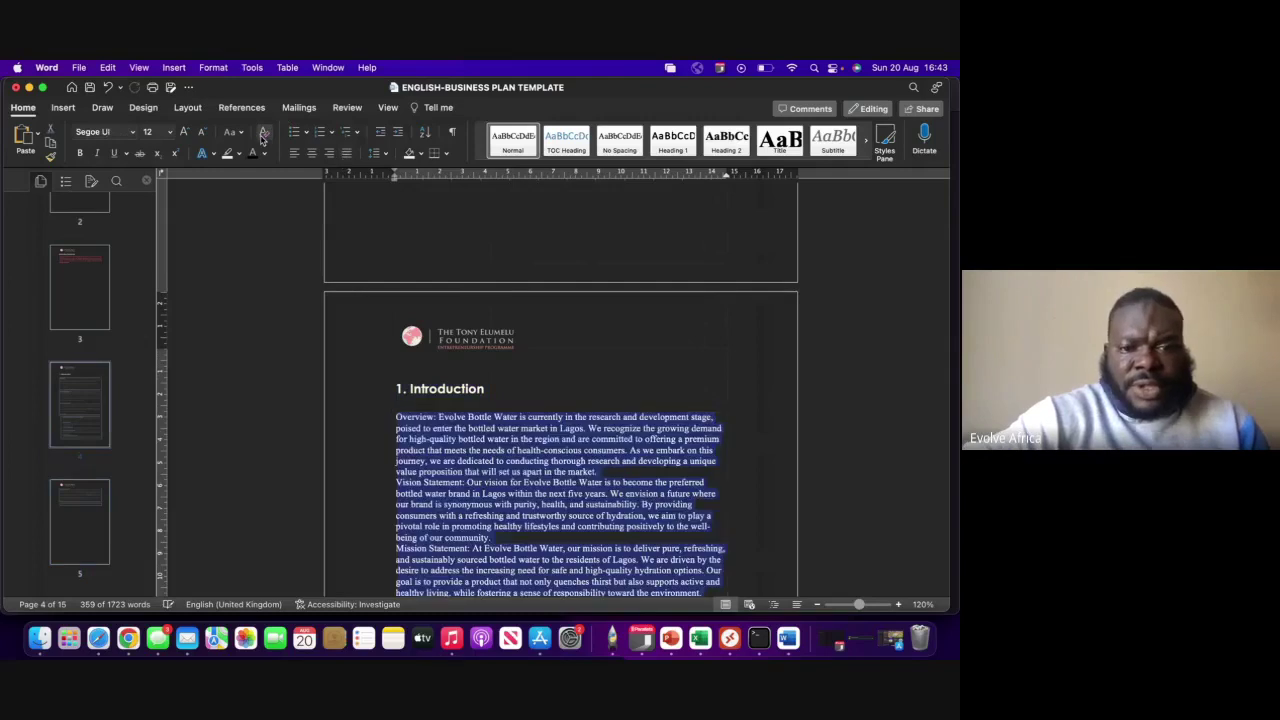
{"action": "left_click", "coordinate": [346, 152]}
{"action": "scroll", "coordinate": [488, 390], "scroll_direction": "down", "scroll_amount": 10}
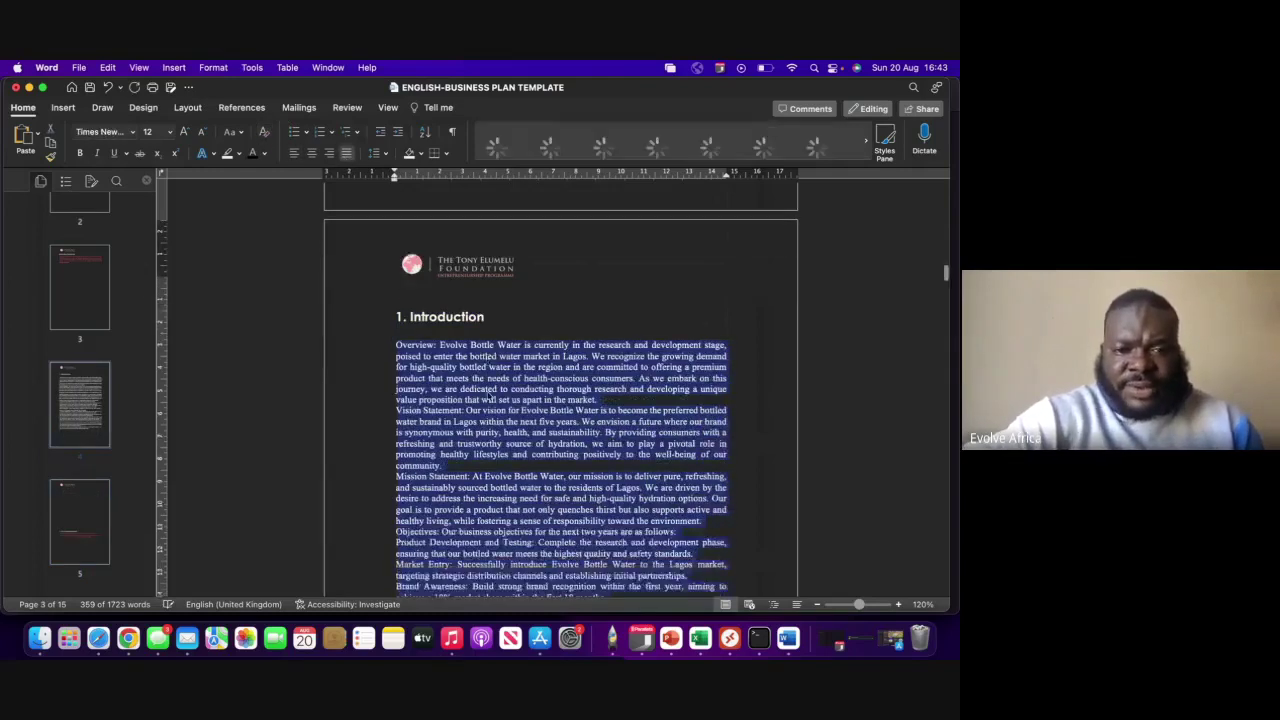
{"action": "scroll", "coordinate": [487, 392], "scroll_direction": "up", "scroll_amount": 4}
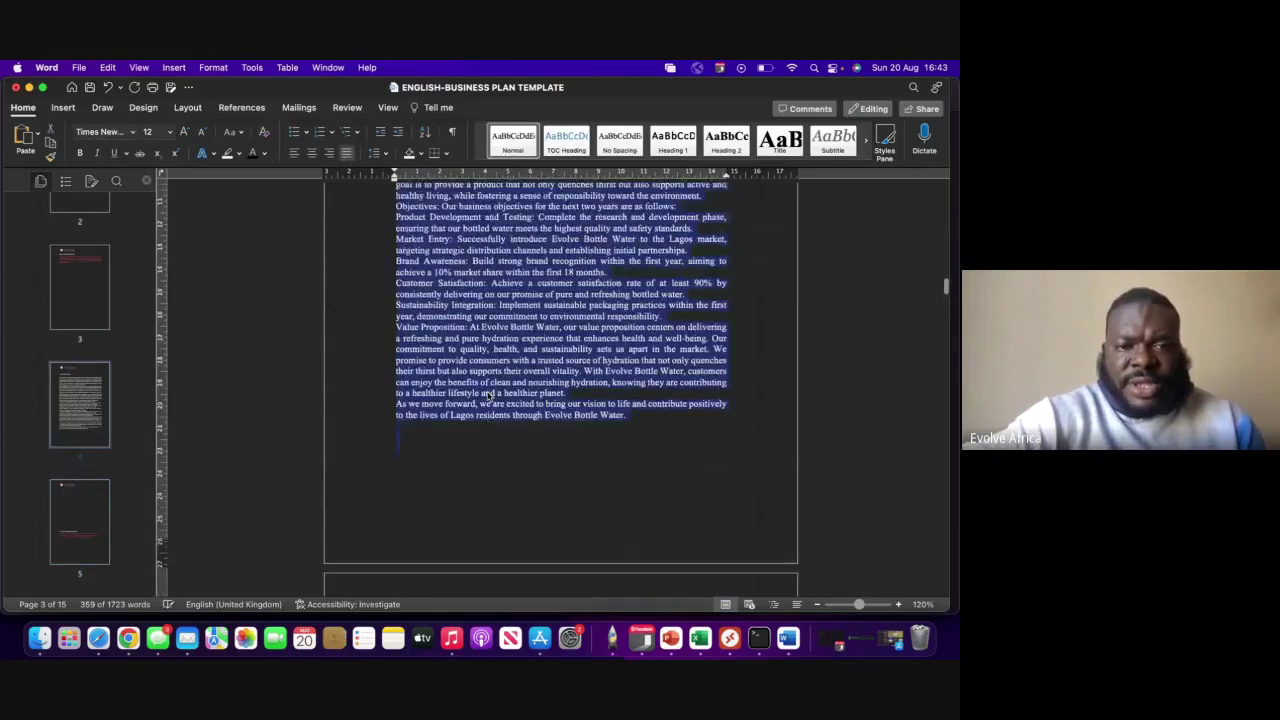
{"action": "scroll", "coordinate": [488, 397], "scroll_direction": "up", "scroll_amount": 4}
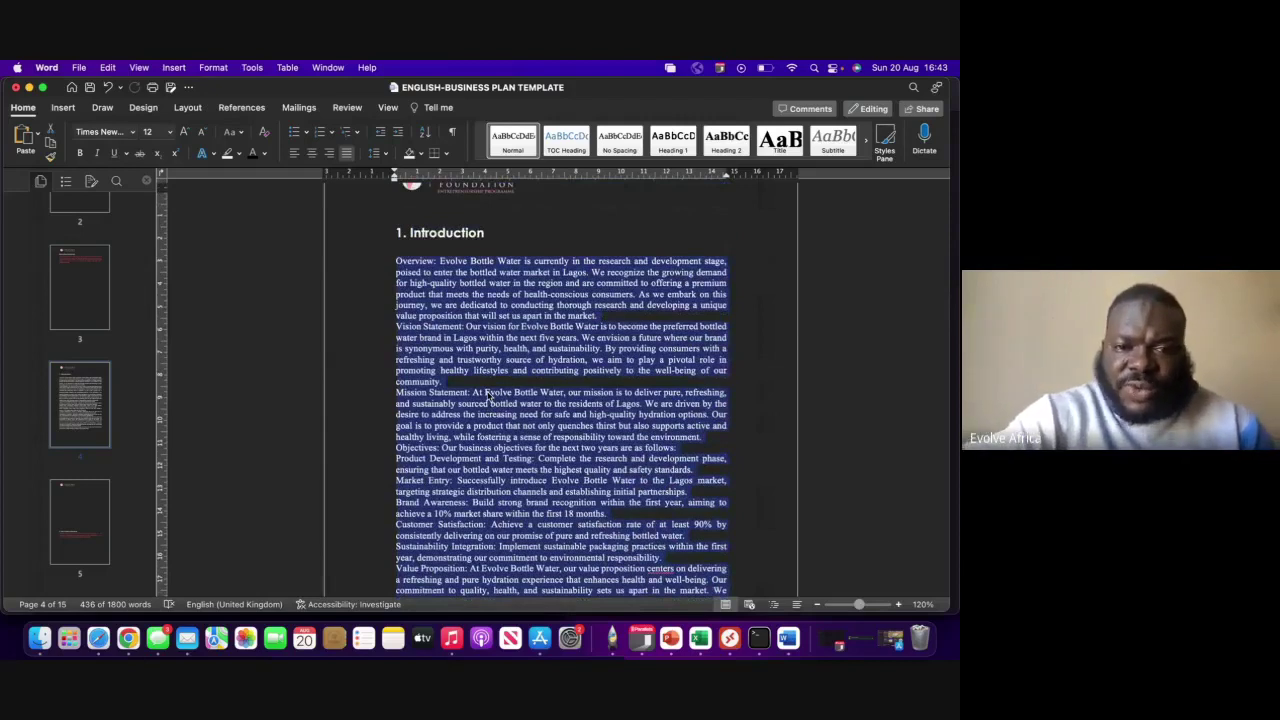
{"action": "scroll", "coordinate": [487, 397], "scroll_direction": "down", "scroll_amount": 2}
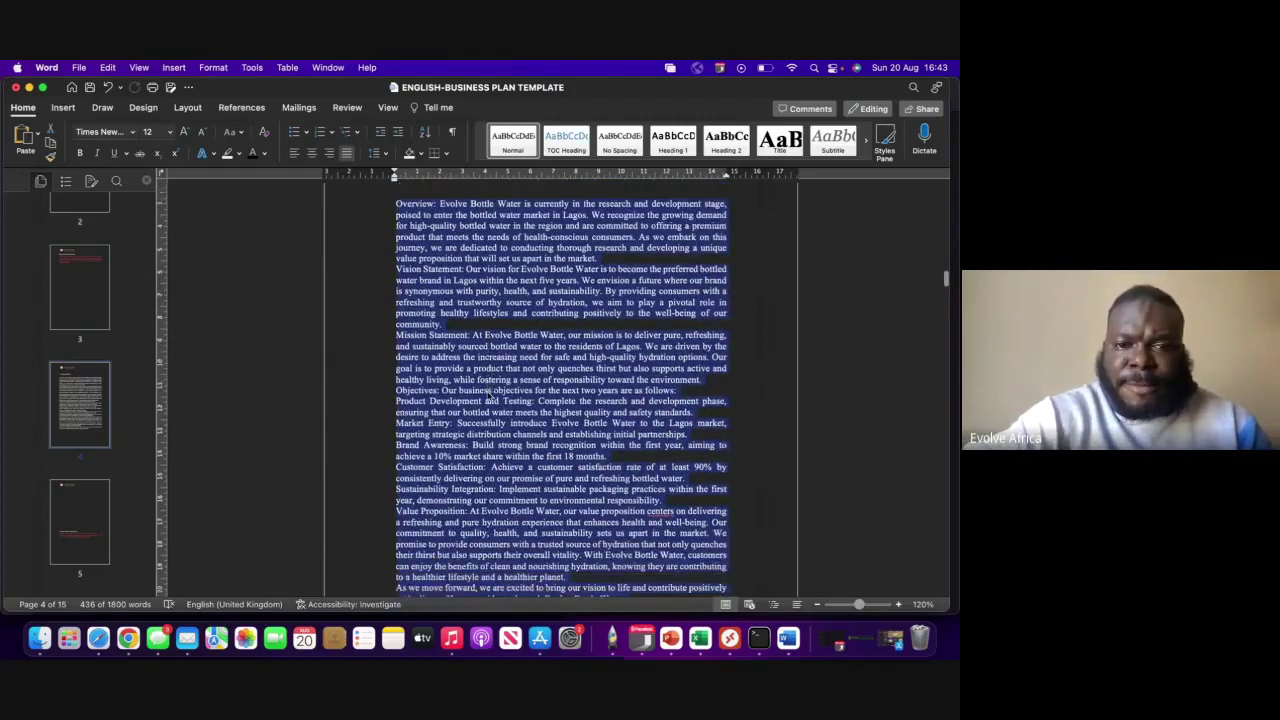
{"action": "scroll", "coordinate": [488, 397], "scroll_direction": "down", "scroll_amount": 1}
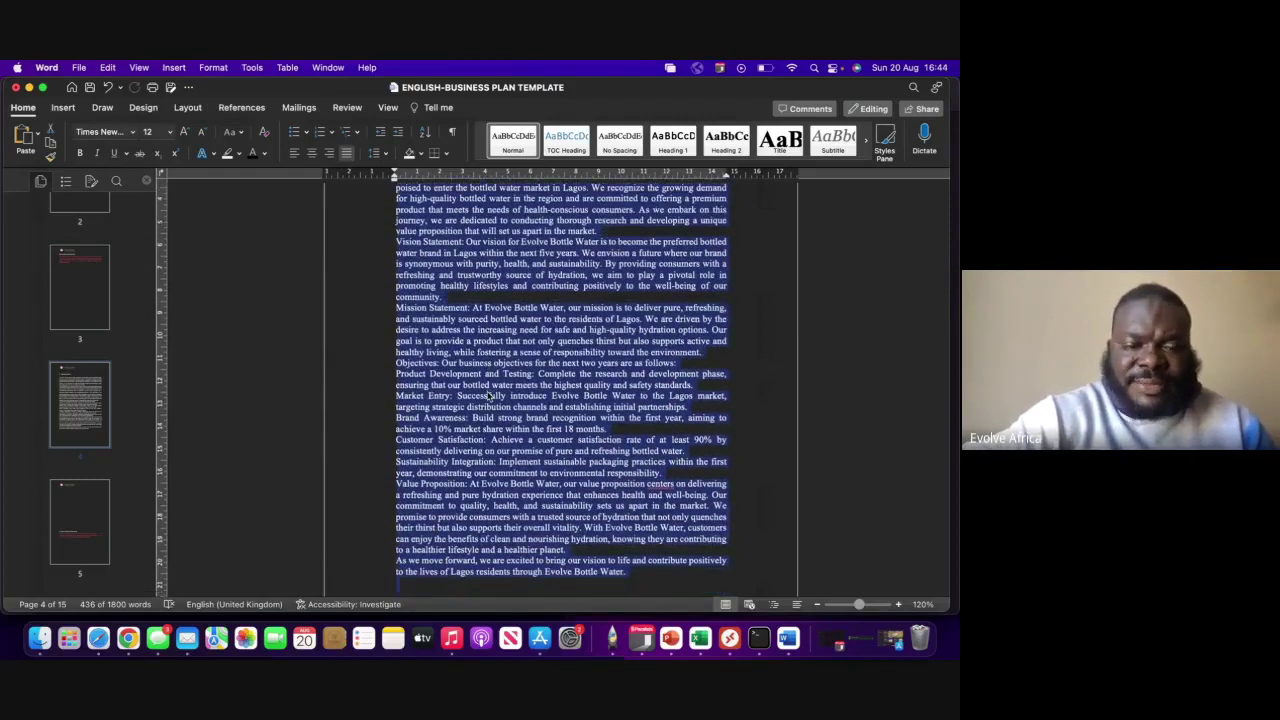
Step: Delete the surplus blank lines above the "2. The Product/Service:" heading
{"action": "scroll", "coordinate": [487, 390], "scroll_direction": "down", "scroll_amount": 10}
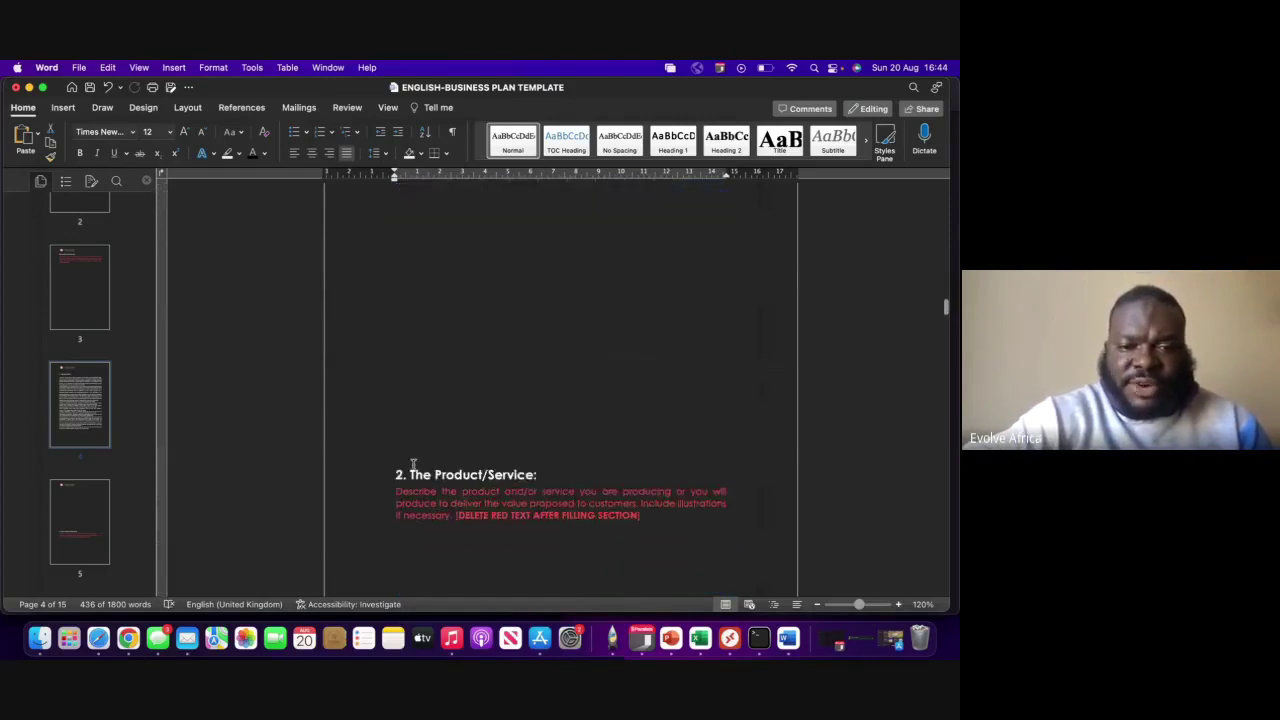
{"action": "left_click", "coordinate": [392, 478]}
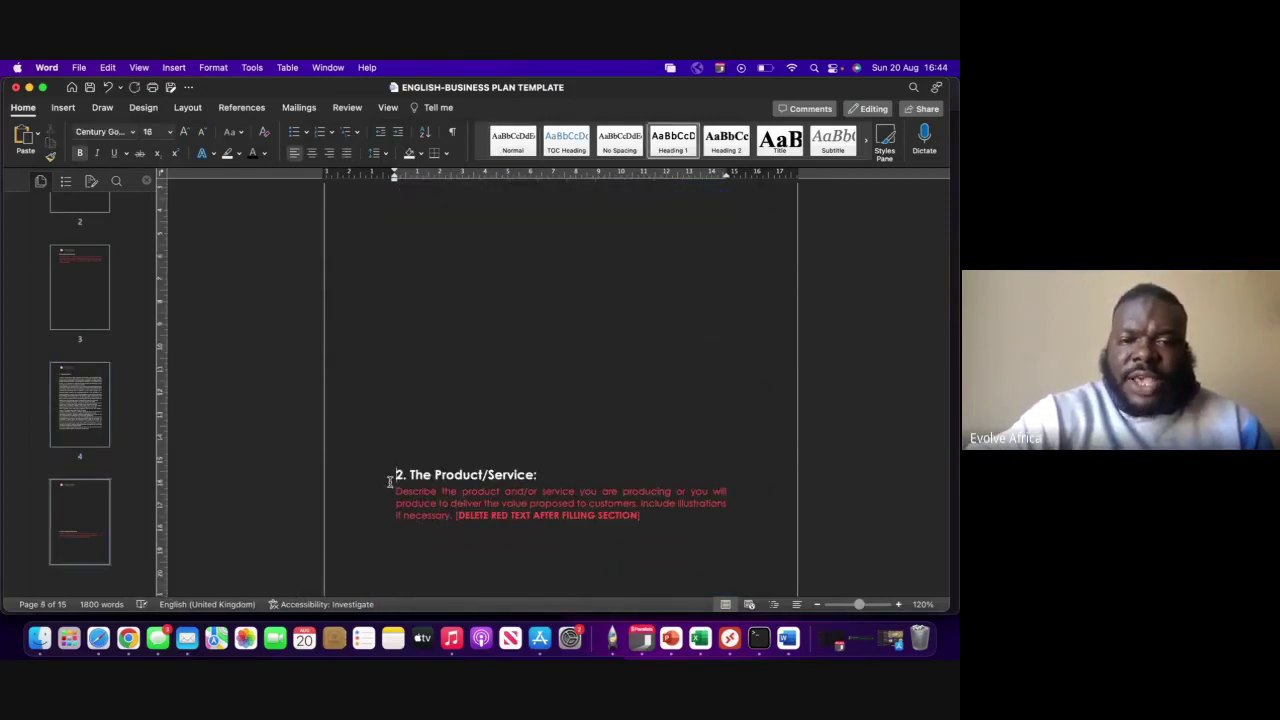
{"action": "scroll", "coordinate": [390, 481], "scroll_direction": "down", "scroll_amount": 5}
{"action": "key", "text": "BackSpace"}
{"action": "key", "text": "BackSpace"}
{"action": "key", "text": "BackSpace"}
{"action": "key", "text": "BackSpace"}
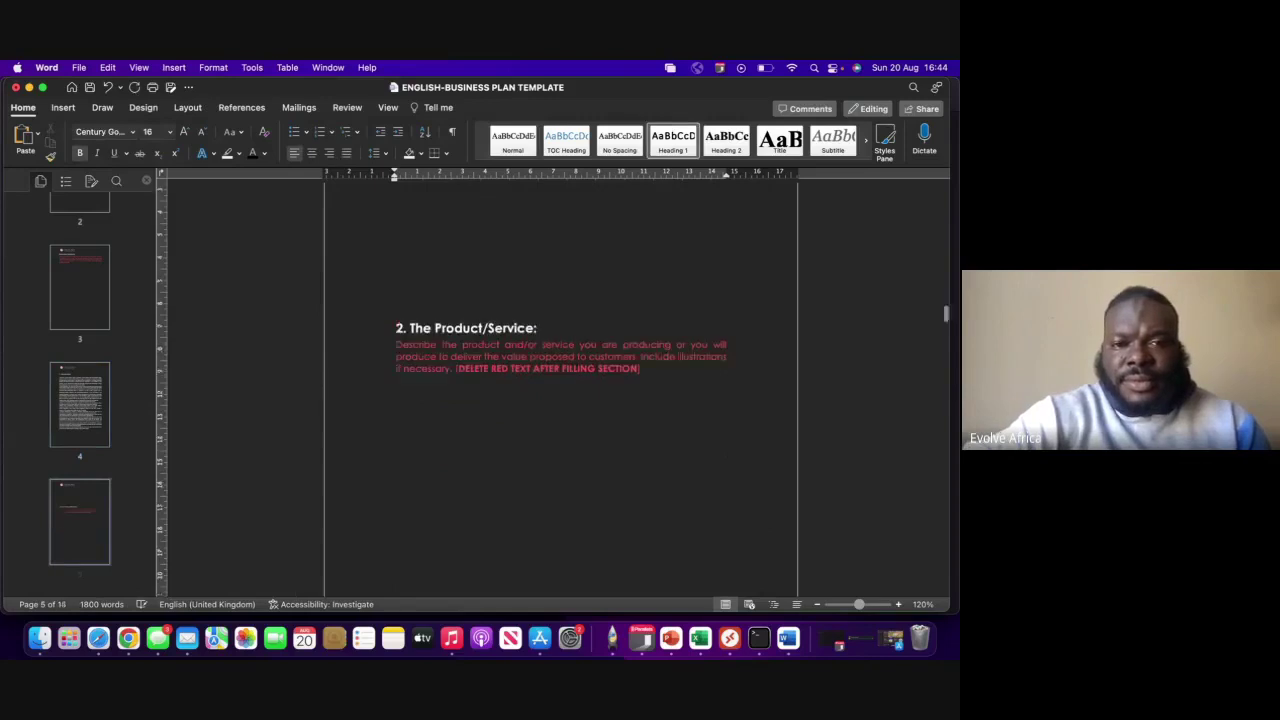
{"action": "key", "text": "BackSpace"}
{"action": "key", "text": "BackSpace"}
{"action": "key", "text": "BackSpace"}
{"action": "key", "text": "BackSpace"}
{"action": "key", "text": "BackSpace"}
{"action": "key", "text": "BackSpace"}
{"action": "key", "text": "BackSpace"}
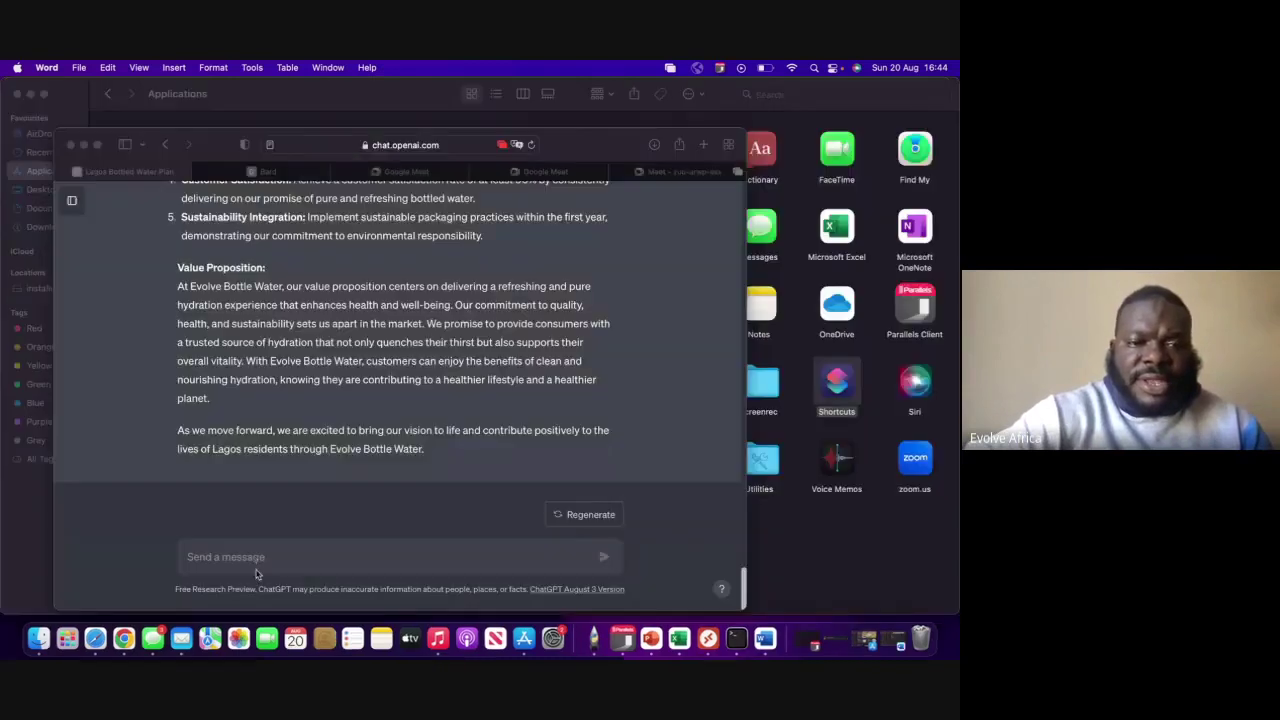
Step: Paste the template's Product/Service prompt into the ChatGPT message, removing the illustrations sentence and the delete-red-text note, and start a new paragraph below
{"action": "left_click", "coordinate": [252, 557]}
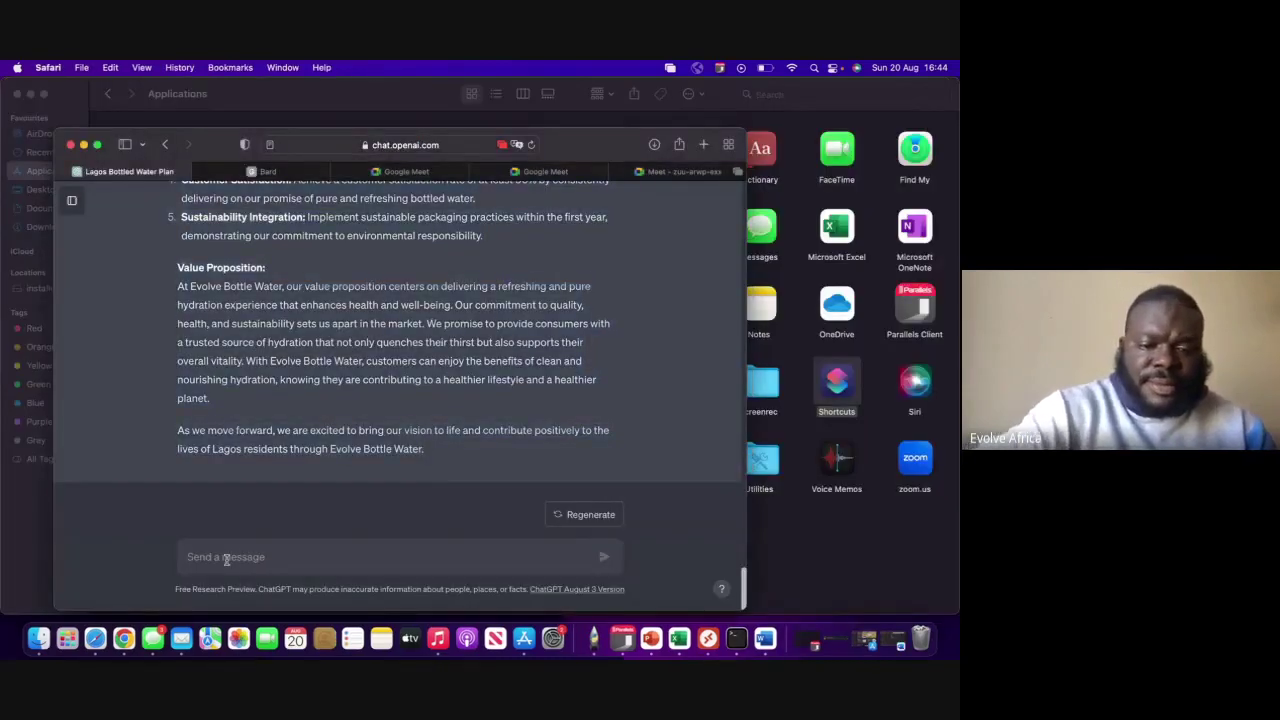
{"action": "type", "text": "Describe the product and/or service you are producing or you will produce to deliver the value proposed to customers. Include illustrations if necessary. [DELETE RED TEXT AFTER FILLING SECTION]"}
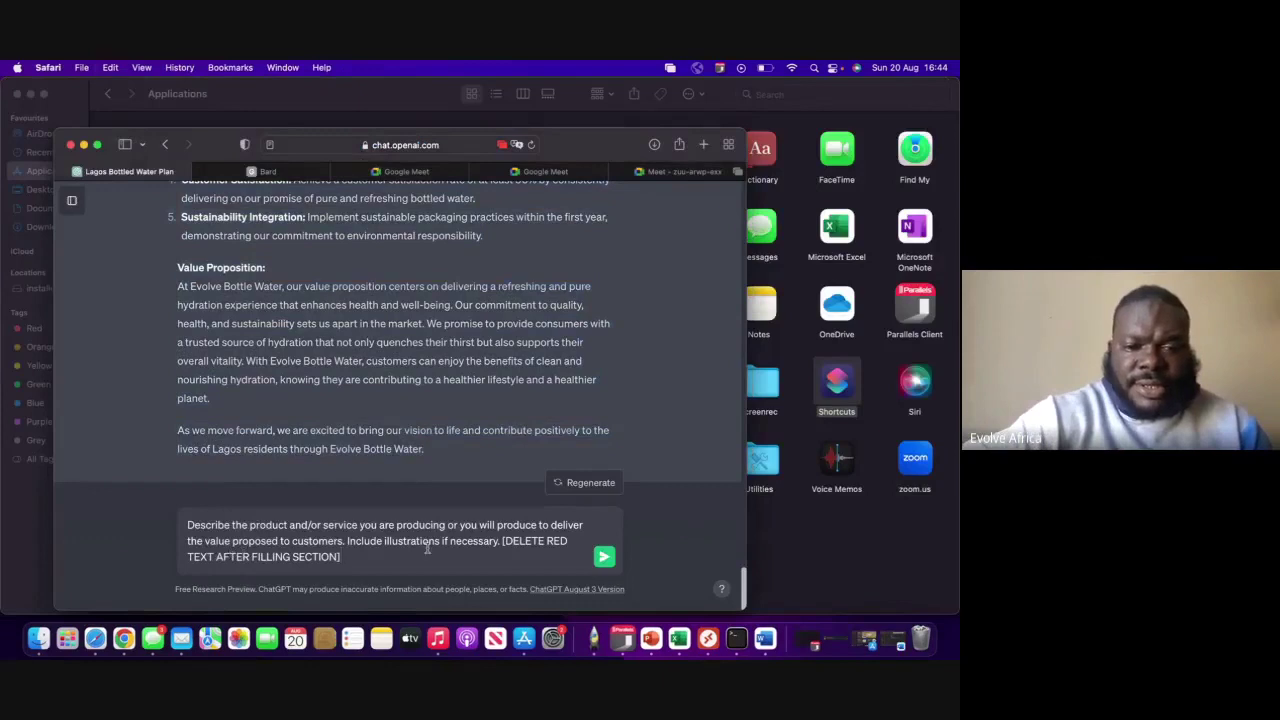
{"action": "left_click_drag", "start_coordinate": [503, 541], "coordinate": [514, 557]}
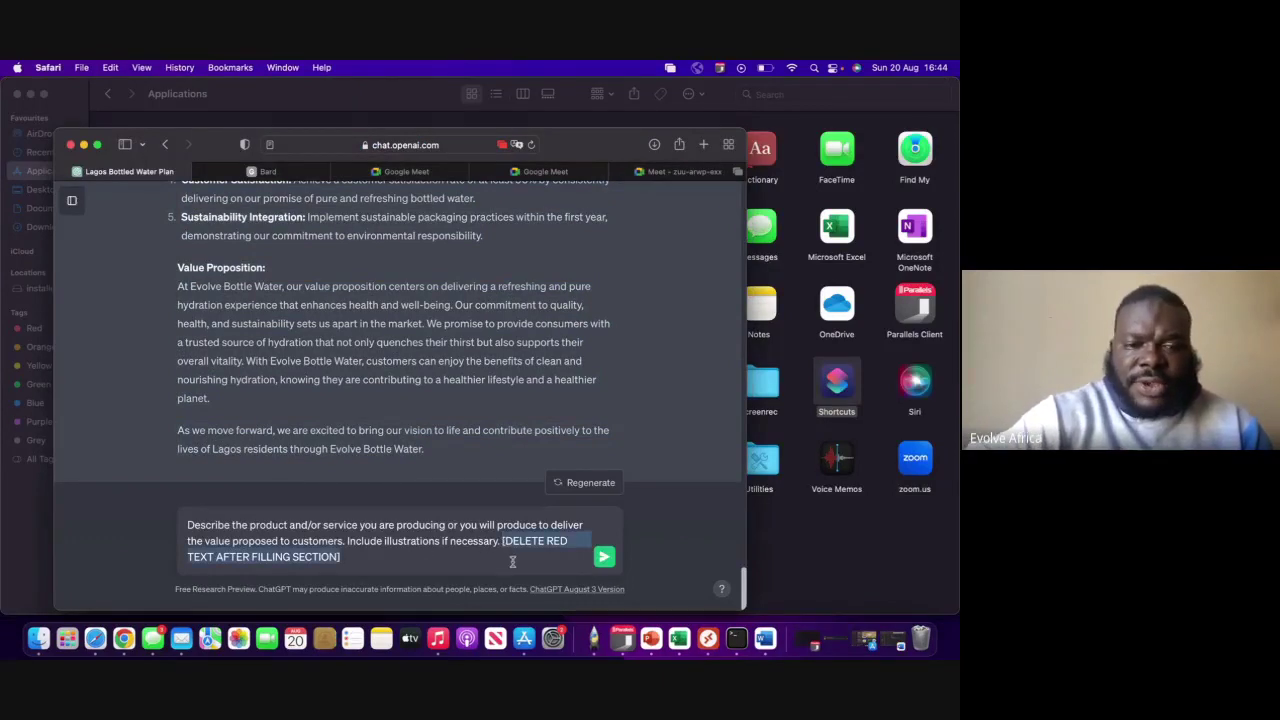
{"action": "key", "text": "BackSpace"}
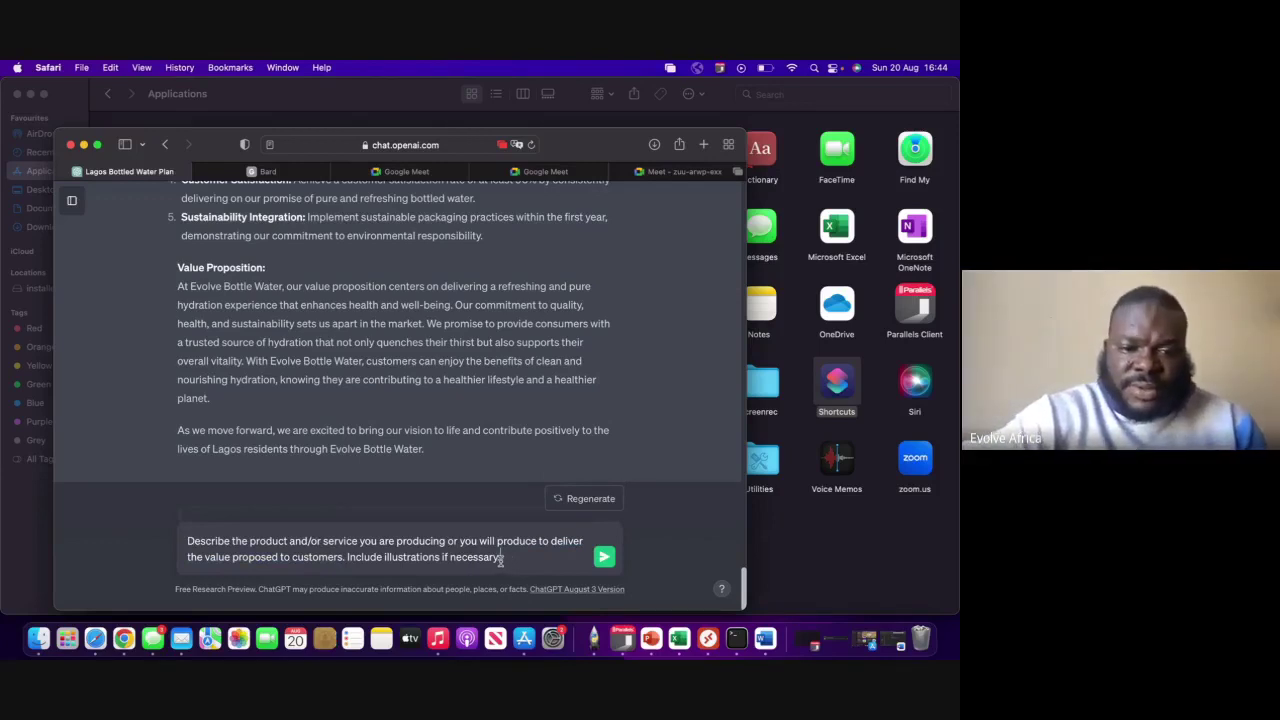
{"action": "left_click_drag", "start_coordinate": [502, 560], "coordinate": [345, 561]}
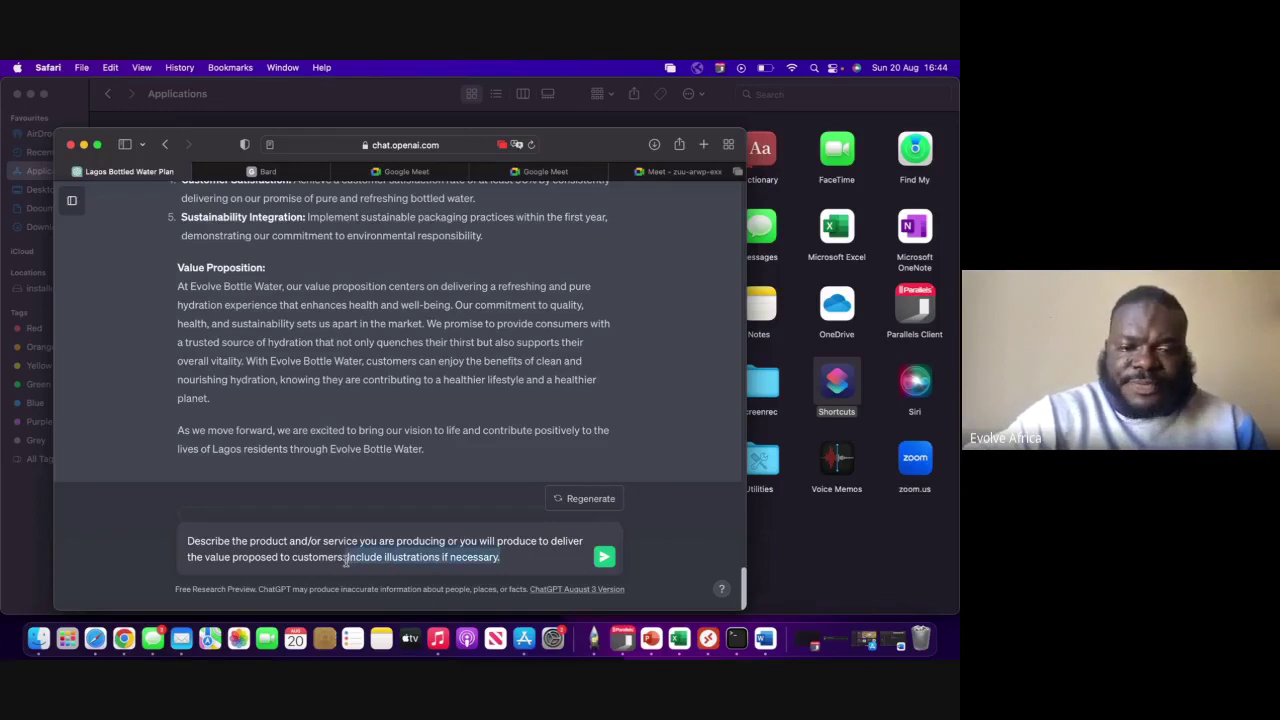
{"action": "key", "text": "BackSpace"}
{"action": "key", "text": "shift+Return"}
{"action": "key", "text": "shift+Return"}
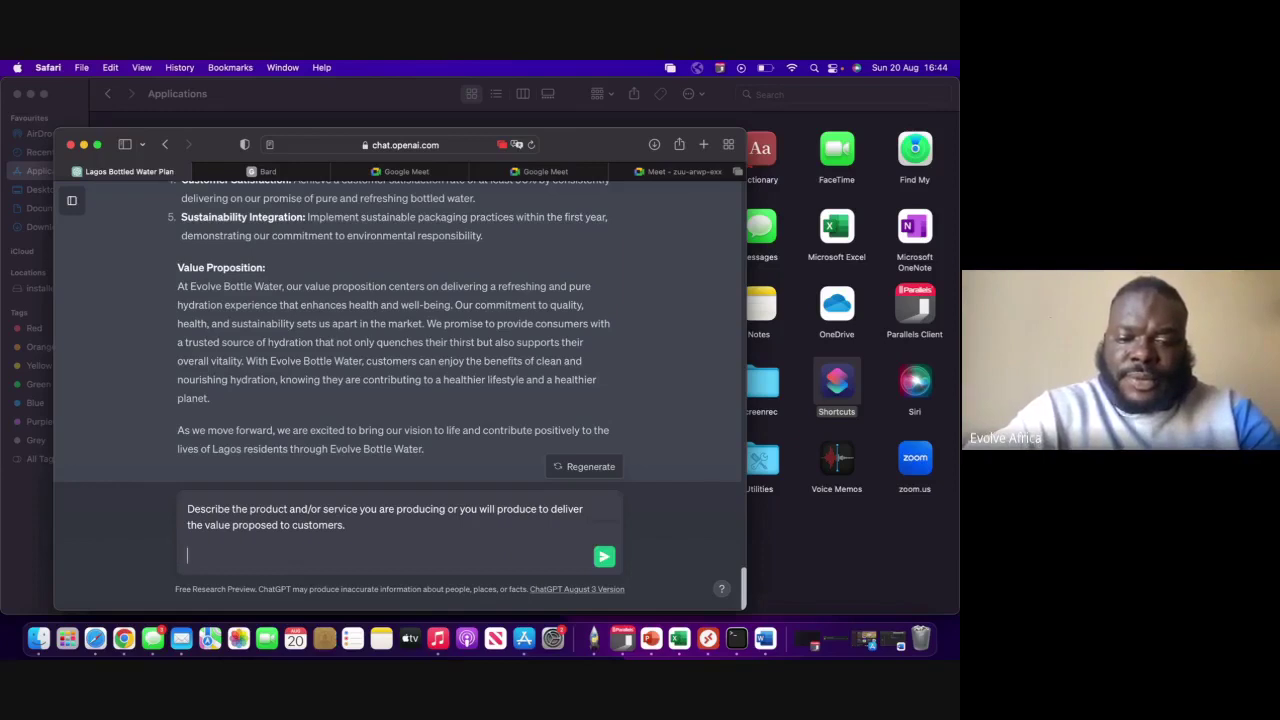
Step: Add the product details to the message: "the two products we have is 1kg and 2kg bottle water. we also have the sachet water."
{"action": "type", "text": "the two p"}
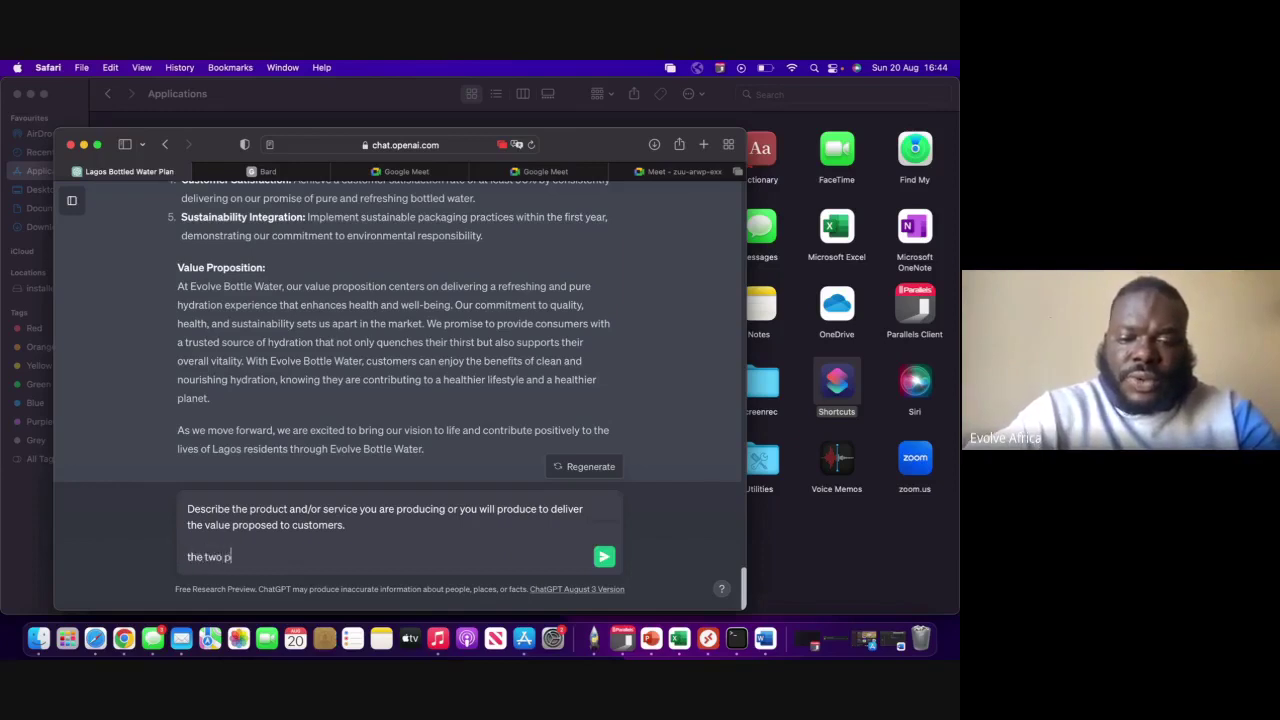
{"action": "type", "text": "roducts we ha"}
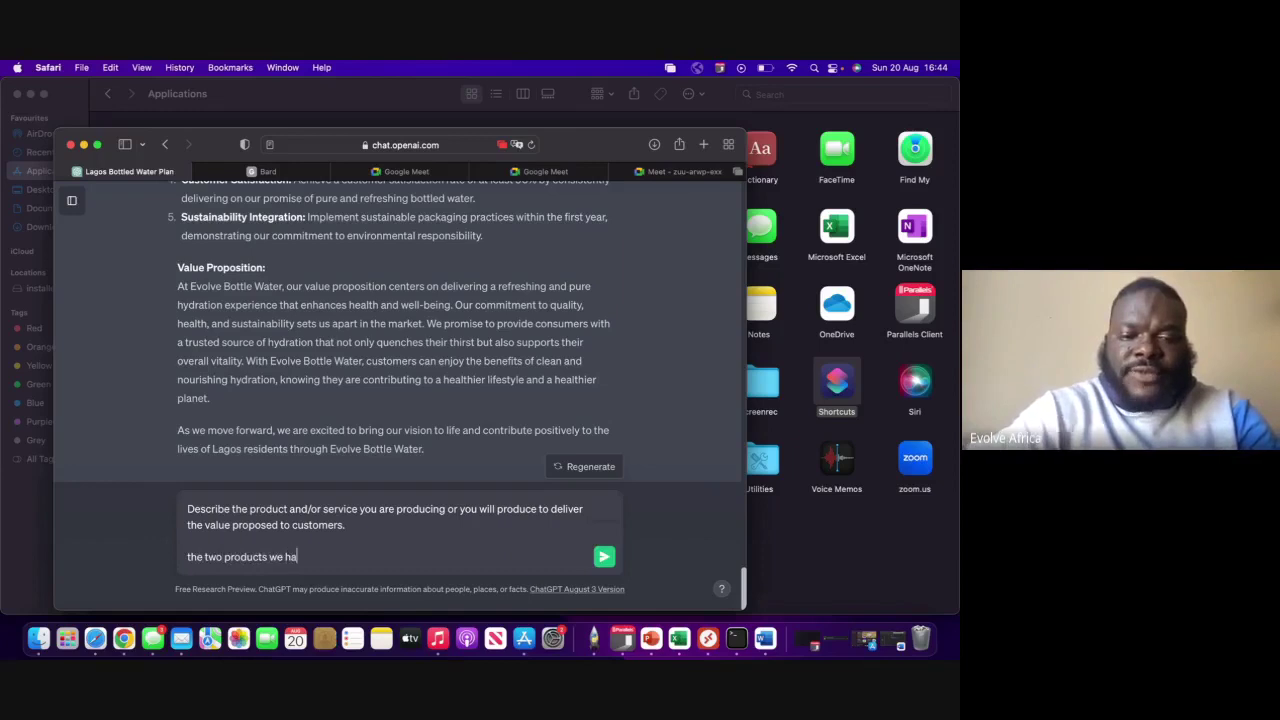
{"action": "type", "text": "ve is "}
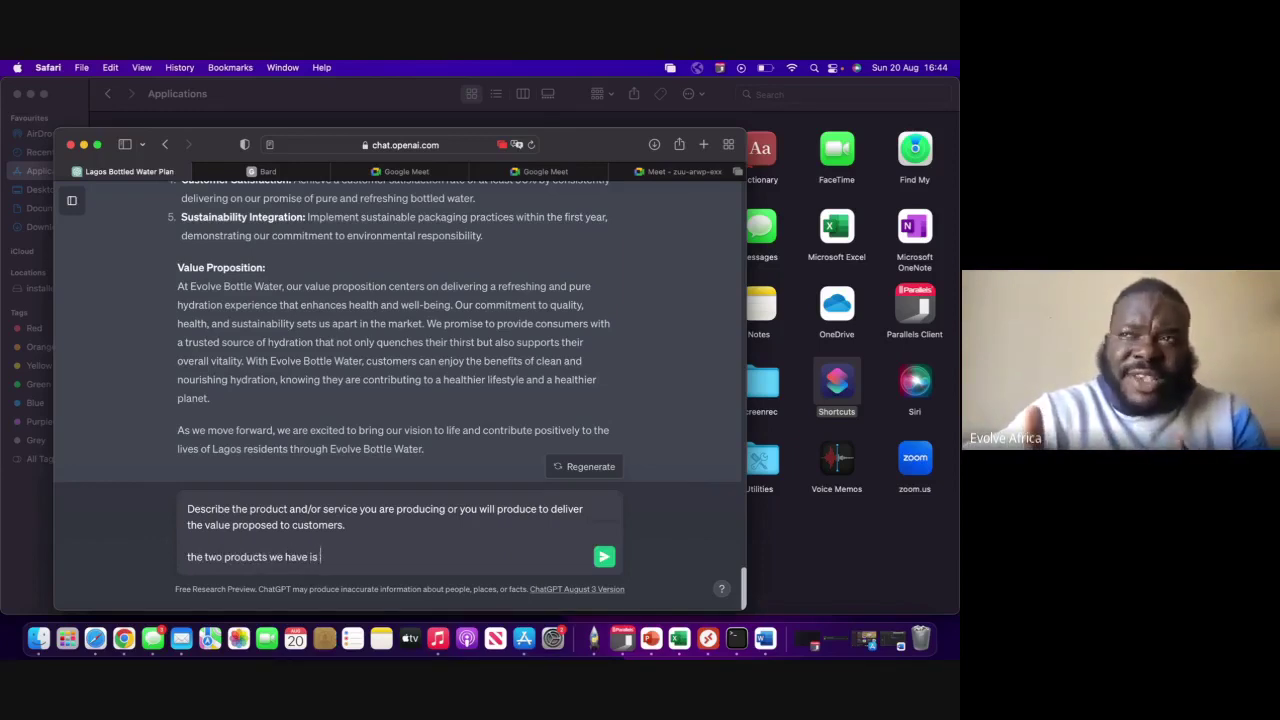
{"action": "type", "text": "1"}
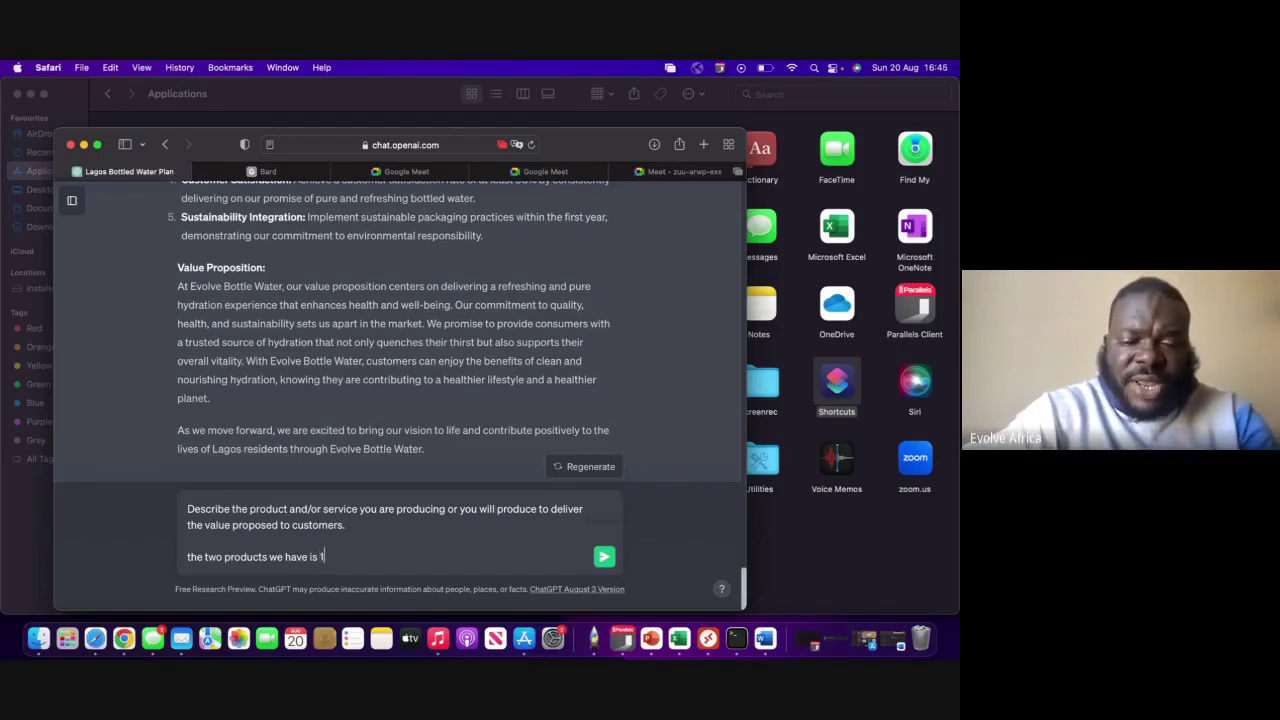
{"action": "type", "text": "kg an"}
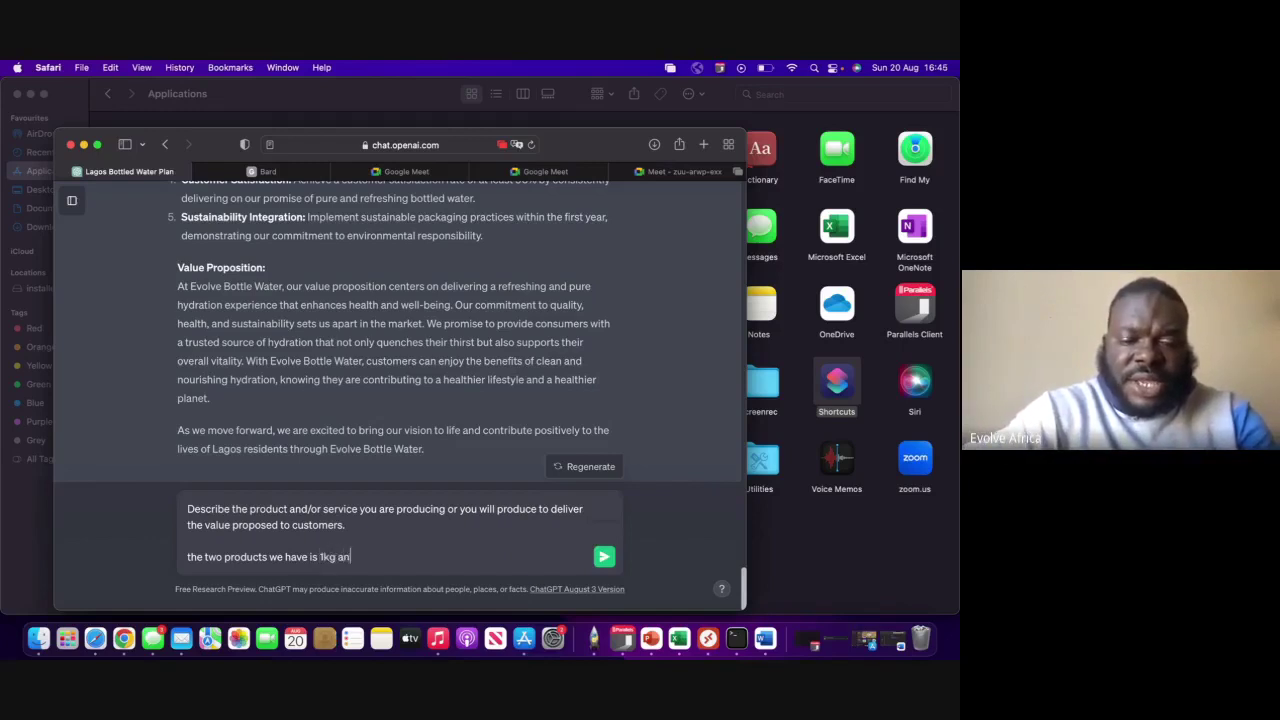
{"action": "type", "text": "d 2kg "}
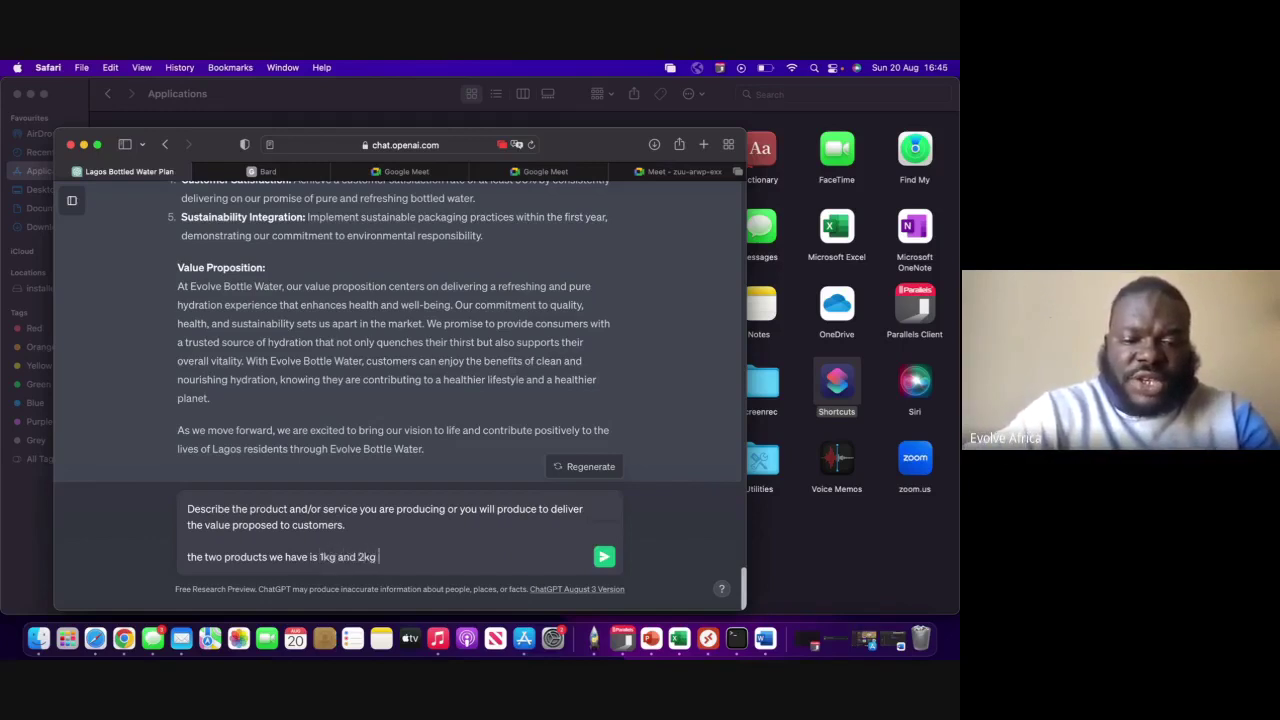
{"action": "type", "text": "bottle "}
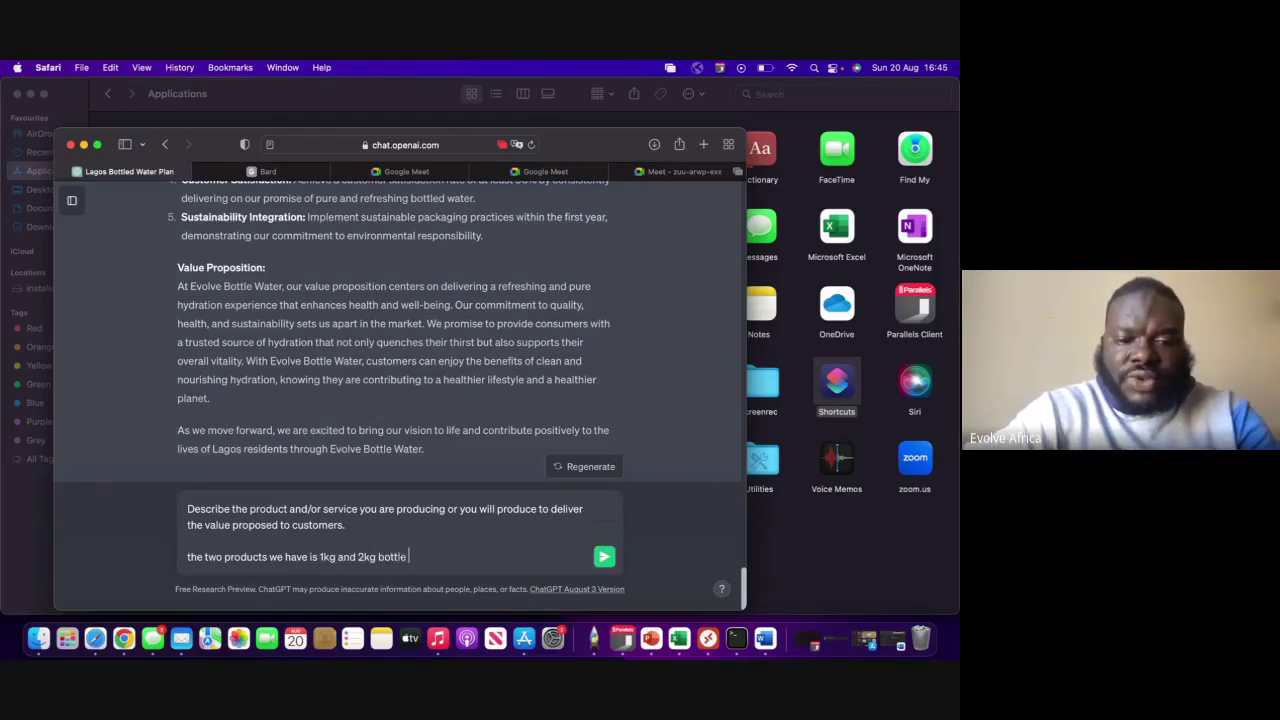
{"action": "type", "text": "water. we "}
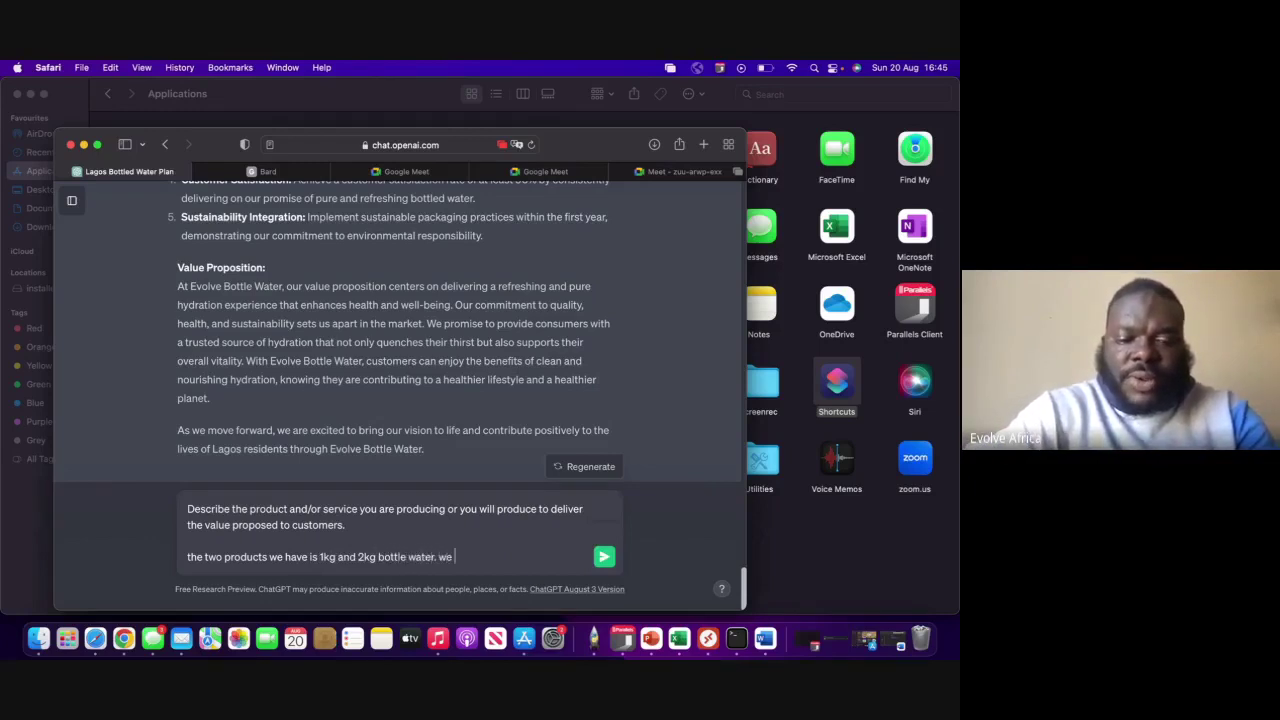
{"action": "type", "text": "also have the"}
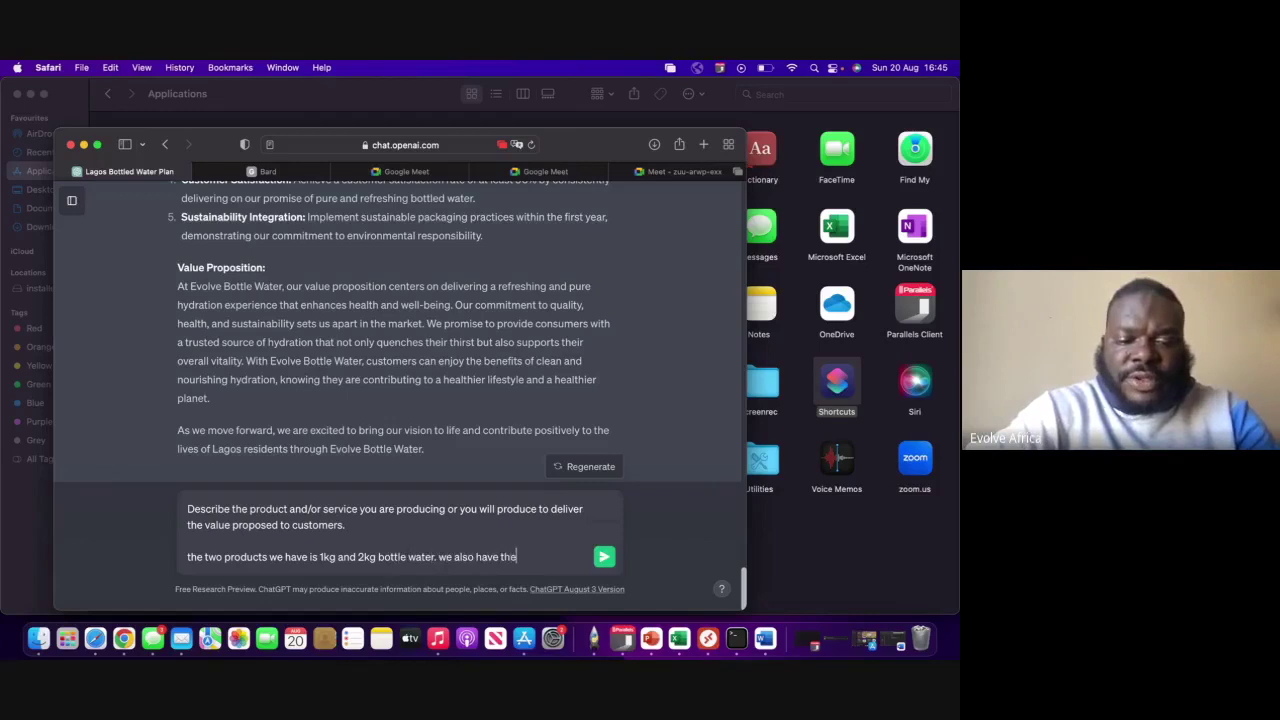
{"action": "type", "text": " sachet water"}
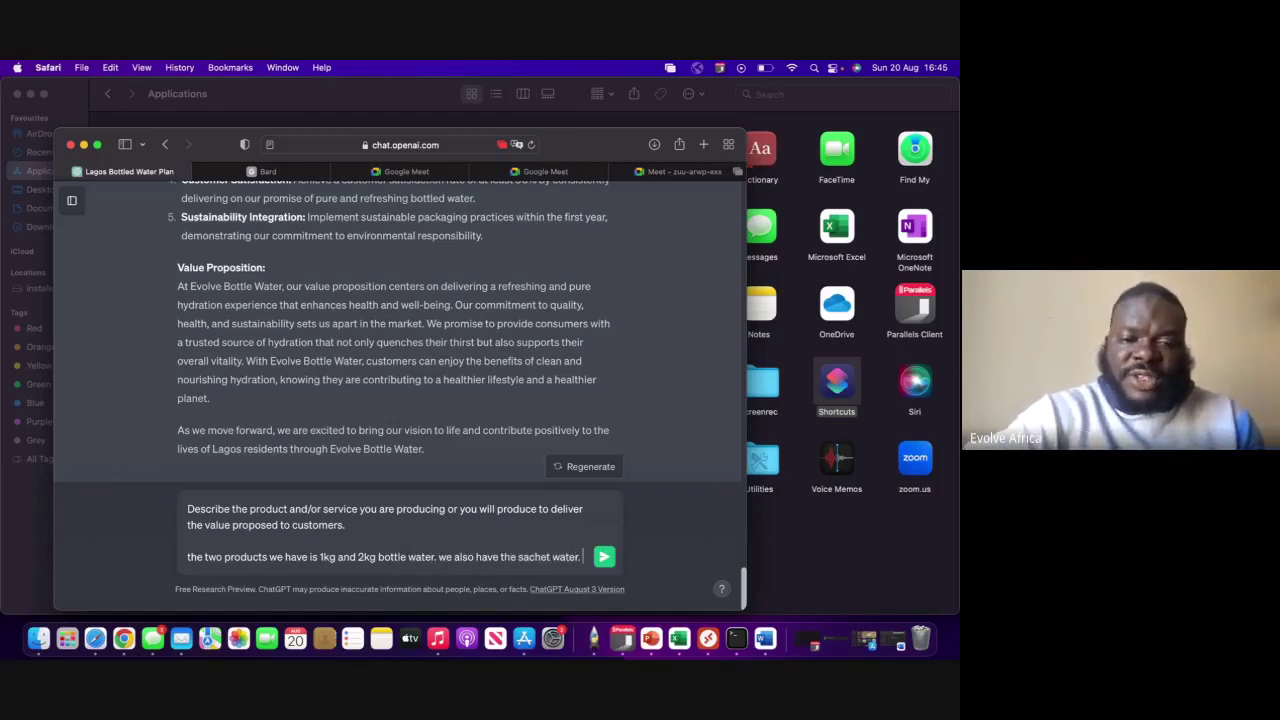
{"action": "type", "text": "."}
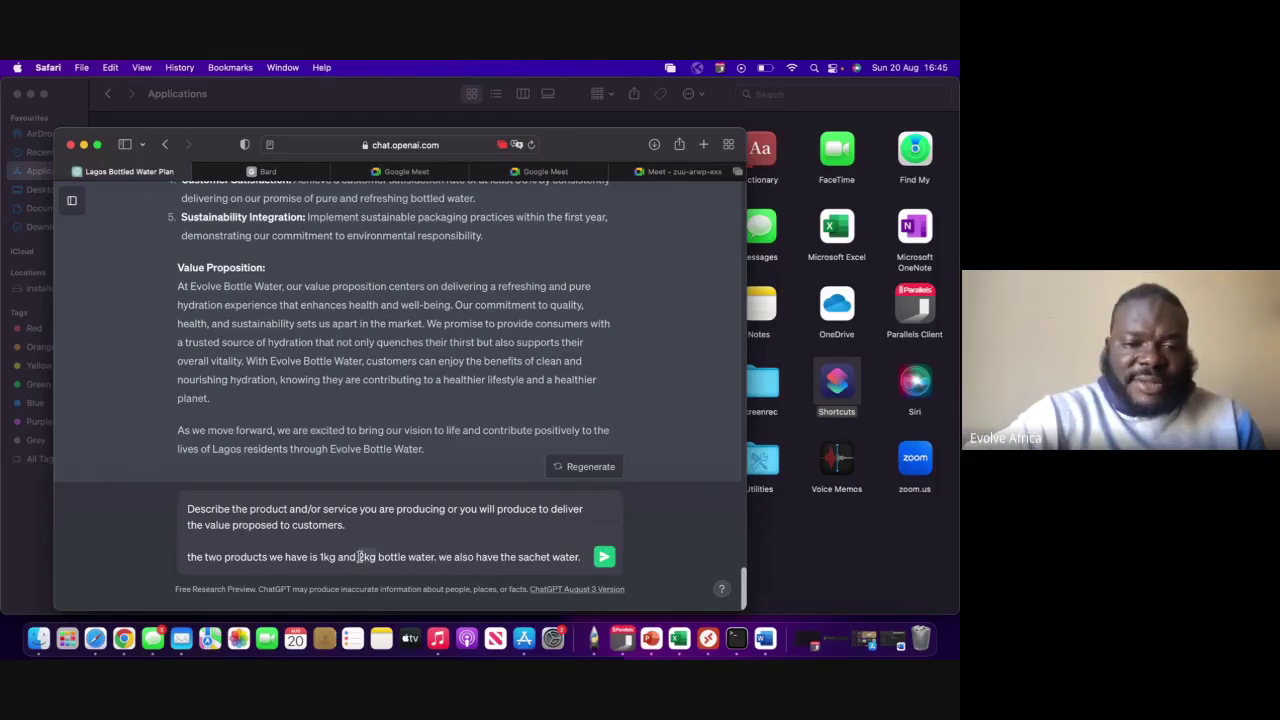
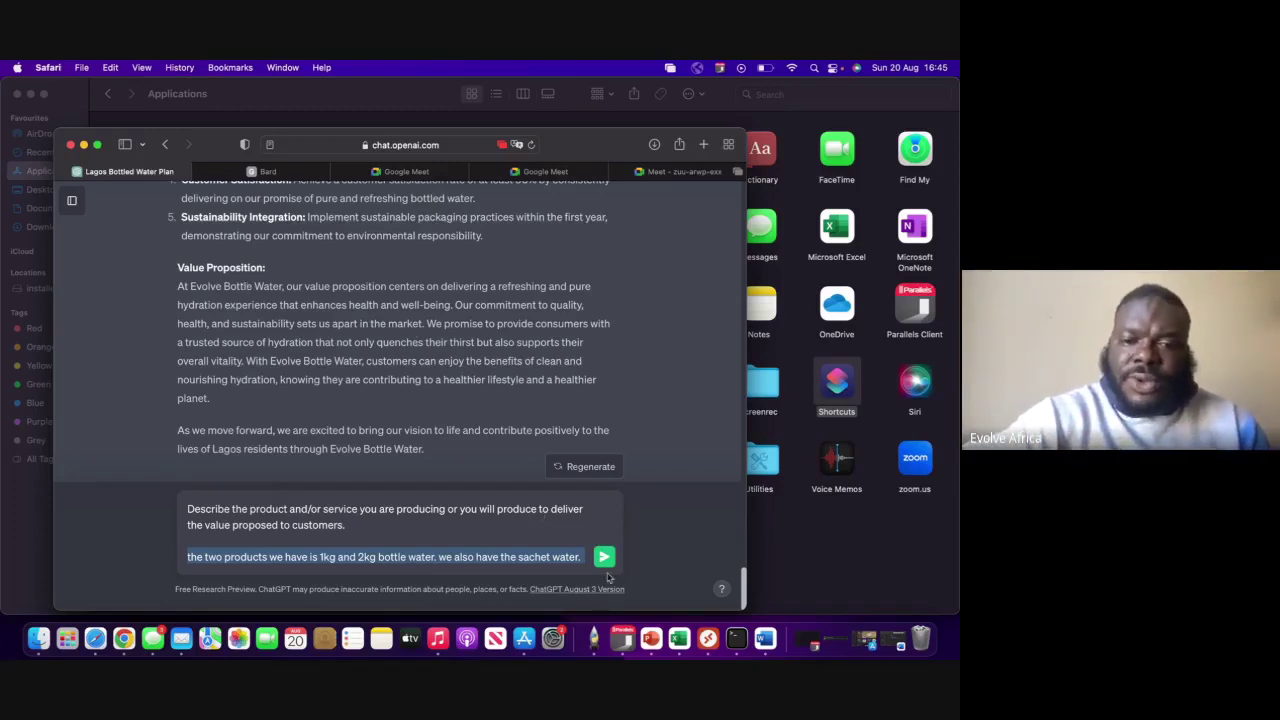
Step: Send the product request to ChatGPT and review the generated product descriptions, Quality Assurance and Environmental Commitment sections
{"action": "left_click", "coordinate": [605, 558]}
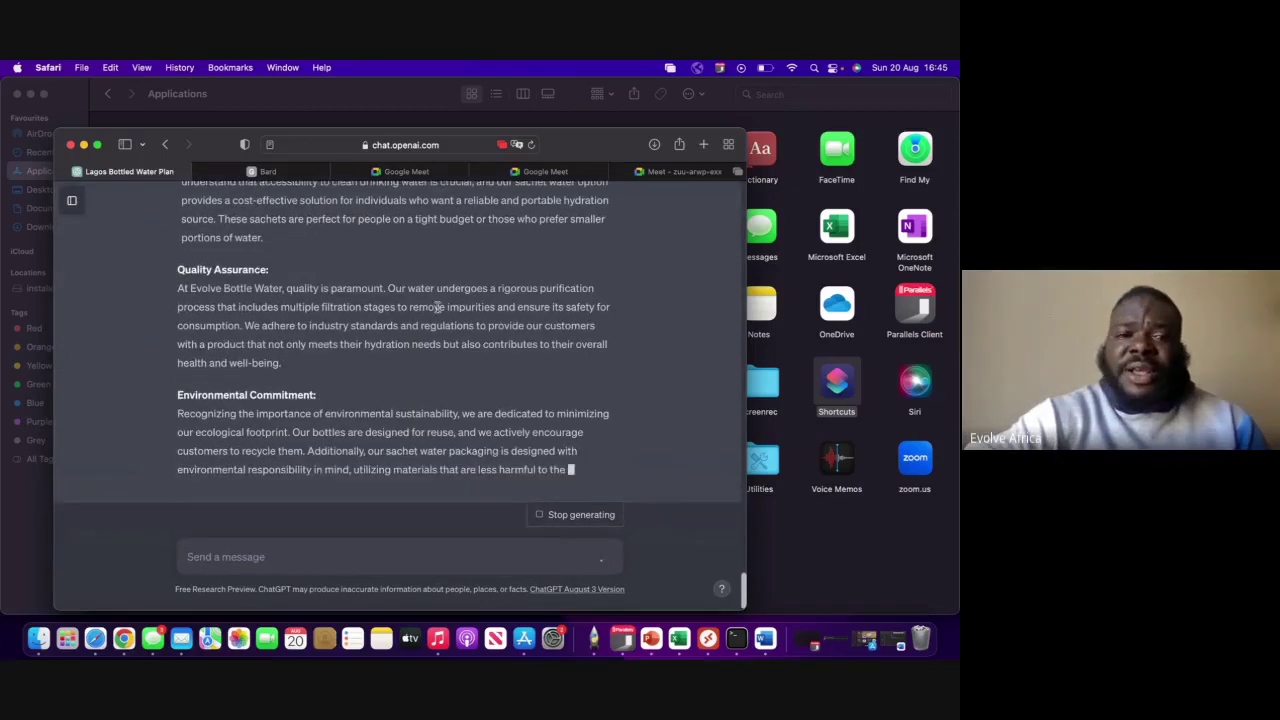
{"action": "scroll", "coordinate": [437, 311], "scroll_direction": "up", "scroll_amount": 5}
{"action": "scroll", "coordinate": [437, 308], "scroll_direction": "down", "scroll_amount": 8}
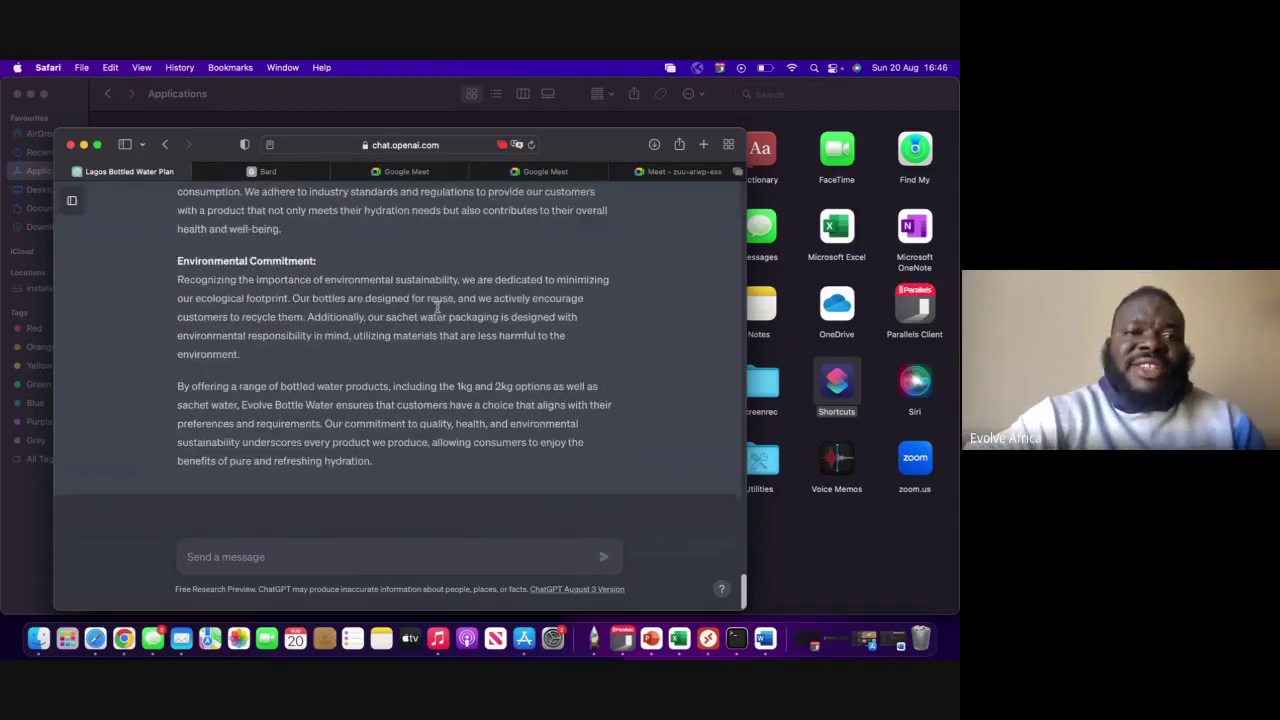
{"action": "scroll", "coordinate": [437, 307], "scroll_direction": "up", "scroll_amount": 5}
{"action": "scroll", "coordinate": [437, 307], "scroll_direction": "up", "scroll_amount": 1}
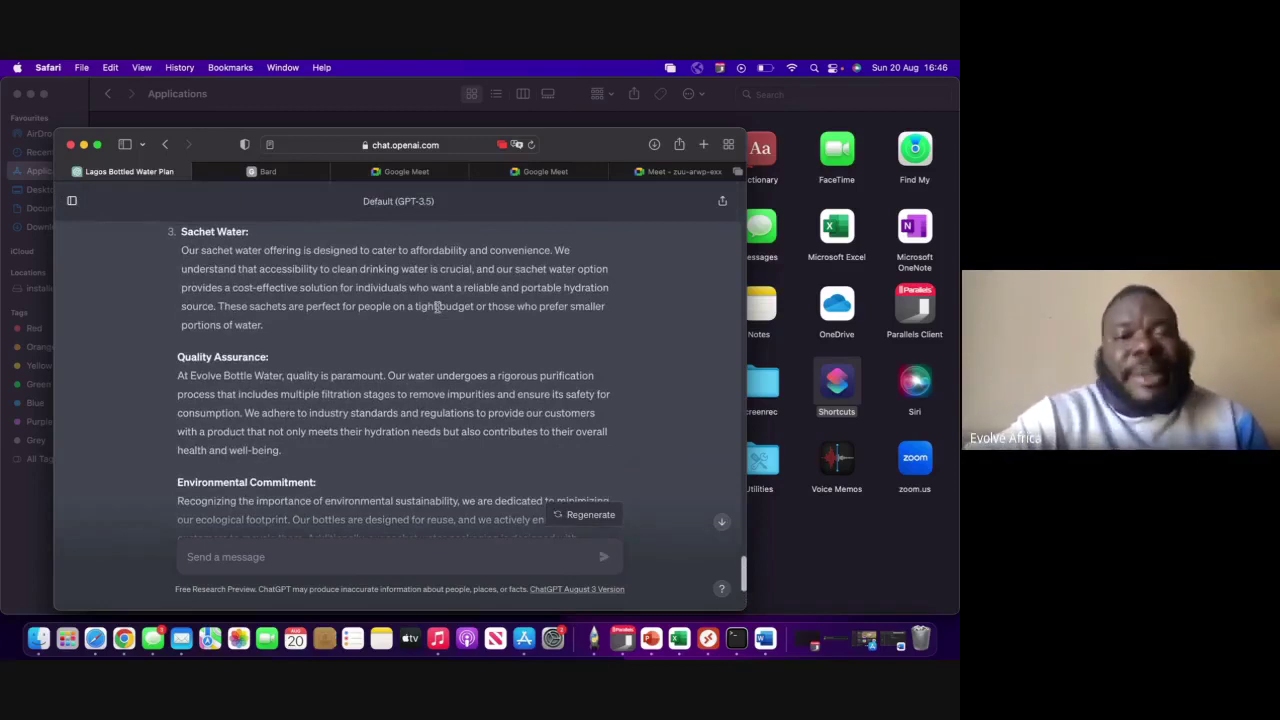
Step: Copy ChatGPT's complete product response, from the Product Description heading through the closing paragraph
{"action": "scroll", "coordinate": [437, 308], "scroll_direction": "up", "scroll_amount": 2}
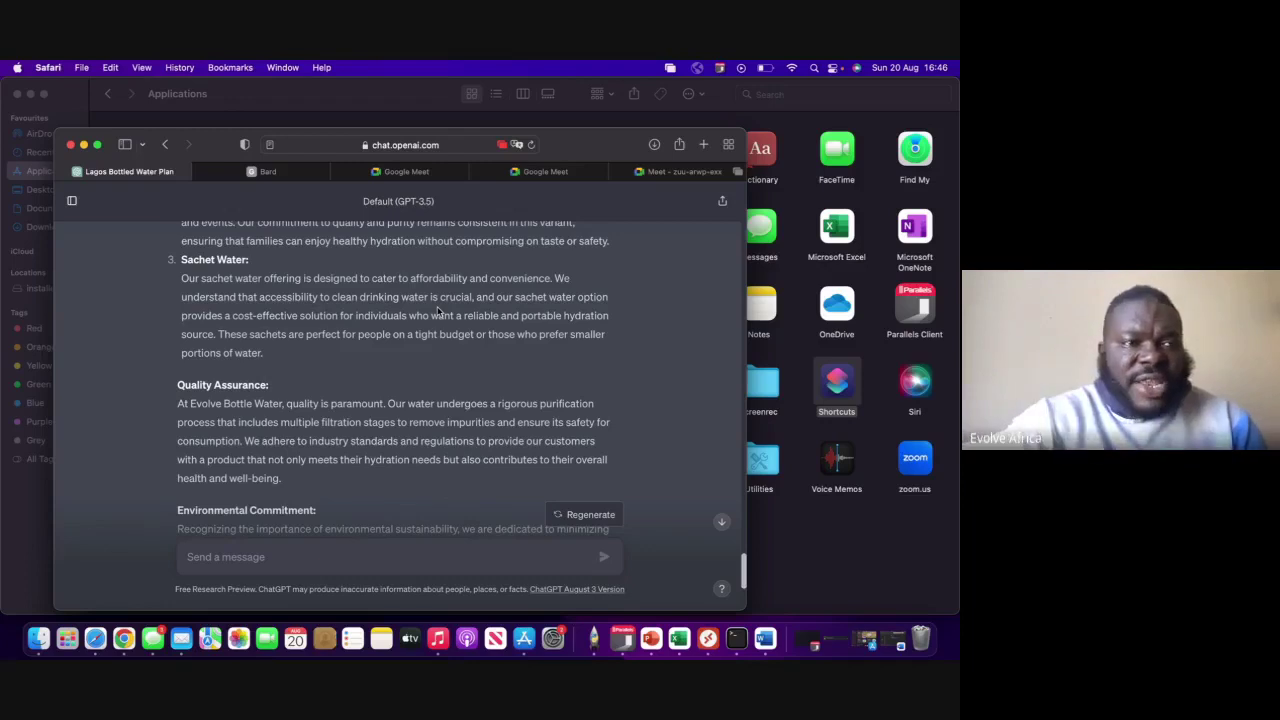
{"action": "scroll", "coordinate": [437, 310], "scroll_direction": "up", "scroll_amount": 5}
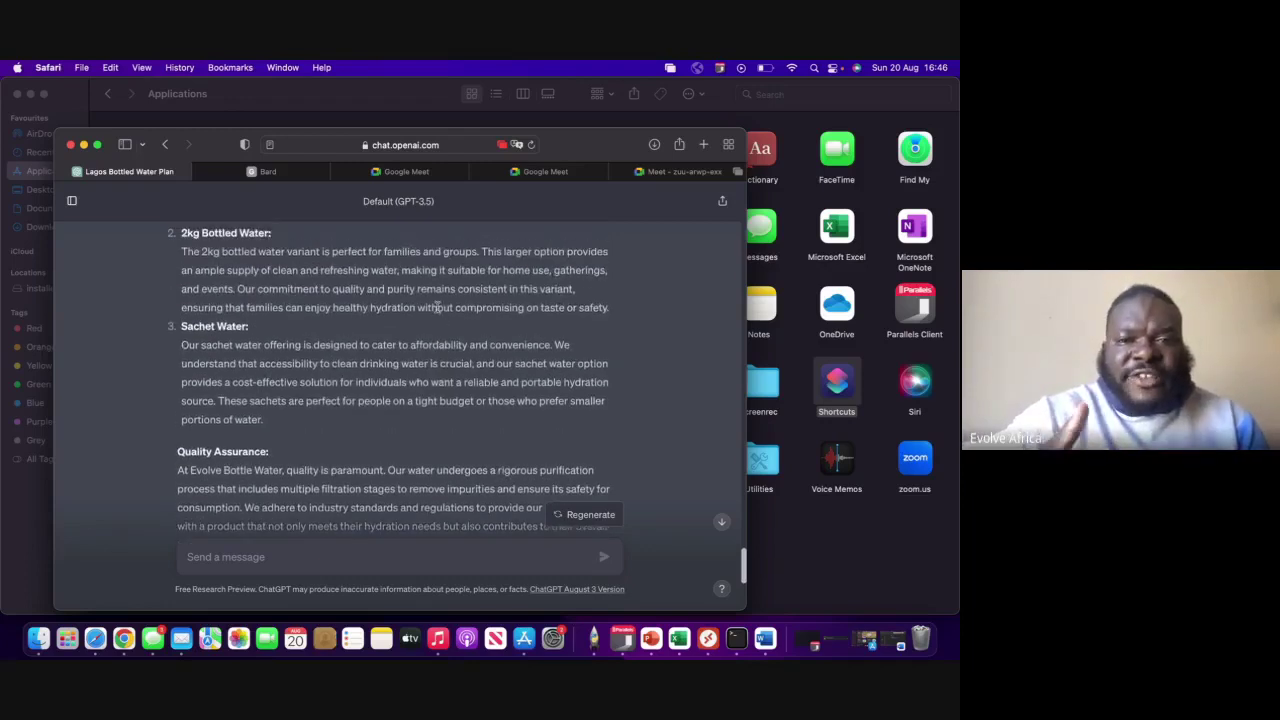
{"action": "scroll", "coordinate": [437, 308], "scroll_direction": "up", "scroll_amount": 4}
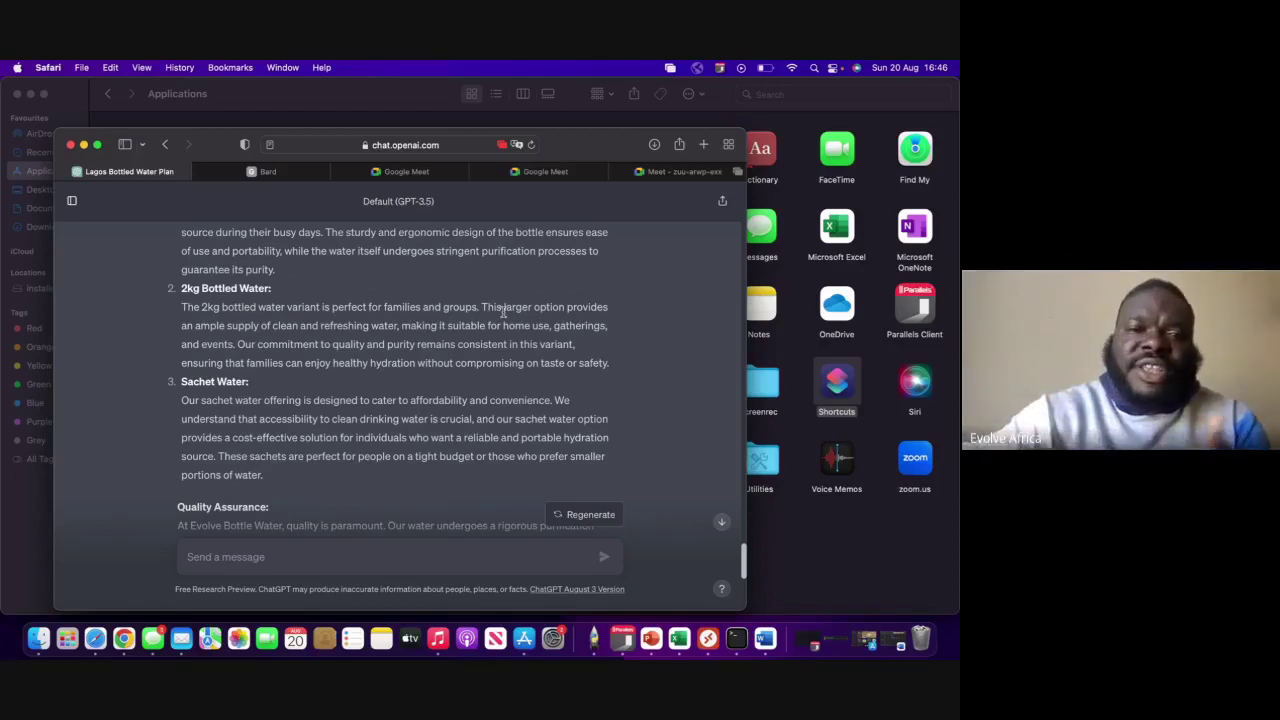
{"action": "scroll", "coordinate": [503, 313], "scroll_direction": "up", "scroll_amount": 5}
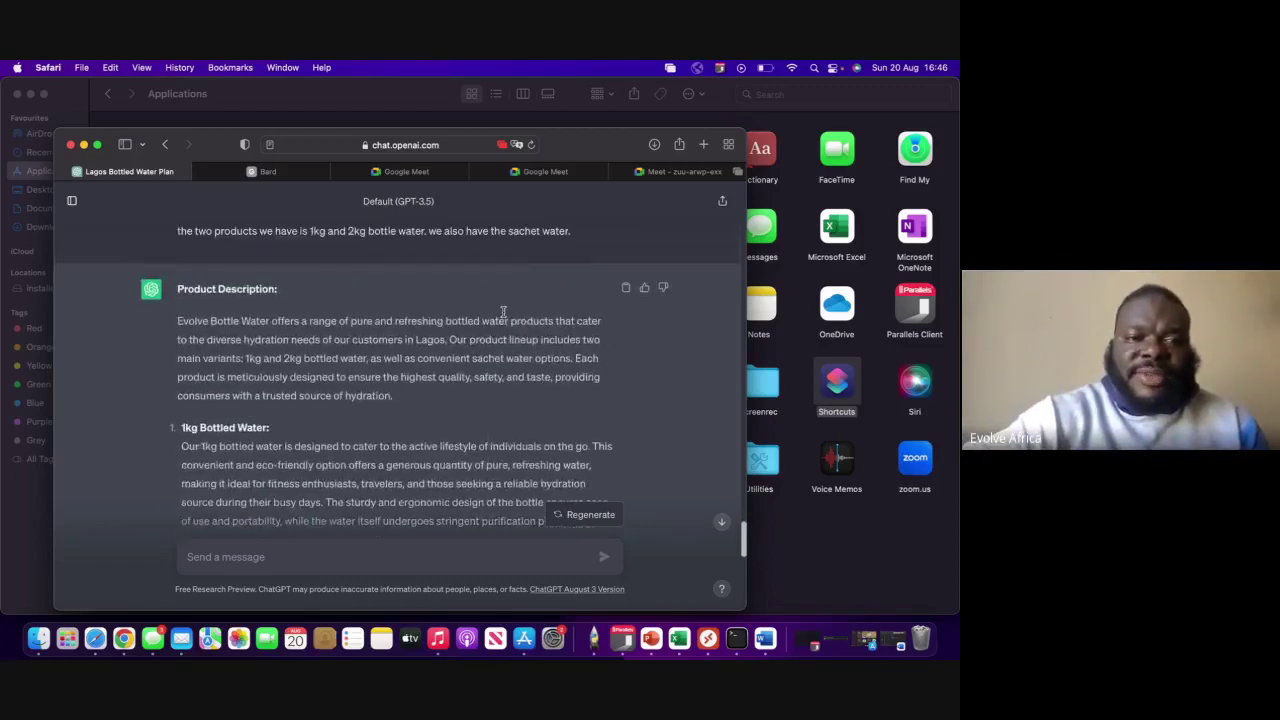
{"action": "left_click_drag", "start_coordinate": [177, 308], "coordinate": [367, 454]}
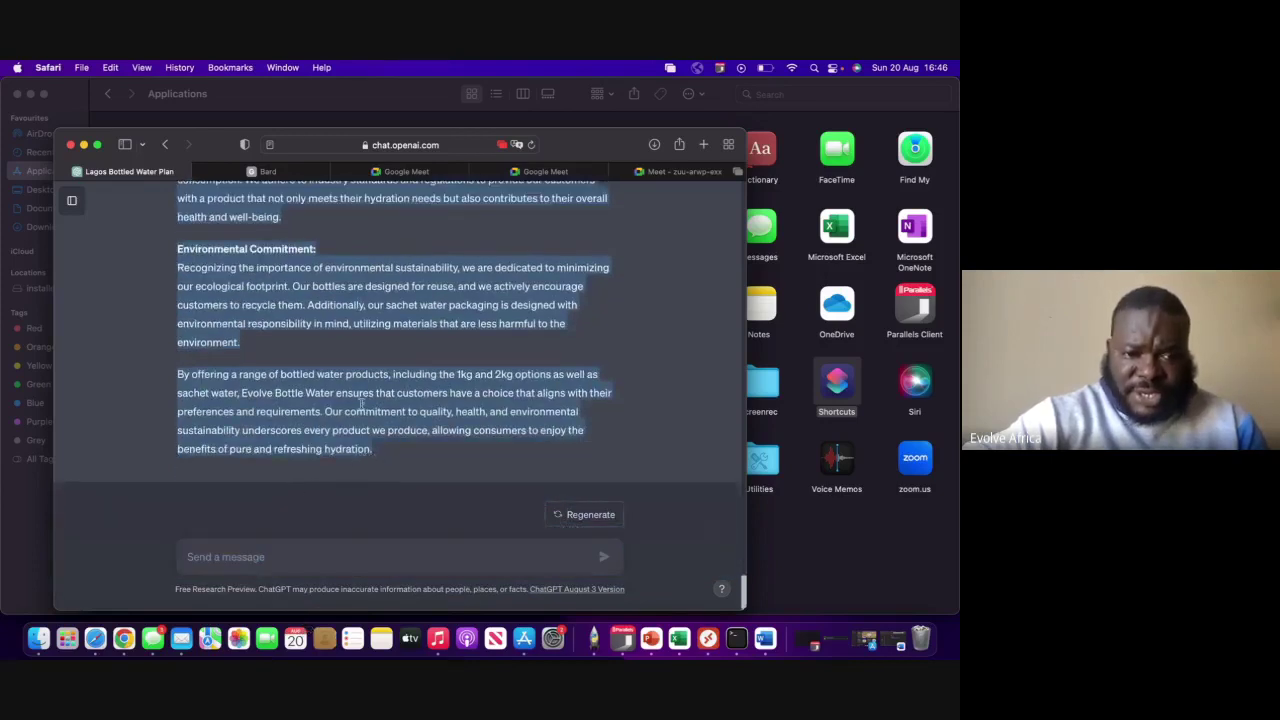
Step: Switch to Word and paste the product response under "2. The Product/Service:" in place of the red prompt, then select the pasted text
{"action": "scroll", "coordinate": [361, 402], "scroll_direction": "up", "scroll_amount": 5}
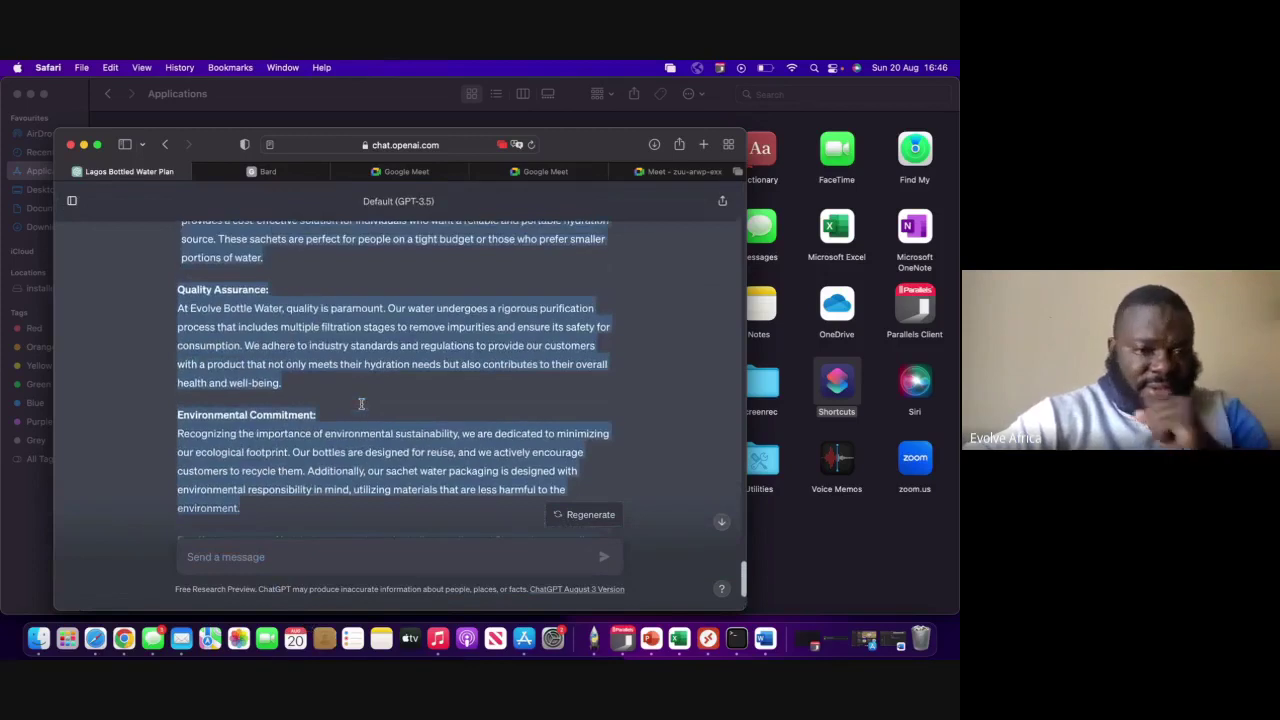
{"action": "scroll", "coordinate": [361, 403], "scroll_direction": "down", "scroll_amount": 1}
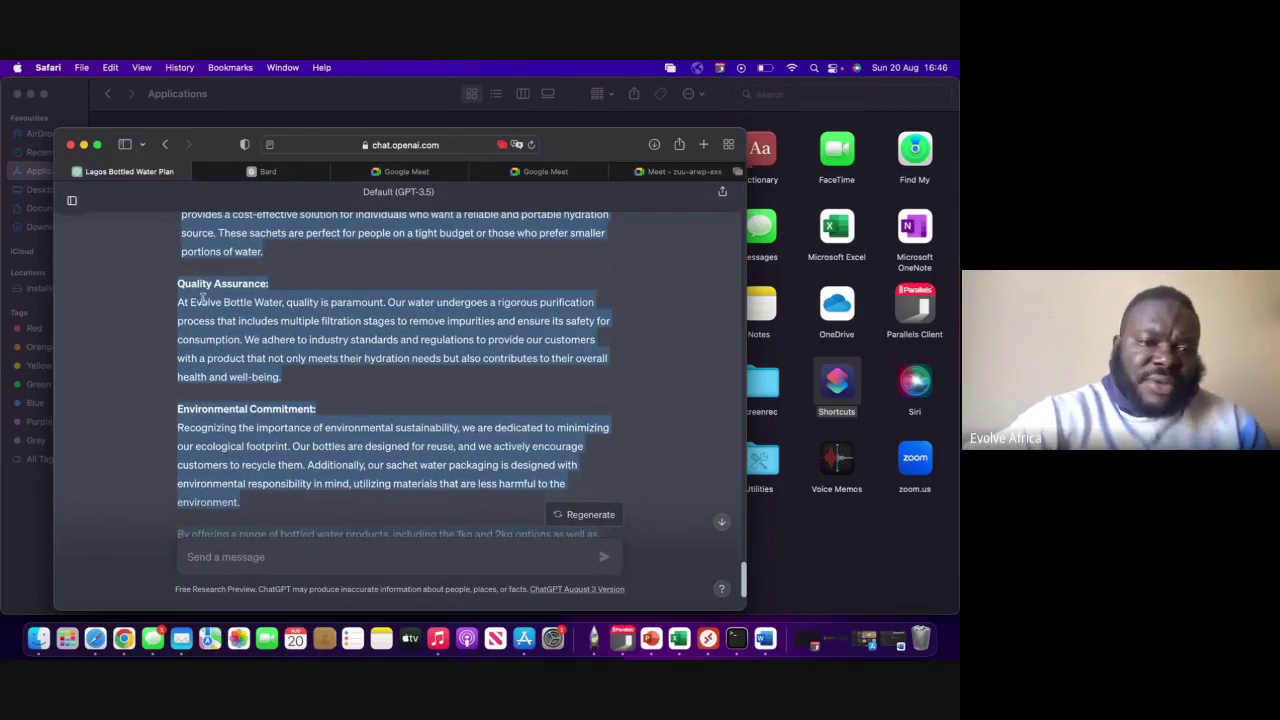
{"action": "scroll", "coordinate": [228, 338], "scroll_direction": "down", "scroll_amount": 1}
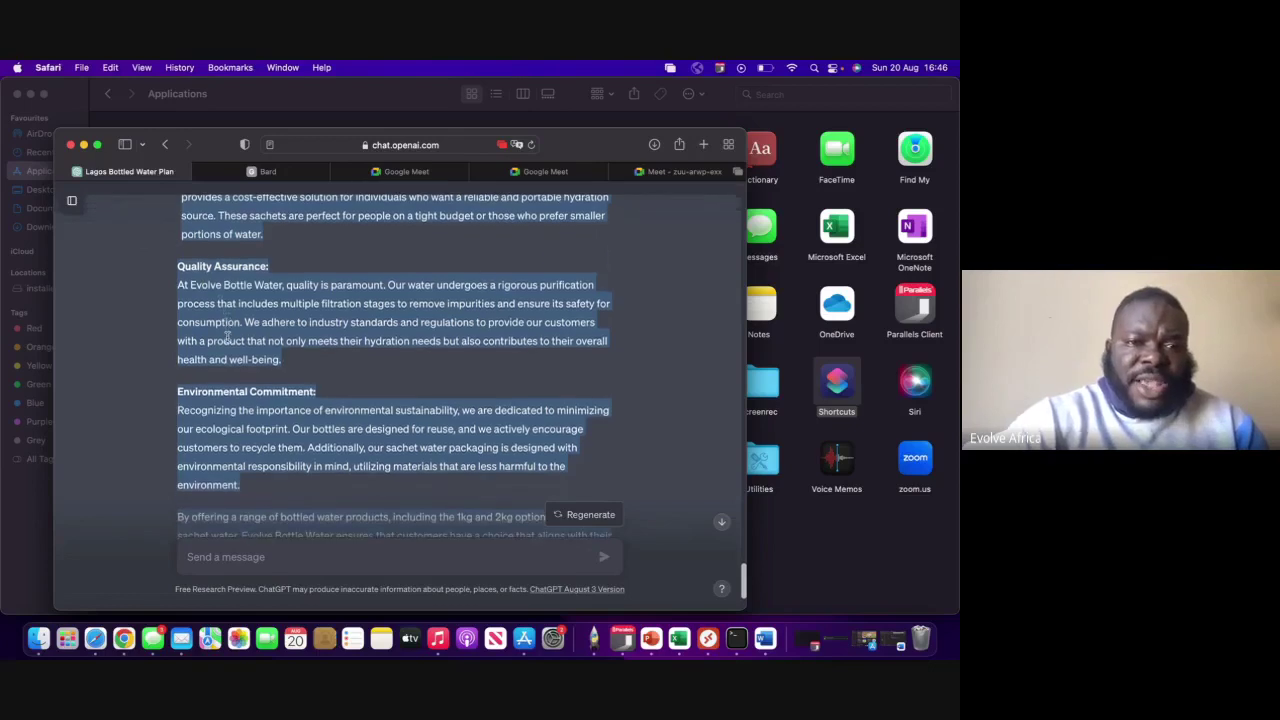
{"action": "scroll", "coordinate": [228, 338], "scroll_direction": "down", "scroll_amount": 3}
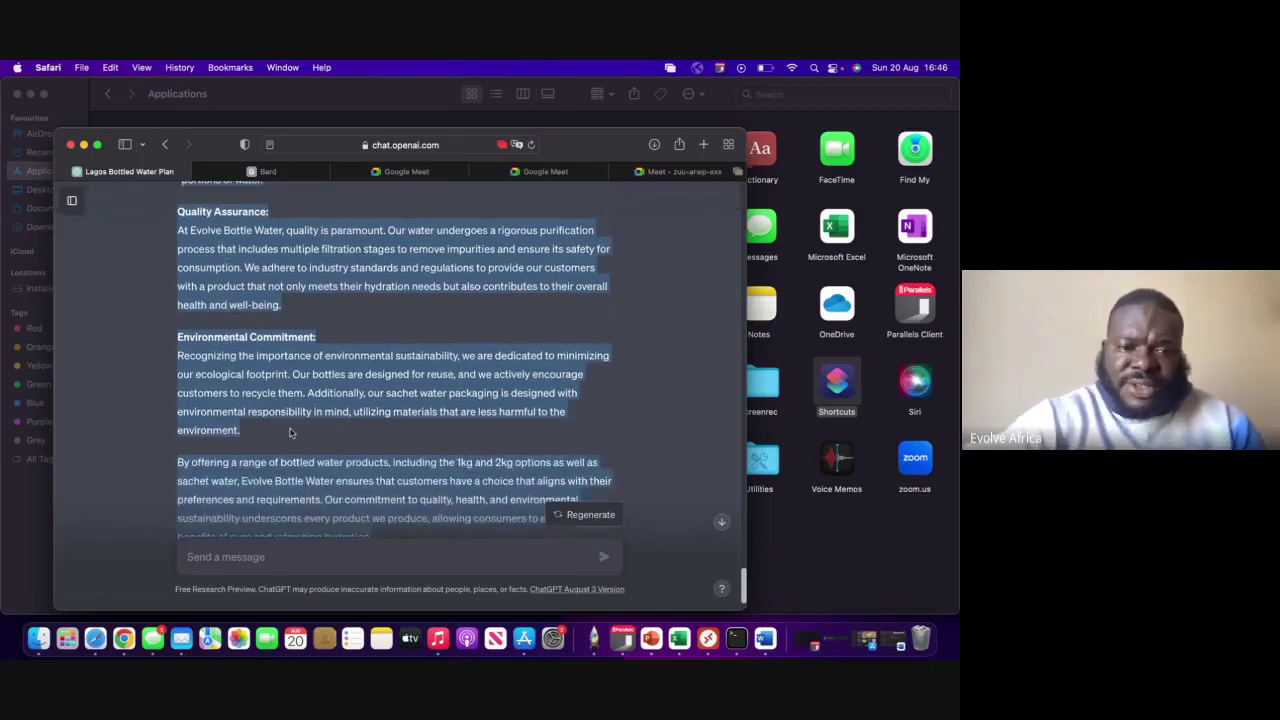
{"action": "scroll", "coordinate": [290, 432], "scroll_direction": "down", "scroll_amount": 2}
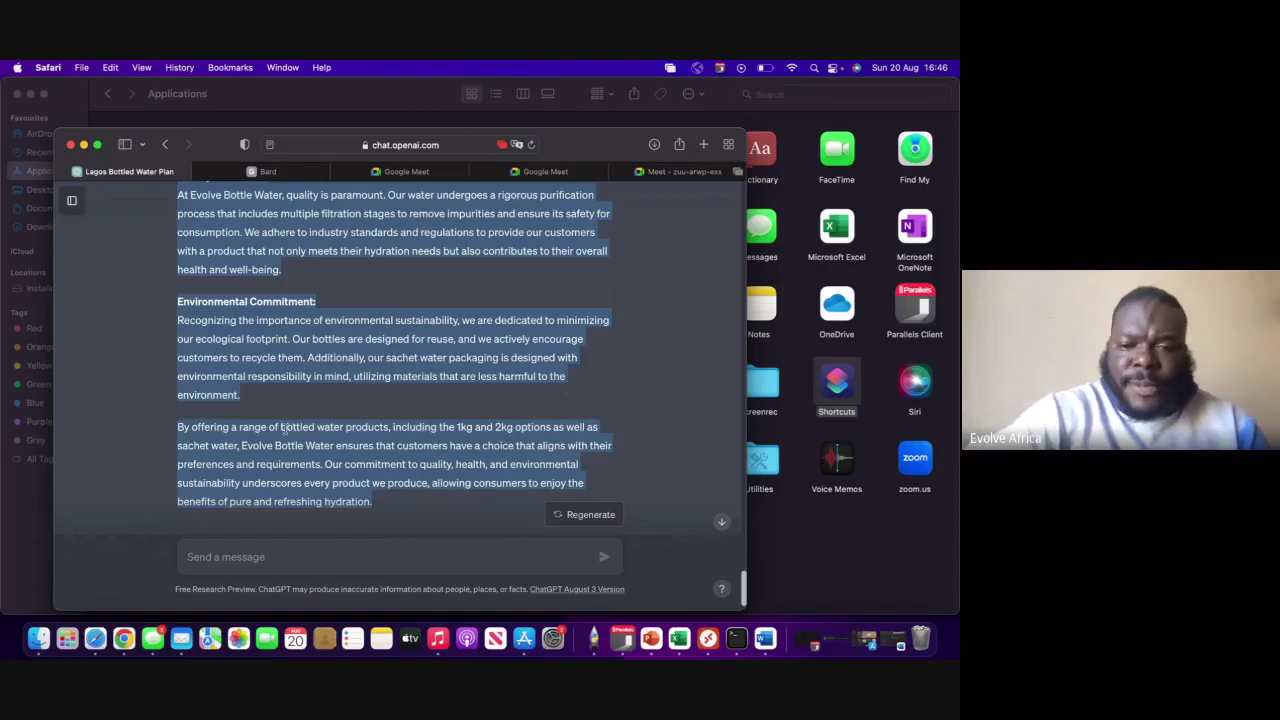
{"action": "left_click", "coordinate": [765, 640]}
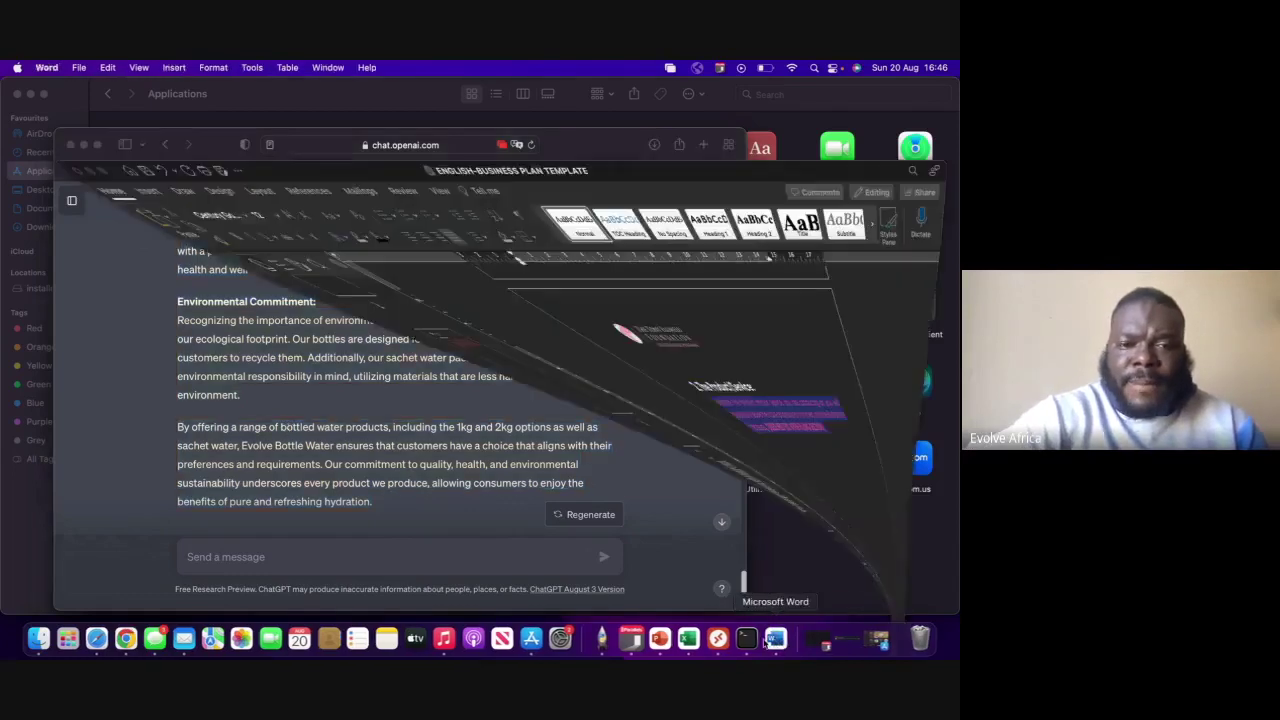
{"action": "key", "text": "super+v"}
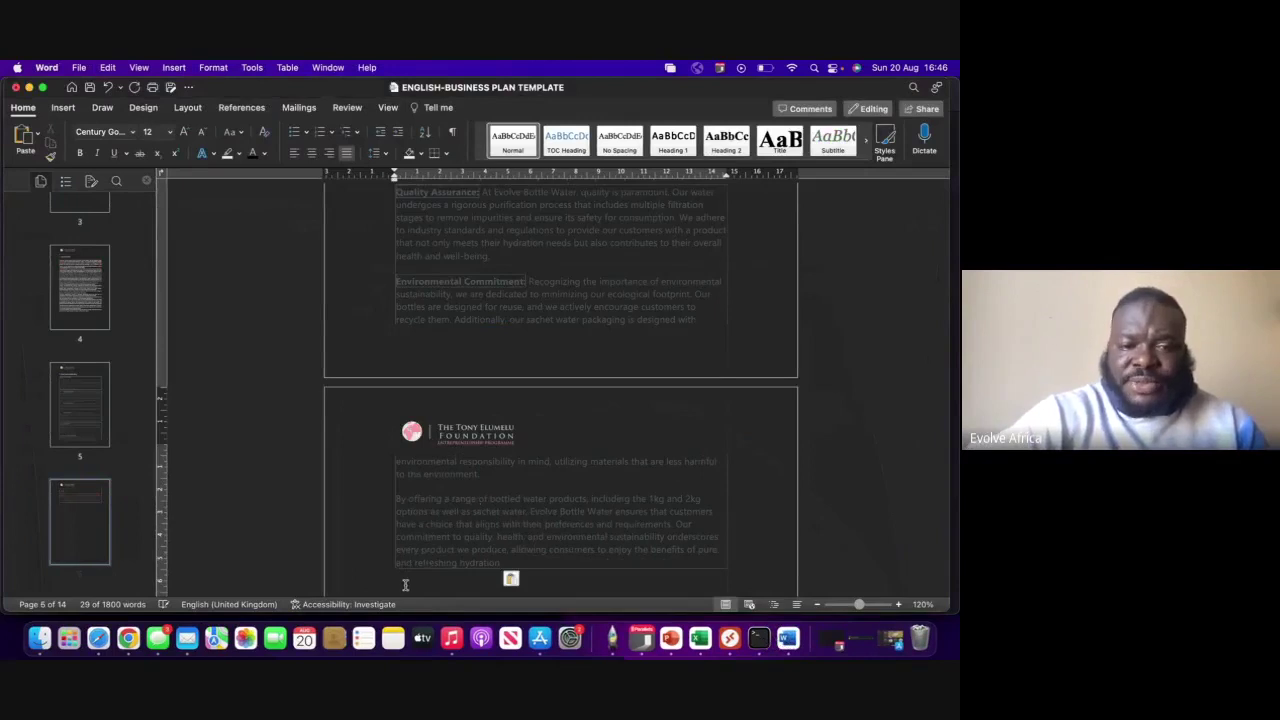
{"action": "left_click_drag", "start_coordinate": [400, 566], "coordinate": [395, 288]}
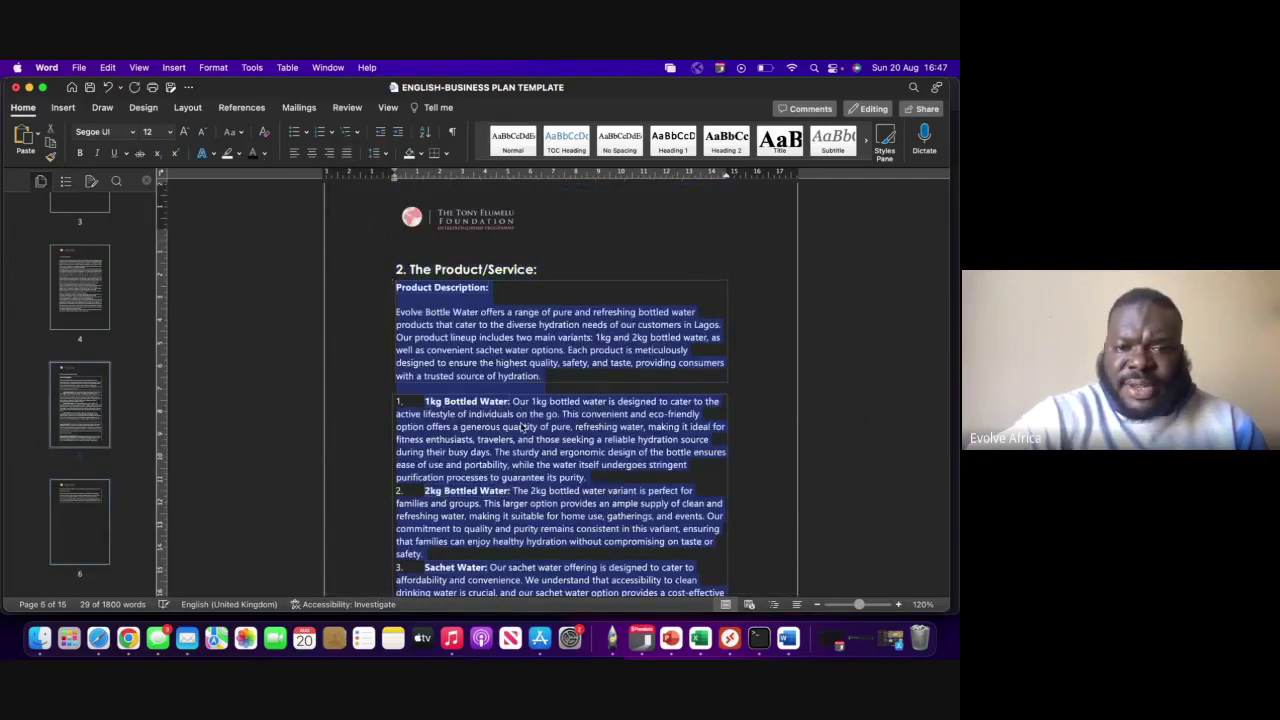
Step: Delete the surplus blank lines above the "3. Industry and Market Analysis:" heading
{"action": "scroll", "coordinate": [522, 428], "scroll_direction": "down", "scroll_amount": 10}
{"action": "key", "text": "BackSpace"}
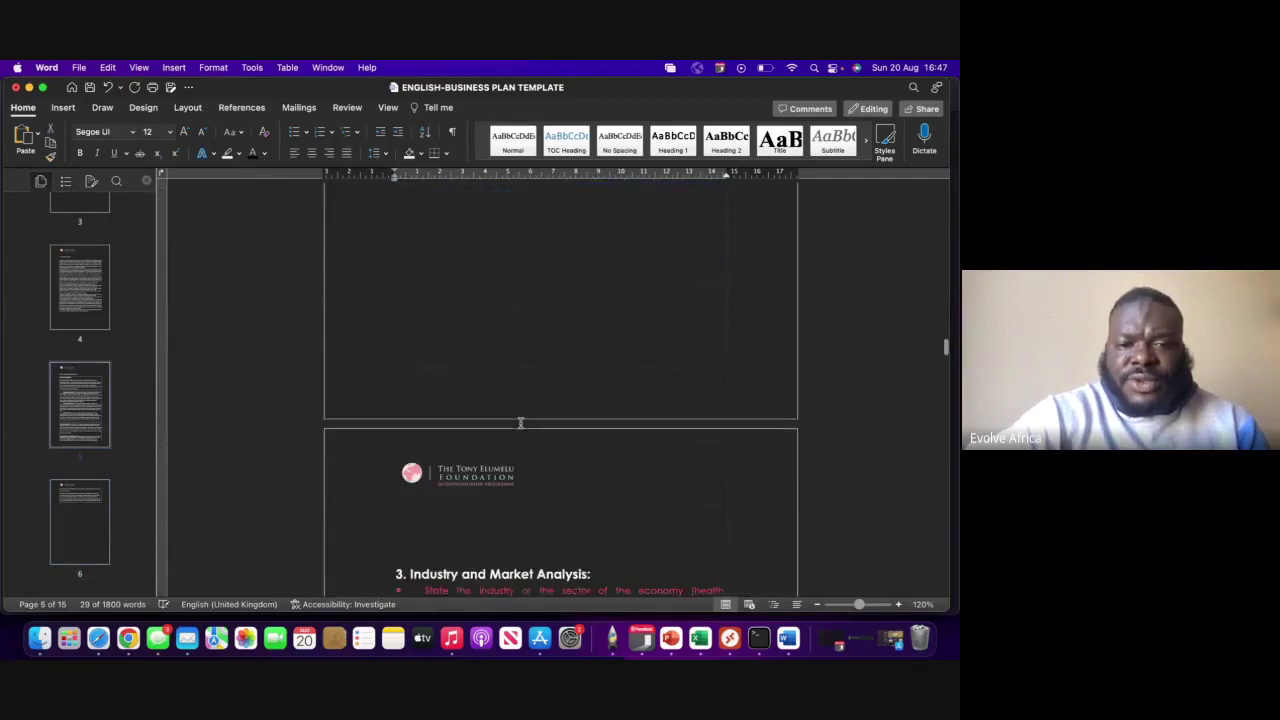
{"action": "left_click", "coordinate": [391, 449]}
{"action": "key", "text": "BackSpace"}
{"action": "key", "text": "BackSpace"}
{"action": "key", "text": "BackSpace"}
{"action": "key", "text": "BackSpace"}
{"action": "key", "text": "BackSpace"}
{"action": "key", "text": "BackSpace"}
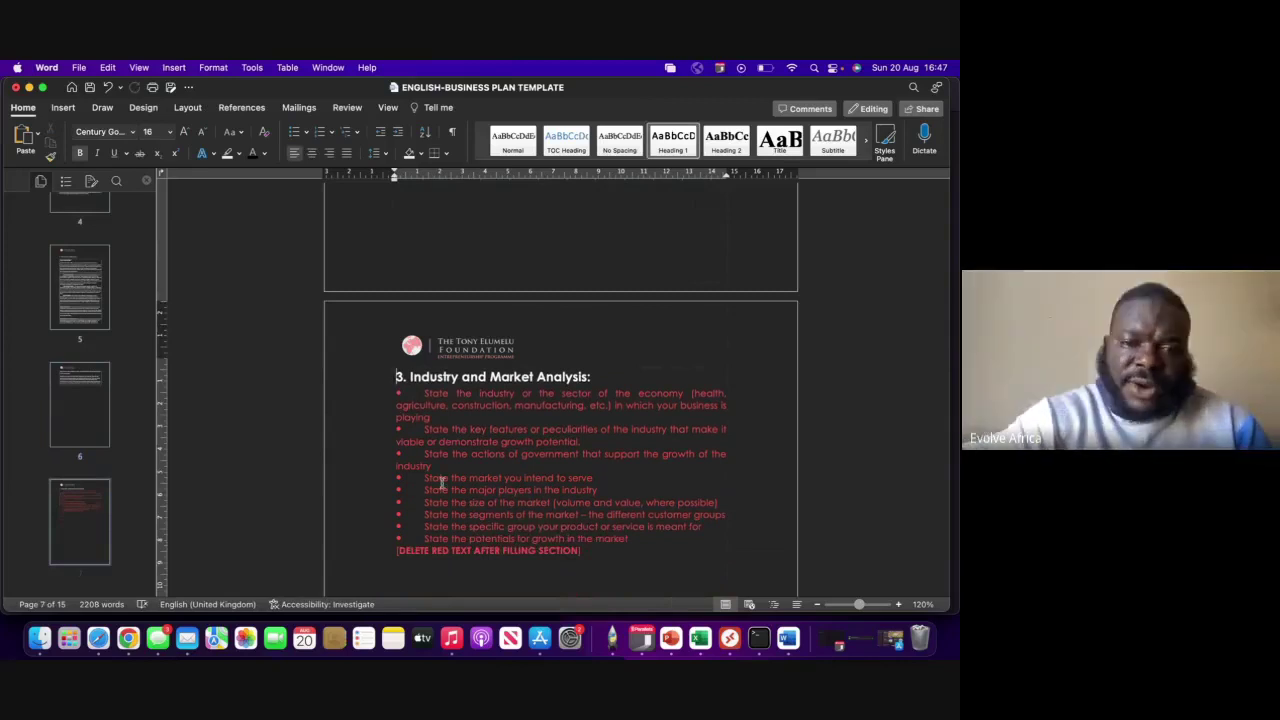
Step: Delete the delete-red-text note from section 3 and copy its bullet prompts into a new ChatGPT message in Safari
{"action": "triple_click", "coordinate": [463, 551]}
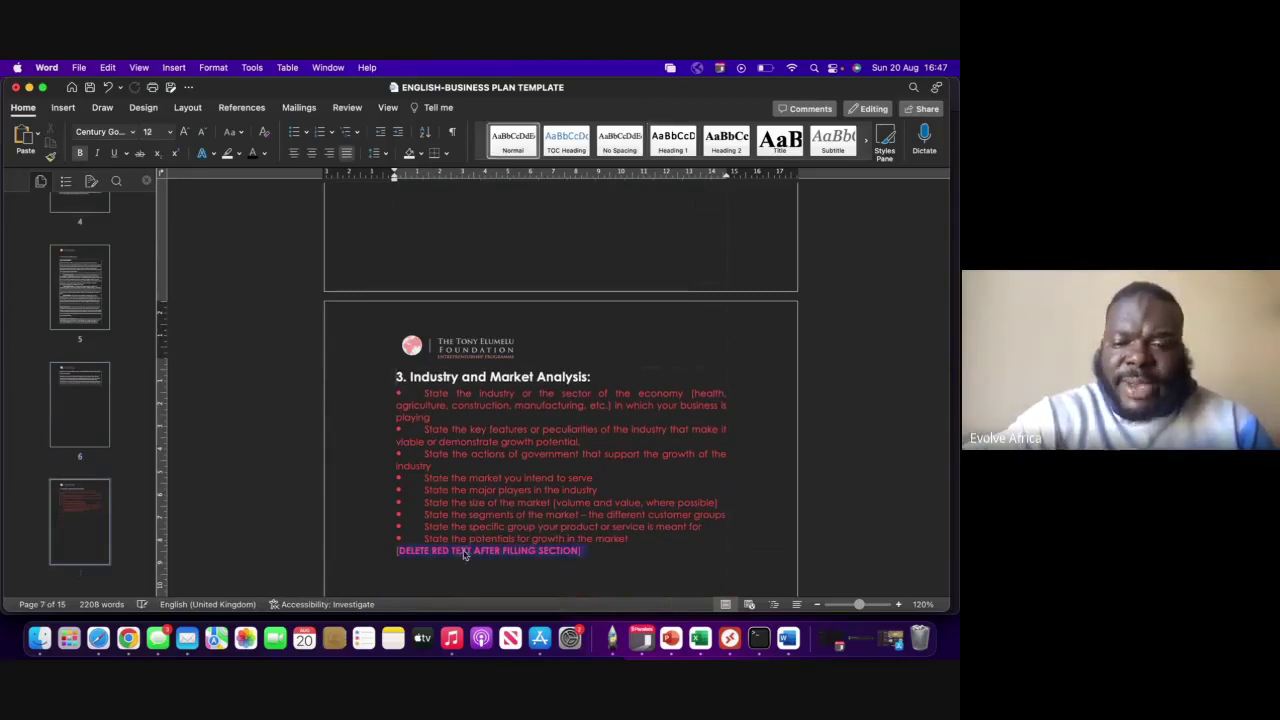
{"action": "key", "text": "BackSpace"}
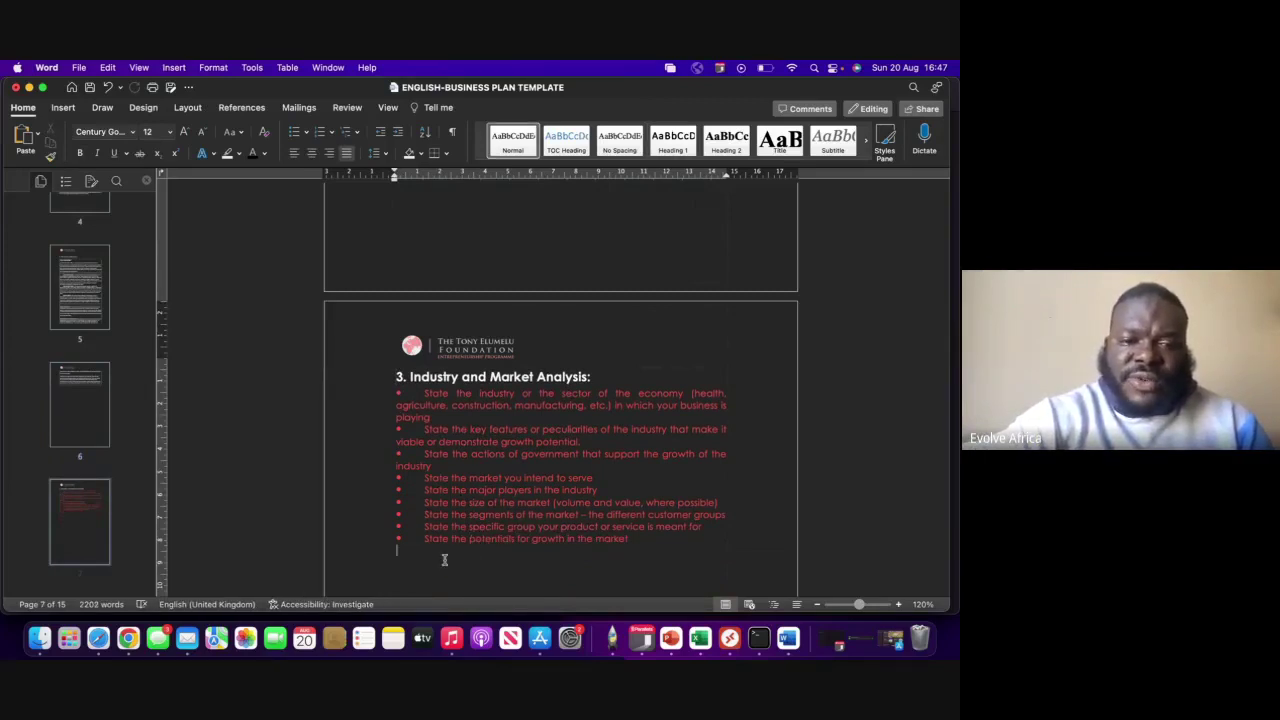
{"action": "left_click_drag", "start_coordinate": [443, 550], "coordinate": [405, 399]}
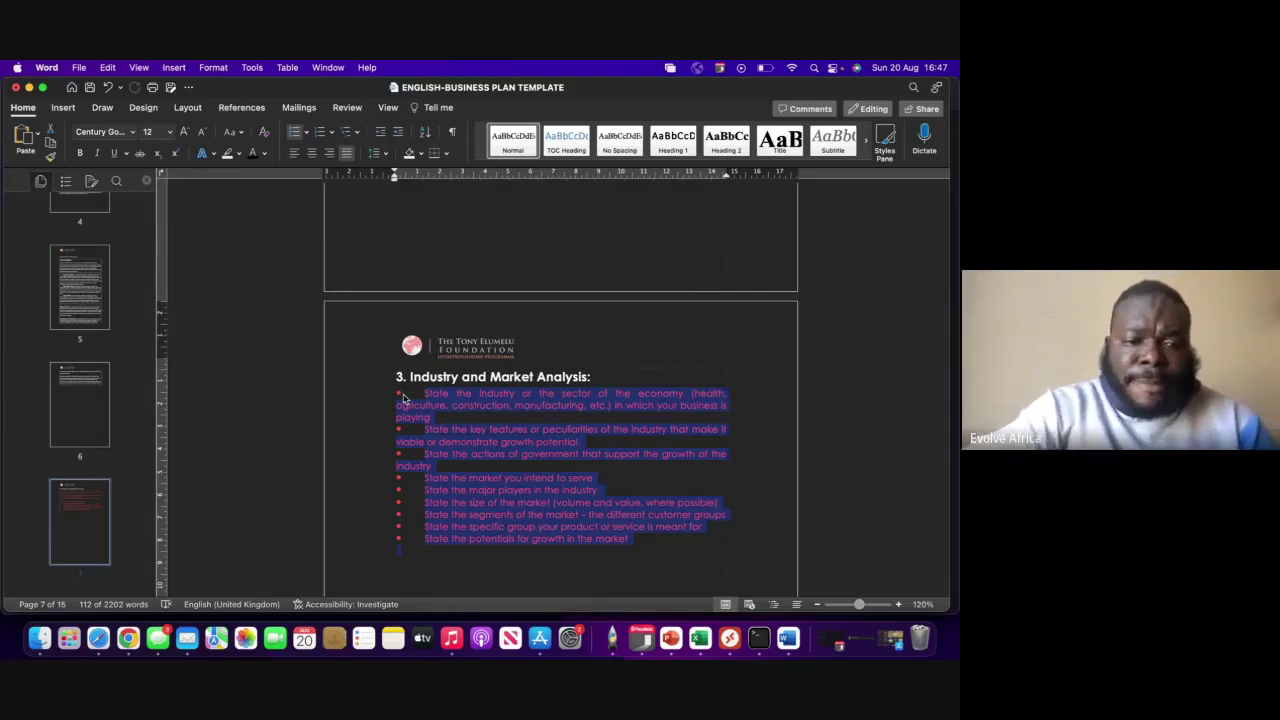
{"action": "left_click", "coordinate": [98, 637]}
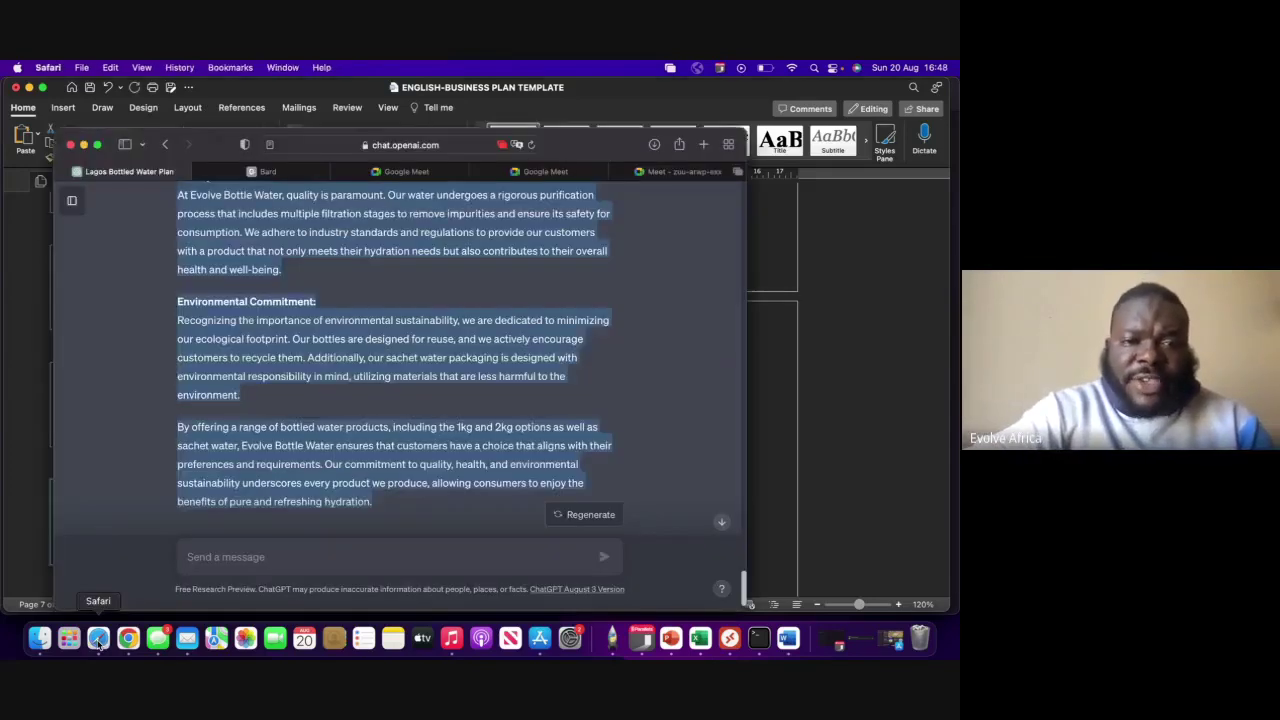
{"action": "left_click", "coordinate": [314, 563]}
{"action": "key", "text": "super+v"}
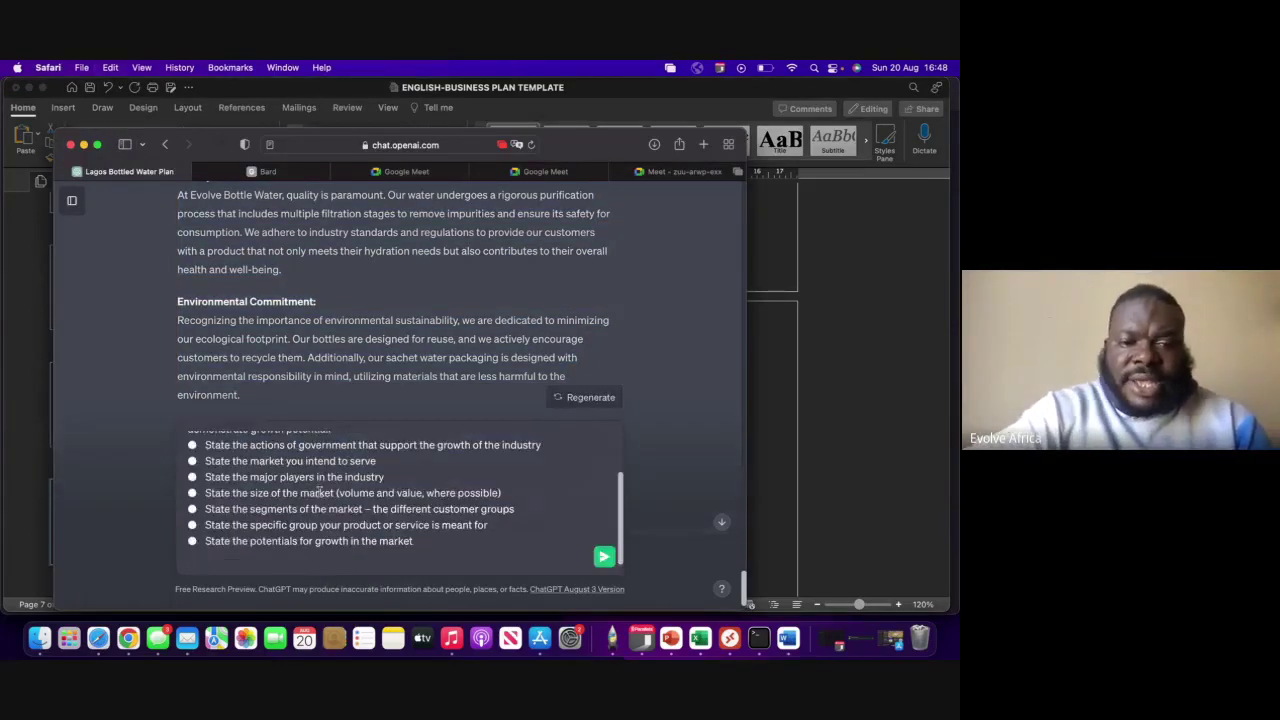
Step: Check the pasted industry and market prompts in the message and send them to ChatGPT
{"action": "scroll", "coordinate": [320, 490], "scroll_direction": "up", "scroll_amount": 3}
{"action": "scroll", "coordinate": [320, 488], "scroll_direction": "down", "scroll_amount": 2}
{"action": "scroll", "coordinate": [320, 488], "scroll_direction": "up", "scroll_amount": 2}
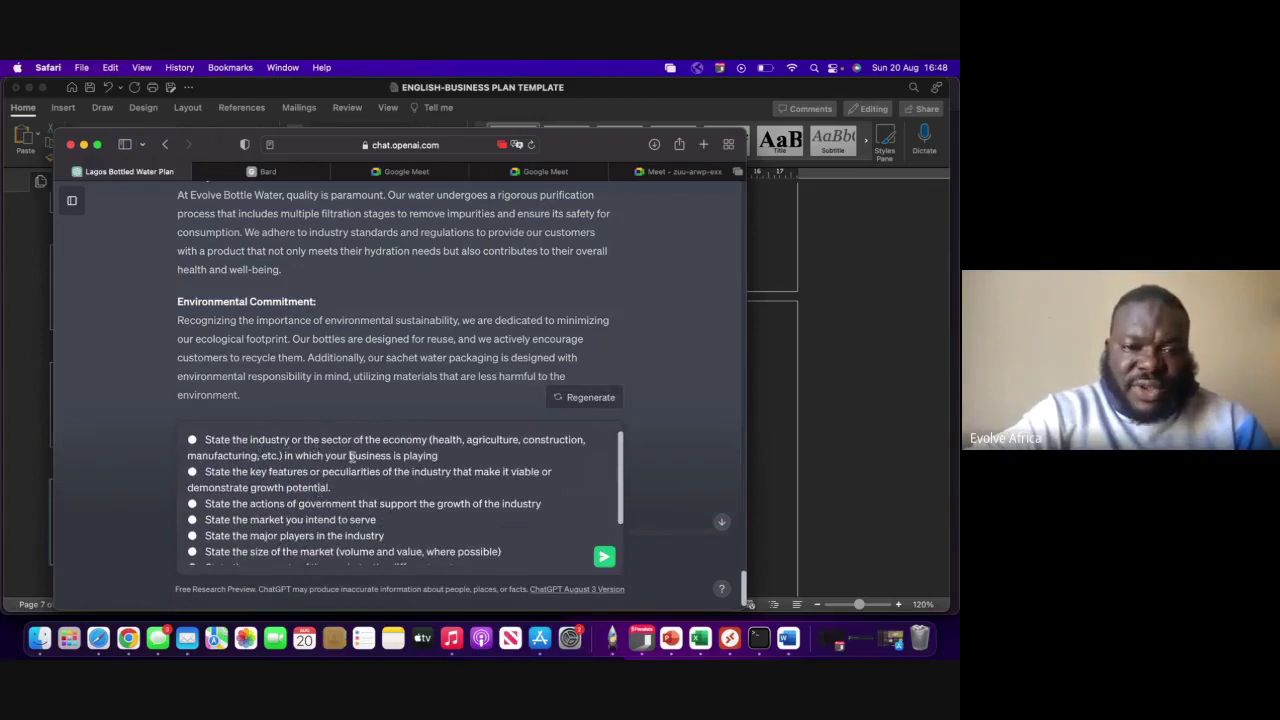
{"action": "scroll", "coordinate": [307, 482], "scroll_direction": "down", "scroll_amount": 2}
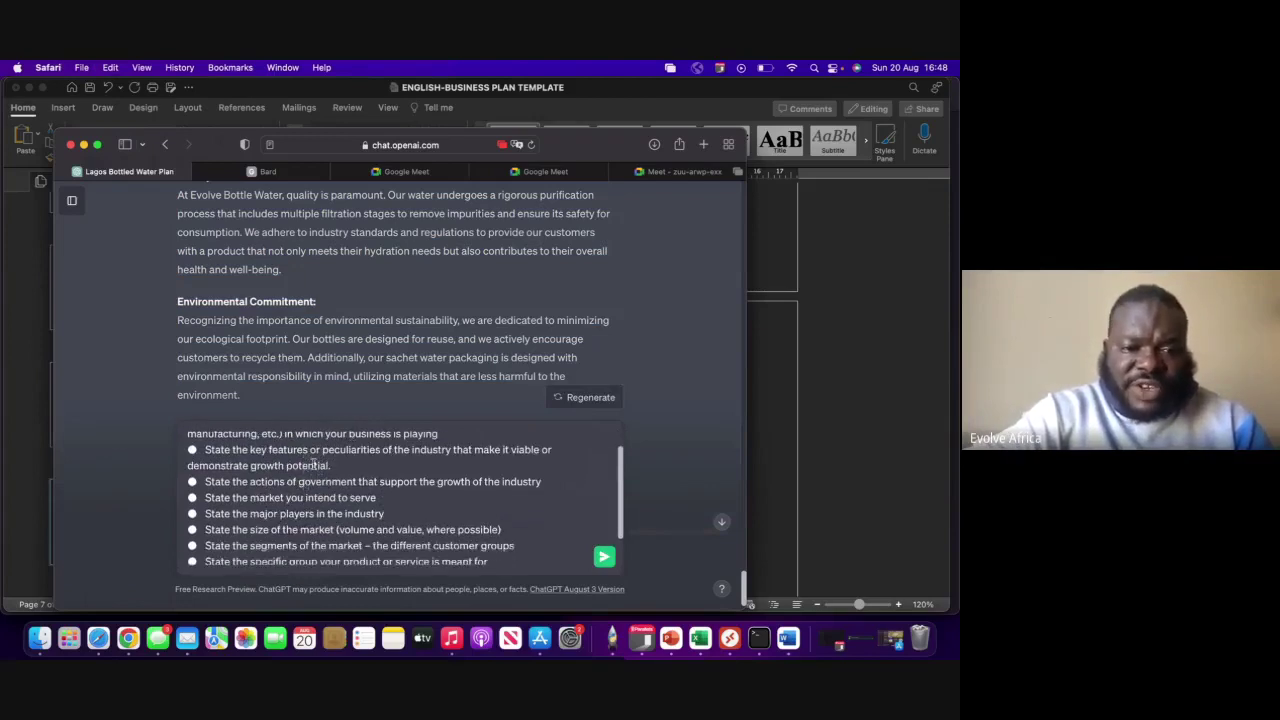
{"action": "scroll", "coordinate": [298, 490], "scroll_direction": "down", "scroll_amount": 2}
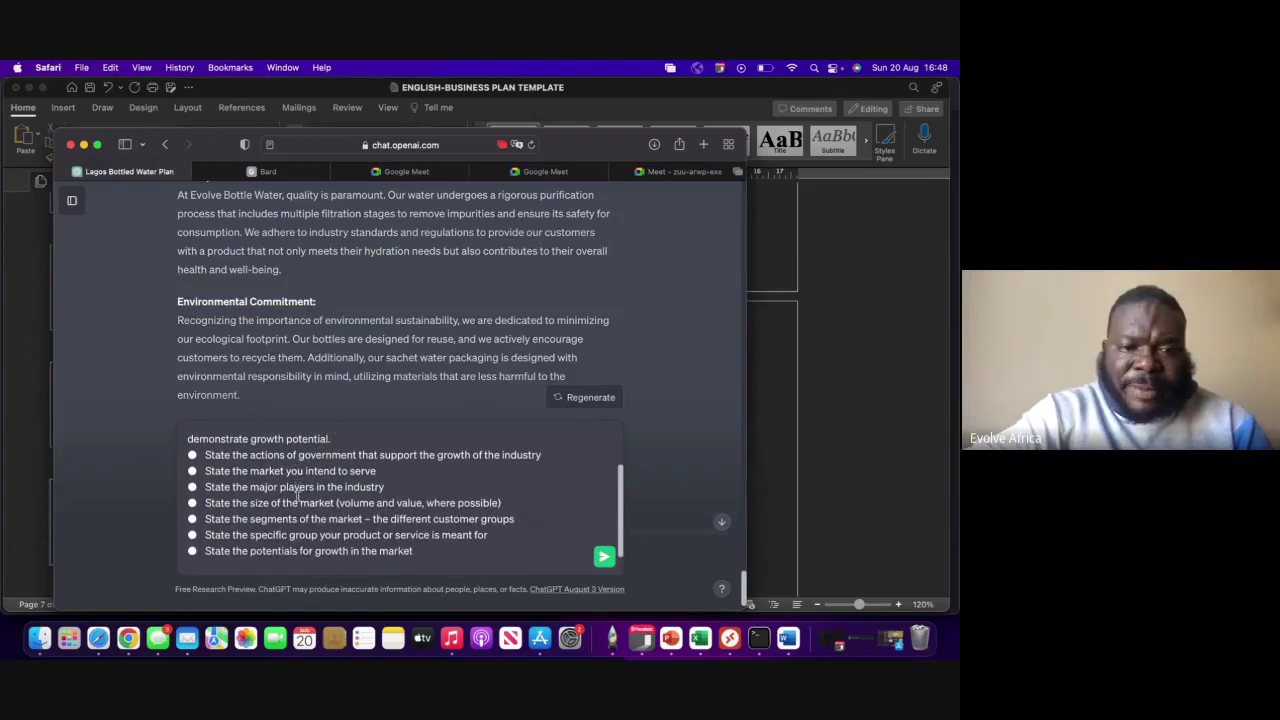
{"action": "scroll", "coordinate": [298, 490], "scroll_direction": "down", "scroll_amount": 1}
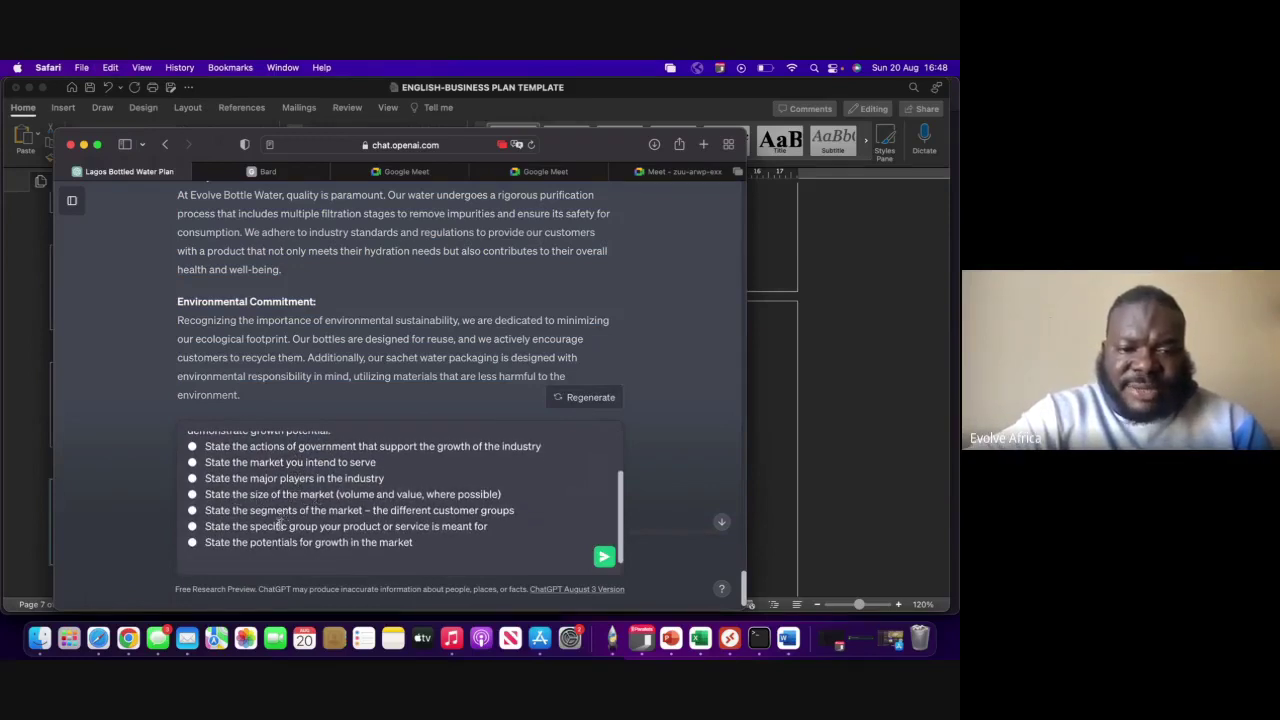
{"action": "scroll", "coordinate": [330, 533], "scroll_direction": "down", "scroll_amount": 1}
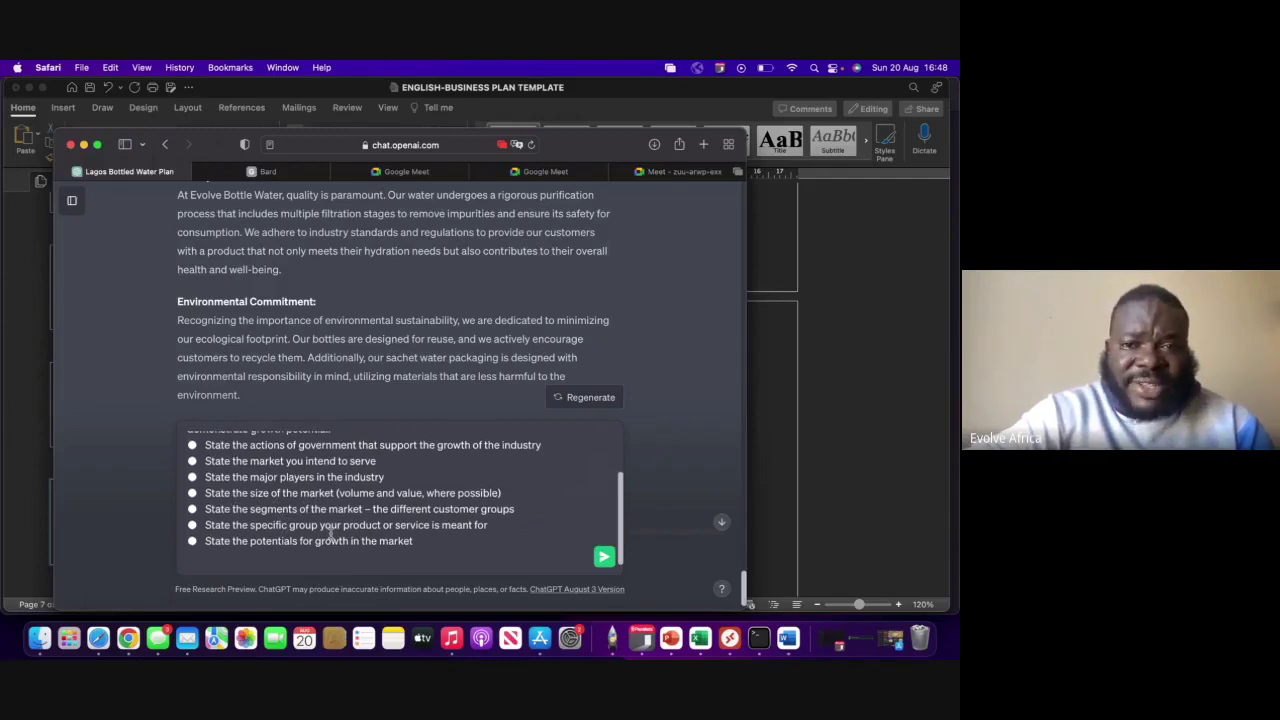
{"action": "left_click", "coordinate": [604, 558]}
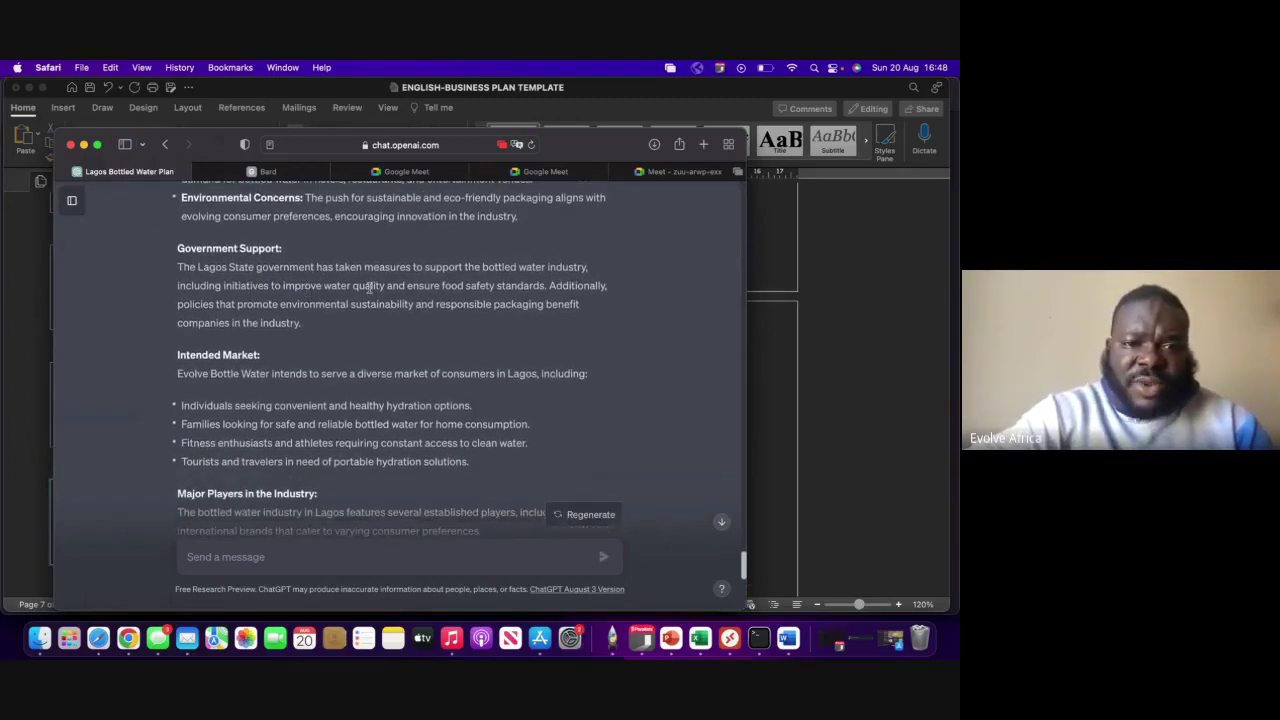
Step: Review the generated industry and market analysis through Growth Potential, and begin a follow-up message with "expa"
{"action": "scroll", "coordinate": [399, 289], "scroll_direction": "down", "scroll_amount": 5}
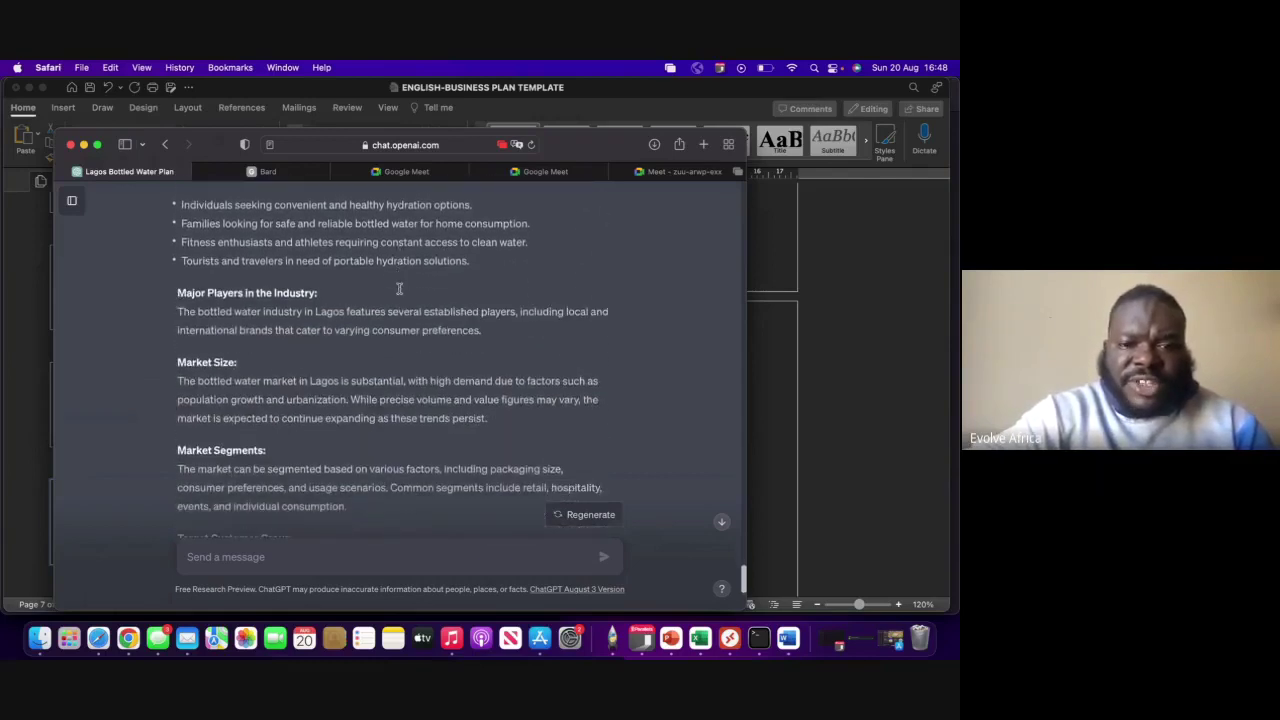
{"action": "scroll", "coordinate": [399, 289], "scroll_direction": "down", "scroll_amount": 1}
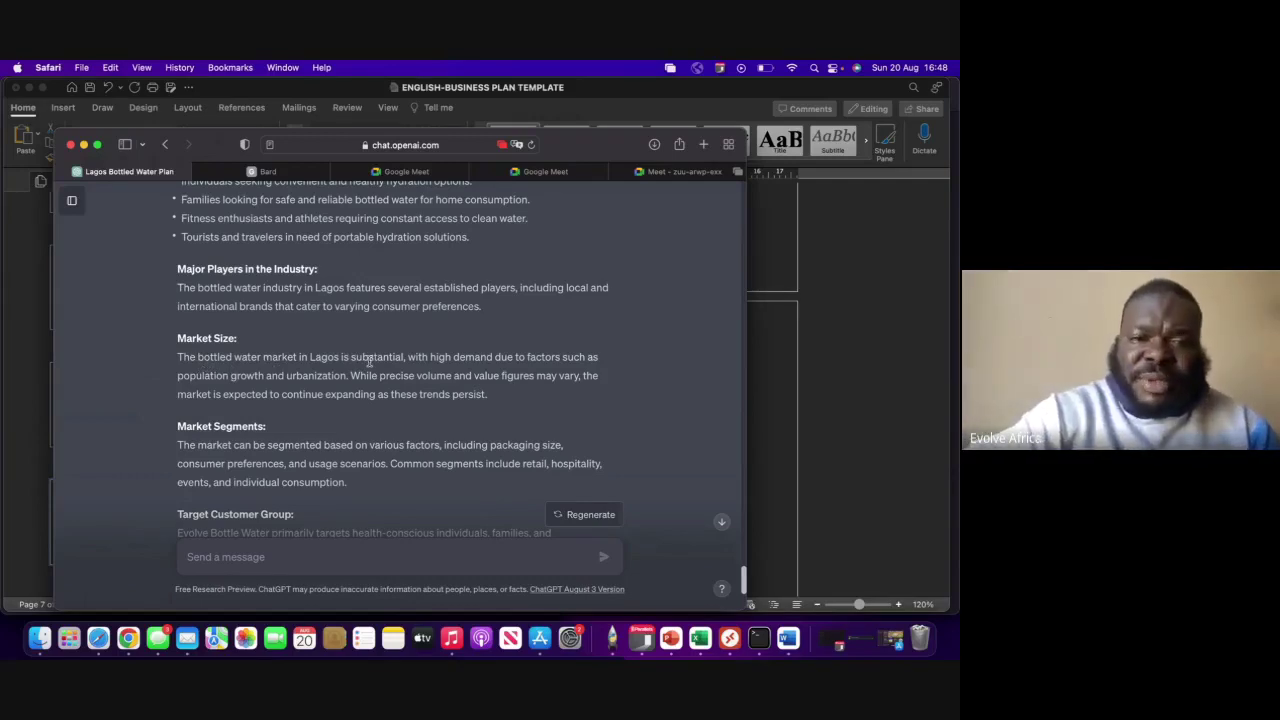
{"action": "scroll", "coordinate": [369, 362], "scroll_direction": "down", "scroll_amount": 5}
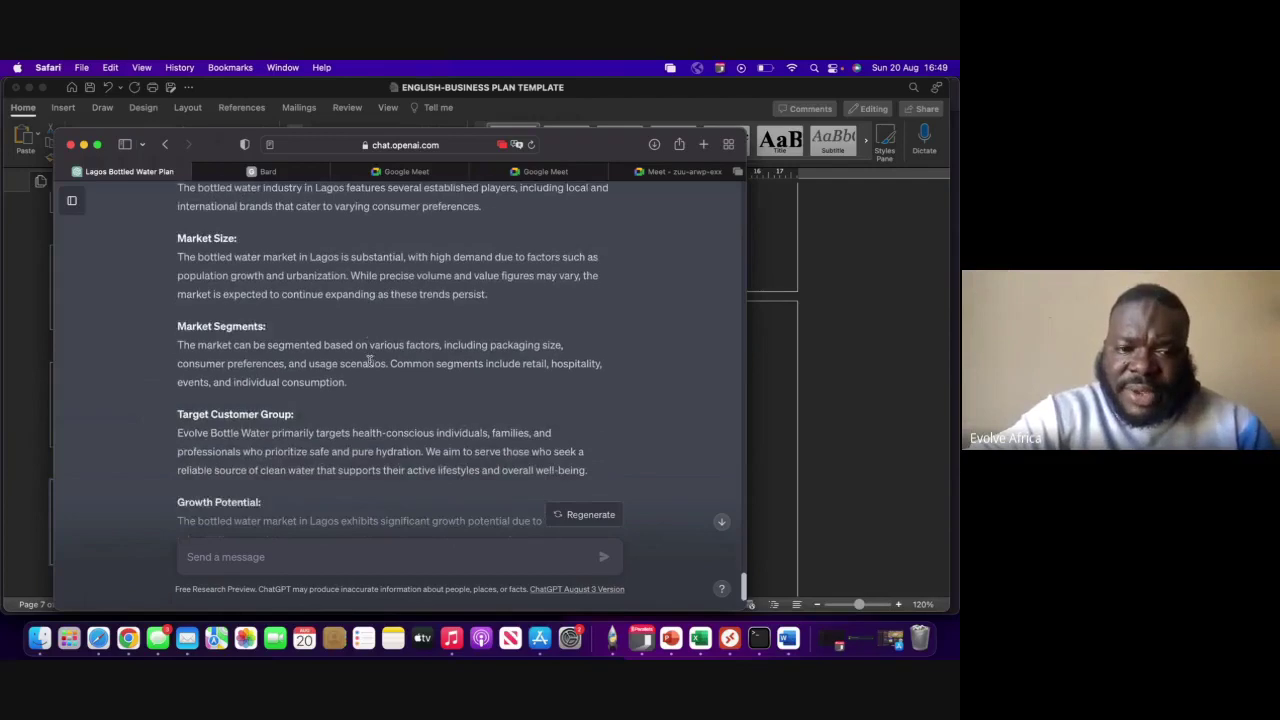
{"action": "scroll", "coordinate": [369, 362], "scroll_direction": "up", "scroll_amount": 5}
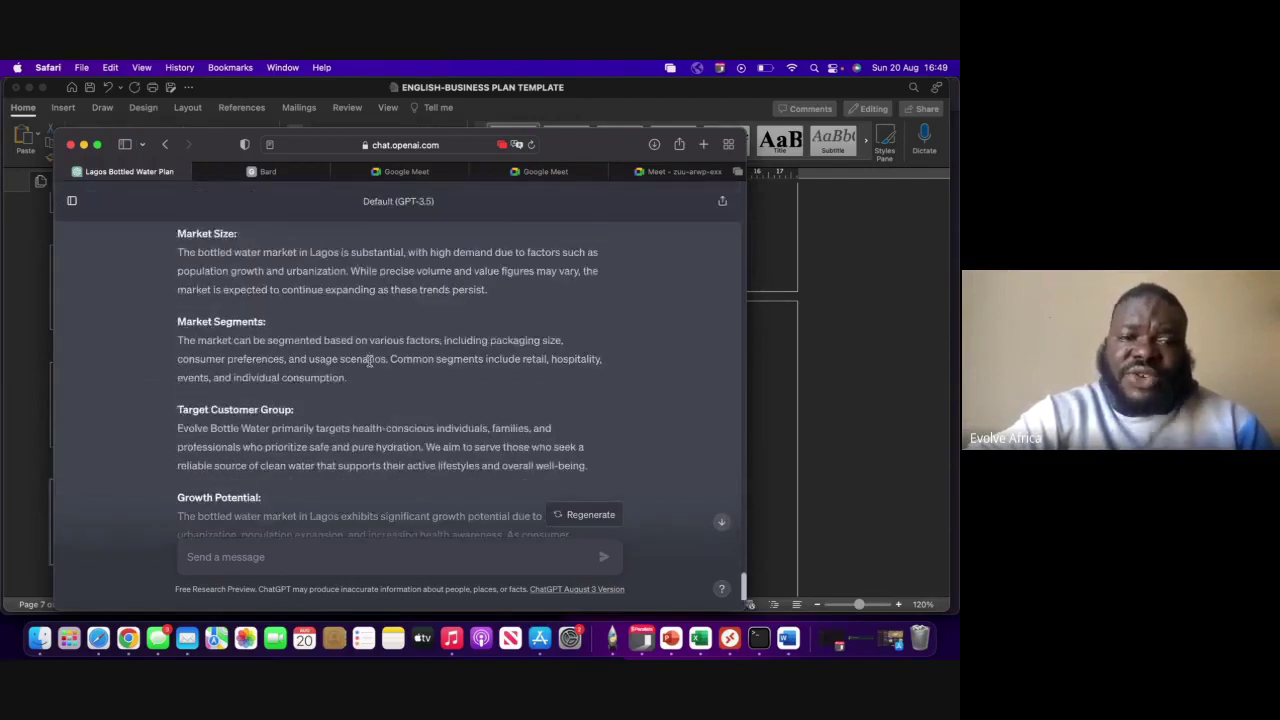
{"action": "scroll", "coordinate": [369, 362], "scroll_direction": "up", "scroll_amount": 3}
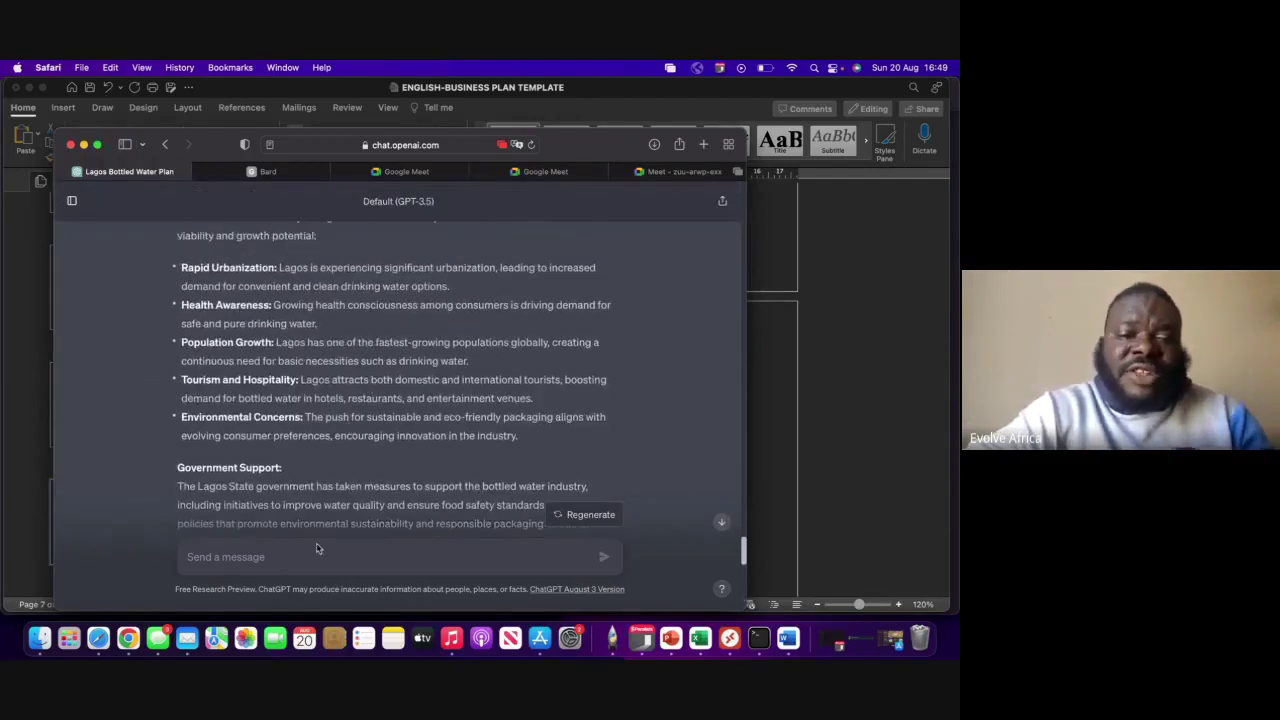
{"action": "left_click", "coordinate": [310, 556]}
{"action": "type", "text": "expa"}
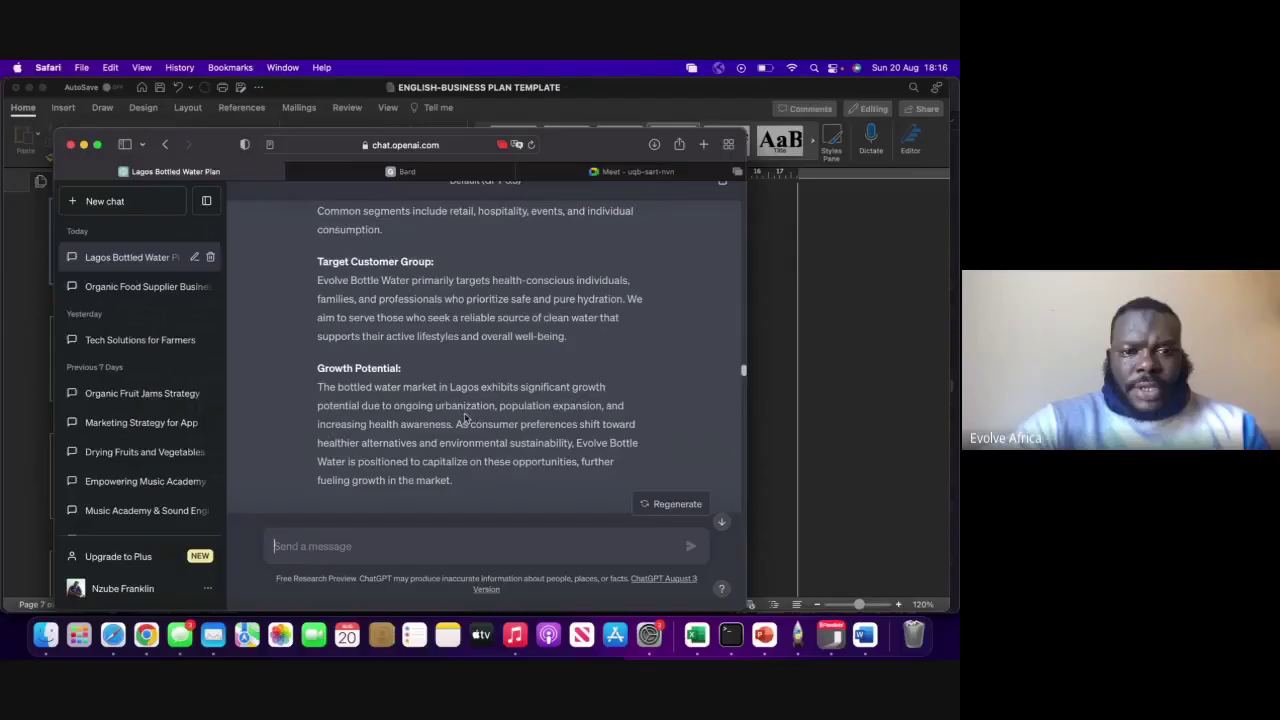
Step: Review the generated industry and market analysis and the follow-up version that includes numbers and figures
{"action": "scroll", "coordinate": [464, 418], "scroll_direction": "up", "scroll_amount": 7}
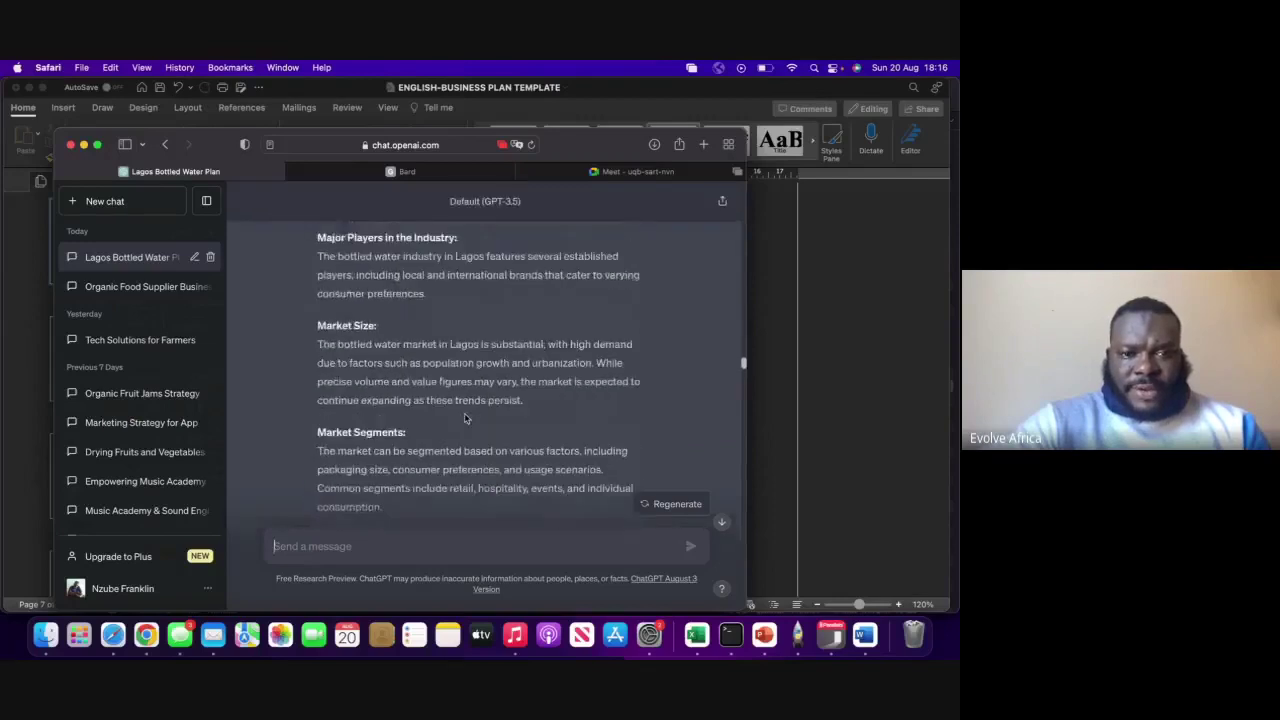
{"action": "scroll", "coordinate": [464, 418], "scroll_direction": "up", "scroll_amount": 7}
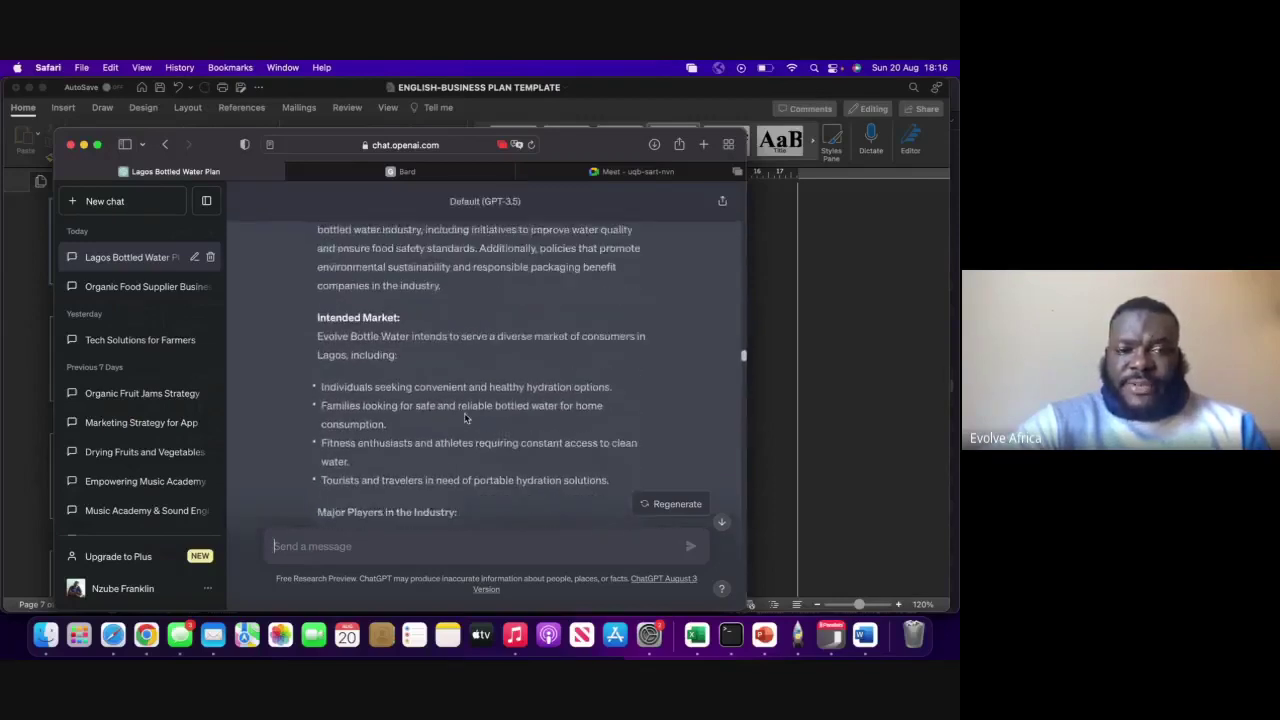
{"action": "scroll", "coordinate": [464, 418], "scroll_direction": "up", "scroll_amount": 5}
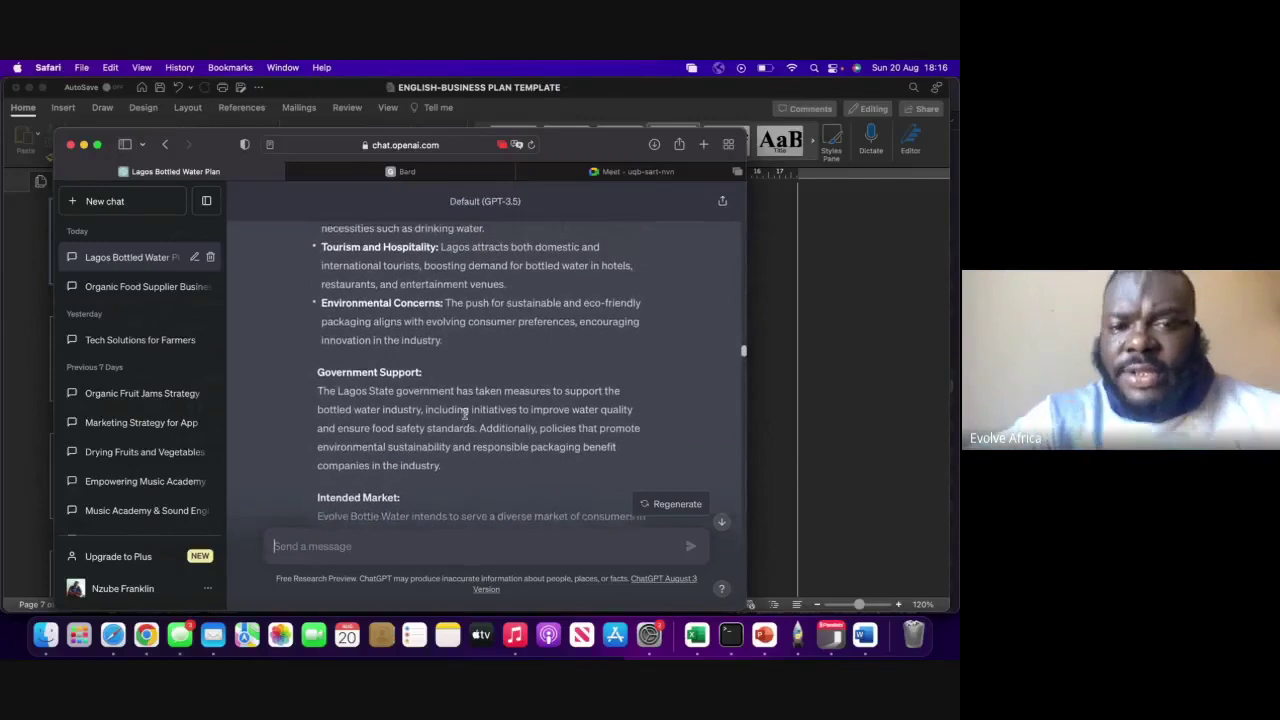
{"action": "scroll", "coordinate": [464, 415], "scroll_direction": "down", "scroll_amount": 6}
{"action": "scroll", "coordinate": [464, 415], "scroll_direction": "down", "scroll_amount": 6}
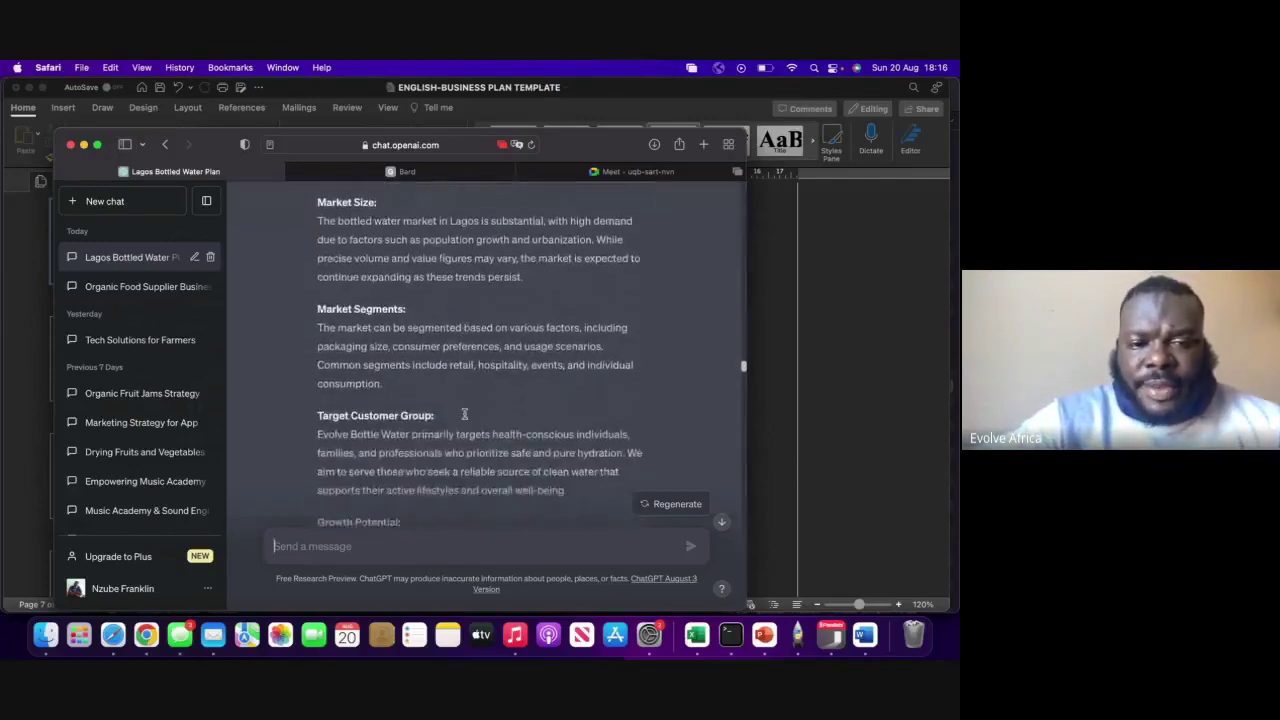
{"action": "scroll", "coordinate": [464, 415], "scroll_direction": "down", "scroll_amount": 4}
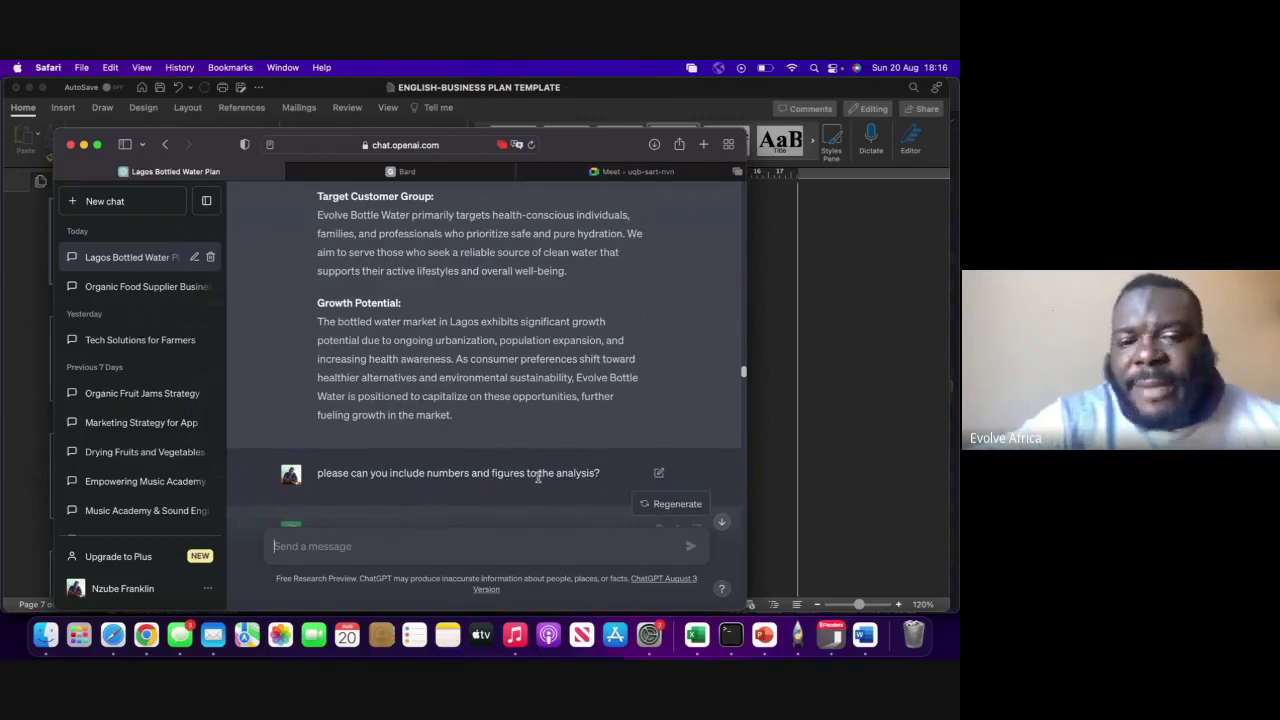
{"action": "scroll", "coordinate": [493, 470], "scroll_direction": "down", "scroll_amount": 3}
{"action": "scroll", "coordinate": [493, 470], "scroll_direction": "down", "scroll_amount": 1}
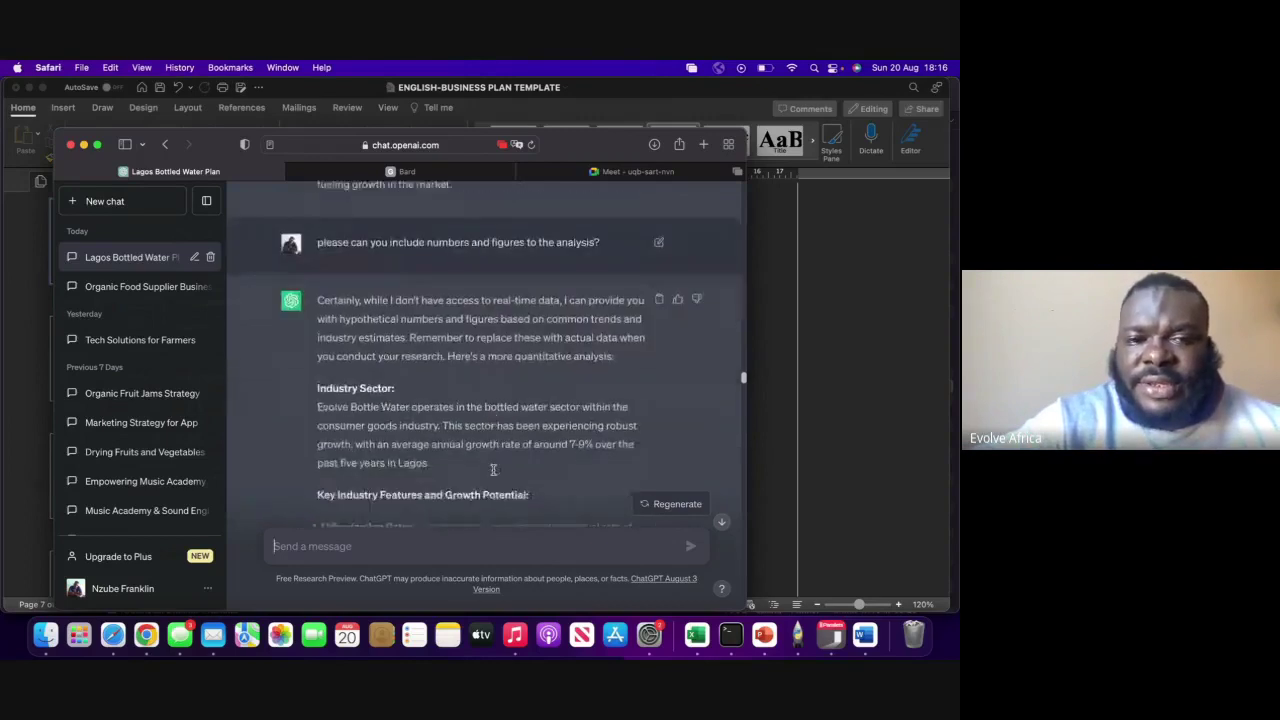
{"action": "scroll", "coordinate": [493, 470], "scroll_direction": "down", "scroll_amount": 4}
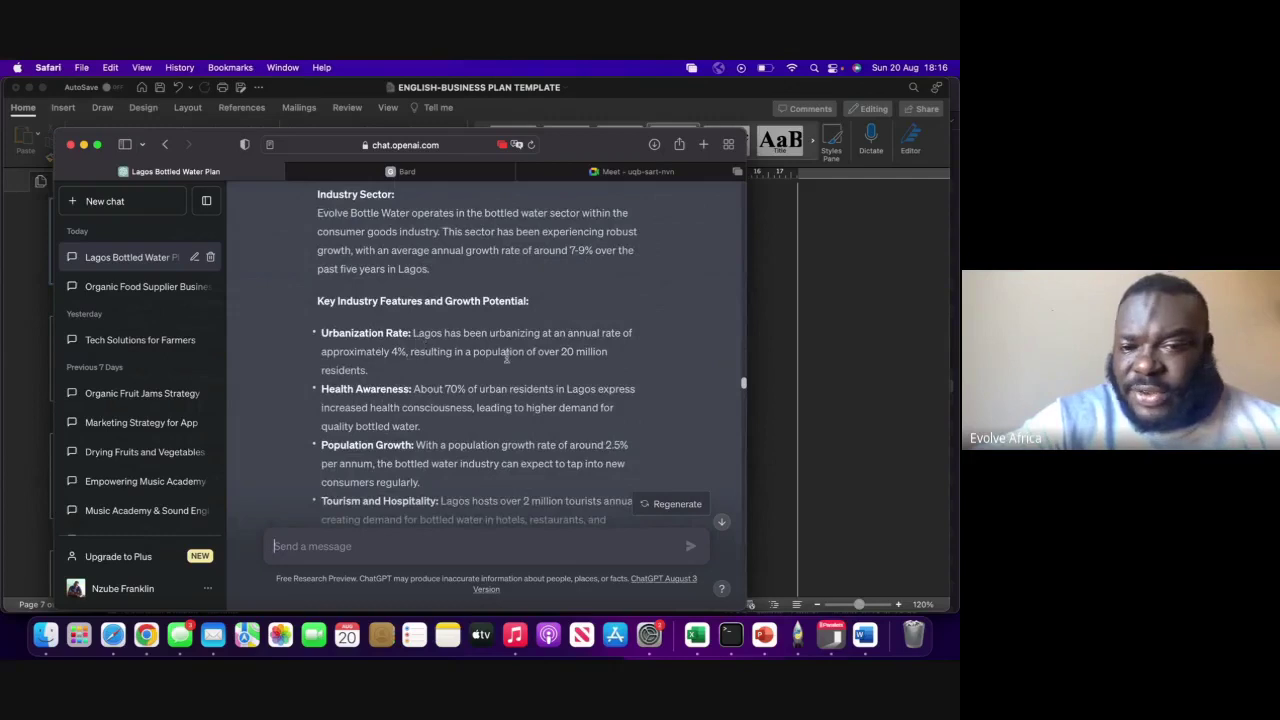
{"action": "scroll", "coordinate": [417, 416], "scroll_direction": "up", "scroll_amount": 1}
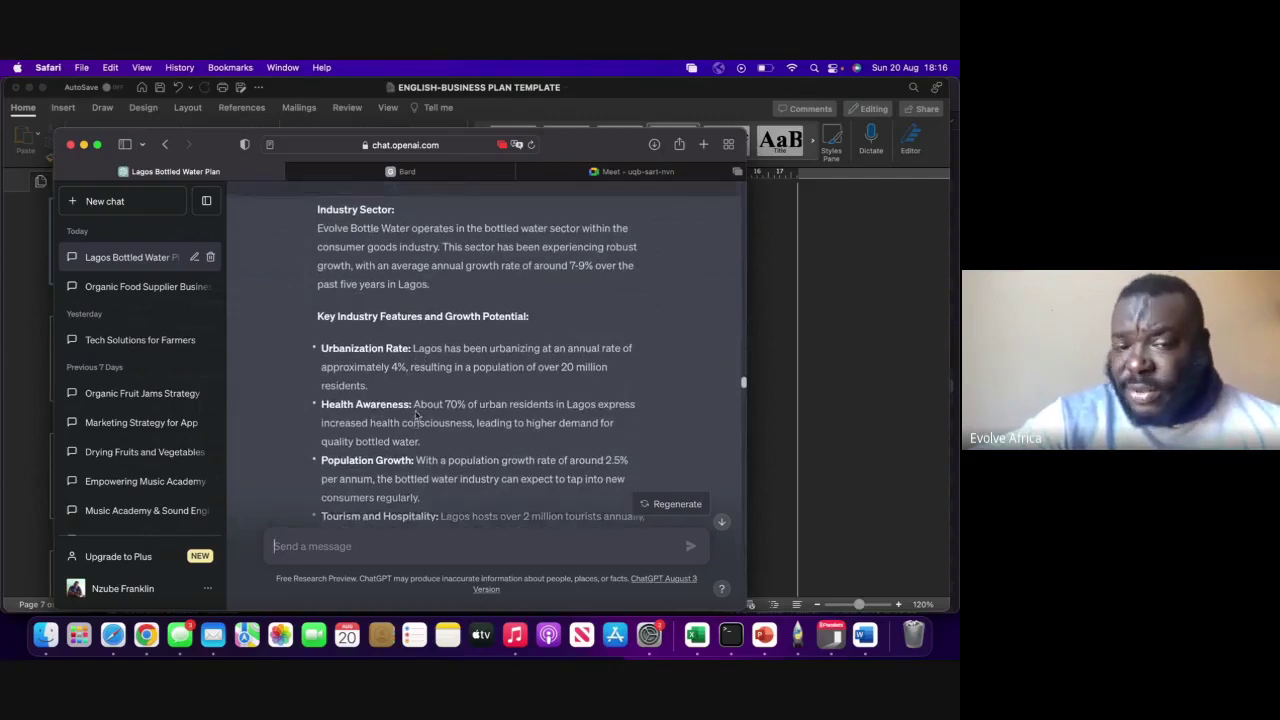
Step: Copy the quantitative analysis from Industry Sector through the closing reminder and paste it into a new Bard prompt
{"action": "scroll", "coordinate": [417, 416], "scroll_direction": "up", "scroll_amount": 4}
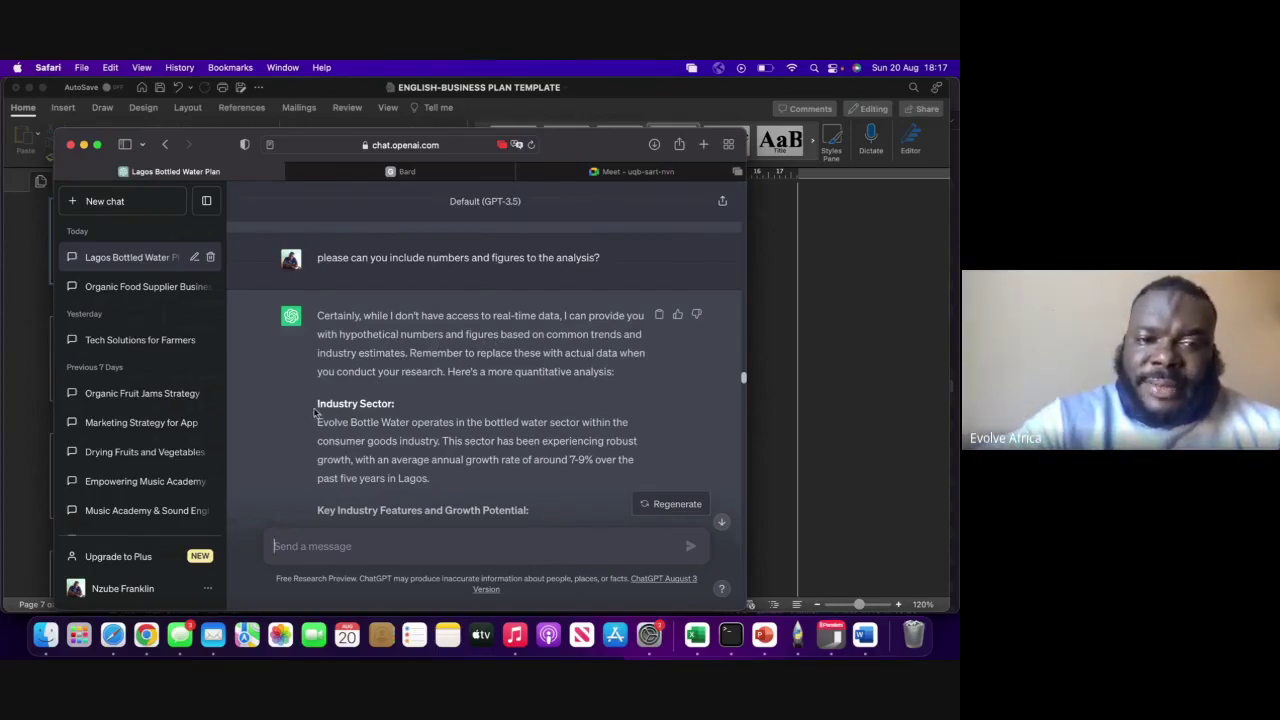
{"action": "left_click_drag", "start_coordinate": [316, 404], "coordinate": [513, 333]}
{"action": "scroll", "coordinate": [513, 335], "scroll_direction": "up", "scroll_amount": 3}
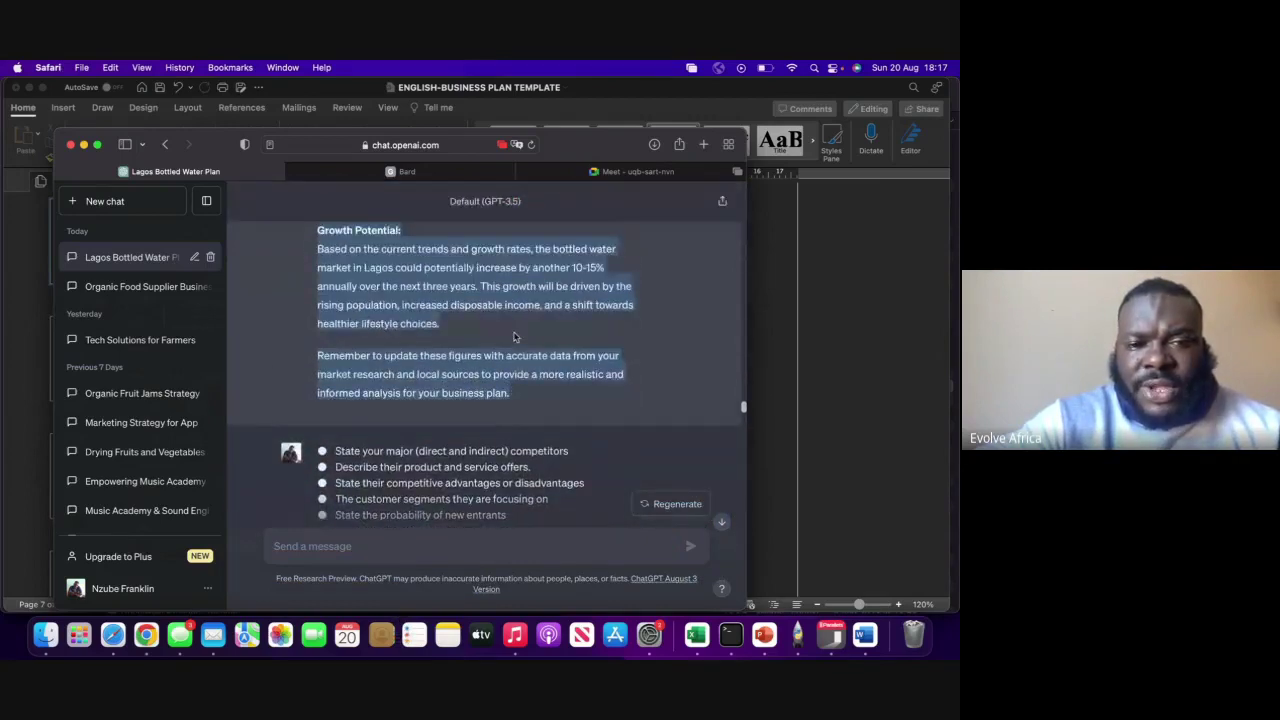
{"action": "key", "text": "super+c"}
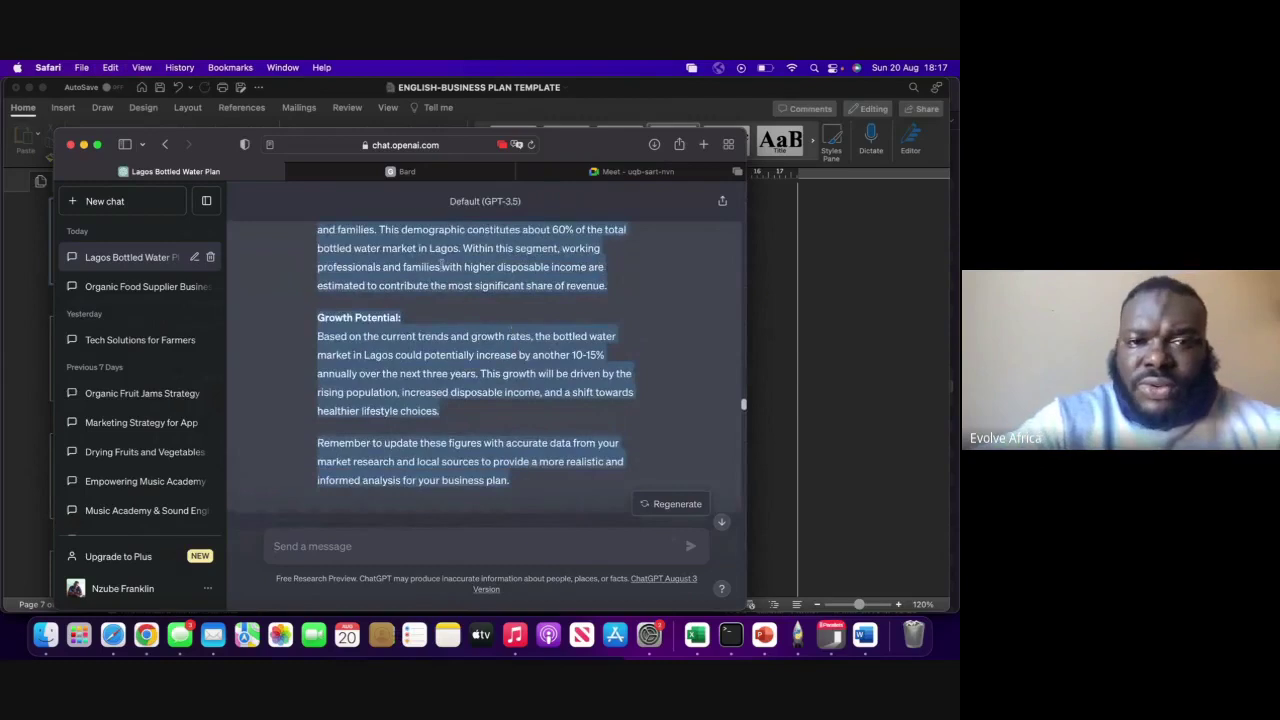
{"action": "left_click", "coordinate": [407, 172]}
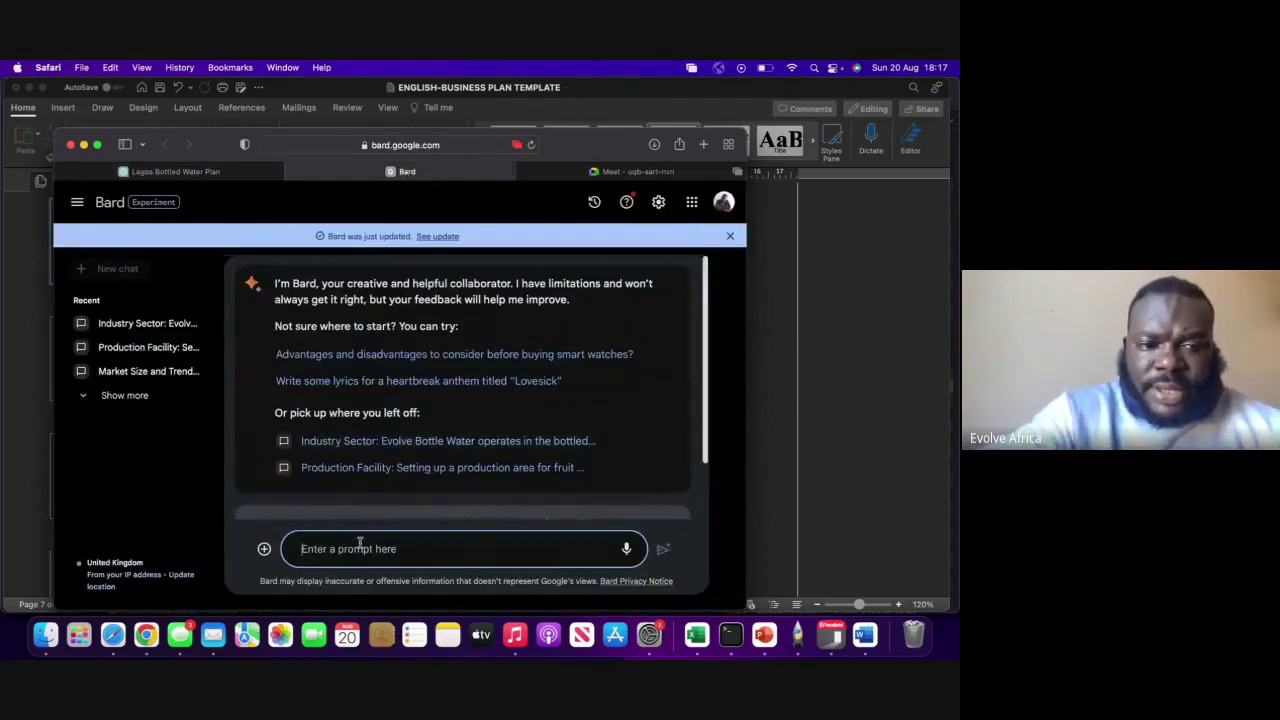
{"action": "key", "text": "super+v"}
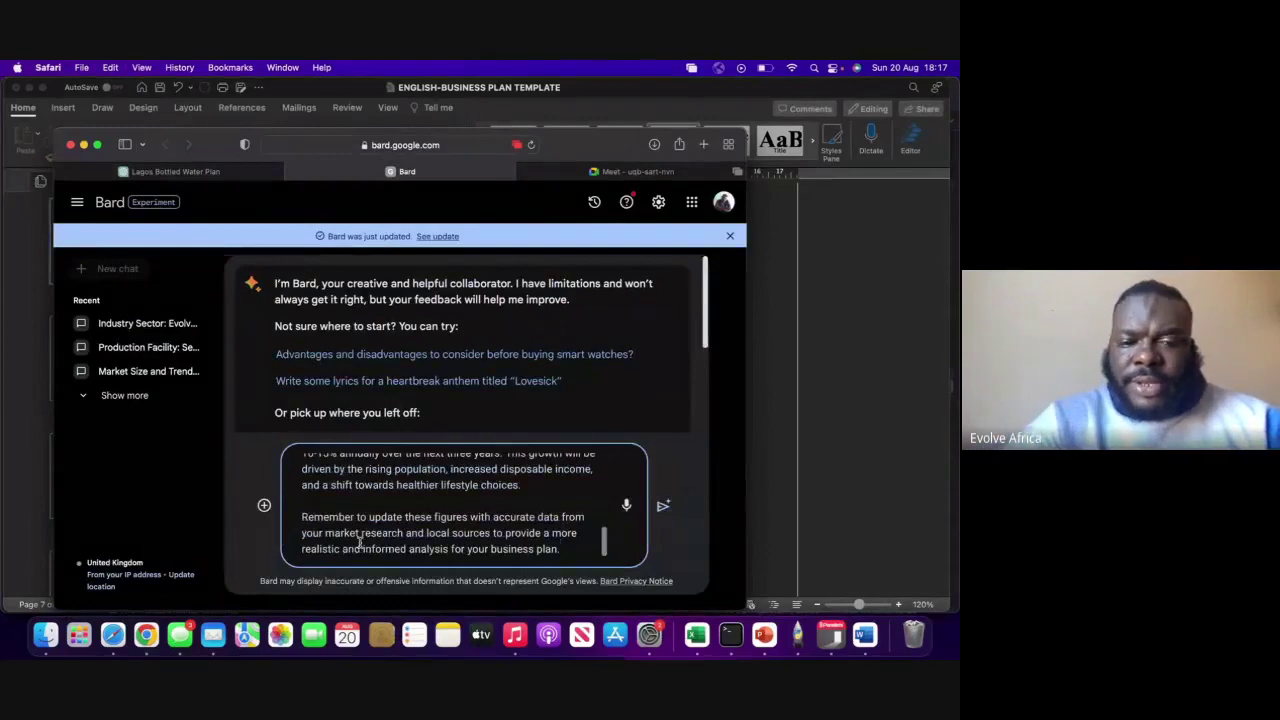
Step: Add "hey please can you rewrite this and use actual industry based umbers?" below the pasted analysis and send the prompt to Bard
{"action": "key", "text": "shift+Return"}
{"action": "key", "text": "shift+Return"}
{"action": "type", "text": "hey"}
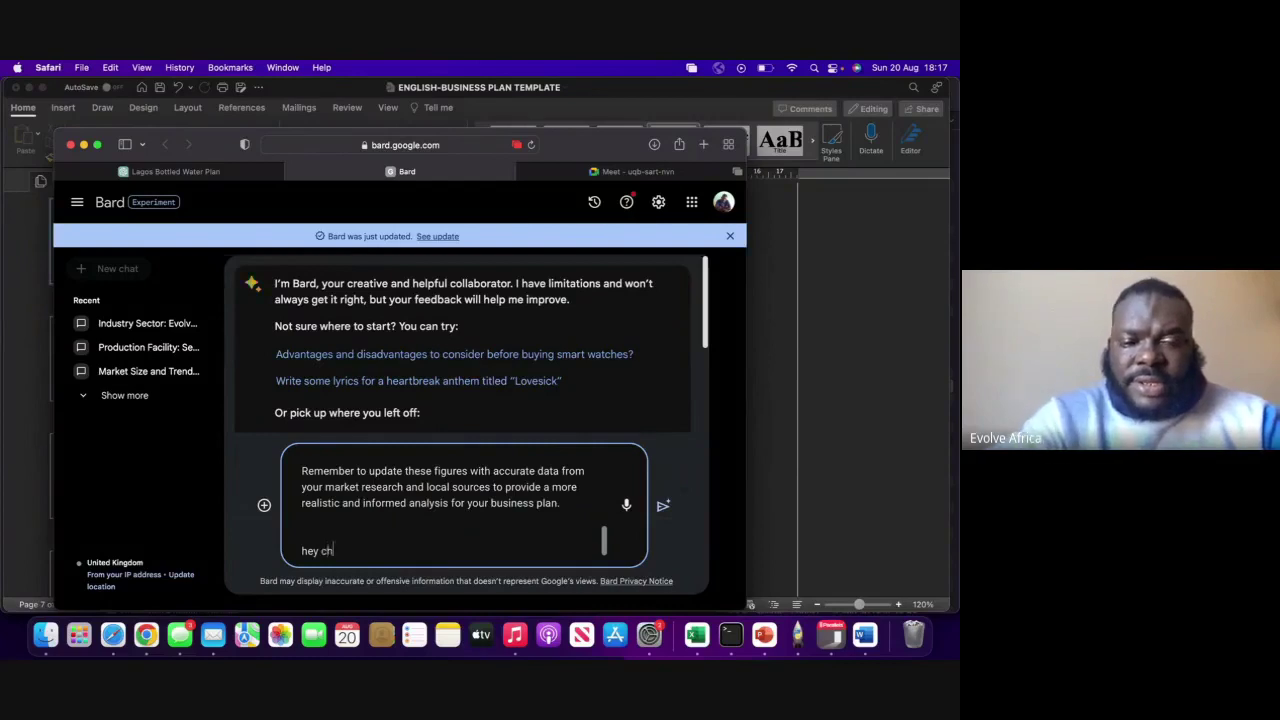
{"action": "type", "text": "please can you rew"}
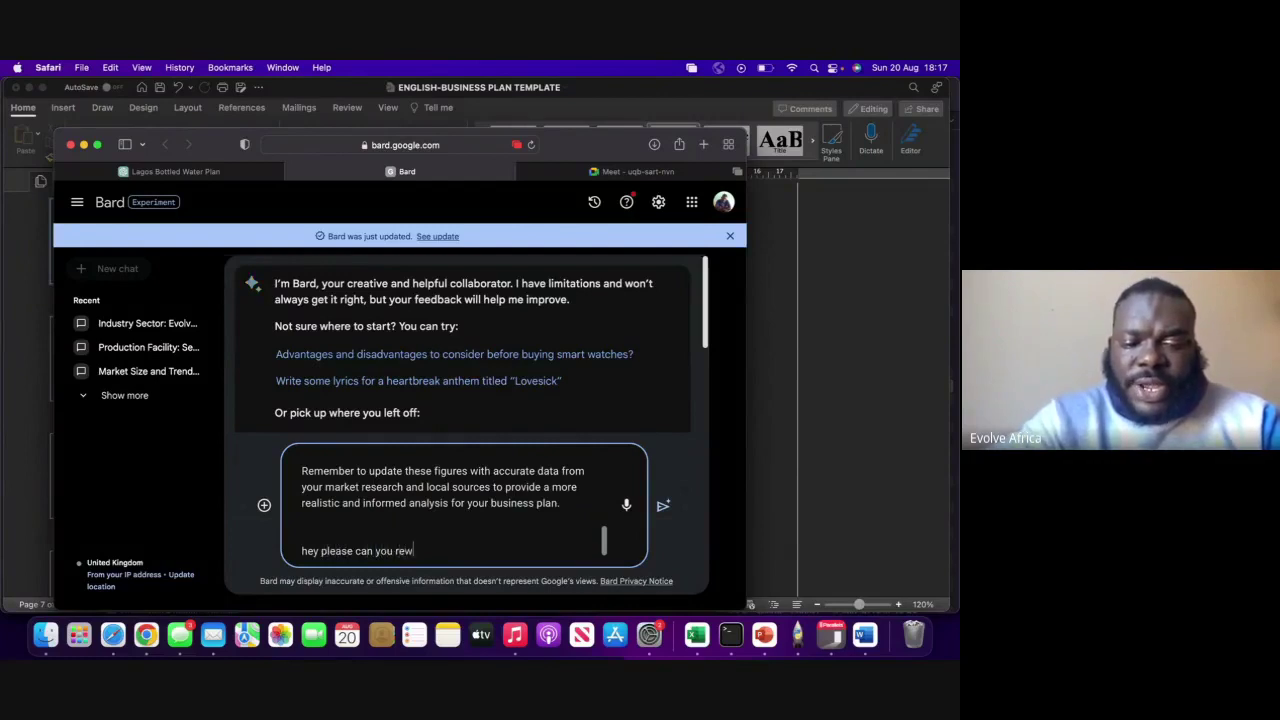
{"action": "type", "text": "rite this and use actual "}
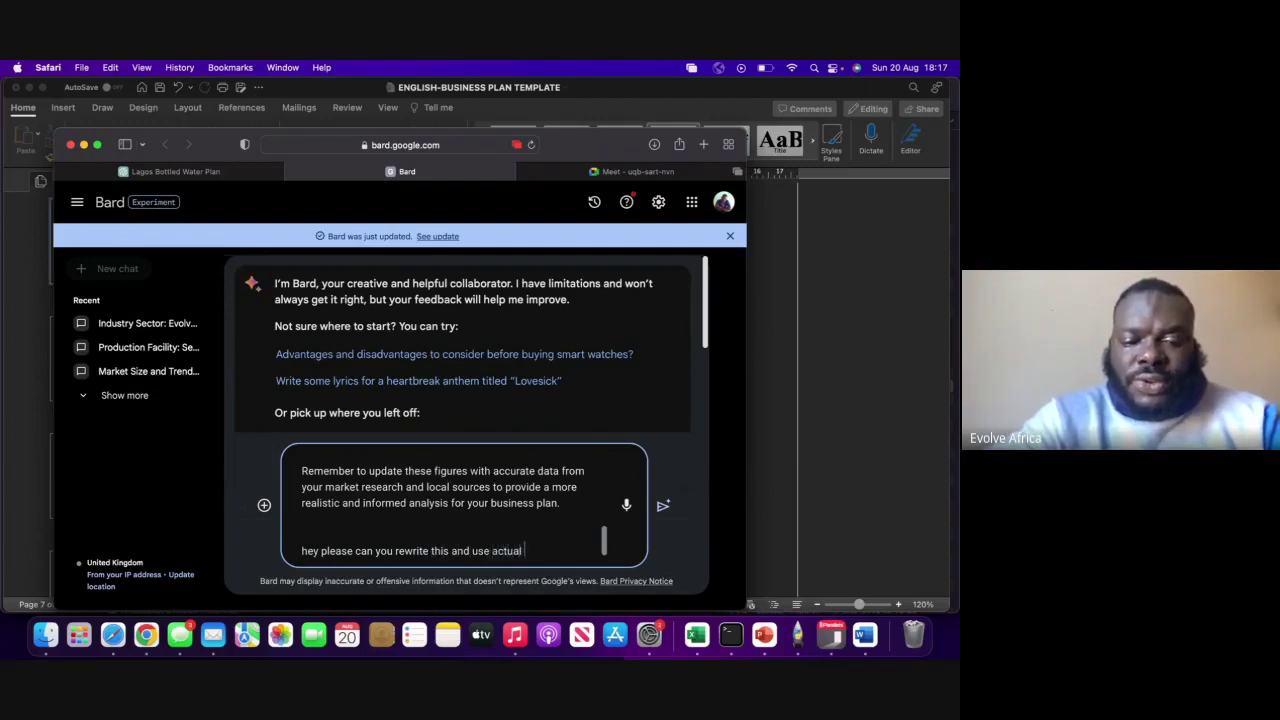
{"action": "type", "text": "industry "}
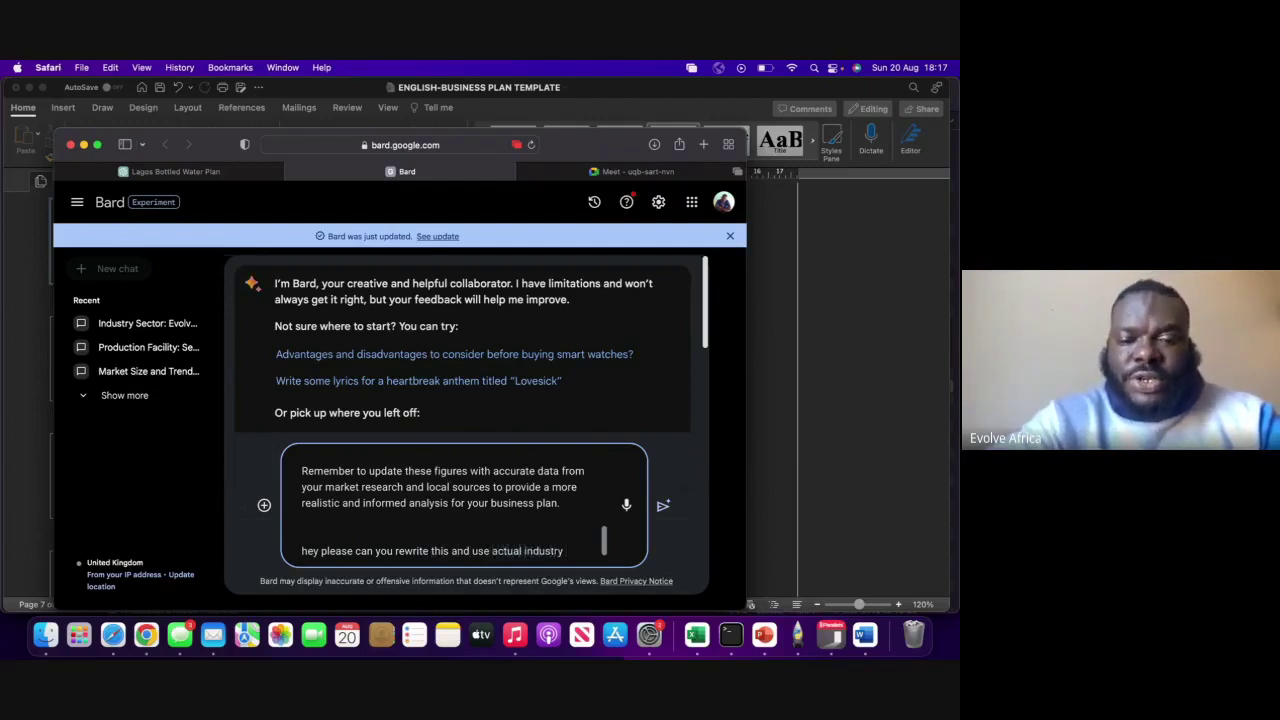
{"action": "type", "text": "based um"}
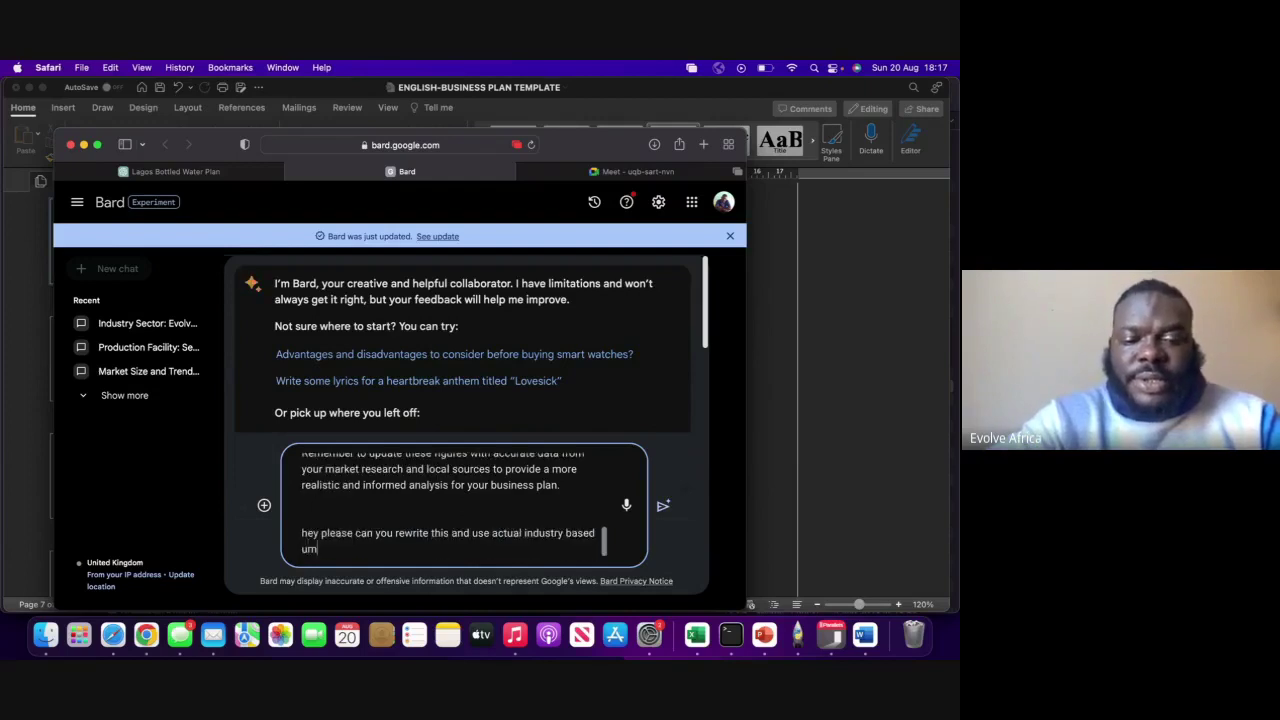
{"action": "type", "text": "bers"}
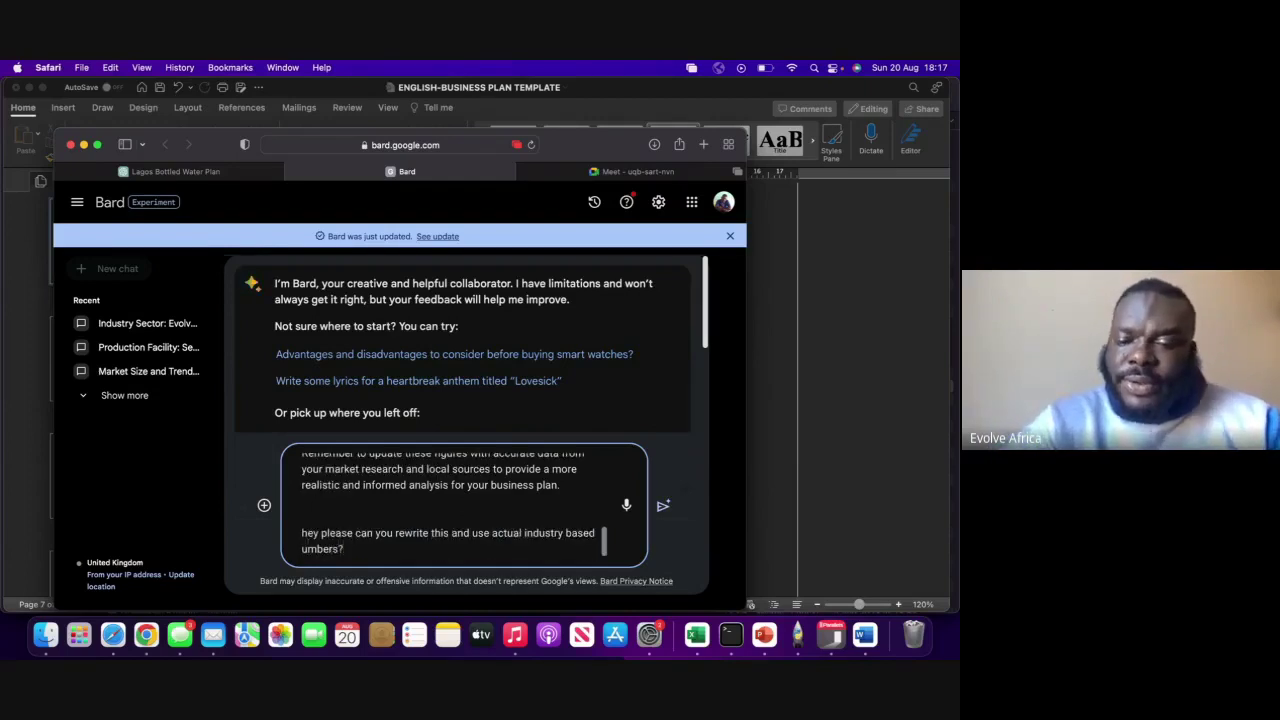
{"action": "type", "text": "?"}
{"action": "key", "text": "Return"}
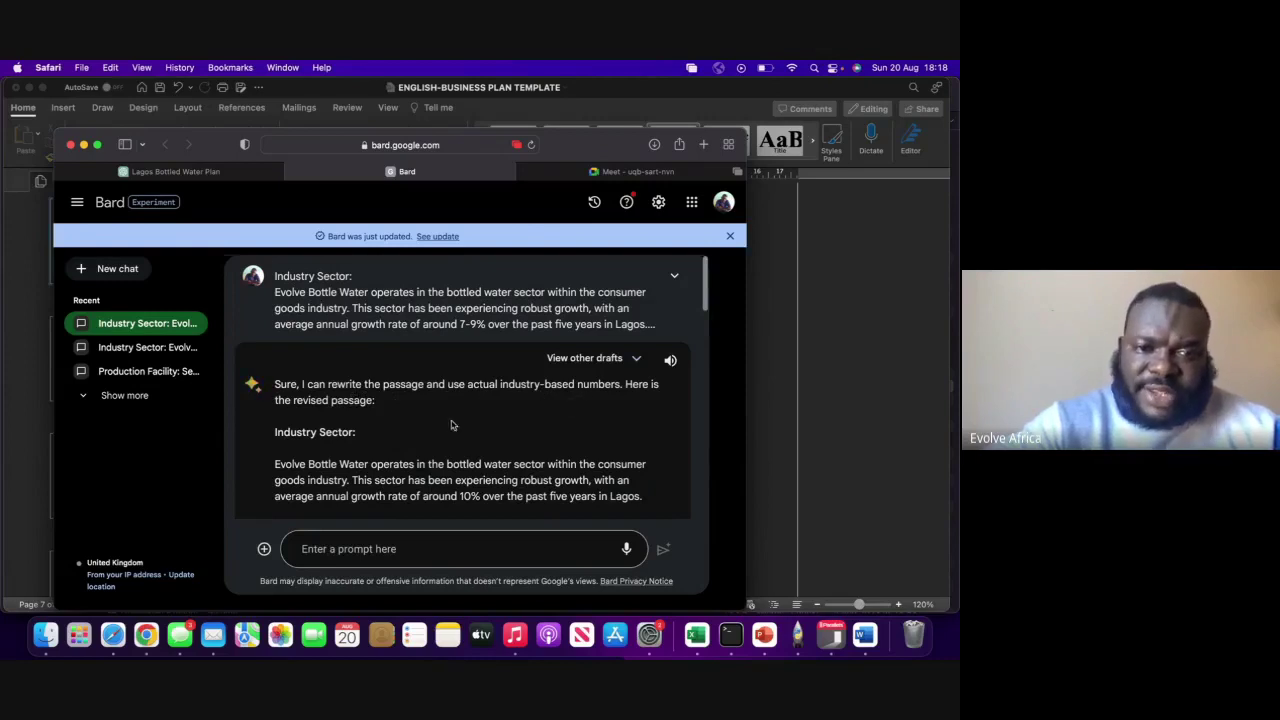
Step: Review Bard's rewritten analysis from Industry Sector through Growth Potential, checking the Market Size and Market Segments figures
{"action": "scroll", "coordinate": [408, 436], "scroll_direction": "down", "scroll_amount": 2}
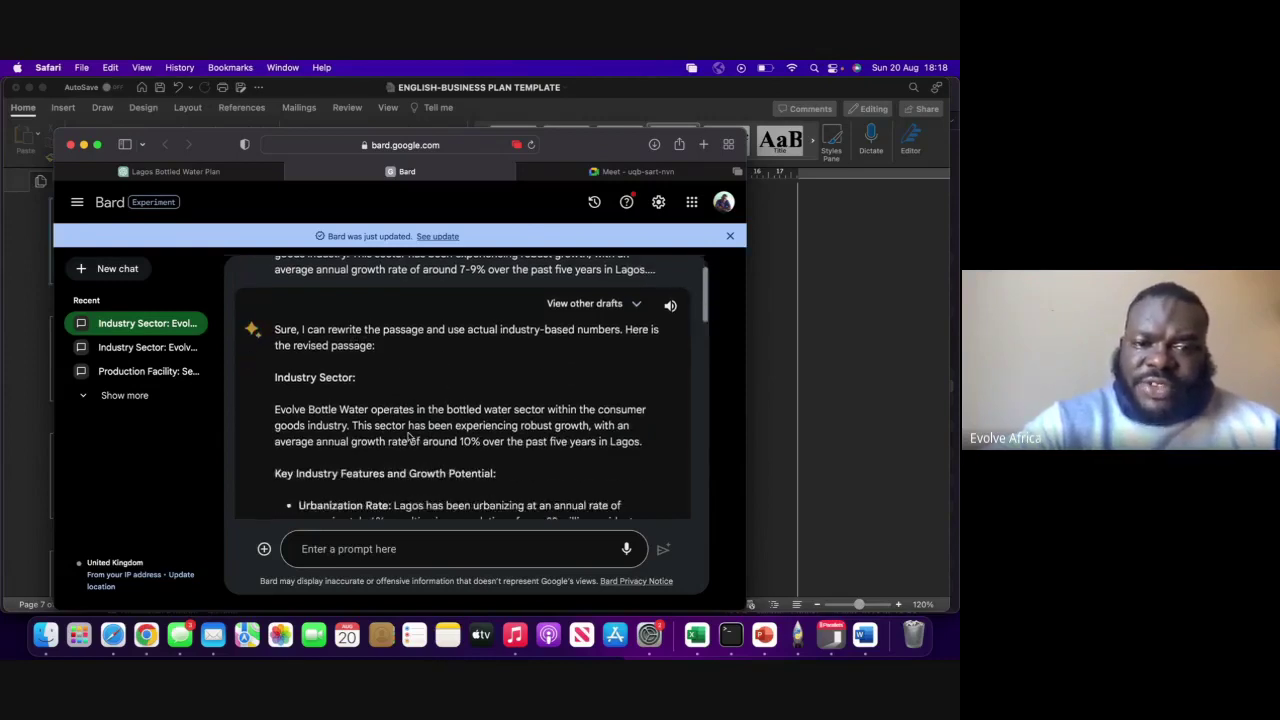
{"action": "scroll", "coordinate": [408, 436], "scroll_direction": "down", "scroll_amount": 1}
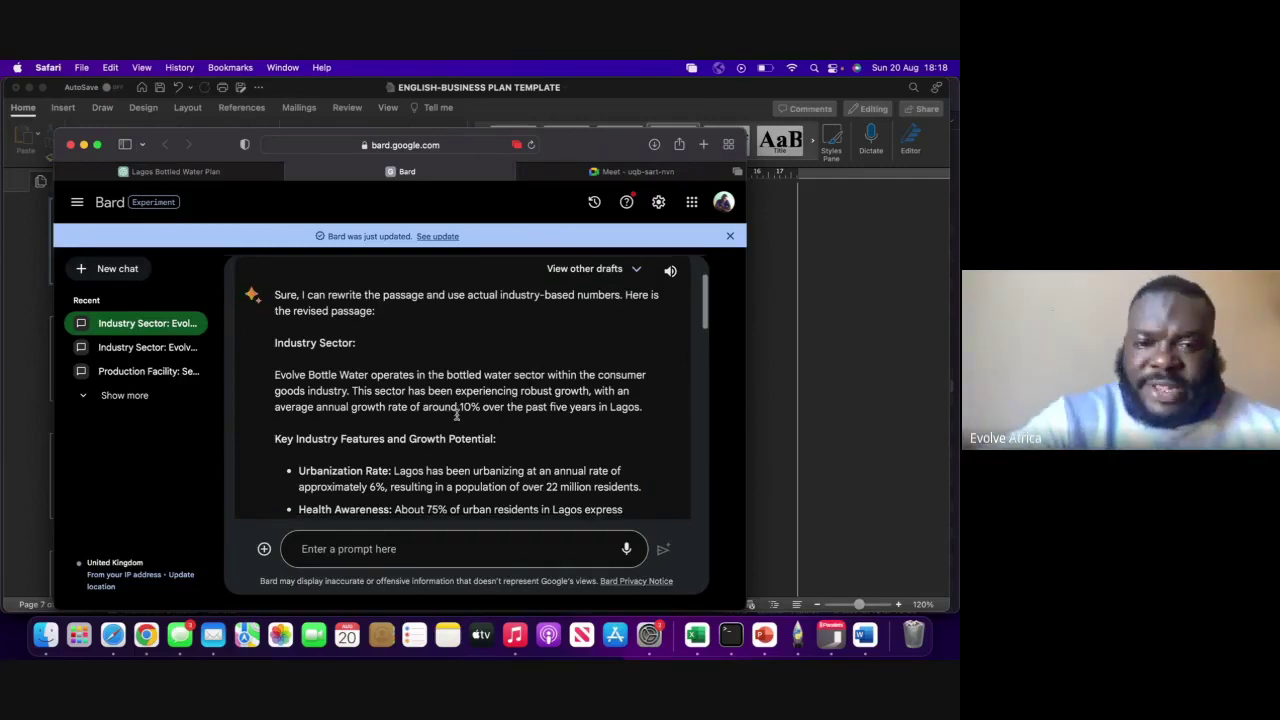
{"action": "scroll", "coordinate": [456, 416], "scroll_direction": "down", "scroll_amount": 2}
{"action": "scroll", "coordinate": [410, 444], "scroll_direction": "down", "scroll_amount": 1}
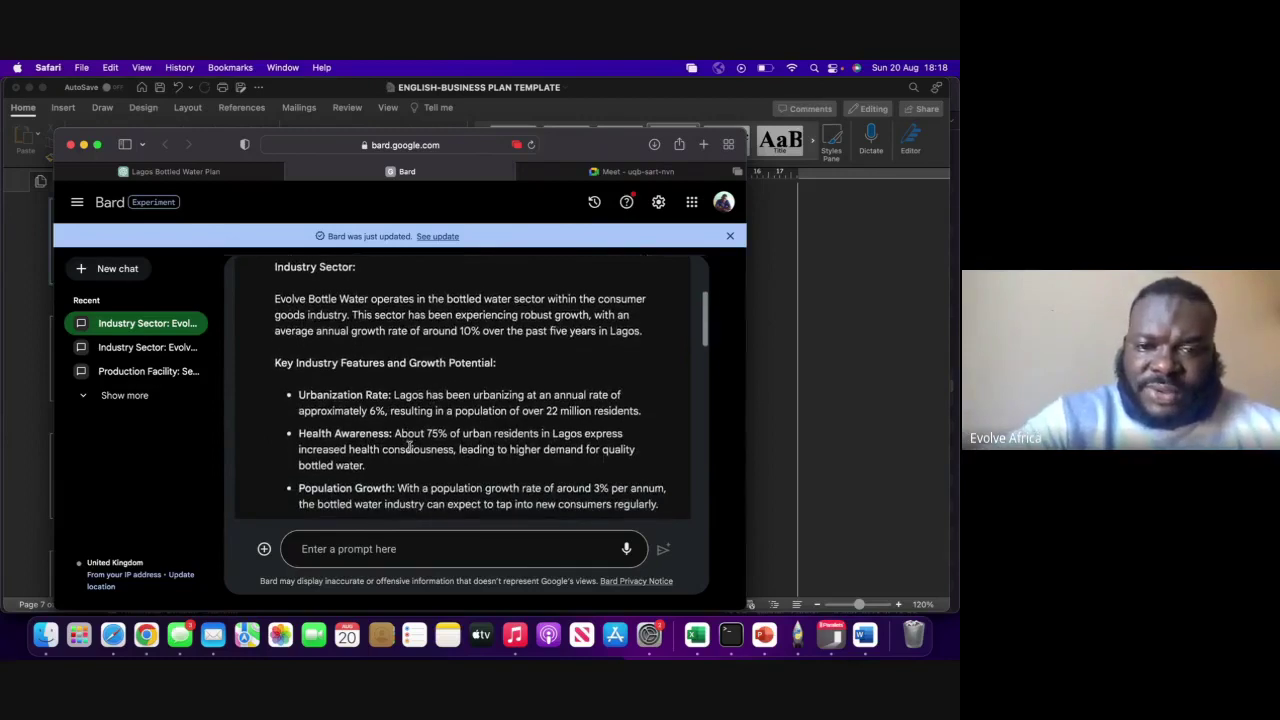
{"action": "scroll", "coordinate": [410, 446], "scroll_direction": "down", "scroll_amount": 1}
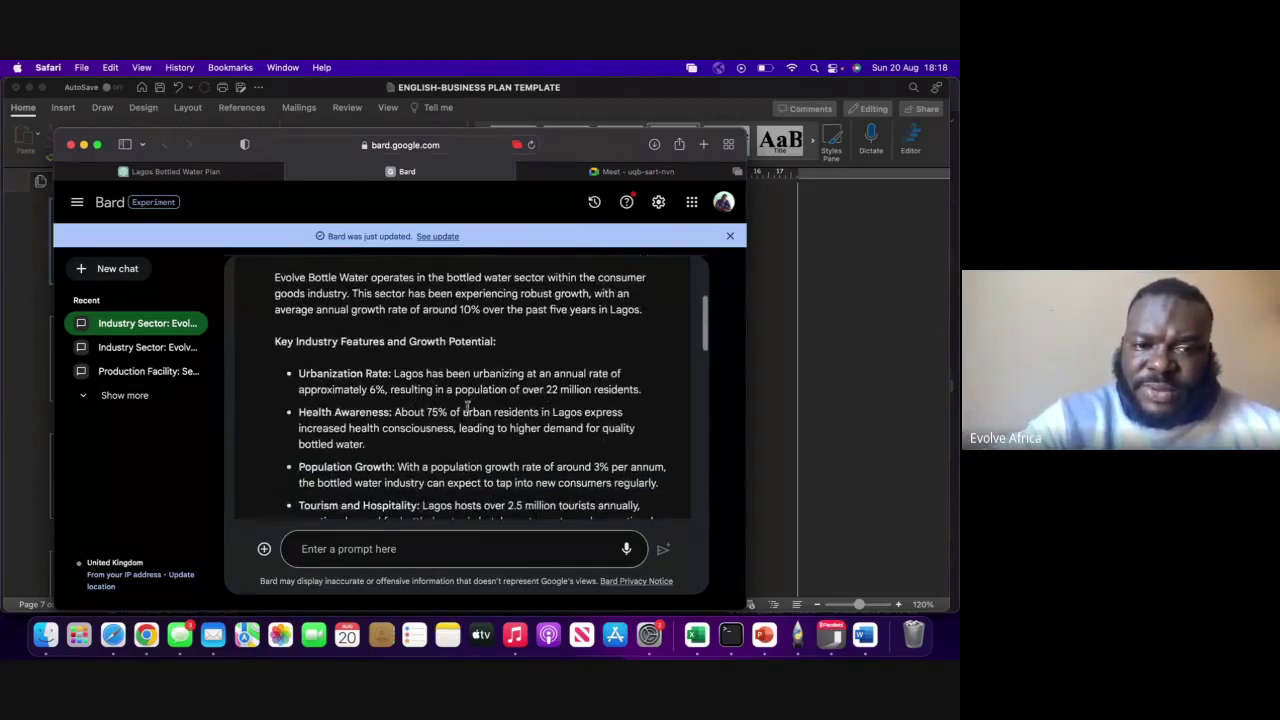
{"action": "scroll", "coordinate": [462, 418], "scroll_direction": "down", "scroll_amount": 5}
{"action": "scroll", "coordinate": [458, 428], "scroll_direction": "down", "scroll_amount": 8}
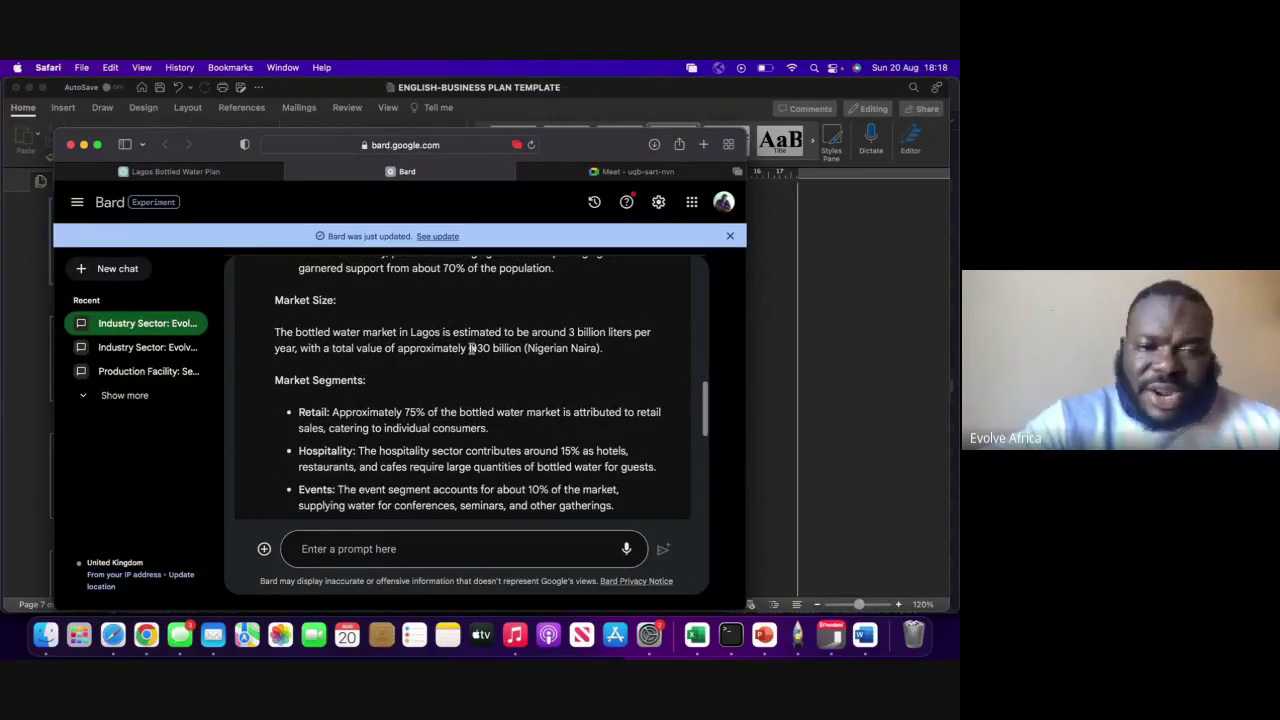
{"action": "scroll", "coordinate": [470, 348], "scroll_direction": "down", "scroll_amount": 5}
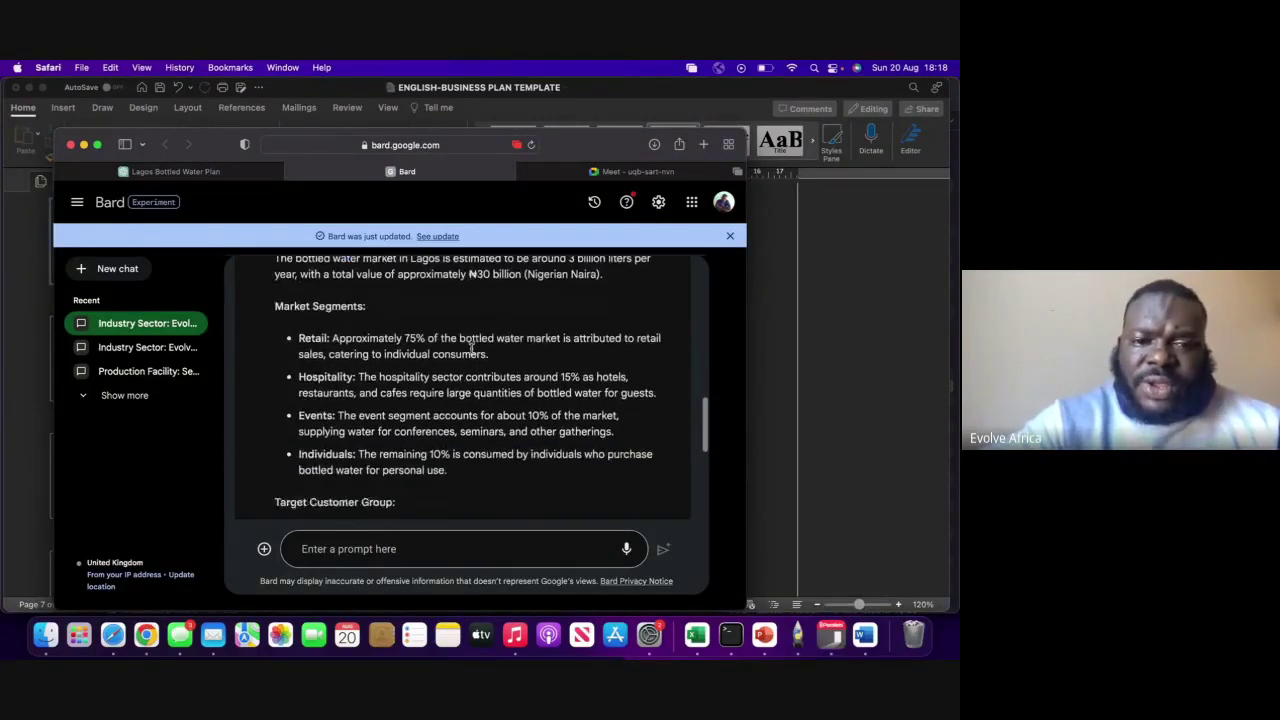
{"action": "scroll", "coordinate": [471, 348], "scroll_direction": "down", "scroll_amount": 1}
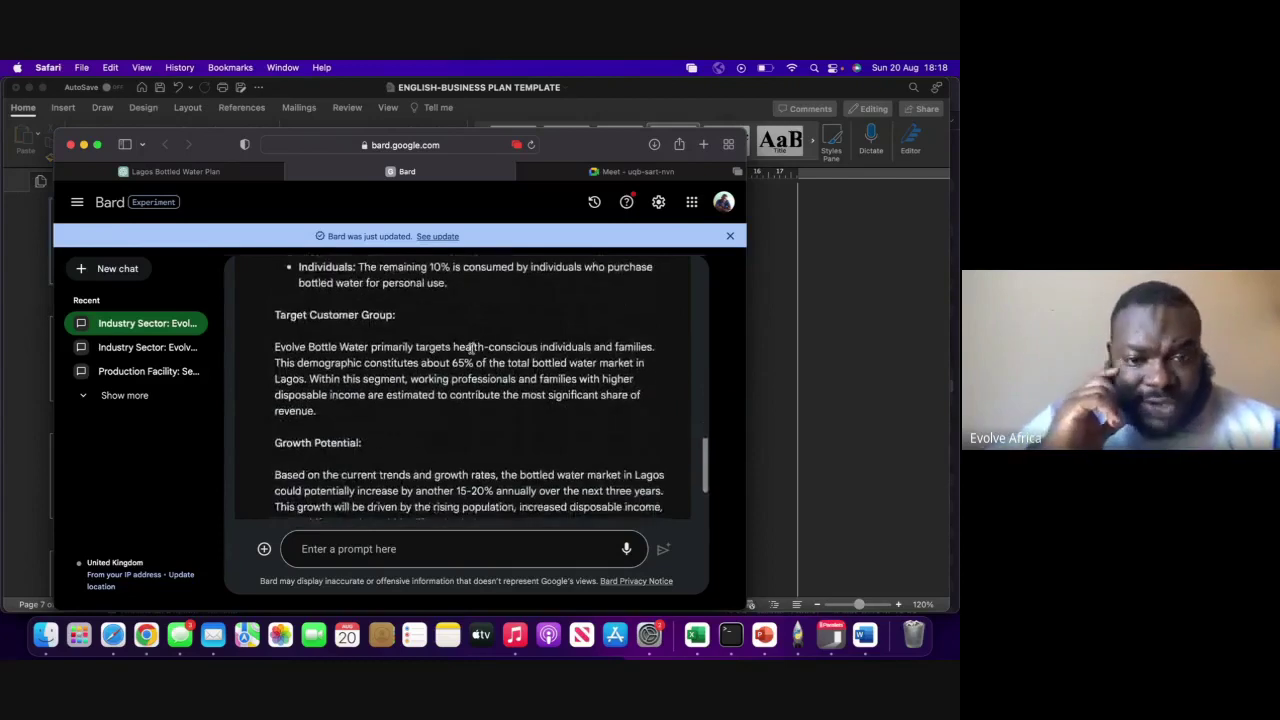
{"action": "scroll", "coordinate": [471, 348], "scroll_direction": "down", "scroll_amount": 3}
{"action": "scroll", "coordinate": [471, 348], "scroll_direction": "up", "scroll_amount": 6}
{"action": "scroll", "coordinate": [471, 348], "scroll_direction": "down", "scroll_amount": 1}
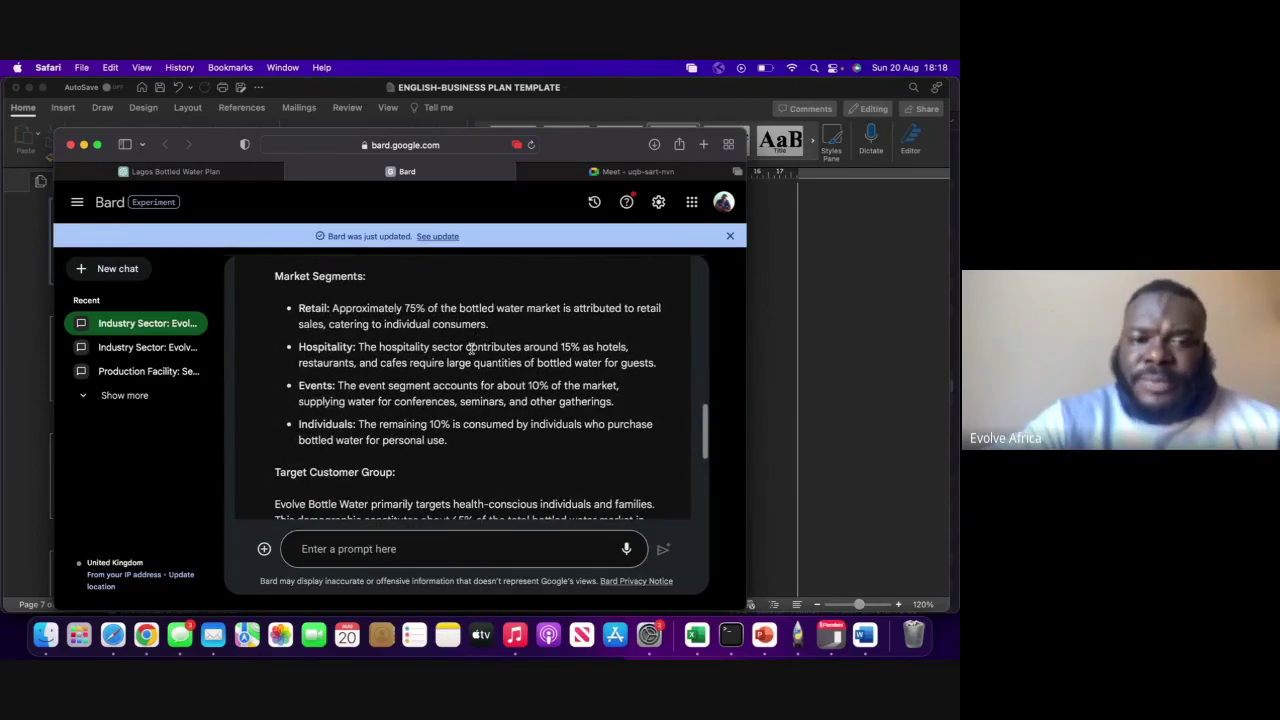
{"action": "scroll", "coordinate": [471, 348], "scroll_direction": "up", "scroll_amount": 2}
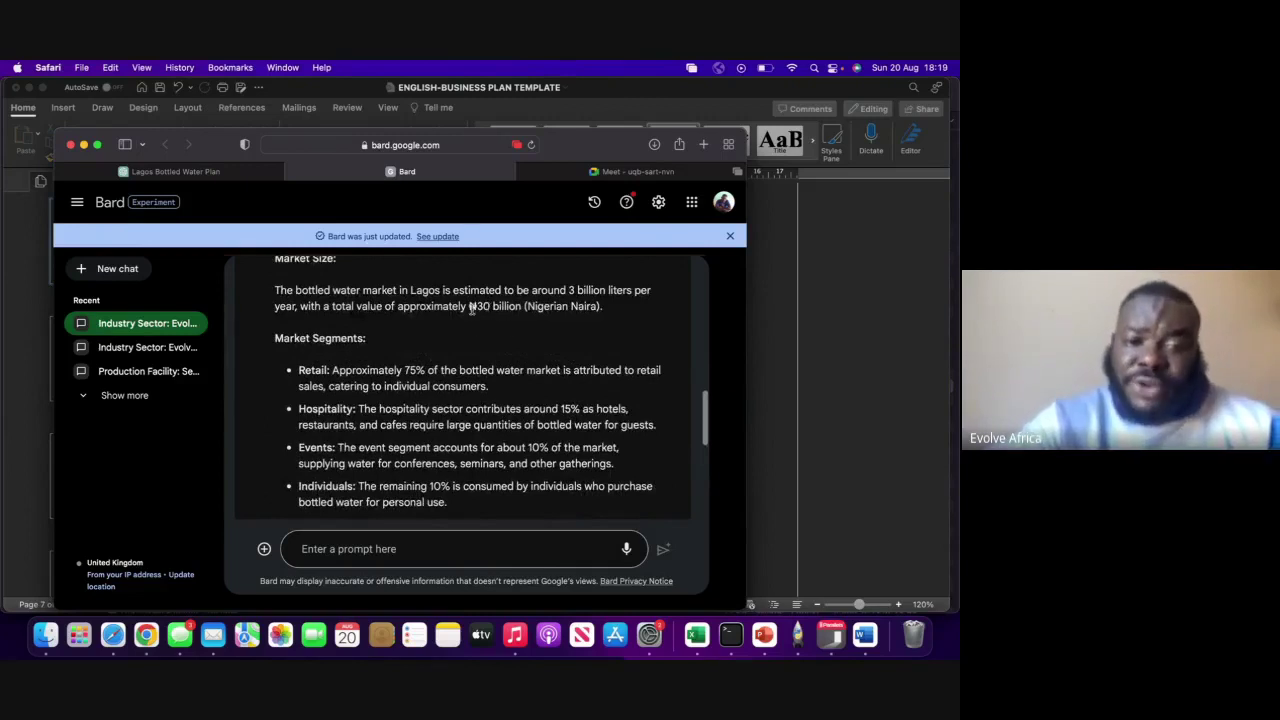
{"action": "scroll", "coordinate": [471, 308], "scroll_direction": "down", "scroll_amount": 1}
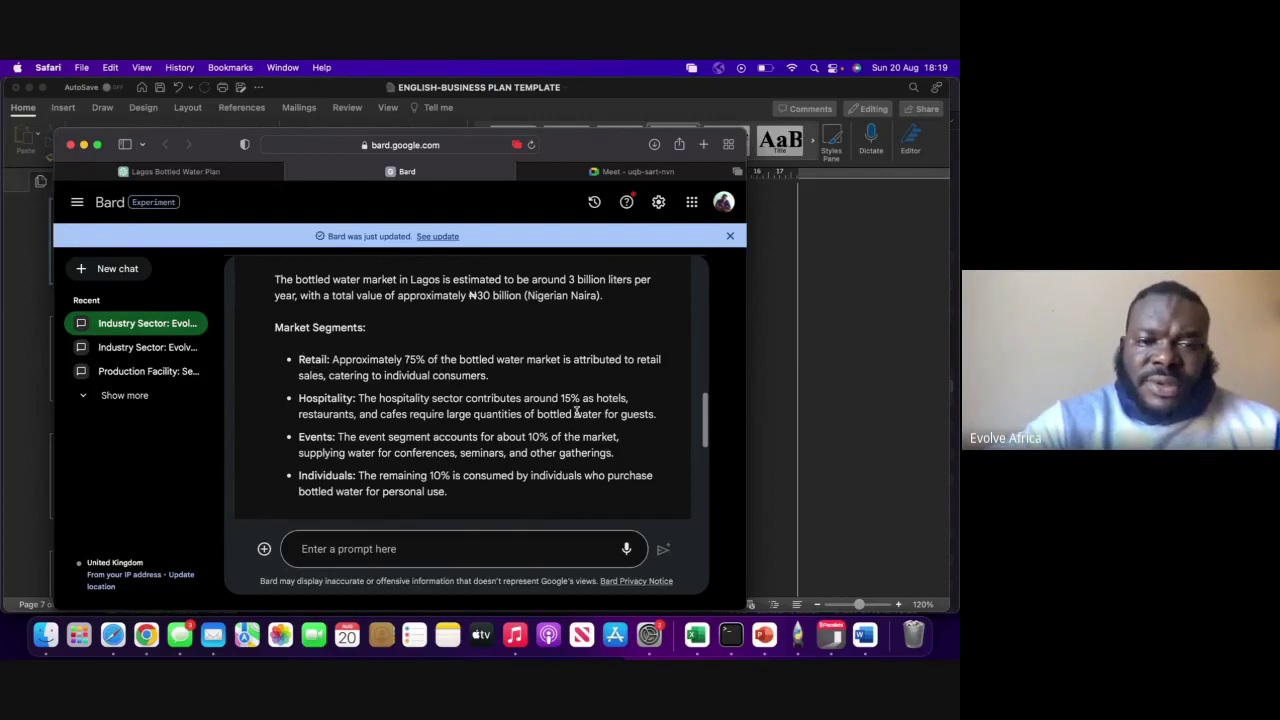
{"action": "scroll", "coordinate": [576, 413], "scroll_direction": "down", "scroll_amount": 1}
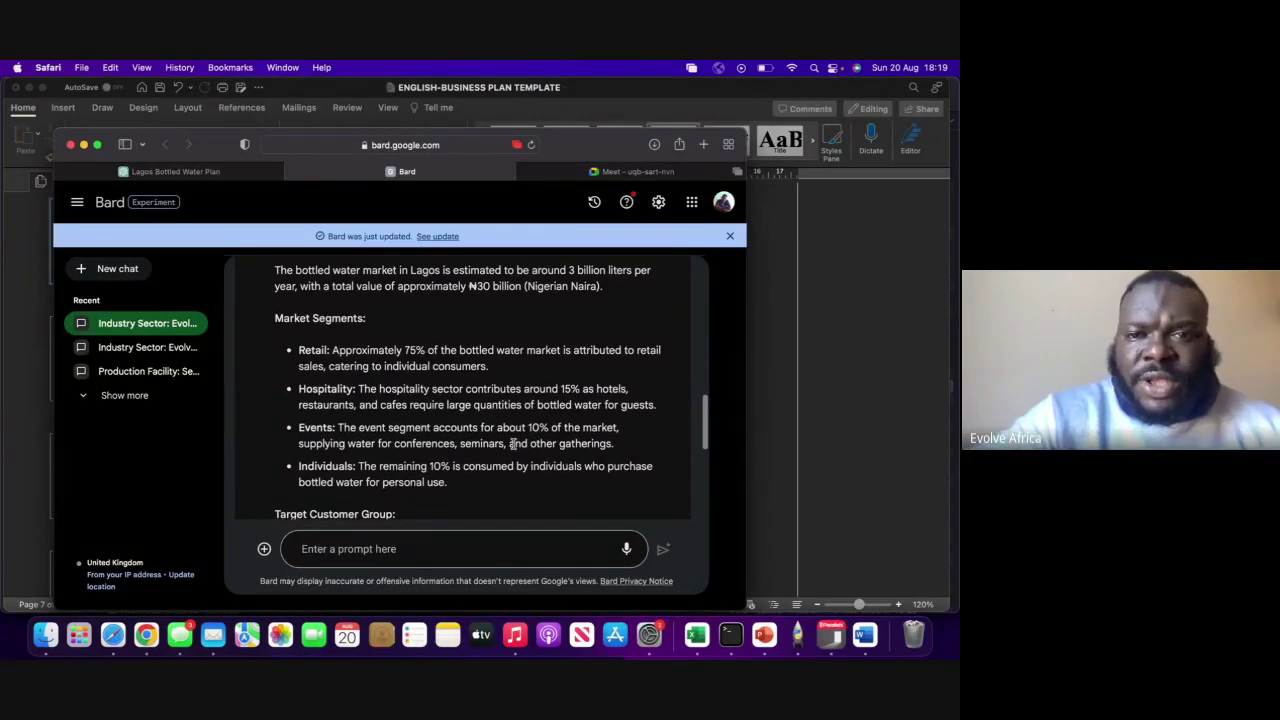
{"action": "scroll", "coordinate": [513, 444], "scroll_direction": "up", "scroll_amount": 1}
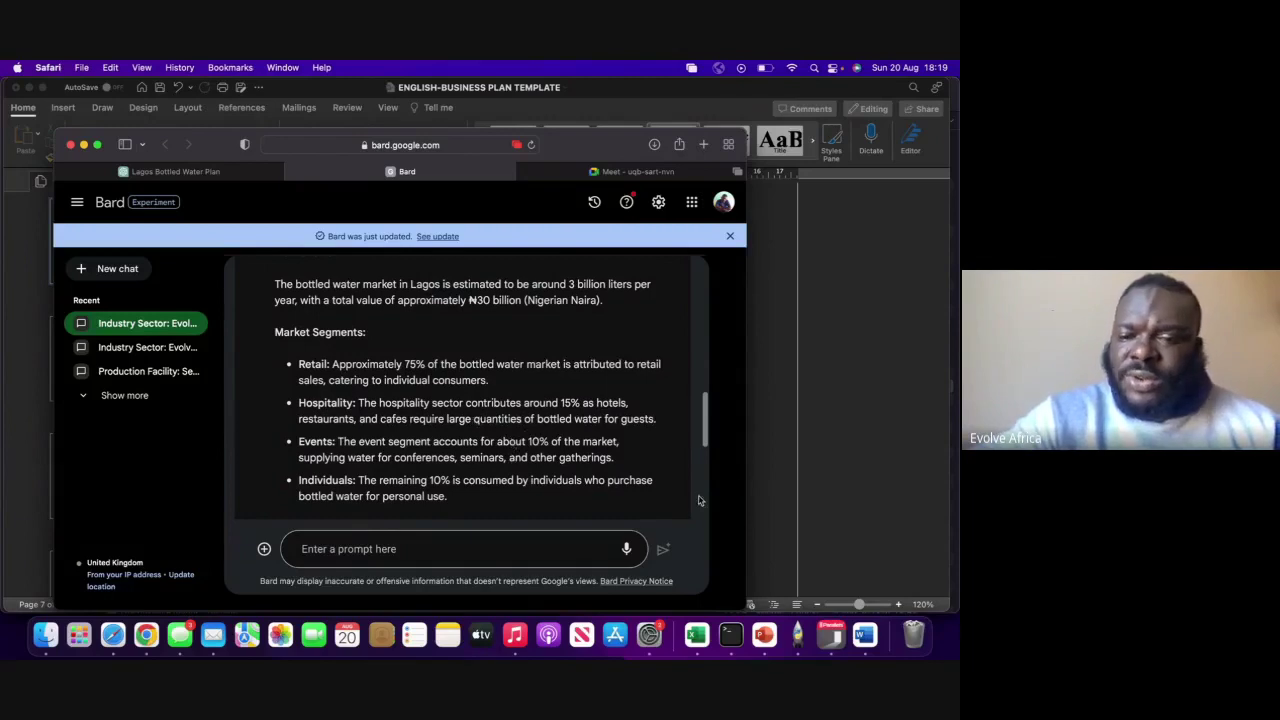
Step: Switch to the Word business plan template and copy all the guidance bullets under 4. Competition, leaving out the delete-red-text note
{"action": "left_click", "coordinate": [865, 648]}
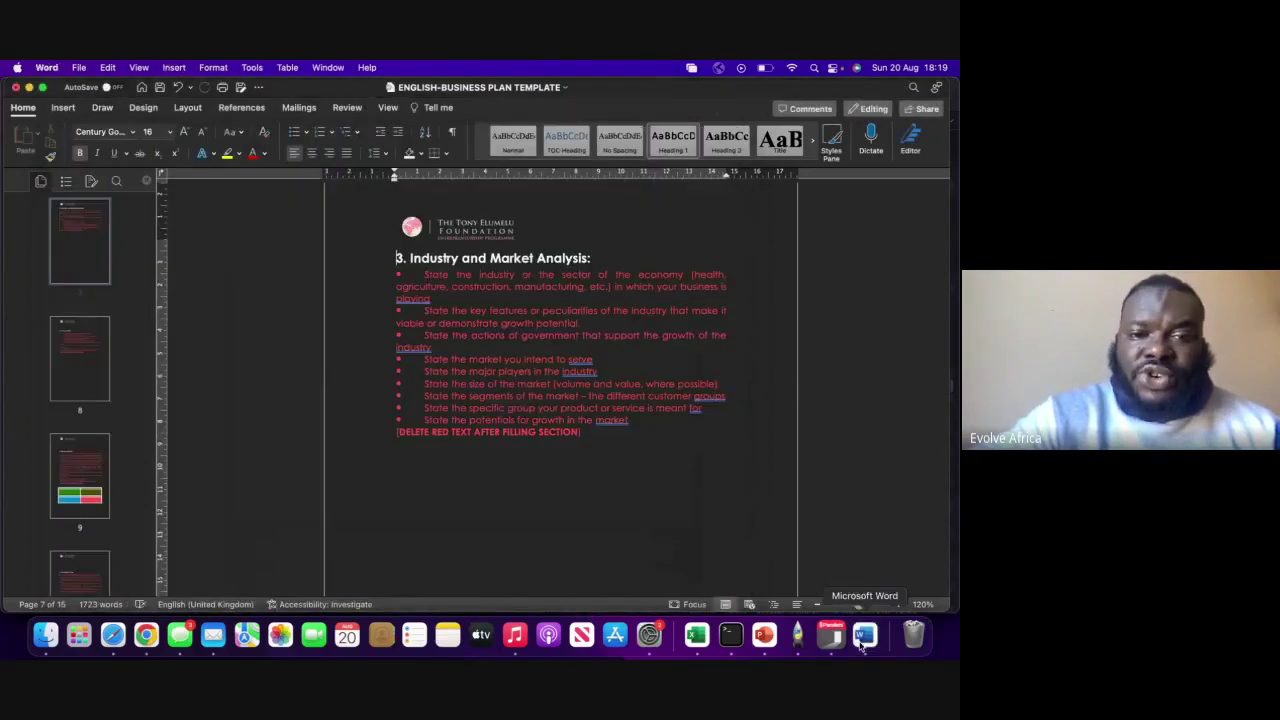
{"action": "scroll", "coordinate": [557, 463], "scroll_direction": "down", "scroll_amount": 10}
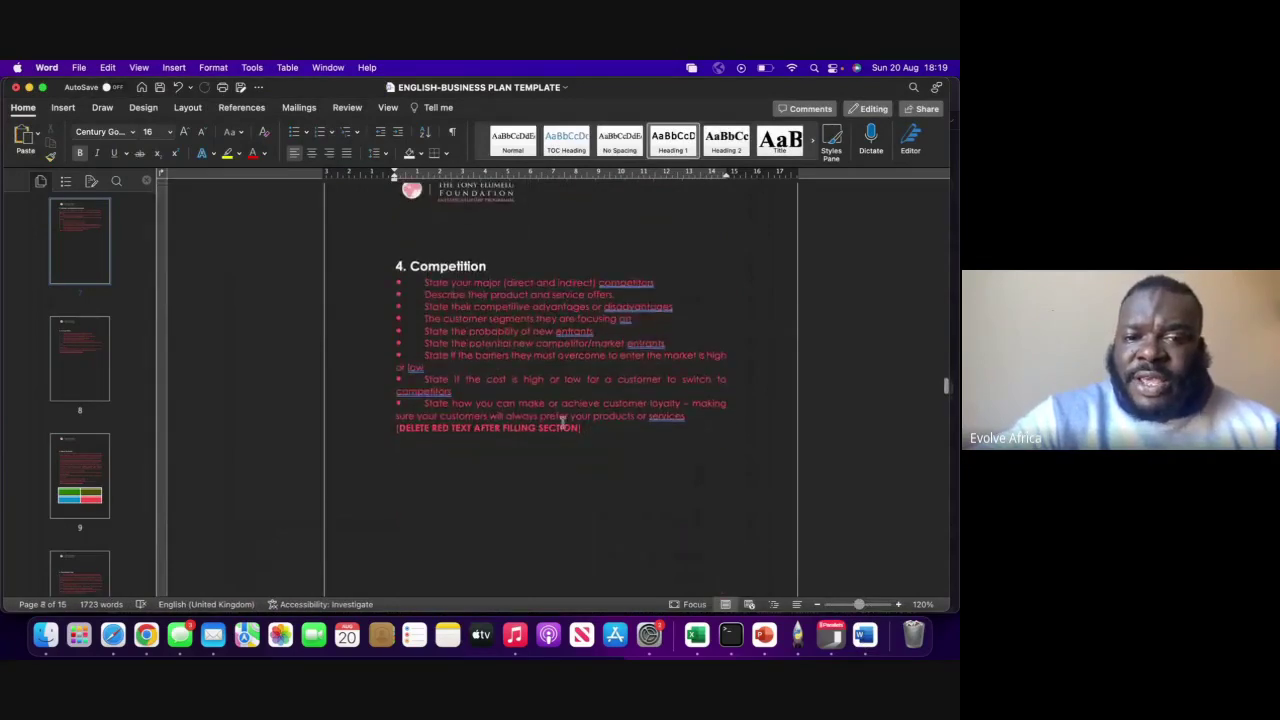
{"action": "left_click_drag", "start_coordinate": [705, 417], "coordinate": [415, 283]}
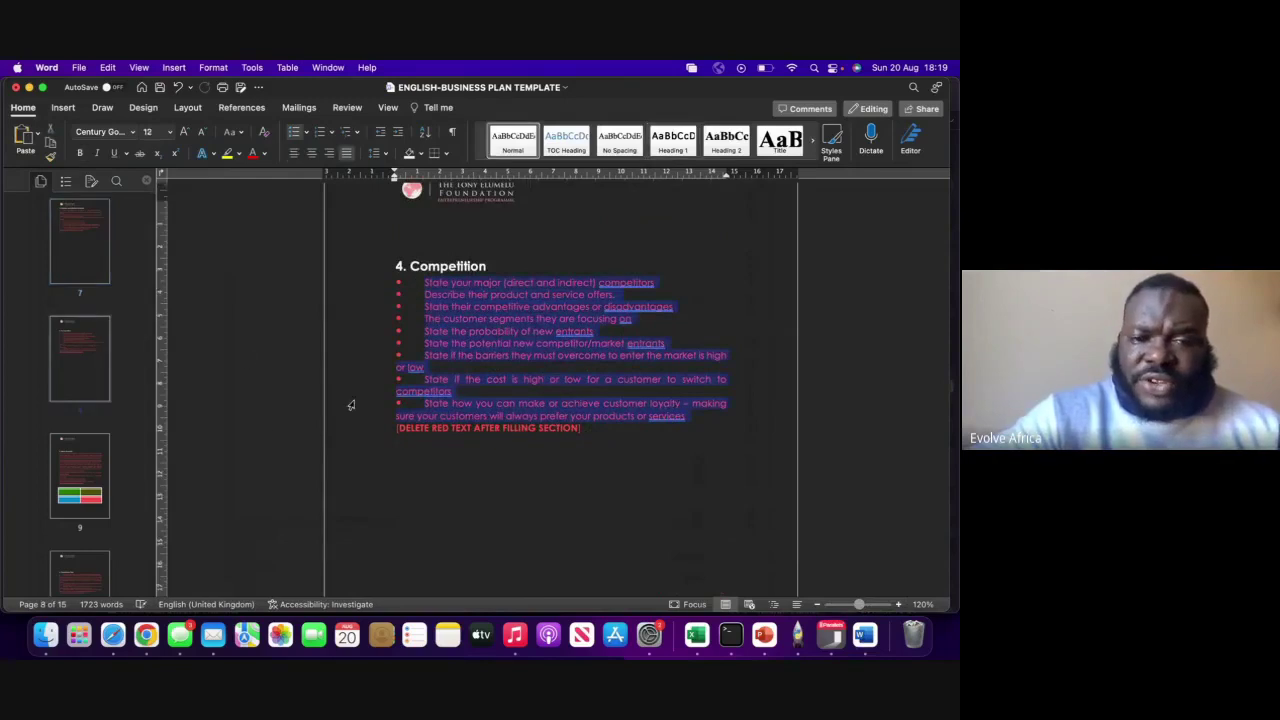
{"action": "key", "text": "super+c"}
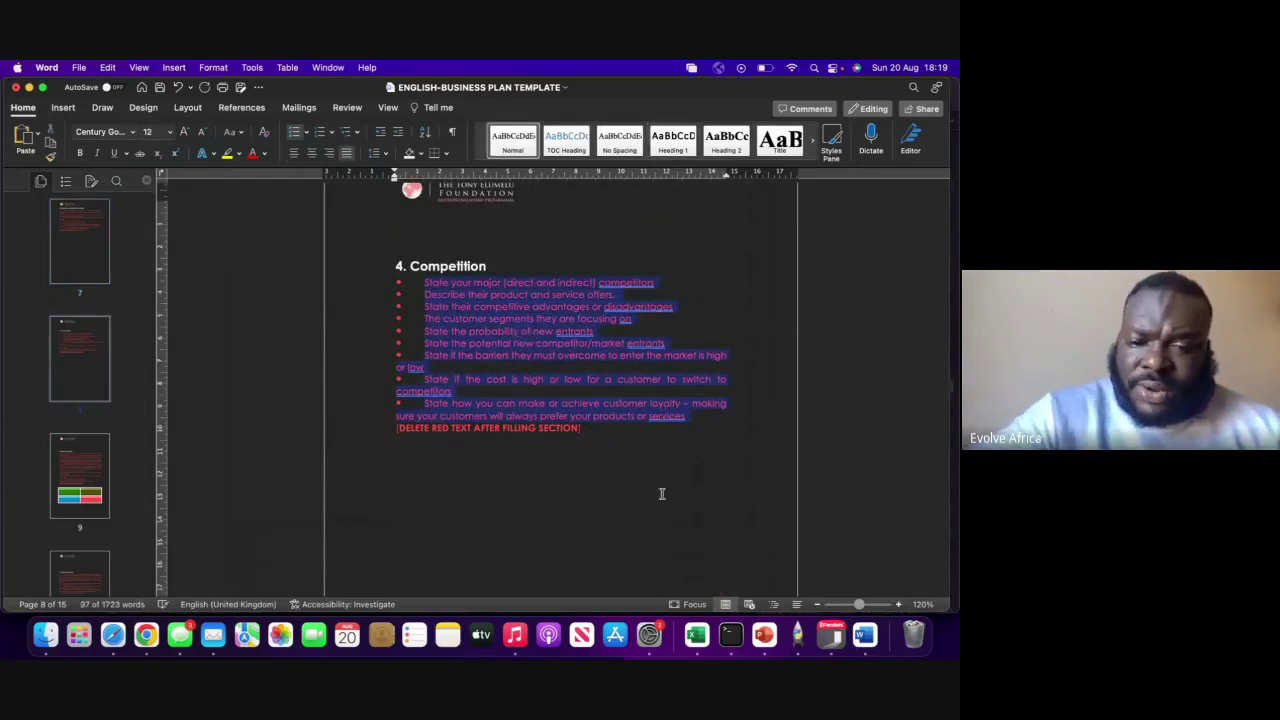
Step: Open the Lagos Bottled Water Plan chat in ChatGPT and review its Competition answer, including major competitors, advantages, customer segments and new entrants
{"action": "left_click", "coordinate": [112, 634]}
{"action": "left_click", "coordinate": [178, 172]}
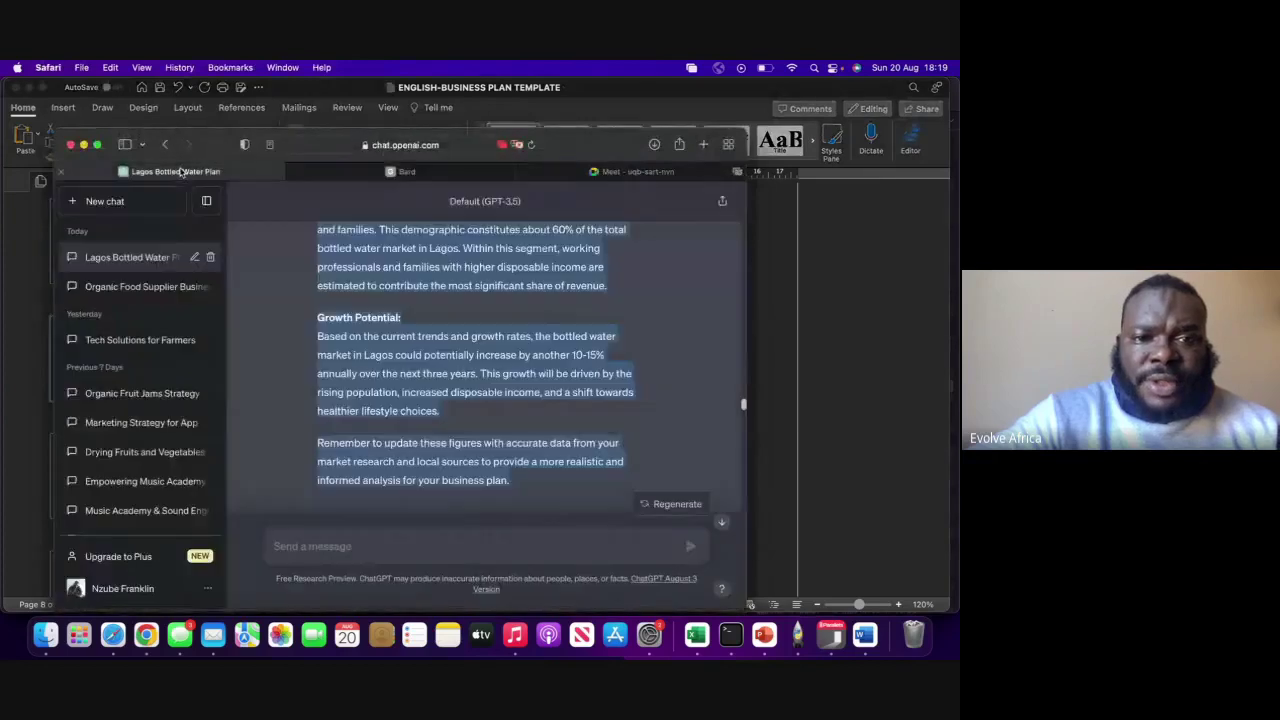
{"action": "scroll", "coordinate": [383, 326], "scroll_direction": "up", "scroll_amount": 10}
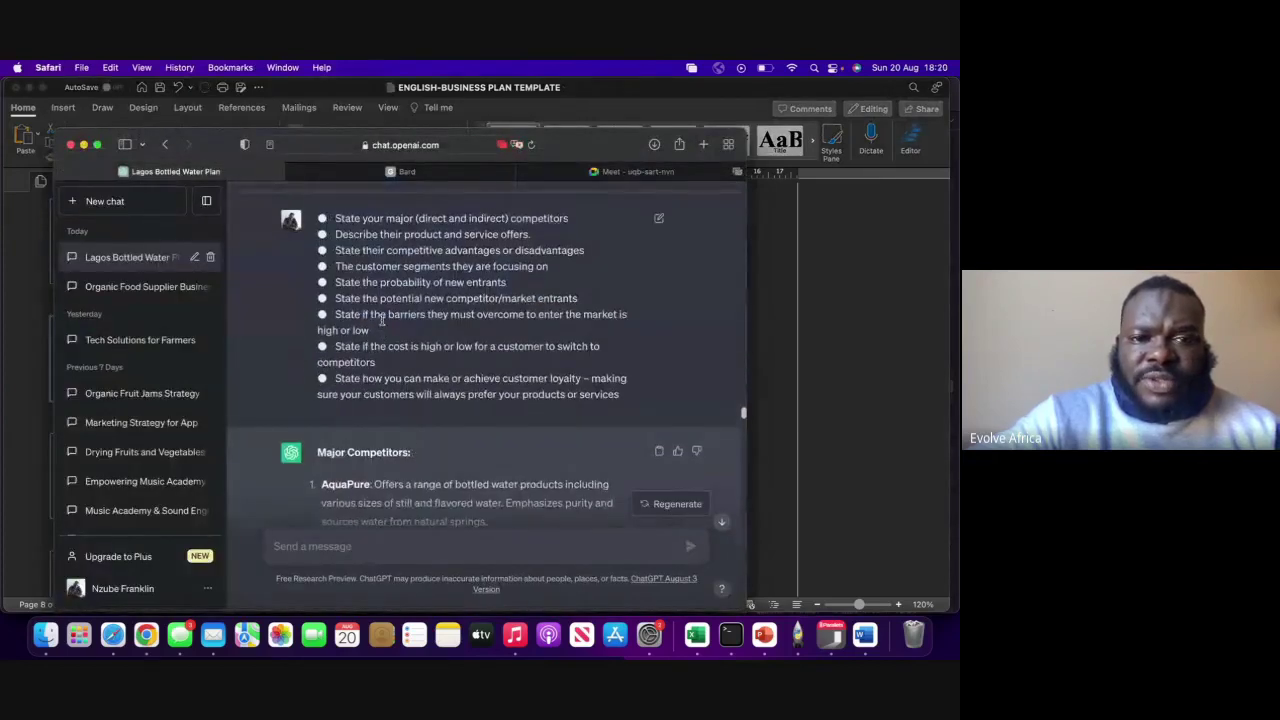
{"action": "scroll", "coordinate": [362, 281], "scroll_direction": "up", "scroll_amount": 1}
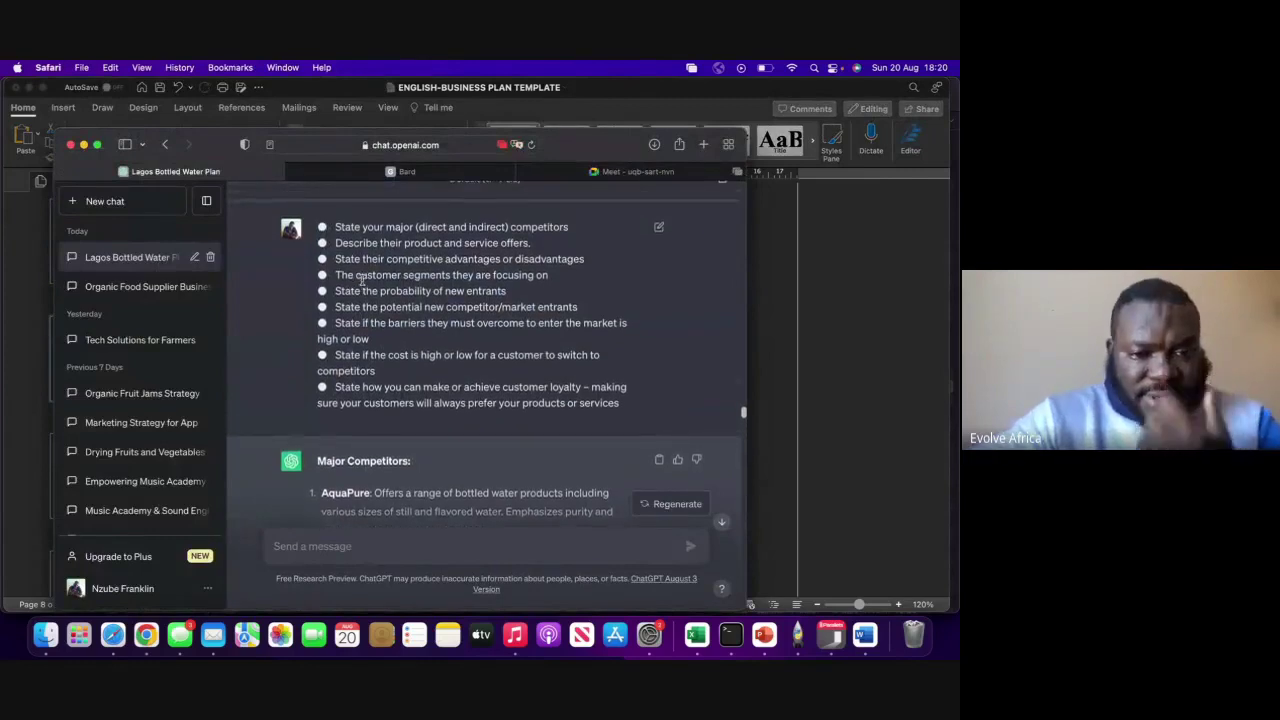
{"action": "scroll", "coordinate": [362, 281], "scroll_direction": "down", "scroll_amount": 5}
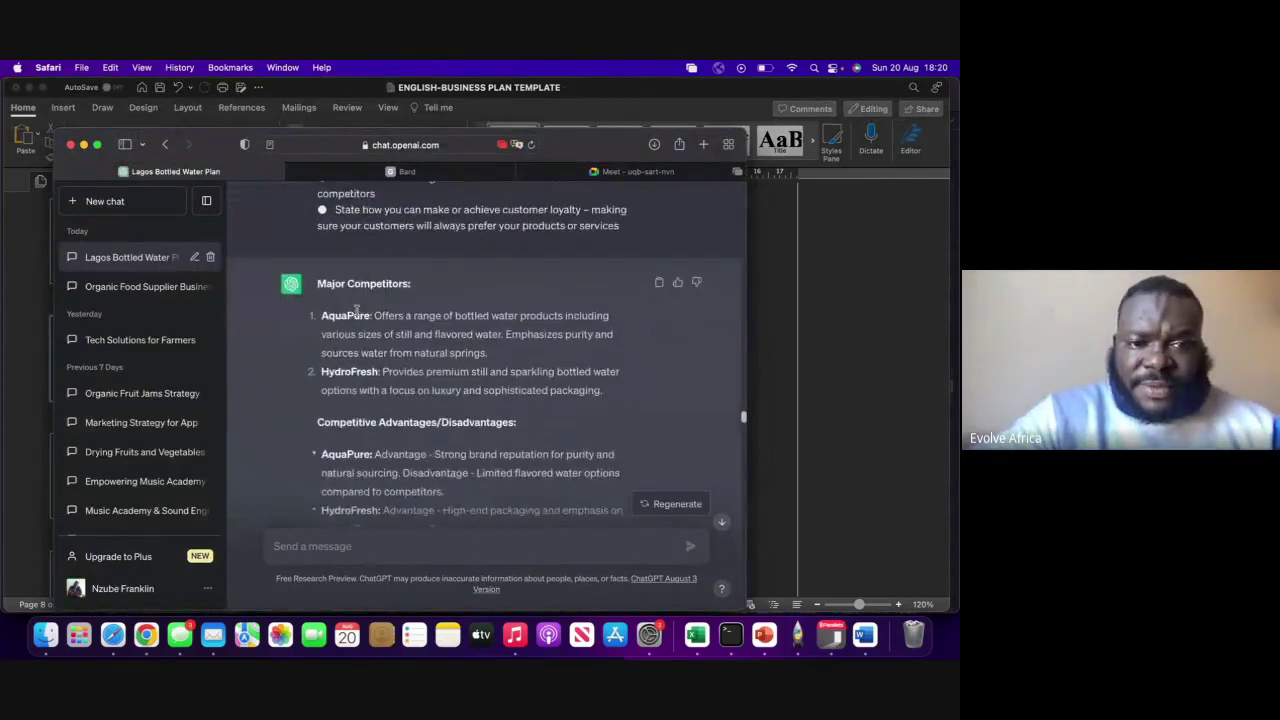
{"action": "scroll", "coordinate": [356, 313], "scroll_direction": "down", "scroll_amount": 2}
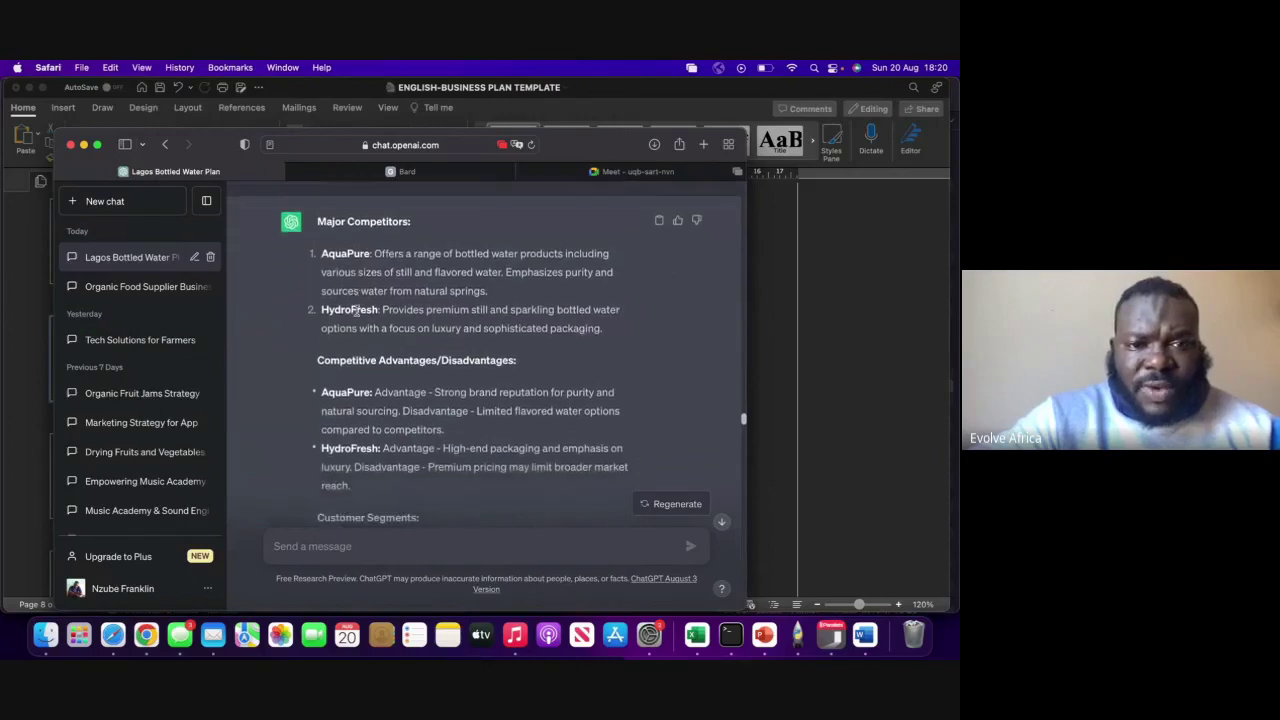
{"action": "scroll", "coordinate": [356, 313], "scroll_direction": "down", "scroll_amount": 4}
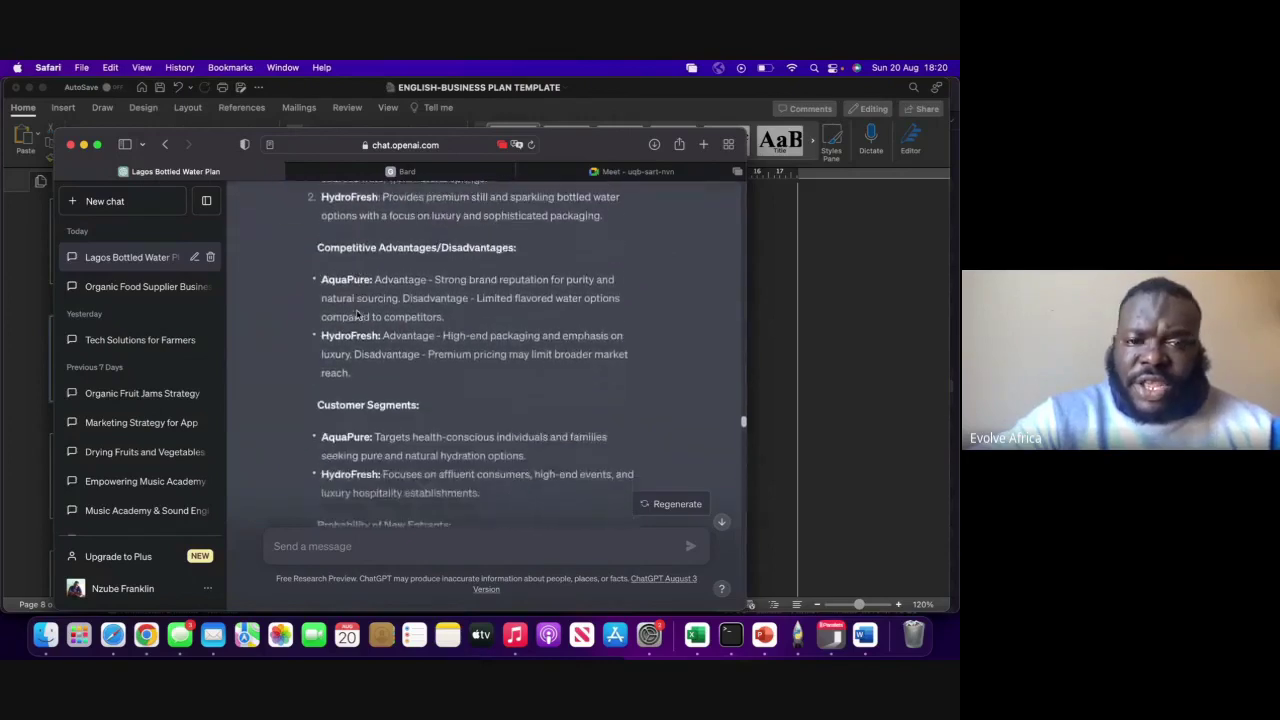
{"action": "scroll", "coordinate": [356, 313], "scroll_direction": "down", "scroll_amount": 12}
{"action": "scroll", "coordinate": [356, 312], "scroll_direction": "up", "scroll_amount": 10}
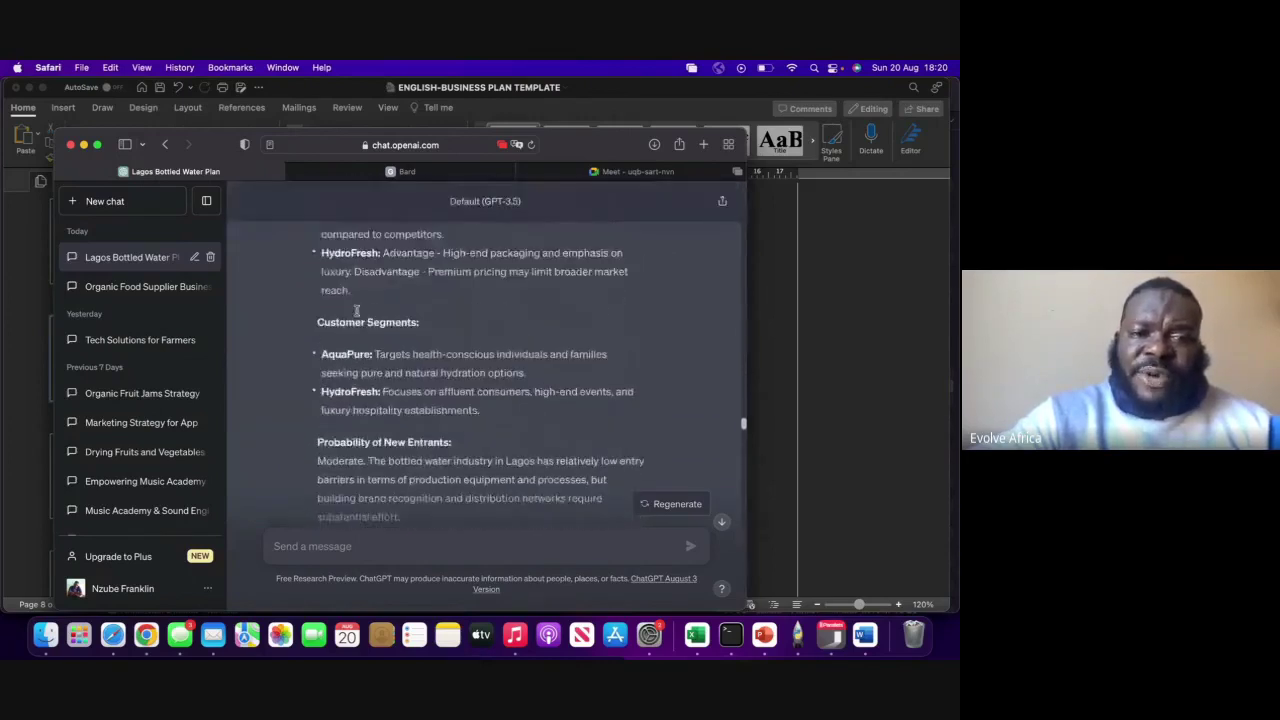
{"action": "scroll", "coordinate": [356, 311], "scroll_direction": "up", "scroll_amount": 10}
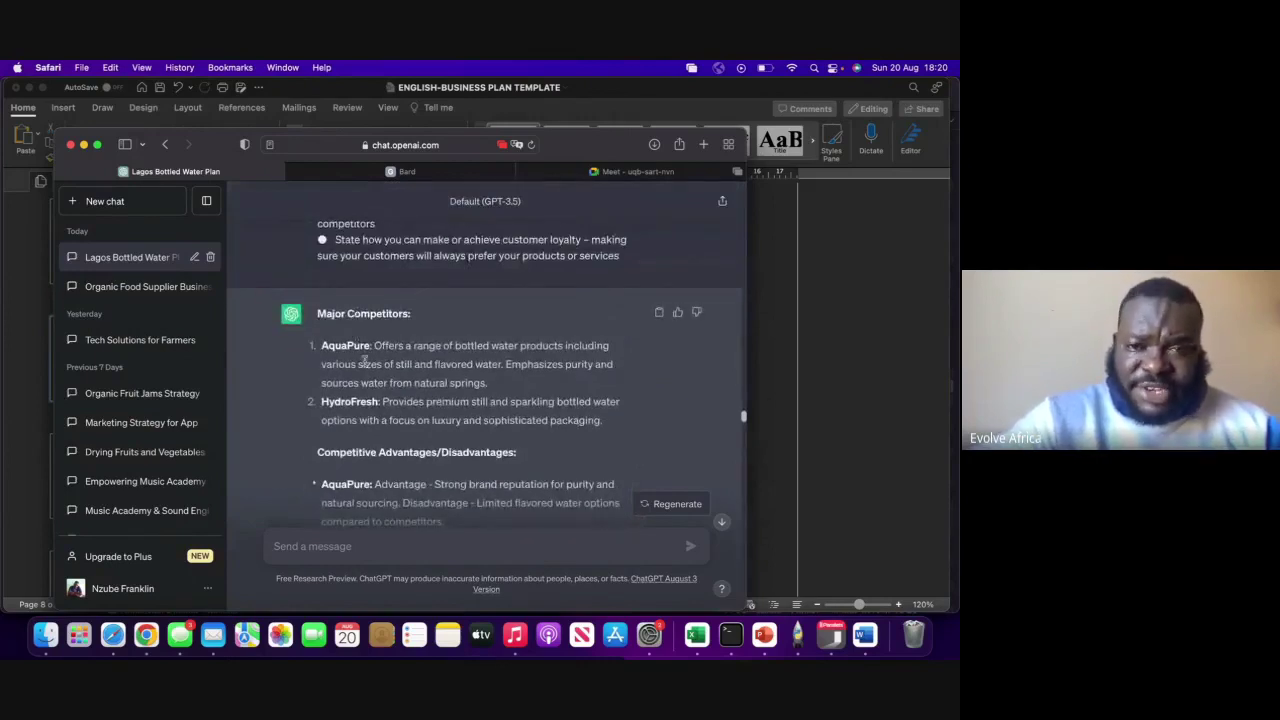
Step: Switch to Bard, paste the copied Competition guidance bullets as a new prompt and send it
{"action": "left_click", "coordinate": [406, 172]}
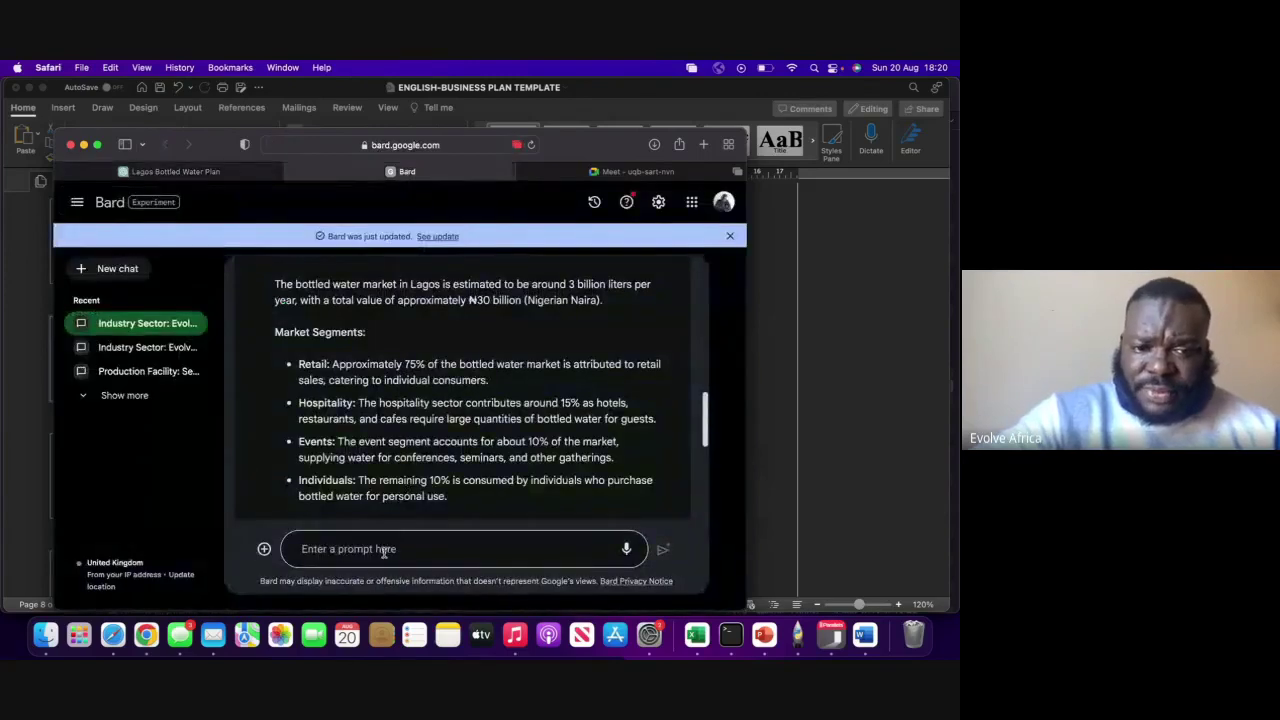
{"action": "left_click", "coordinate": [383, 552]}
{"action": "key", "text": "super+v"}
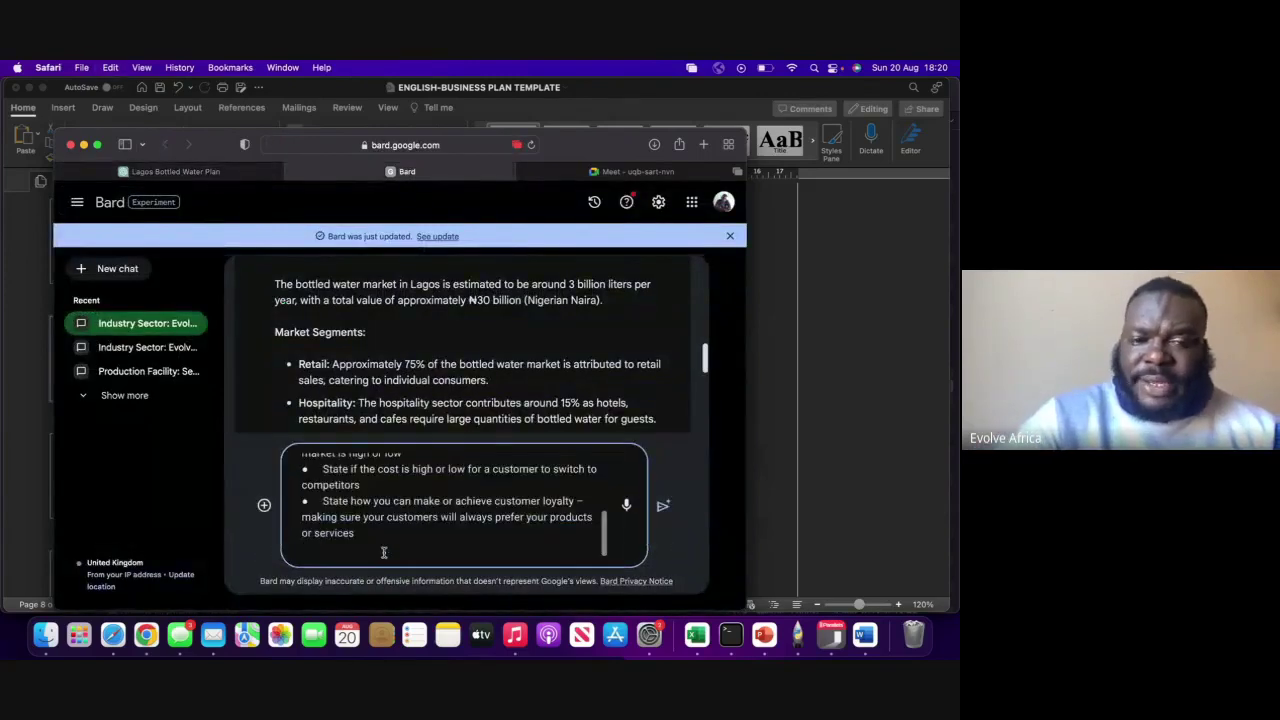
{"action": "key", "text": "Return"}
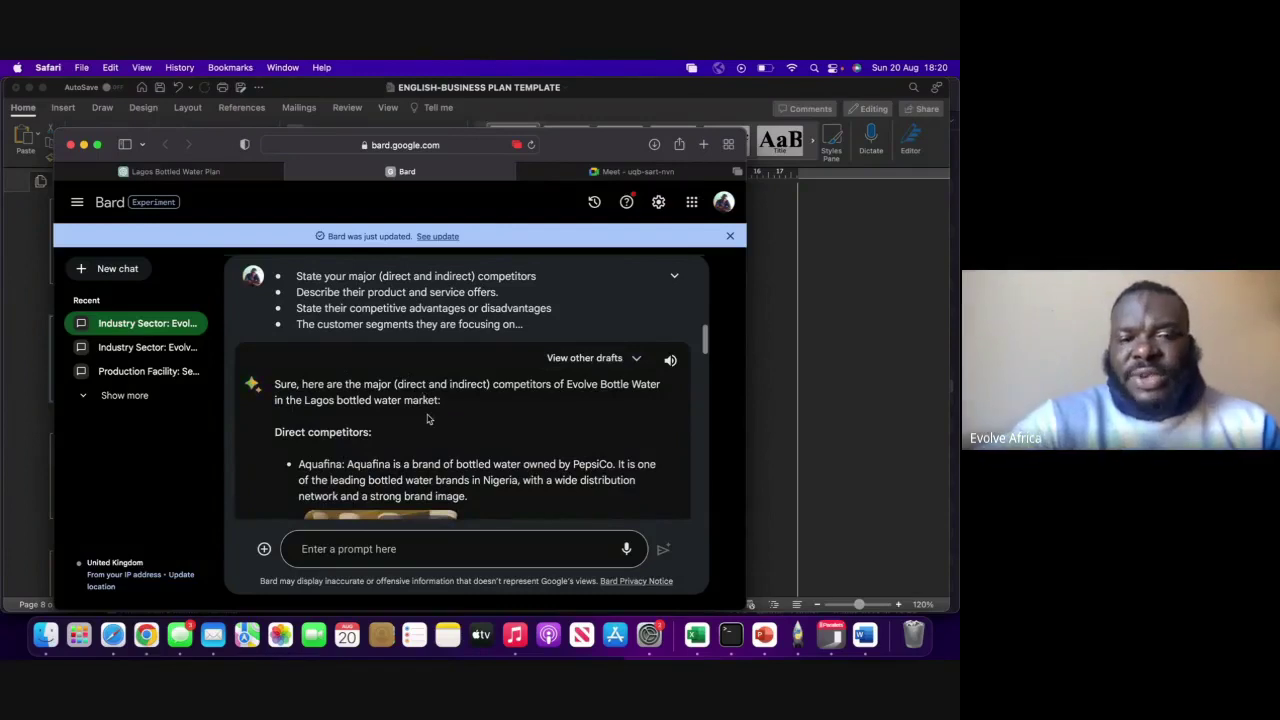
Step: Review Bard's competition answer, covering direct and indirect competitors, potential new entrants, entry barriers and customer switching cost
{"action": "scroll", "coordinate": [428, 419], "scroll_direction": "down", "scroll_amount": 5}
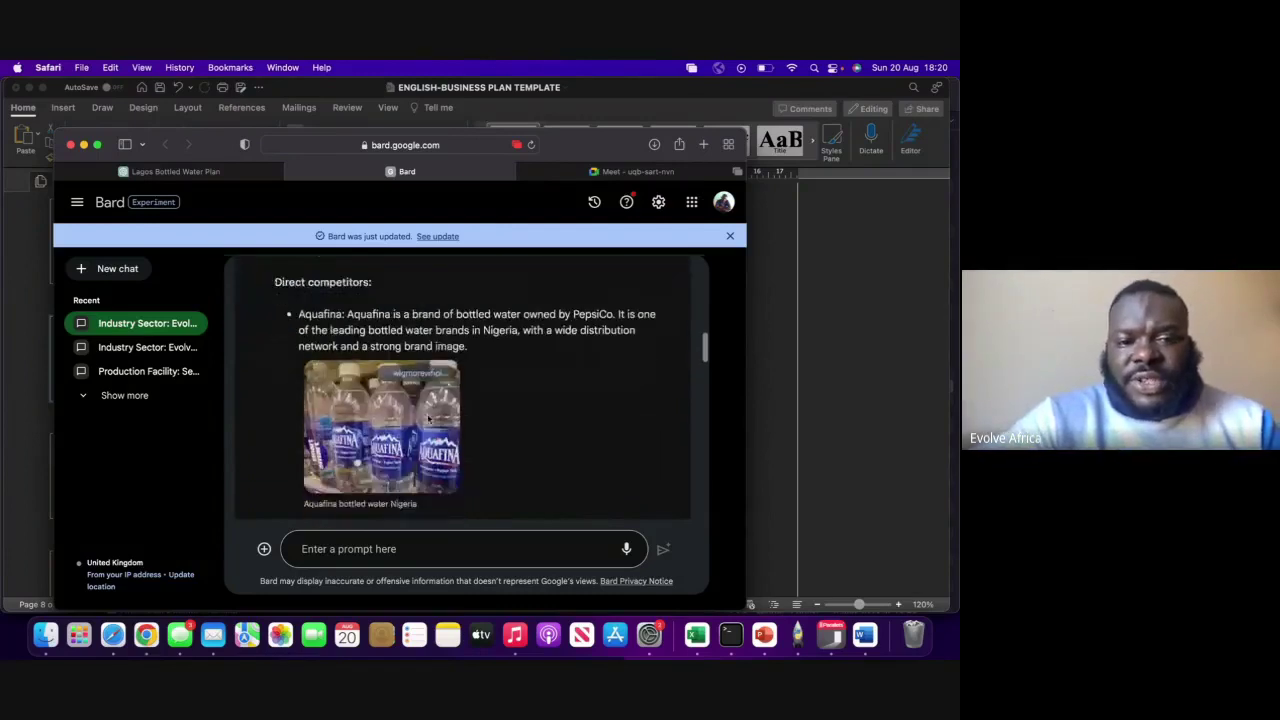
{"action": "scroll", "coordinate": [428, 419], "scroll_direction": "up", "scroll_amount": 1}
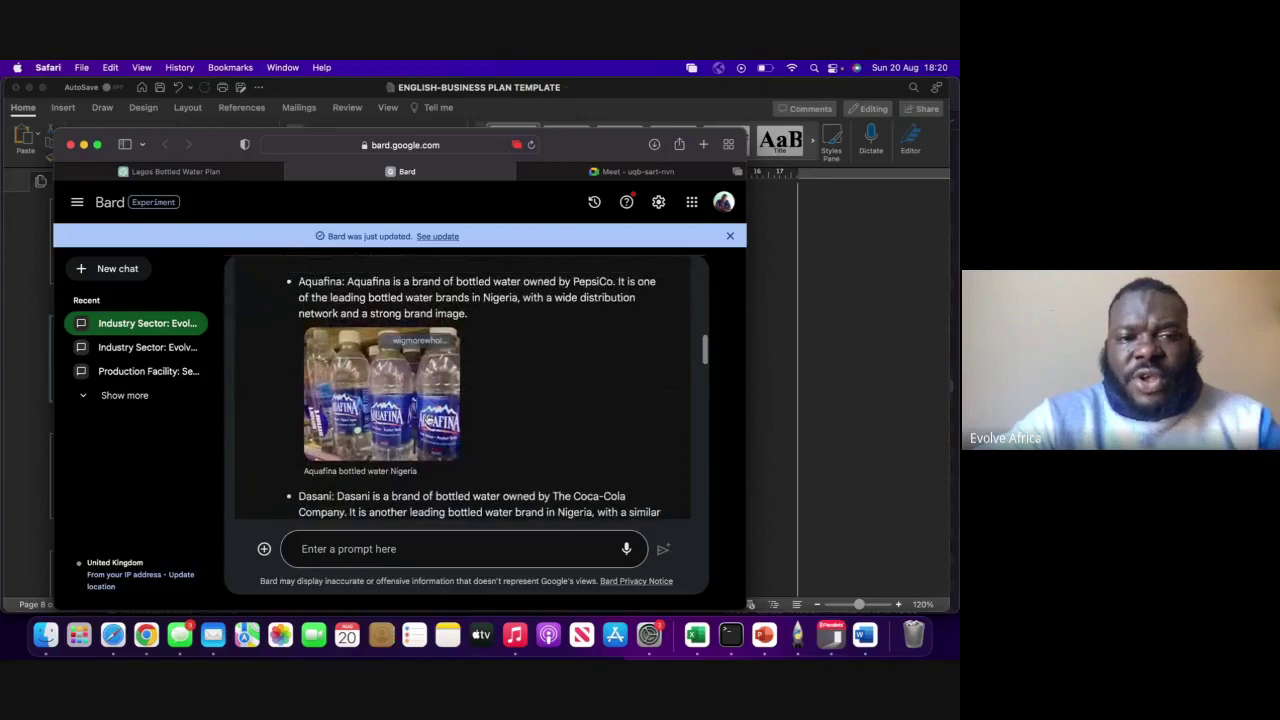
{"action": "scroll", "coordinate": [428, 420], "scroll_direction": "down", "scroll_amount": 9}
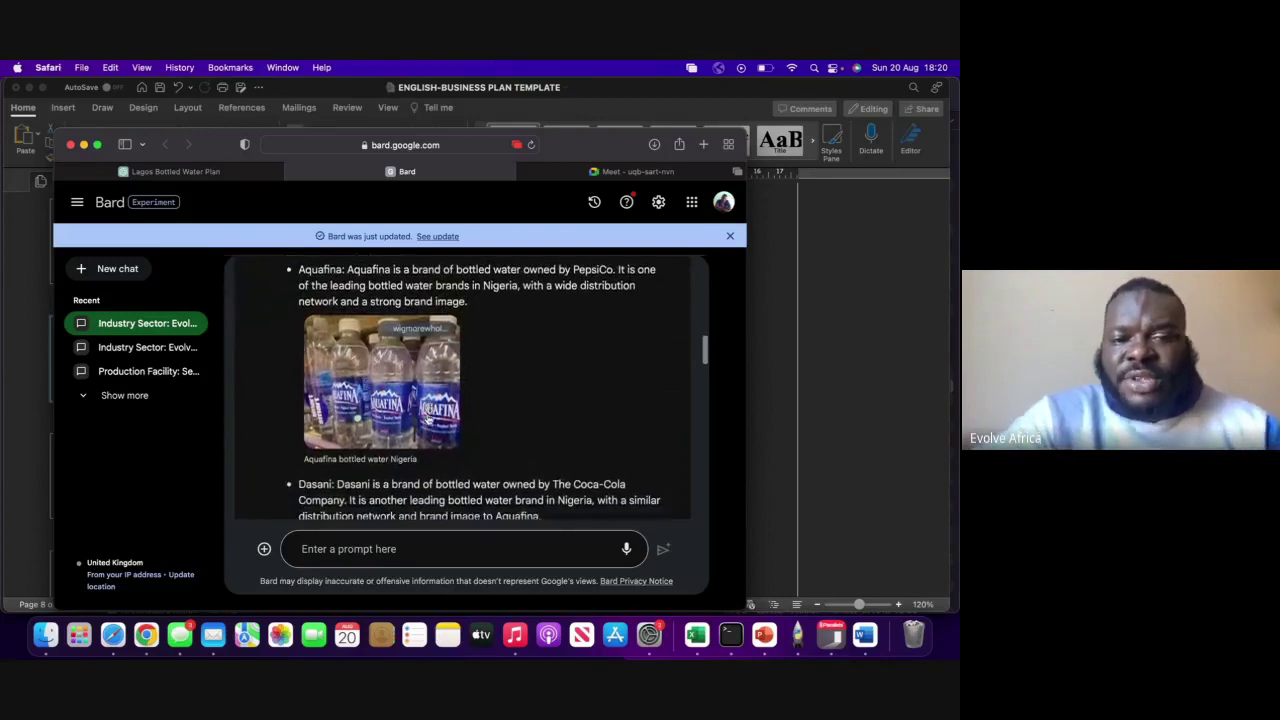
{"action": "scroll", "coordinate": [428, 420], "scroll_direction": "down", "scroll_amount": 8}
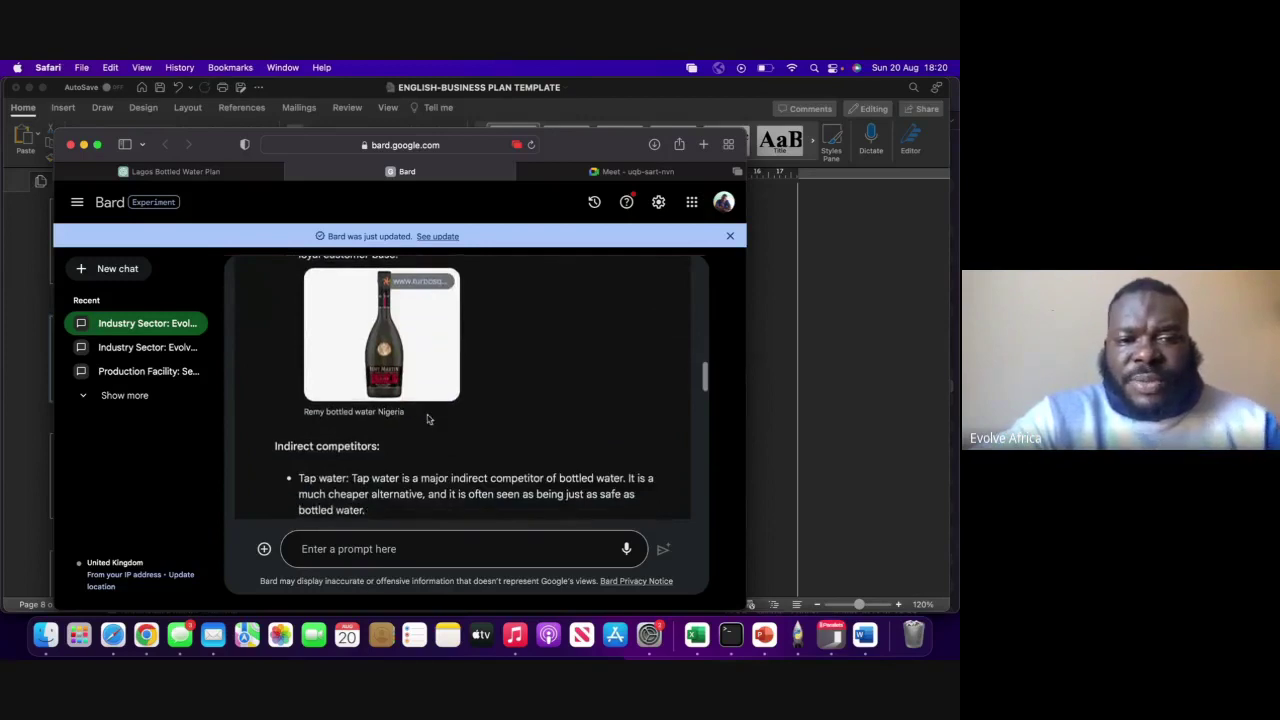
{"action": "scroll", "coordinate": [428, 420], "scroll_direction": "down", "scroll_amount": 15}
{"action": "scroll", "coordinate": [428, 420], "scroll_direction": "down", "scroll_amount": 12}
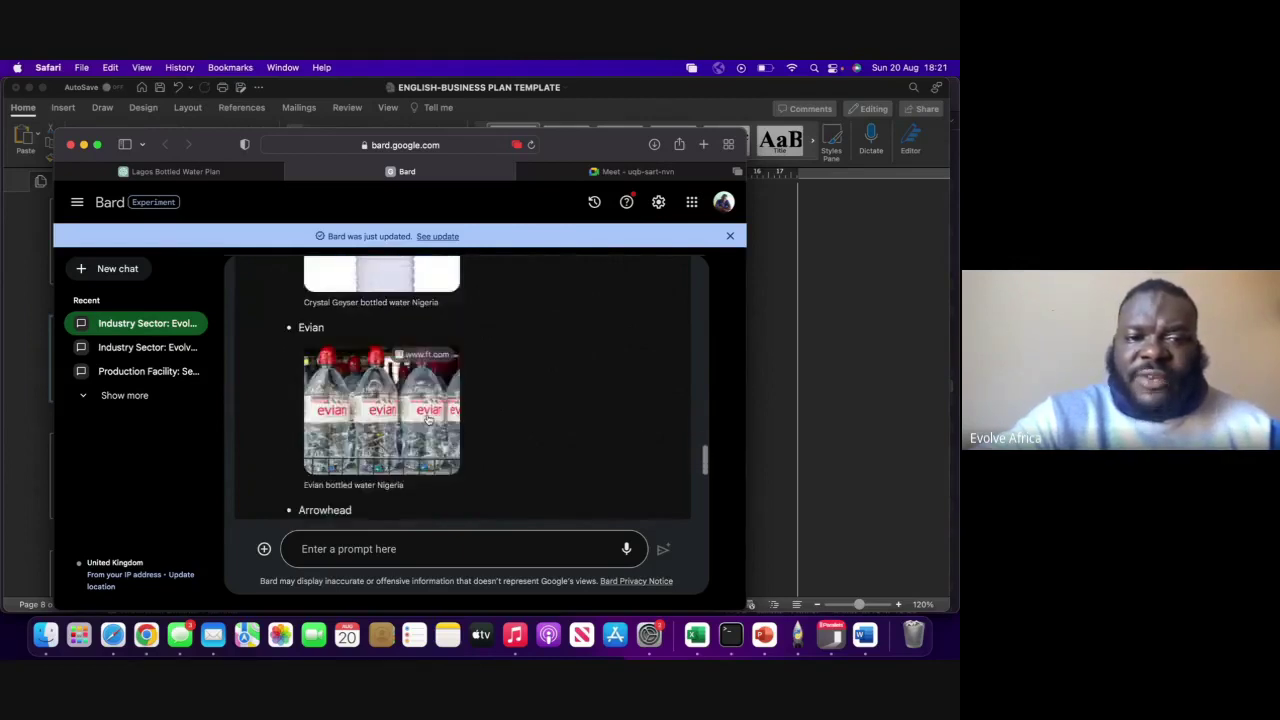
{"action": "scroll", "coordinate": [428, 420], "scroll_direction": "down", "scroll_amount": 10}
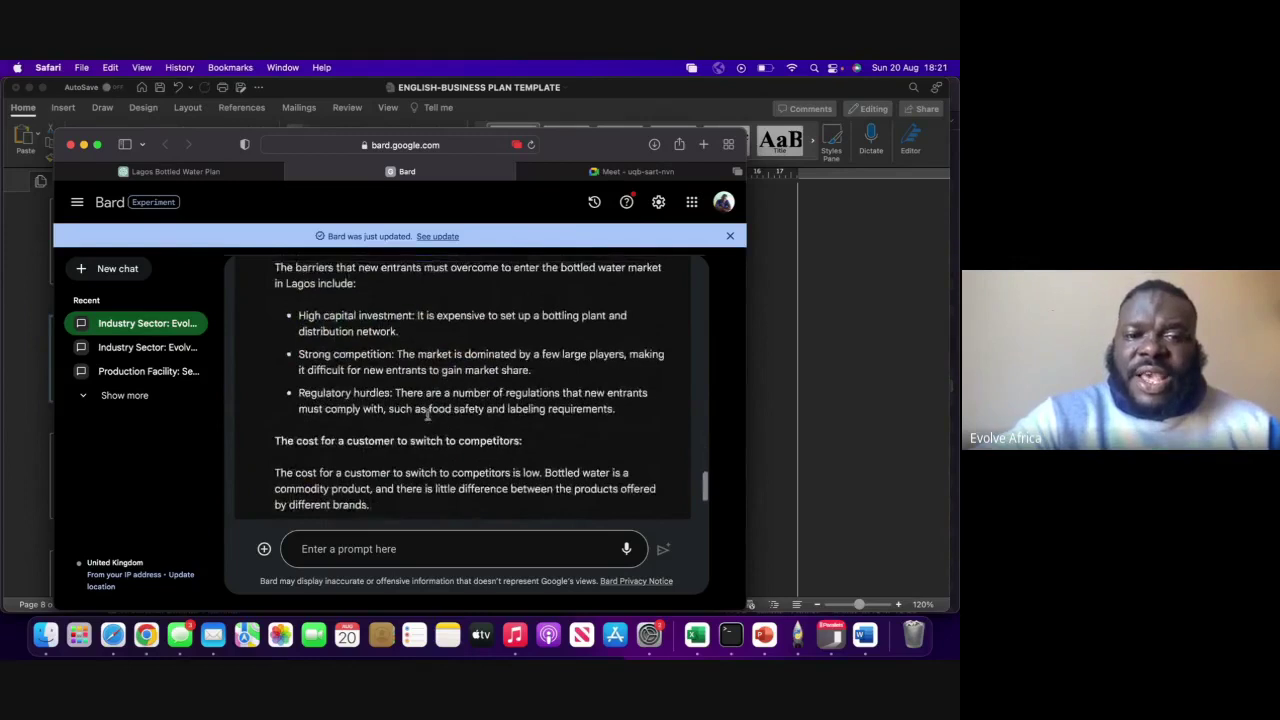
{"action": "scroll", "coordinate": [428, 415], "scroll_direction": "up", "scroll_amount": 10}
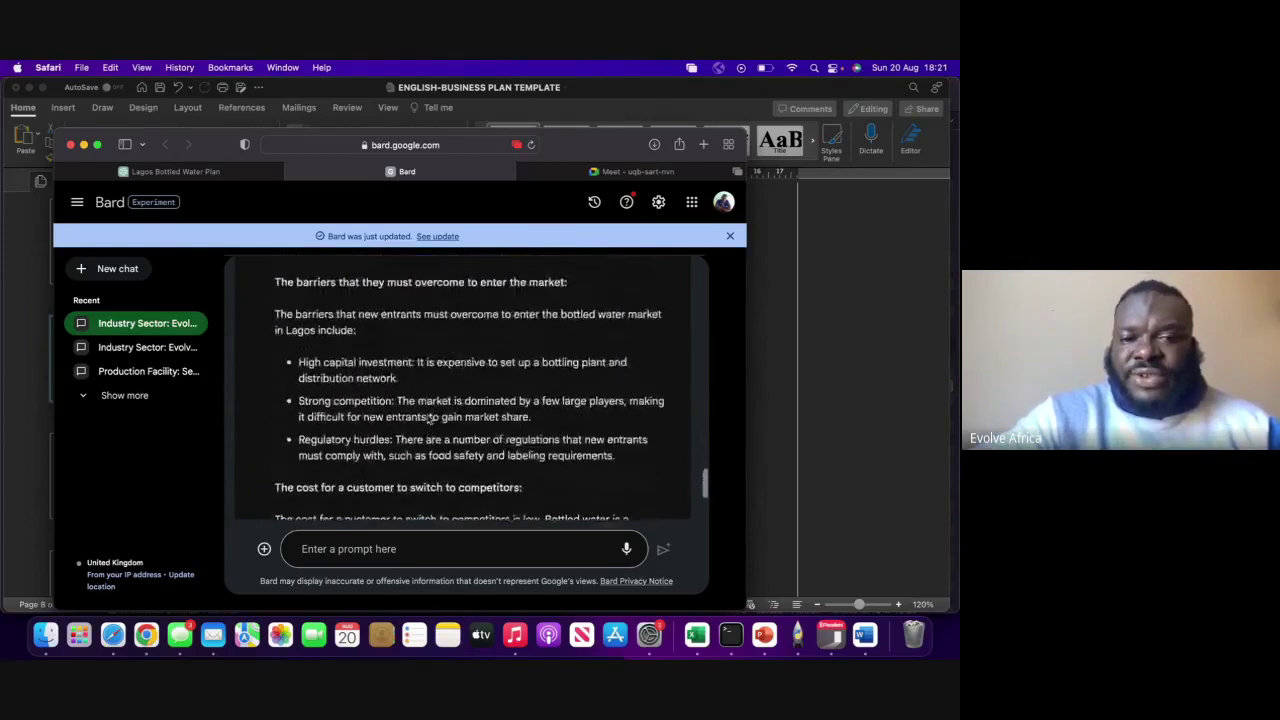
{"action": "scroll", "coordinate": [428, 415], "scroll_direction": "up", "scroll_amount": 1}
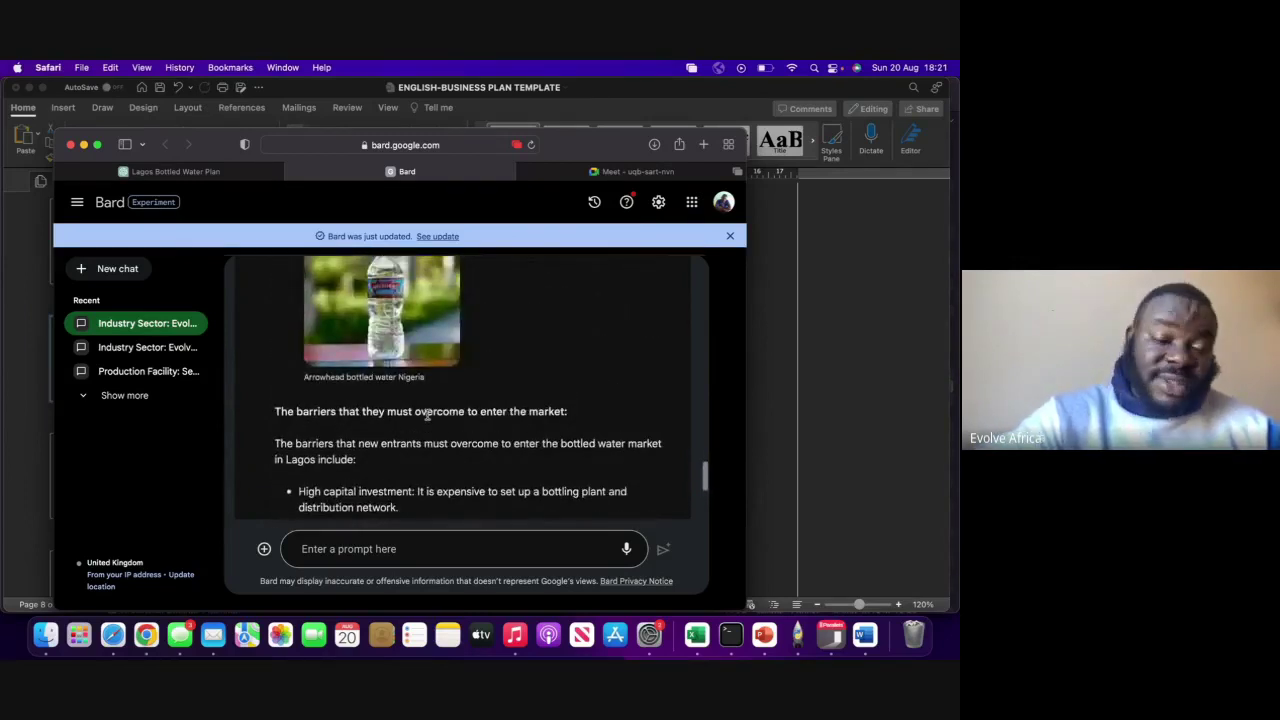
{"action": "scroll", "coordinate": [427, 415], "scroll_direction": "up", "scroll_amount": 10}
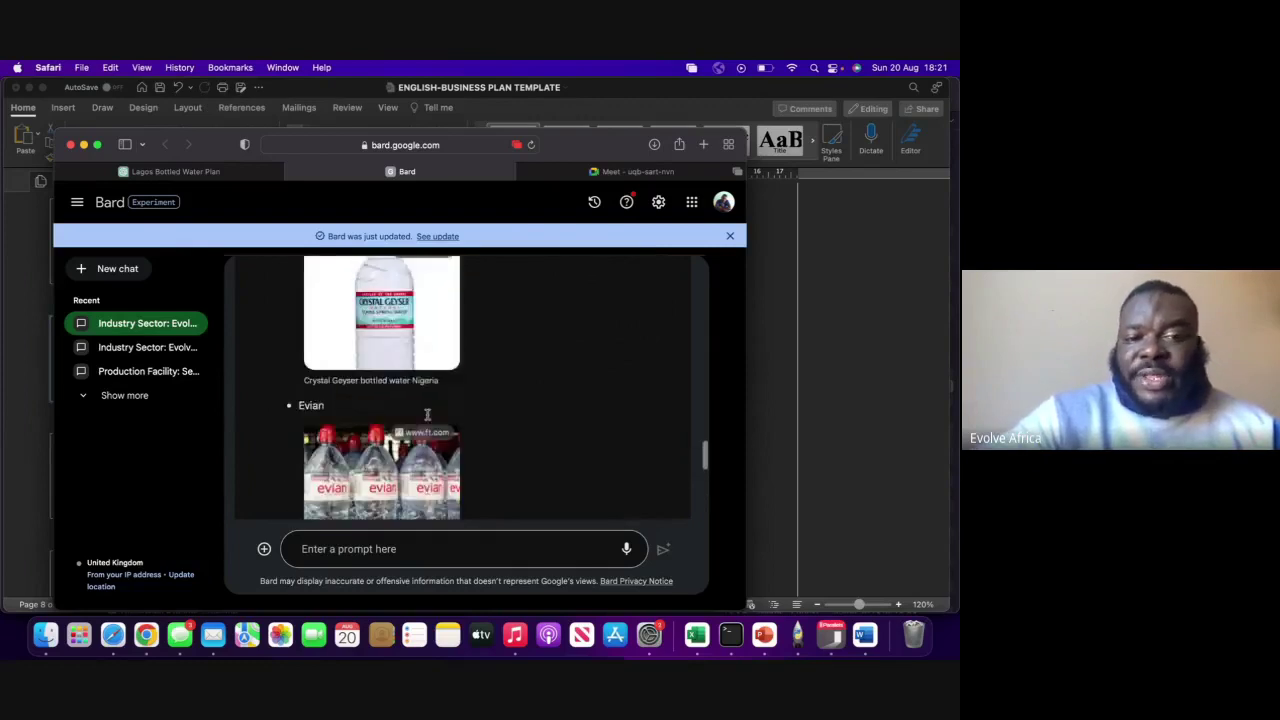
{"action": "scroll", "coordinate": [427, 415], "scroll_direction": "up", "scroll_amount": 10}
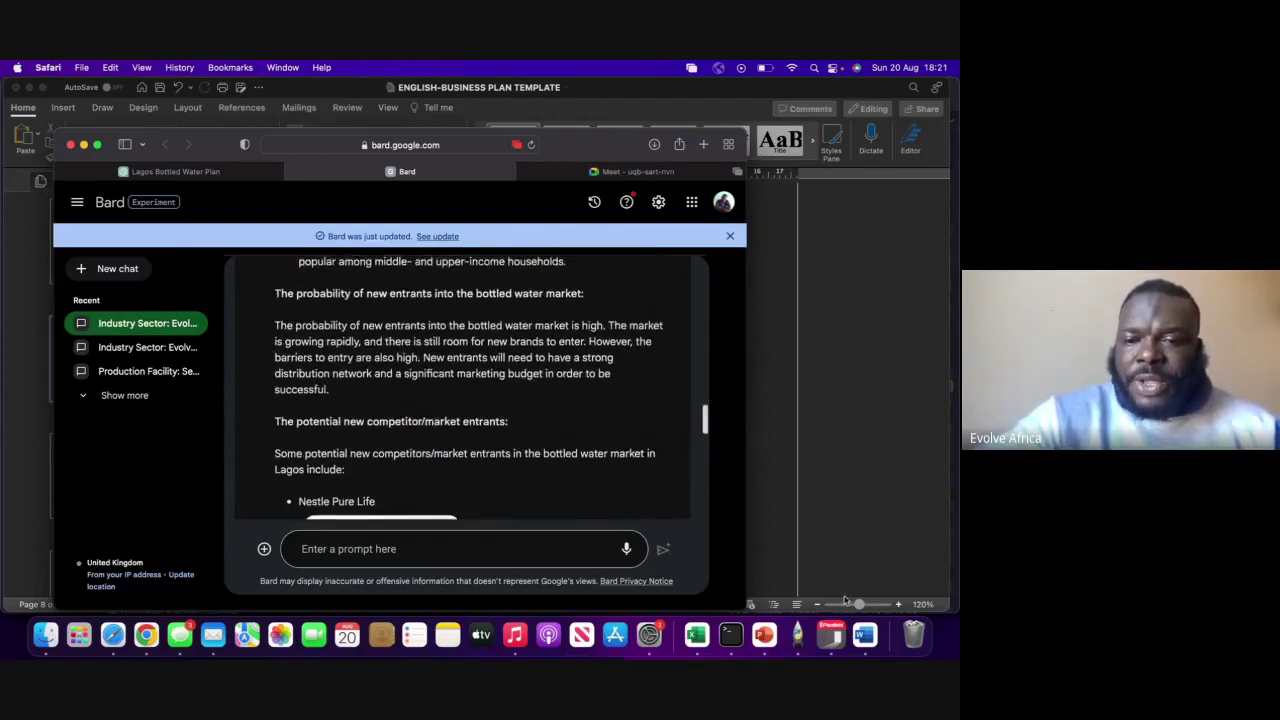
Step: Switch back to the Word template and go to the guidance under 5. SWOT Analysis
{"action": "left_click", "coordinate": [865, 637]}
{"action": "scroll", "coordinate": [511, 517], "scroll_direction": "down", "scroll_amount": 5}
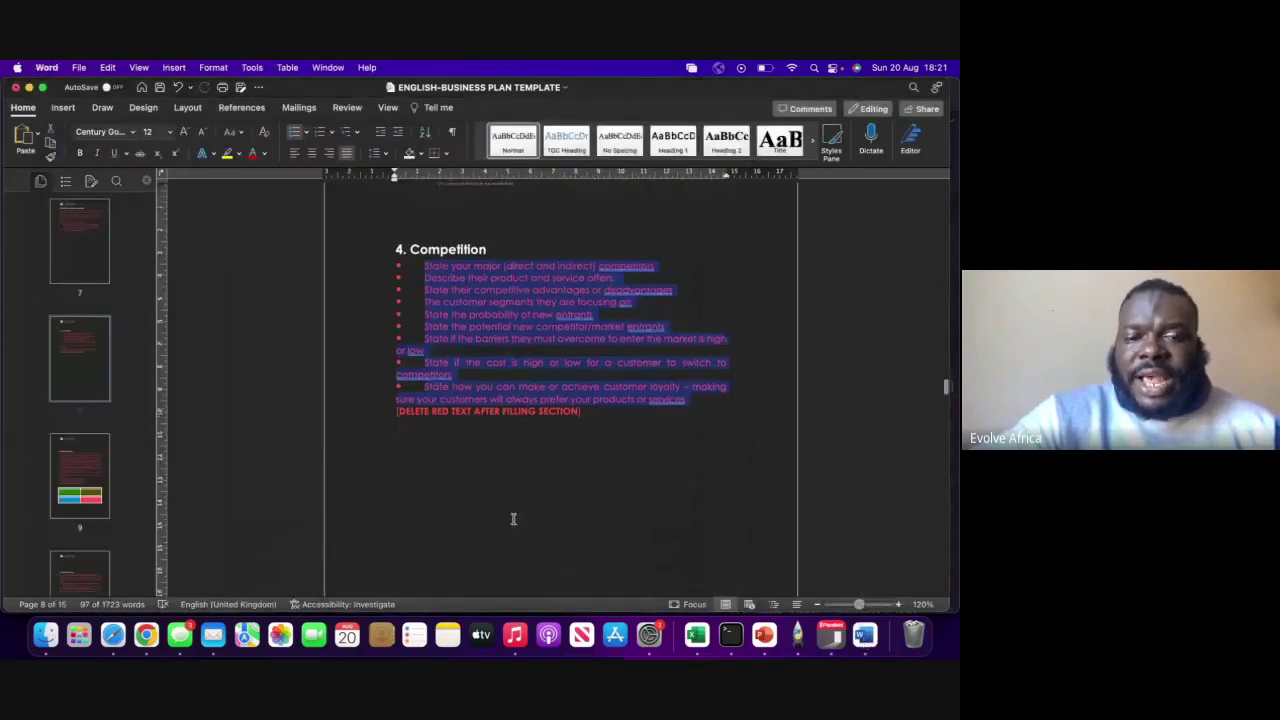
{"action": "scroll", "coordinate": [513, 519], "scroll_direction": "down", "scroll_amount": 6}
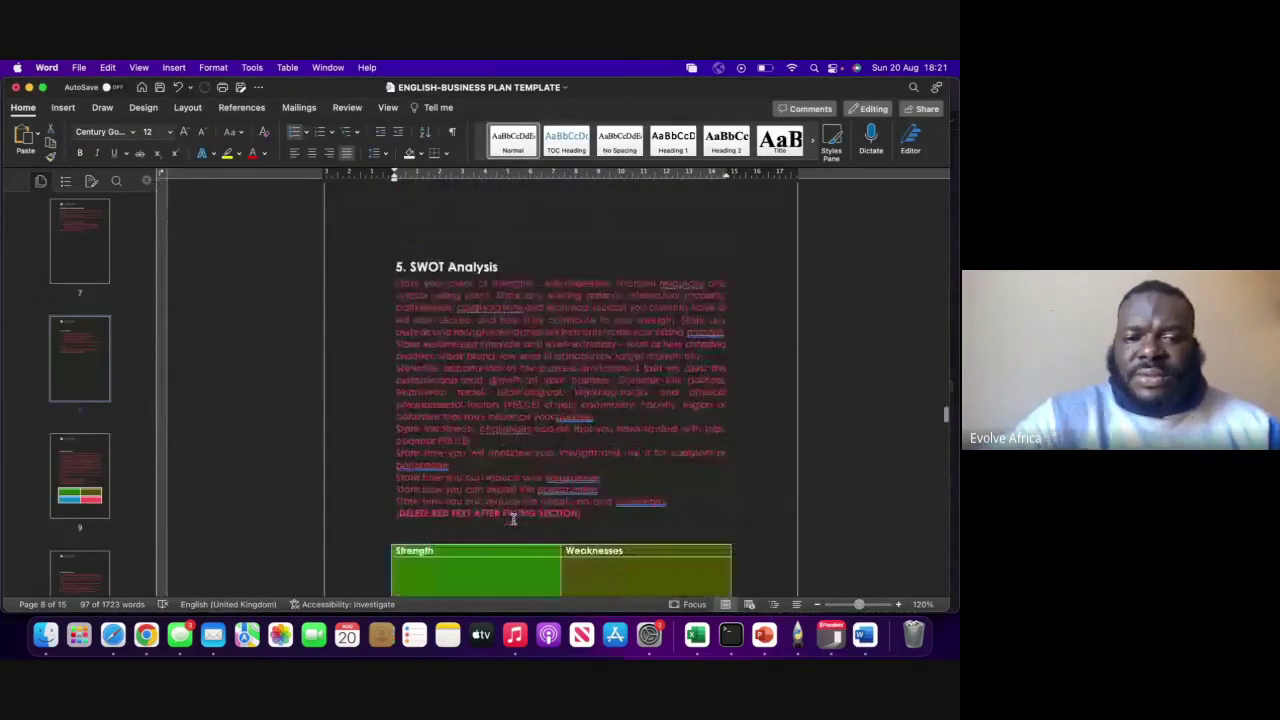
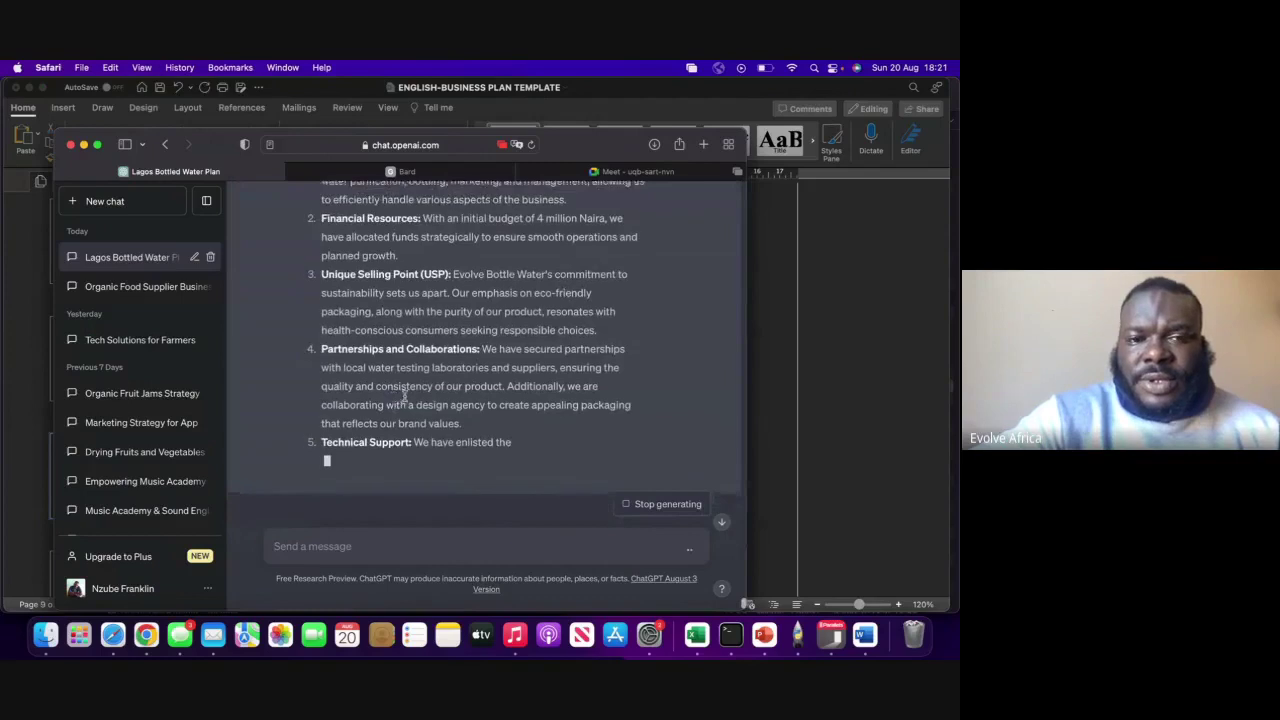
Step: Review ChatGPT's SWOT analysis from Strengths through Opportunities, checking the Financial Resources point, and look back at the earlier cost breakdown
{"action": "scroll", "coordinate": [405, 400], "scroll_direction": "down", "scroll_amount": 3}
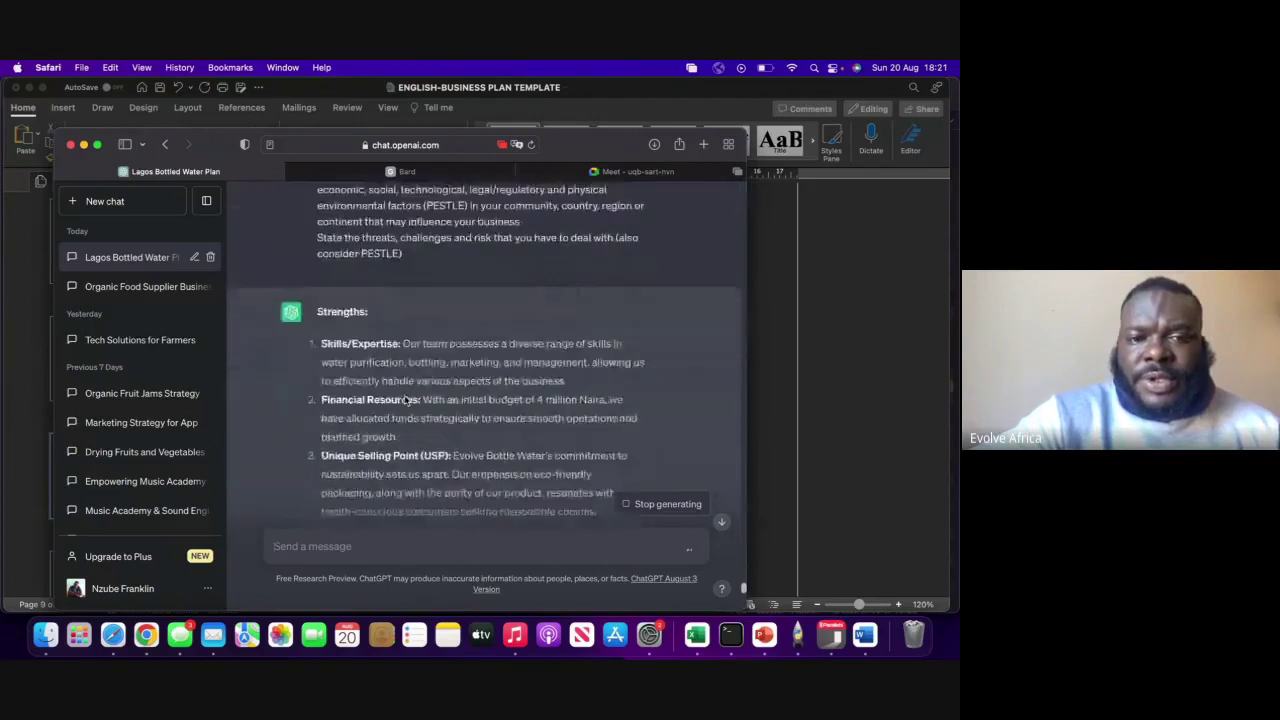
{"action": "scroll", "coordinate": [405, 400], "scroll_direction": "down", "scroll_amount": 1}
{"action": "scroll", "coordinate": [336, 246], "scroll_direction": "down", "scroll_amount": 9}
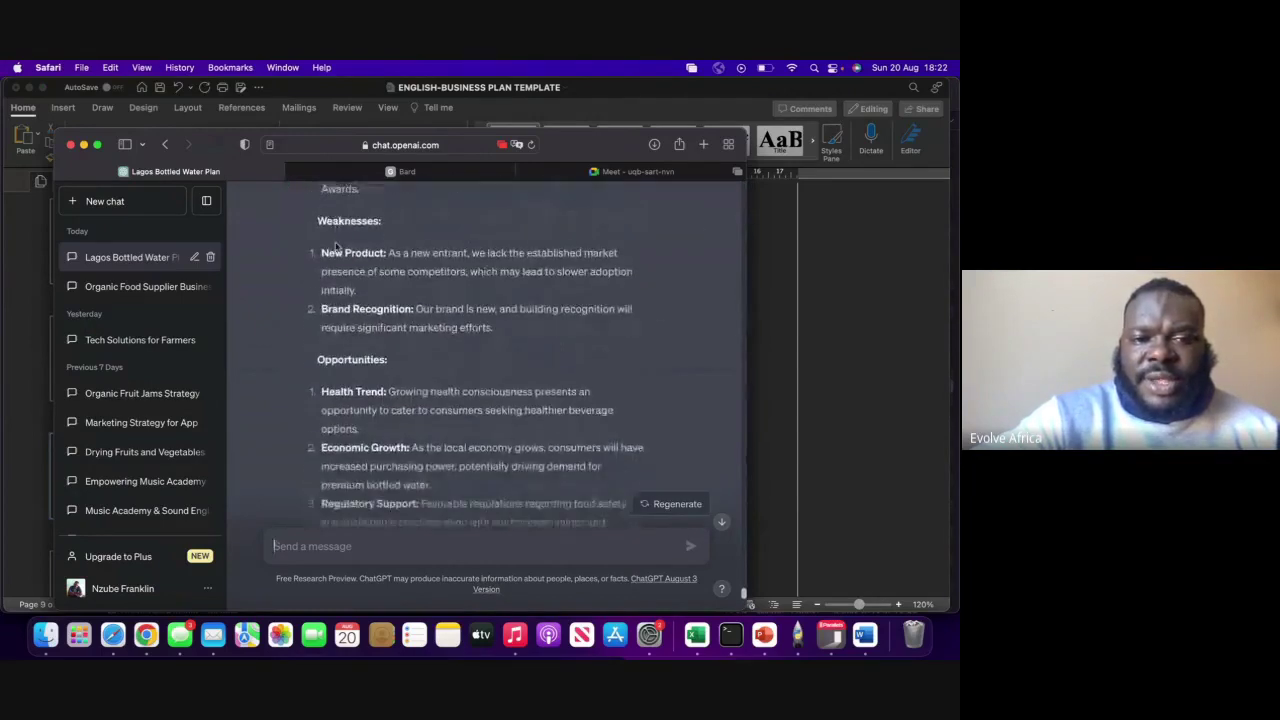
{"action": "scroll", "coordinate": [350, 337], "scroll_direction": "up", "scroll_amount": 6}
{"action": "scroll", "coordinate": [350, 337], "scroll_direction": "up", "scroll_amount": 1}
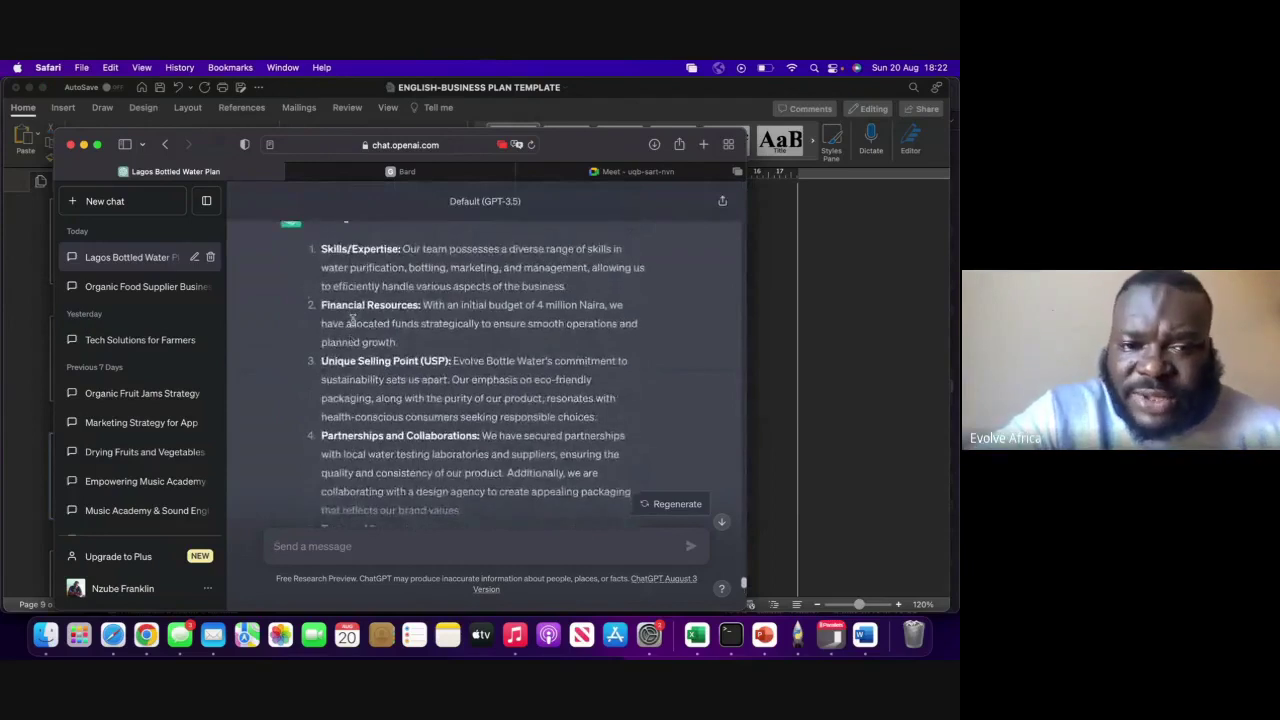
{"action": "scroll", "coordinate": [352, 320], "scroll_direction": "up", "scroll_amount": 1}
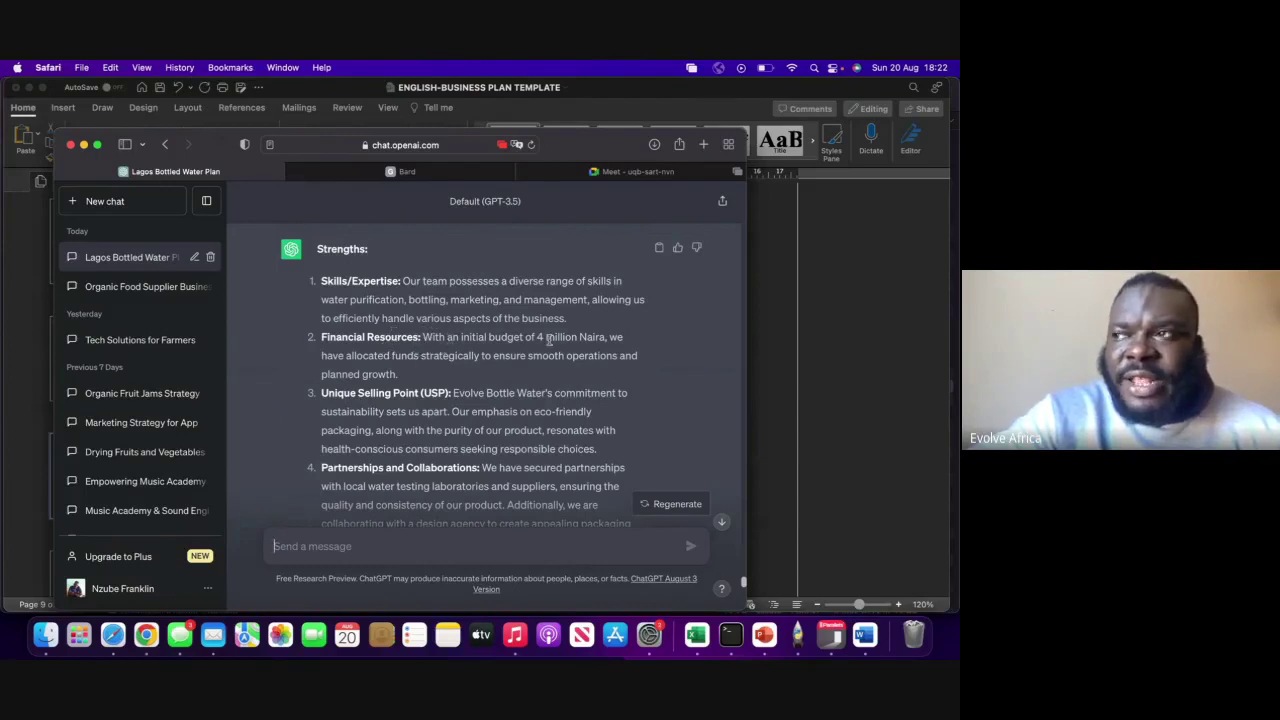
{"action": "scroll", "coordinate": [548, 340], "scroll_direction": "up", "scroll_amount": 1}
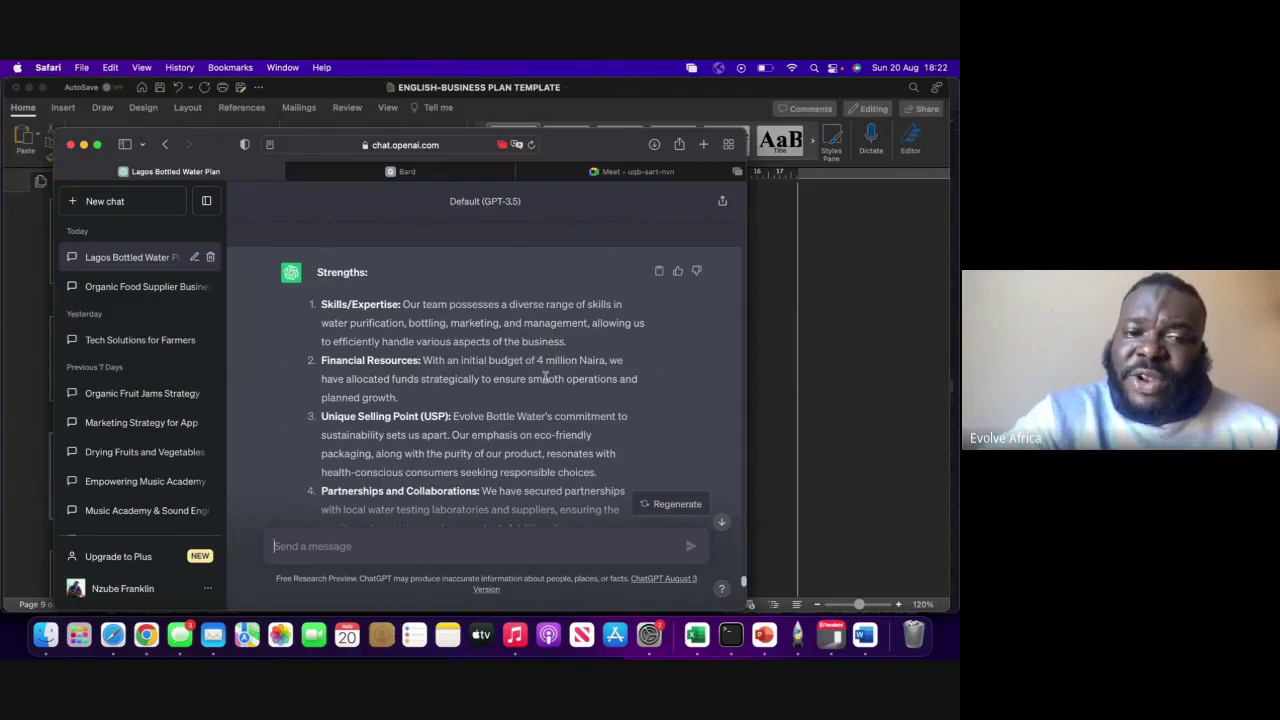
{"action": "scroll", "coordinate": [545, 376], "scroll_direction": "up", "scroll_amount": 3}
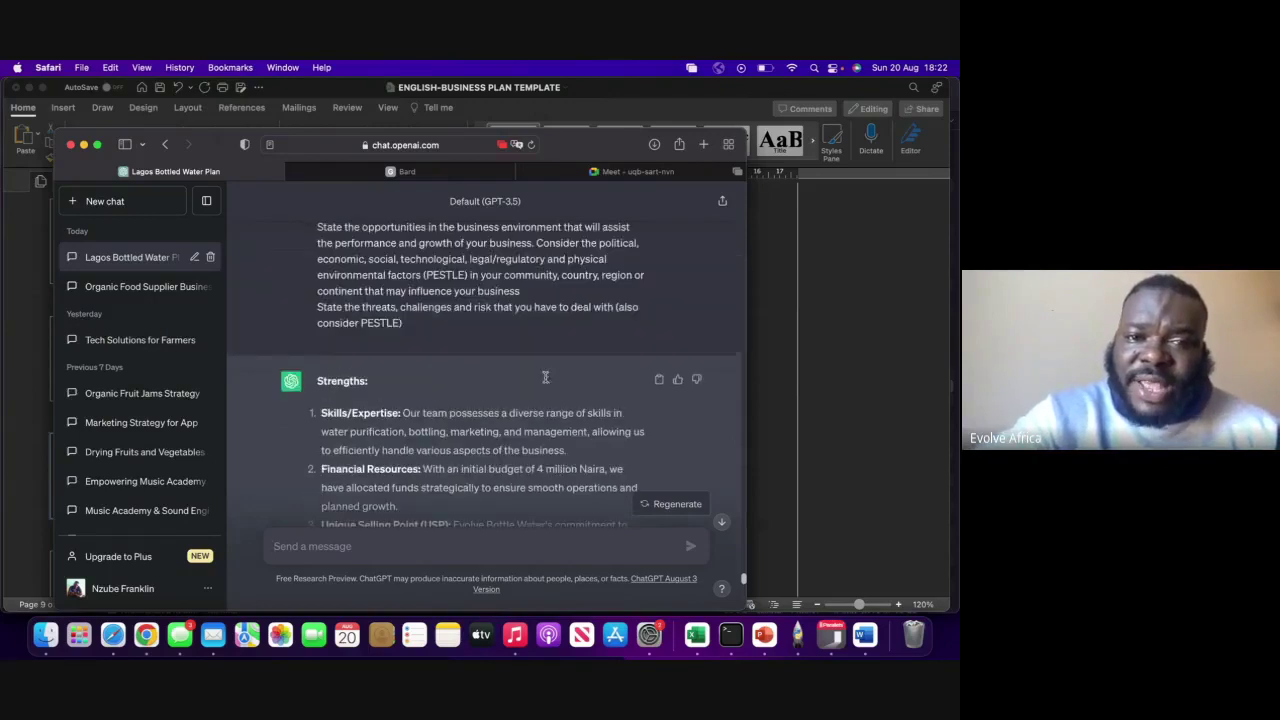
{"action": "scroll", "coordinate": [545, 376], "scroll_direction": "up", "scroll_amount": 10}
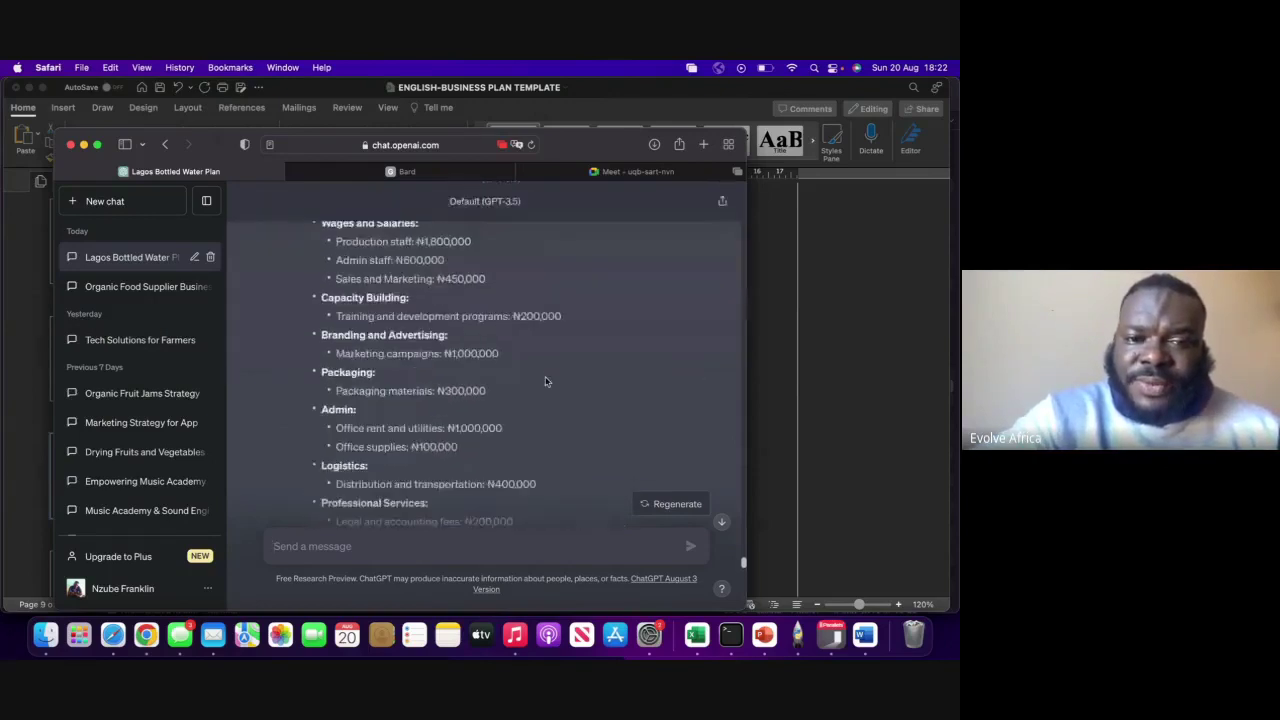
Step: Look back at the 4 million Naira budget request in the ChatGPT conversation and the one-year cost breakdown that follows it
{"action": "scroll", "coordinate": [545, 380], "scroll_direction": "down", "scroll_amount": 3}
{"action": "scroll", "coordinate": [545, 380], "scroll_direction": "down", "scroll_amount": 1}
{"action": "scroll", "coordinate": [545, 380], "scroll_direction": "up", "scroll_amount": 8}
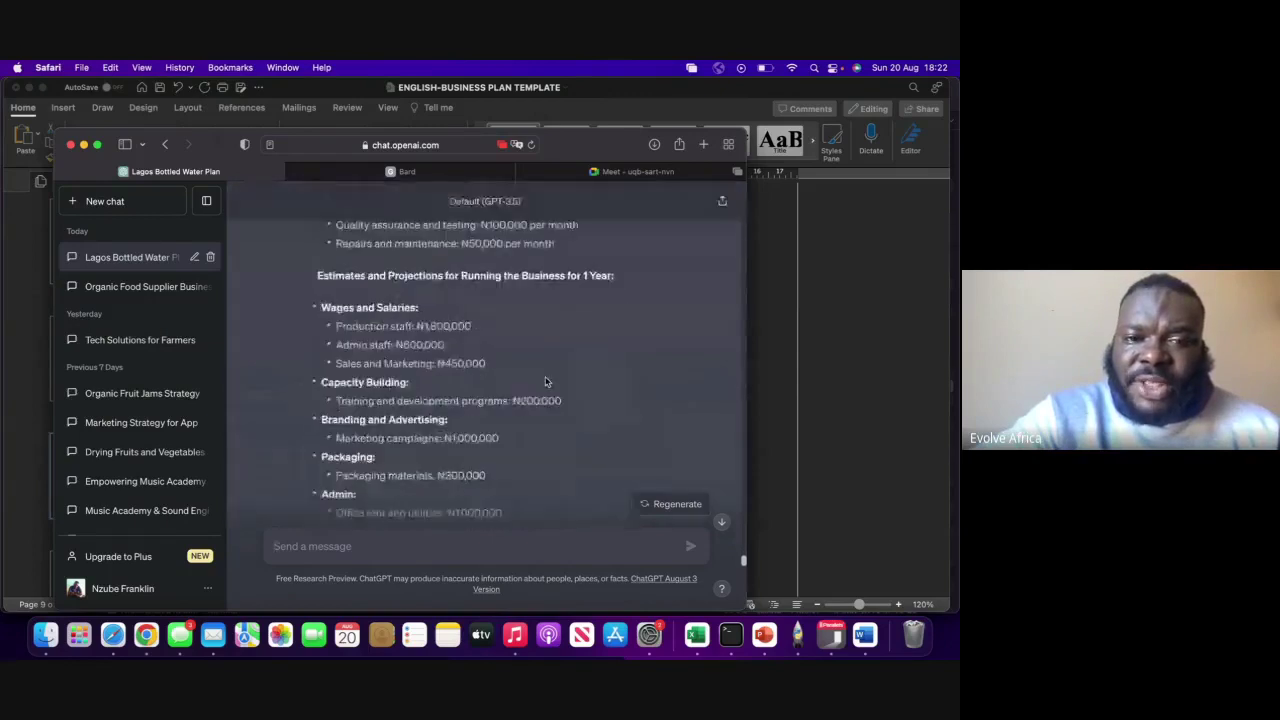
{"action": "scroll", "coordinate": [545, 380], "scroll_direction": "up", "scroll_amount": 5}
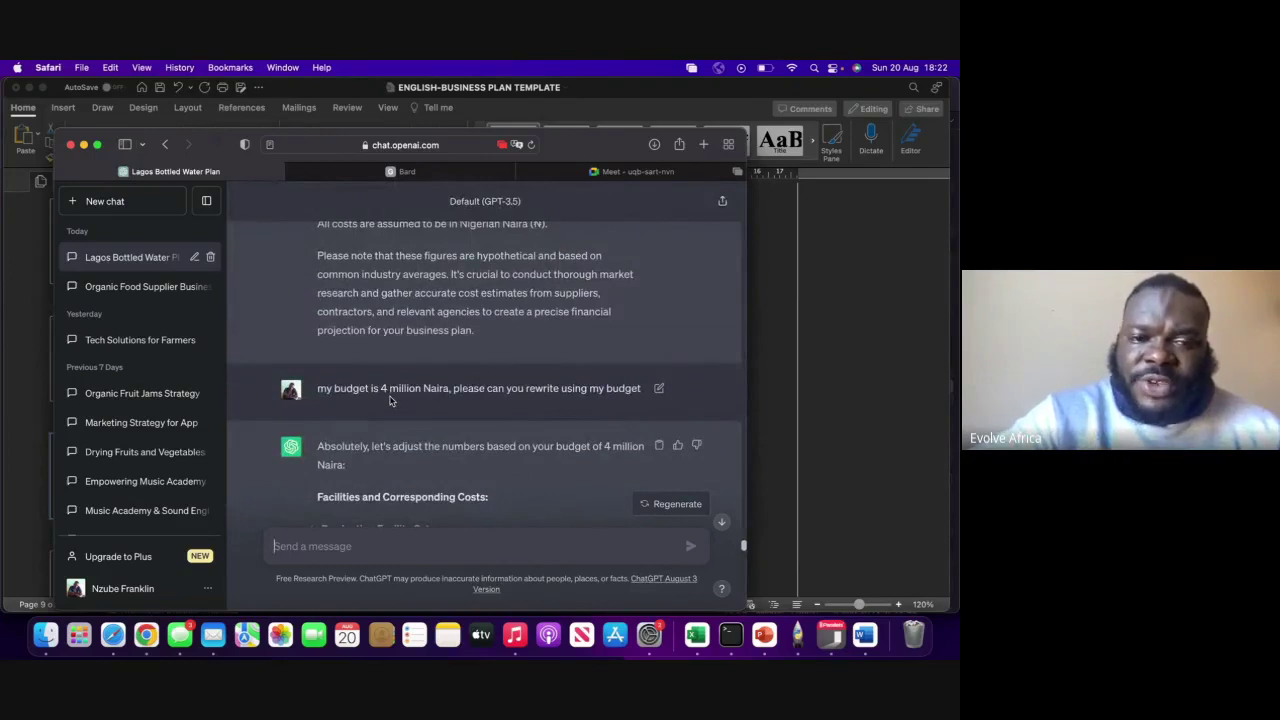
{"action": "scroll", "coordinate": [390, 401], "scroll_direction": "down", "scroll_amount": 1}
{"action": "scroll", "coordinate": [390, 400], "scroll_direction": "down", "scroll_amount": 20}
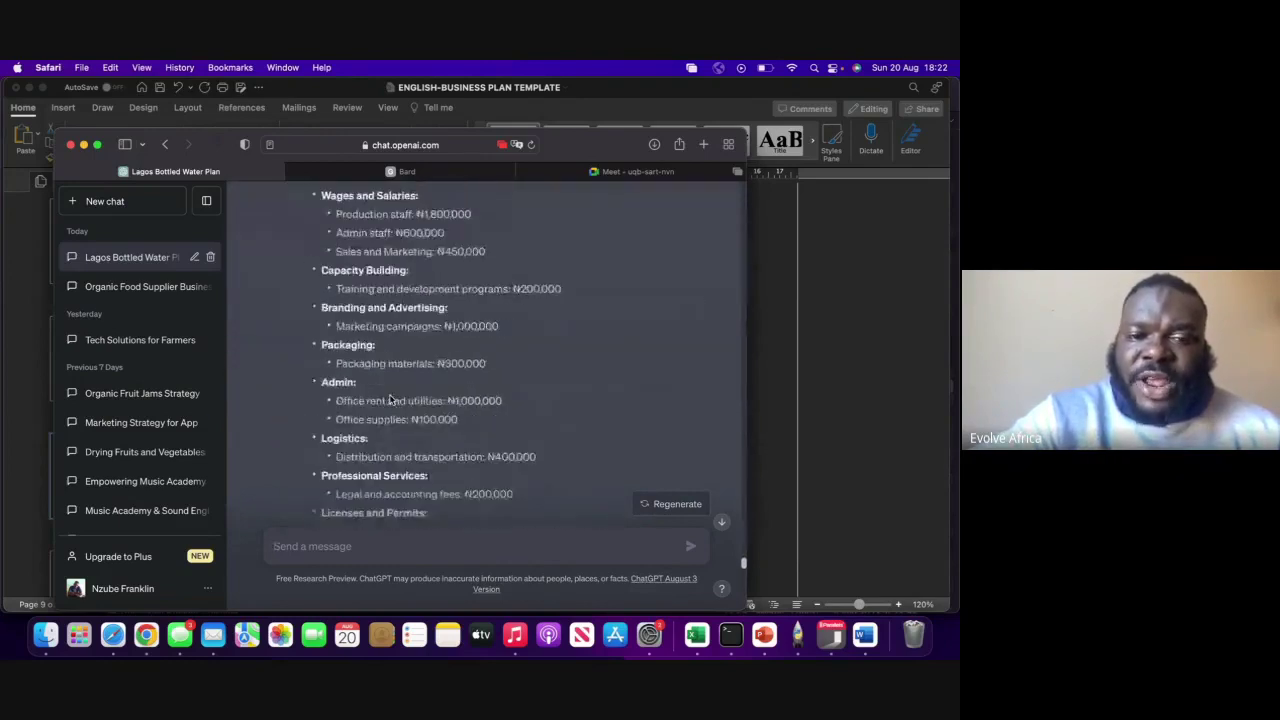
Step: Review ChatGPT's SWOT analysis through to the threats and closing paragraph, and go back over the partnerships, technical support and awards points
{"action": "scroll", "coordinate": [390, 400], "scroll_direction": "down", "scroll_amount": 7}
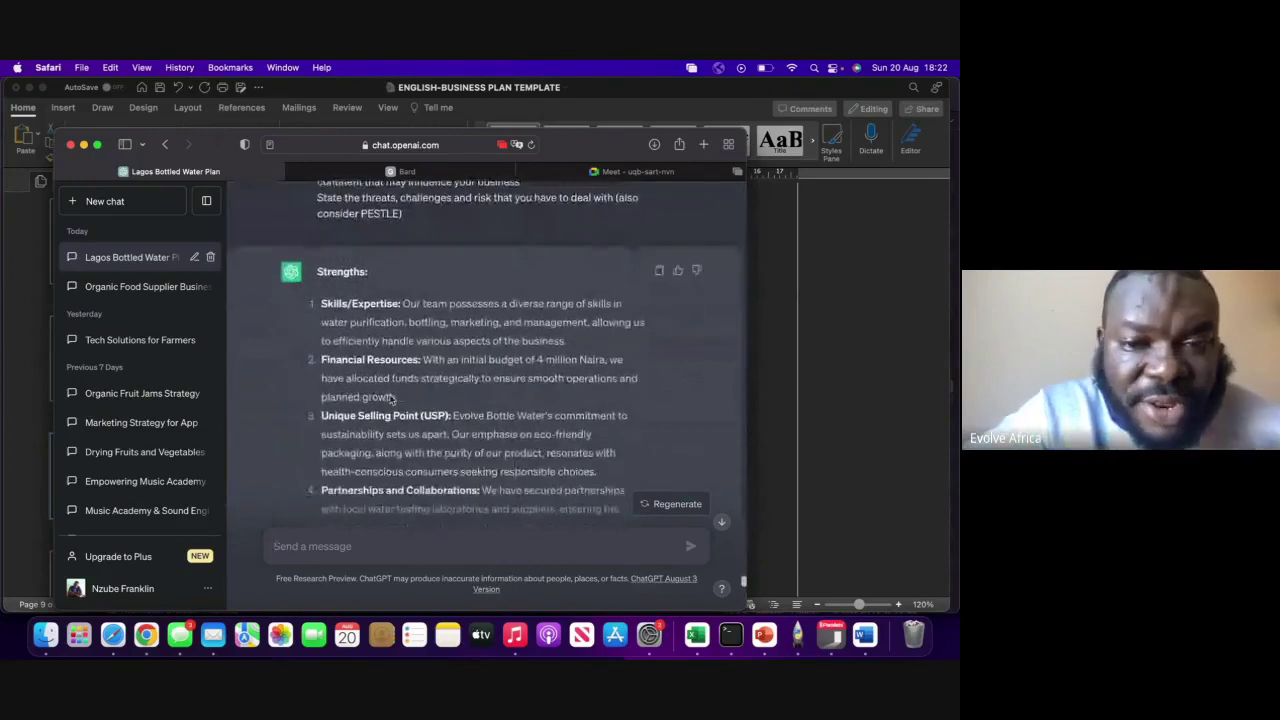
{"action": "scroll", "coordinate": [390, 400], "scroll_direction": "up", "scroll_amount": 8}
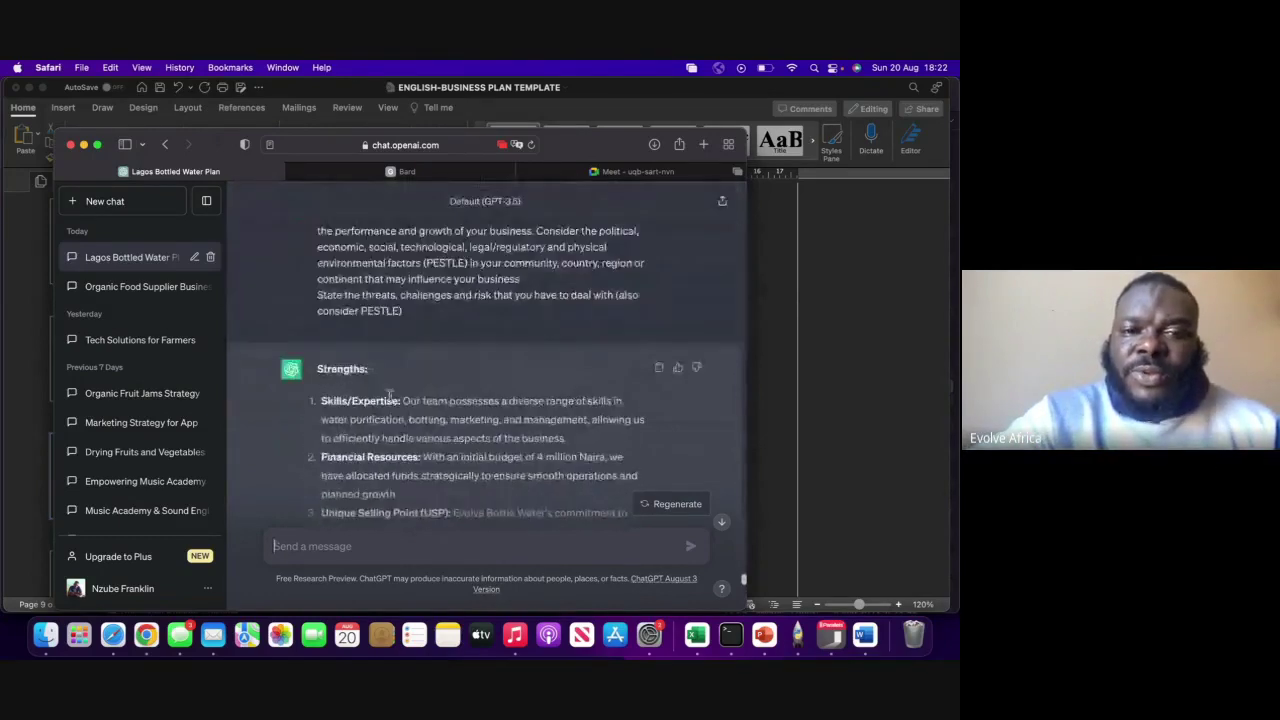
{"action": "scroll", "coordinate": [390, 398], "scroll_direction": "down", "scroll_amount": 20}
{"action": "scroll", "coordinate": [389, 395], "scroll_direction": "down", "scroll_amount": 5}
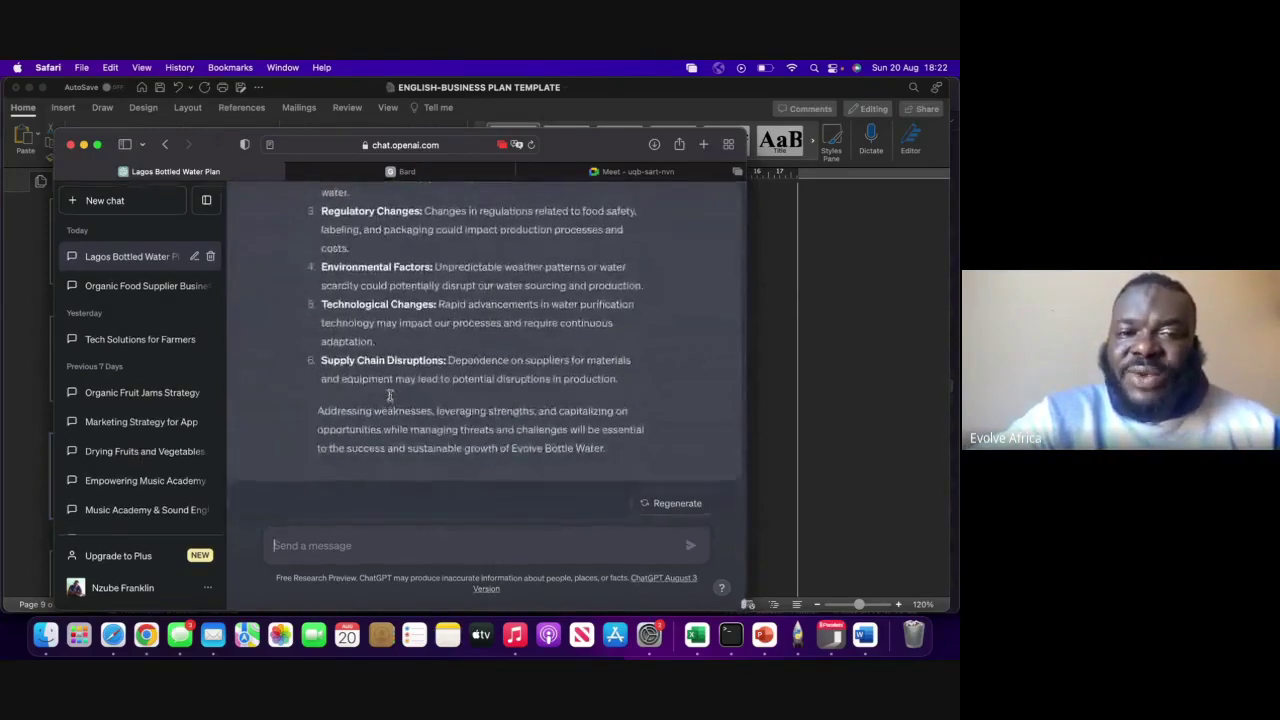
{"action": "scroll", "coordinate": [389, 395], "scroll_direction": "up", "scroll_amount": 5}
{"action": "scroll", "coordinate": [390, 395], "scroll_direction": "up", "scroll_amount": 5}
{"action": "scroll", "coordinate": [391, 399], "scroll_direction": "up", "scroll_amount": 3}
{"action": "scroll", "coordinate": [390, 399], "scroll_direction": "up", "scroll_amount": 3}
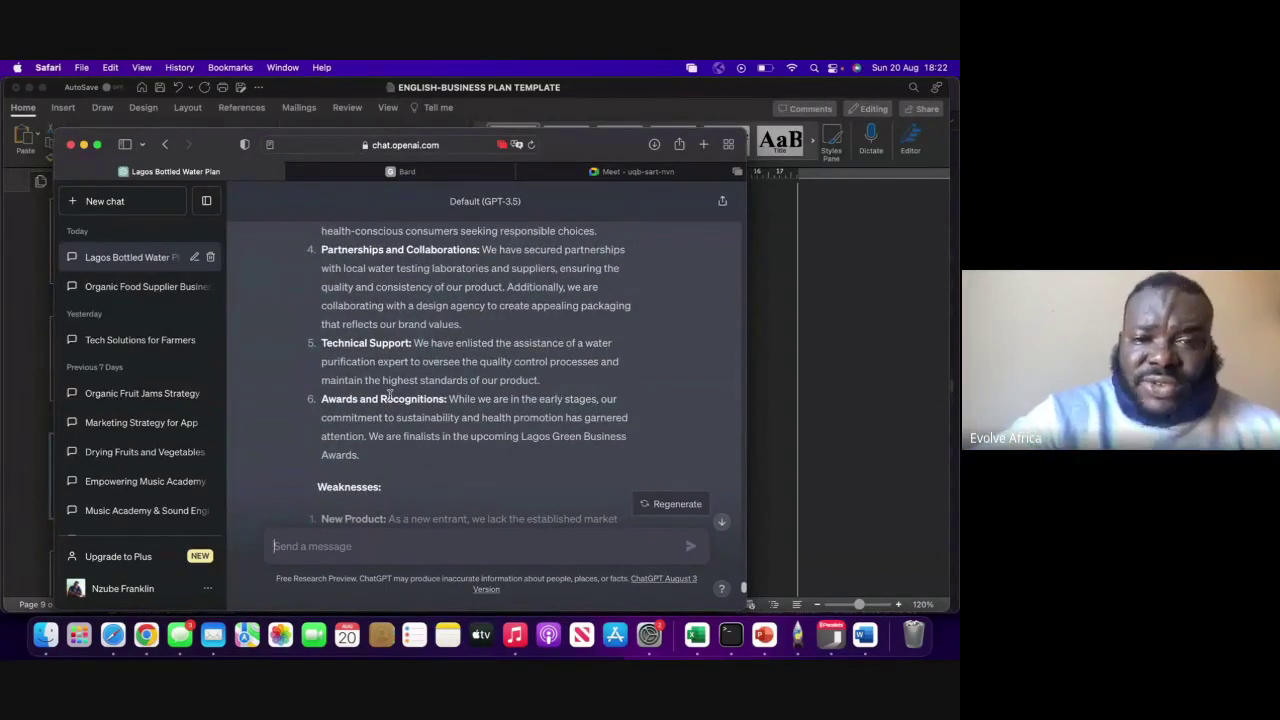
Step: Switch to the Word template and look through the guidance for 7. Marketing Plan, 8. Management and 9. Financial Plan
{"action": "left_click", "coordinate": [789, 365]}
{"action": "scroll", "coordinate": [769, 366], "scroll_direction": "down", "scroll_amount": 5}
{"action": "scroll", "coordinate": [522, 432], "scroll_direction": "up", "scroll_amount": 2}
{"action": "scroll", "coordinate": [522, 432], "scroll_direction": "down", "scroll_amount": 6}
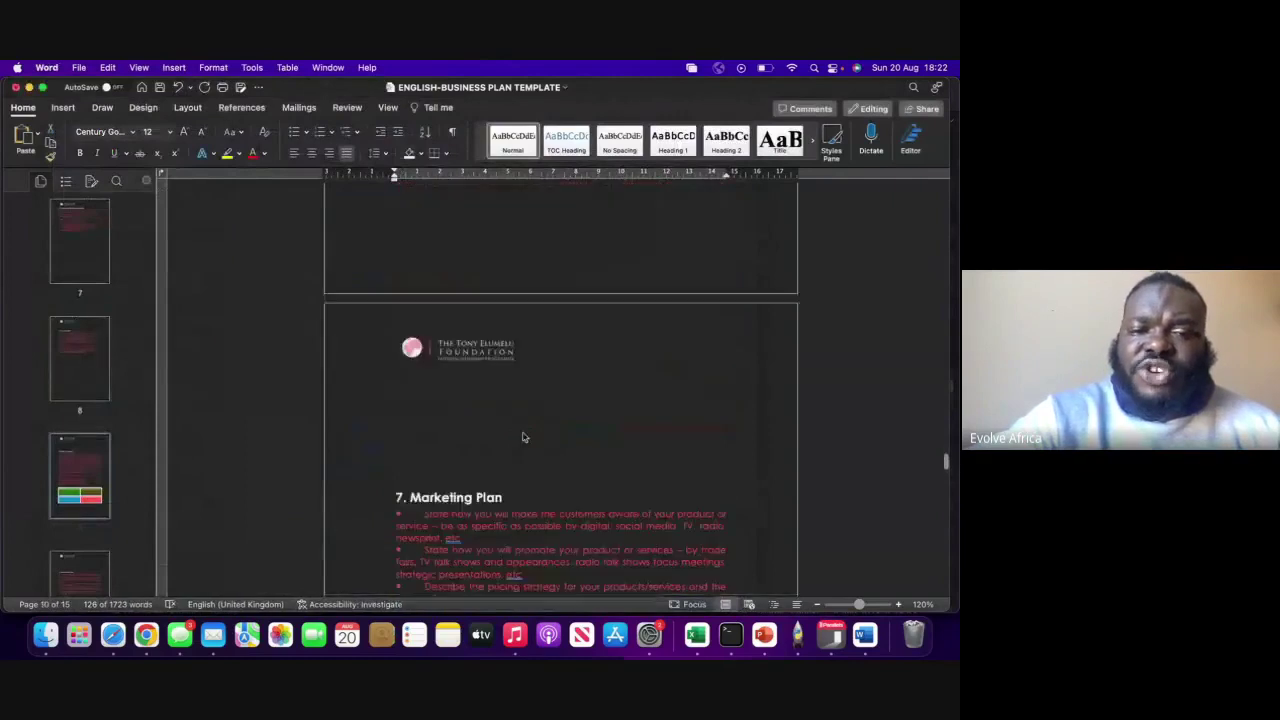
{"action": "scroll", "coordinate": [522, 432], "scroll_direction": "down", "scroll_amount": 5}
{"action": "scroll", "coordinate": [520, 430], "scroll_direction": "up", "scroll_amount": 1}
{"action": "scroll", "coordinate": [515, 410], "scroll_direction": "down", "scroll_amount": 8}
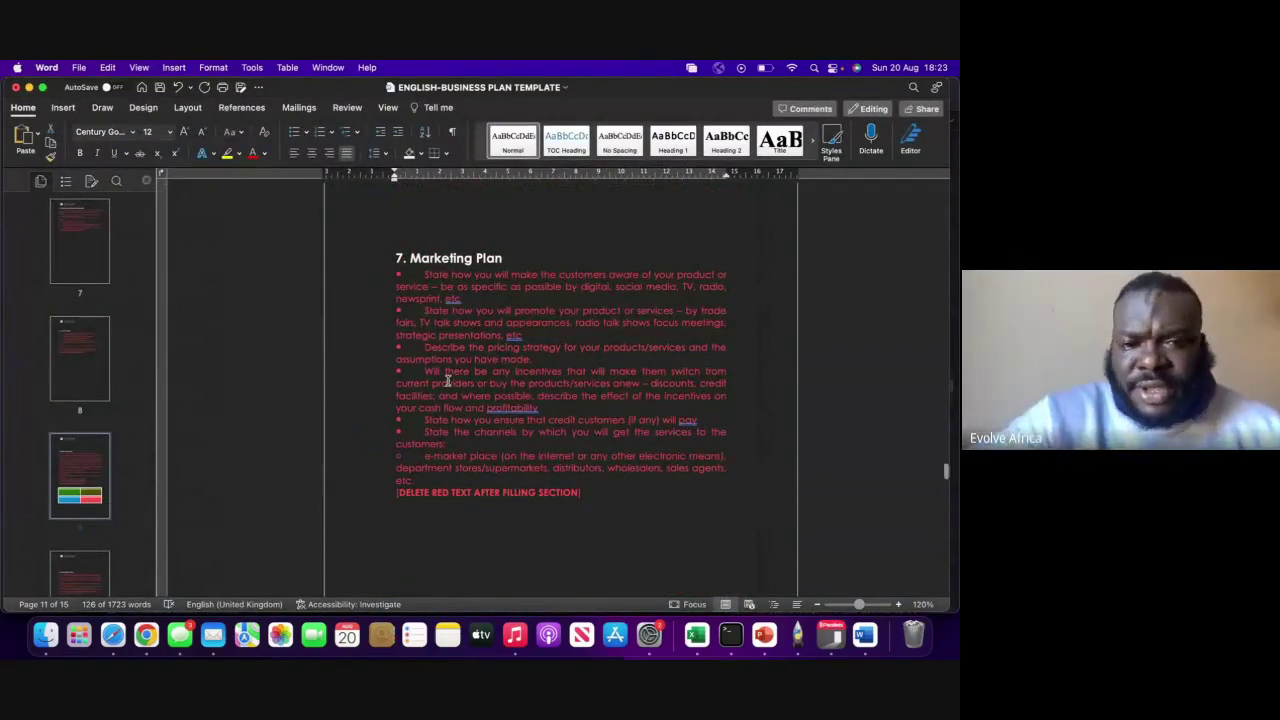
{"action": "scroll", "coordinate": [448, 380], "scroll_direction": "down", "scroll_amount": 1}
{"action": "scroll", "coordinate": [448, 380], "scroll_direction": "down", "scroll_amount": 10}
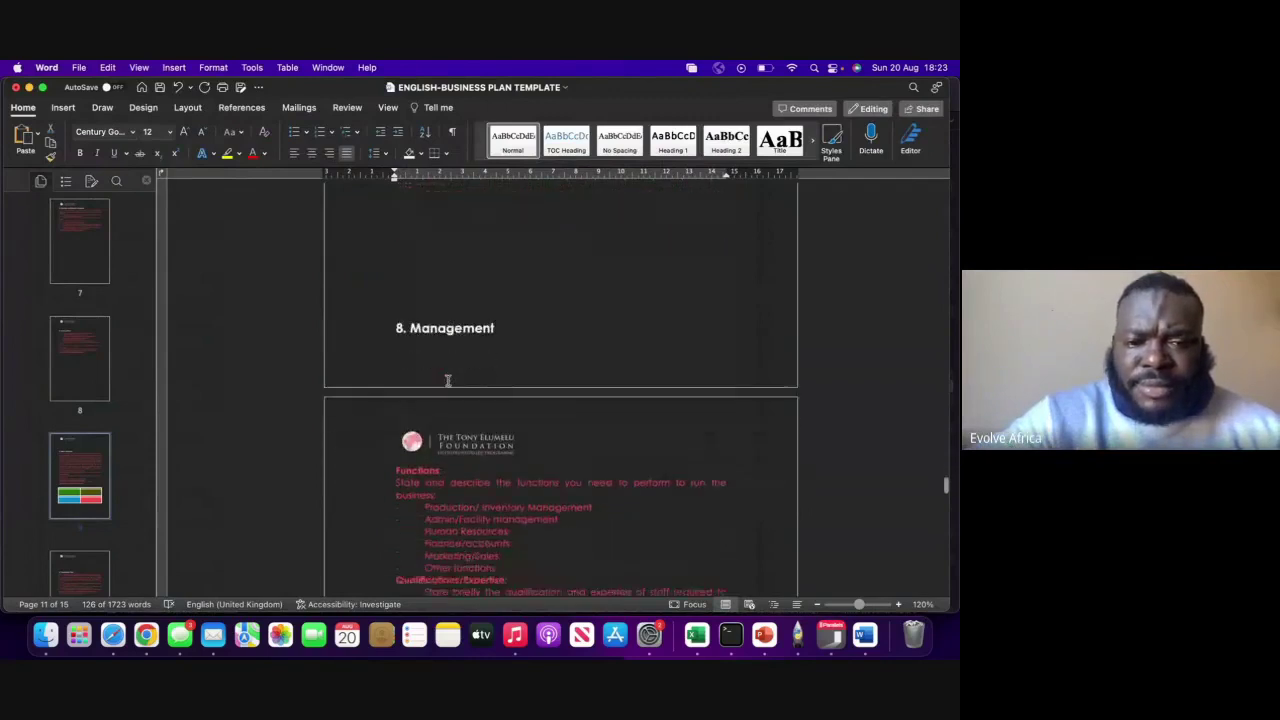
{"action": "scroll", "coordinate": [448, 380], "scroll_direction": "down", "scroll_amount": 10}
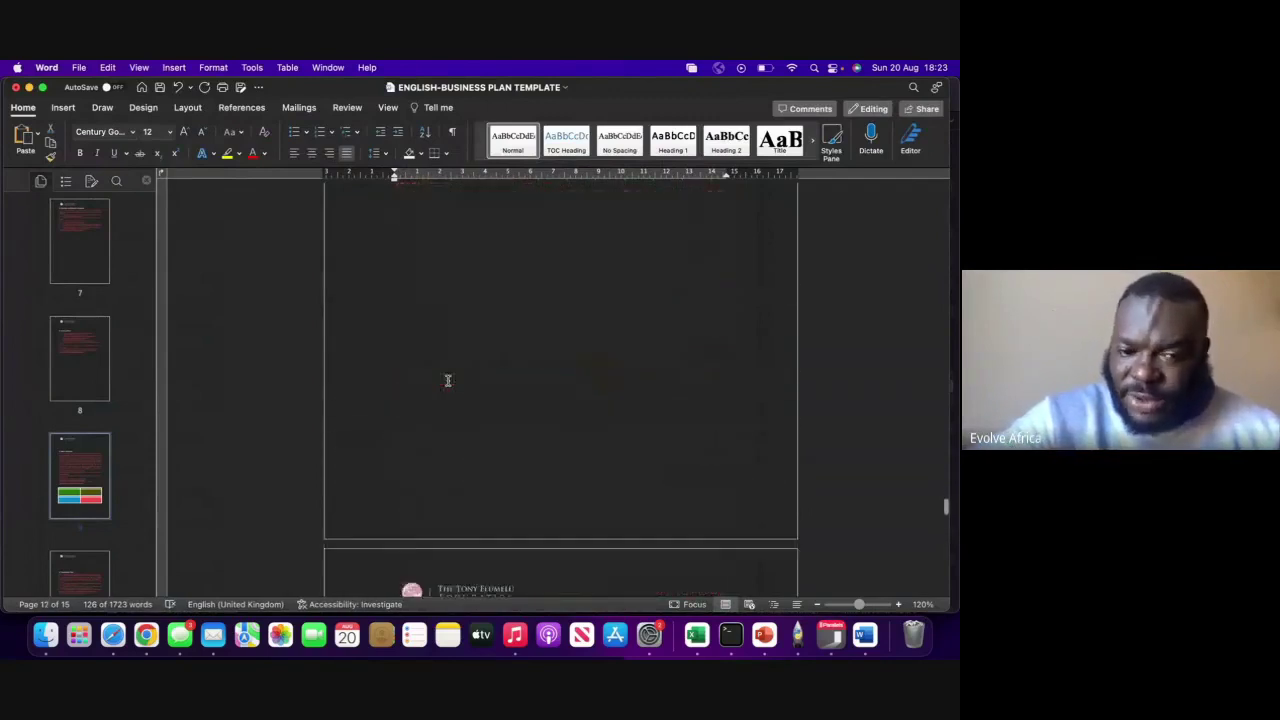
{"action": "scroll", "coordinate": [448, 385], "scroll_direction": "down", "scroll_amount": 7}
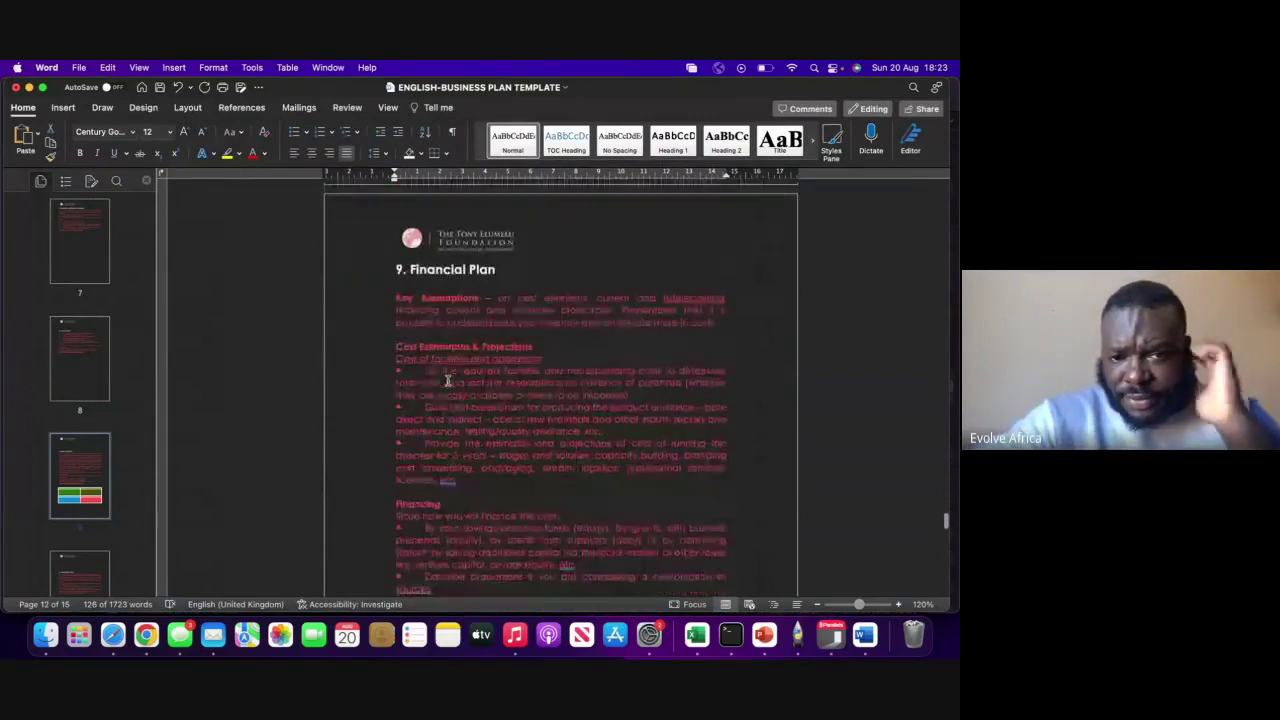
{"action": "scroll", "coordinate": [448, 380], "scroll_direction": "down", "scroll_amount": 1}
{"action": "scroll", "coordinate": [448, 380], "scroll_direction": "up", "scroll_amount": 1}
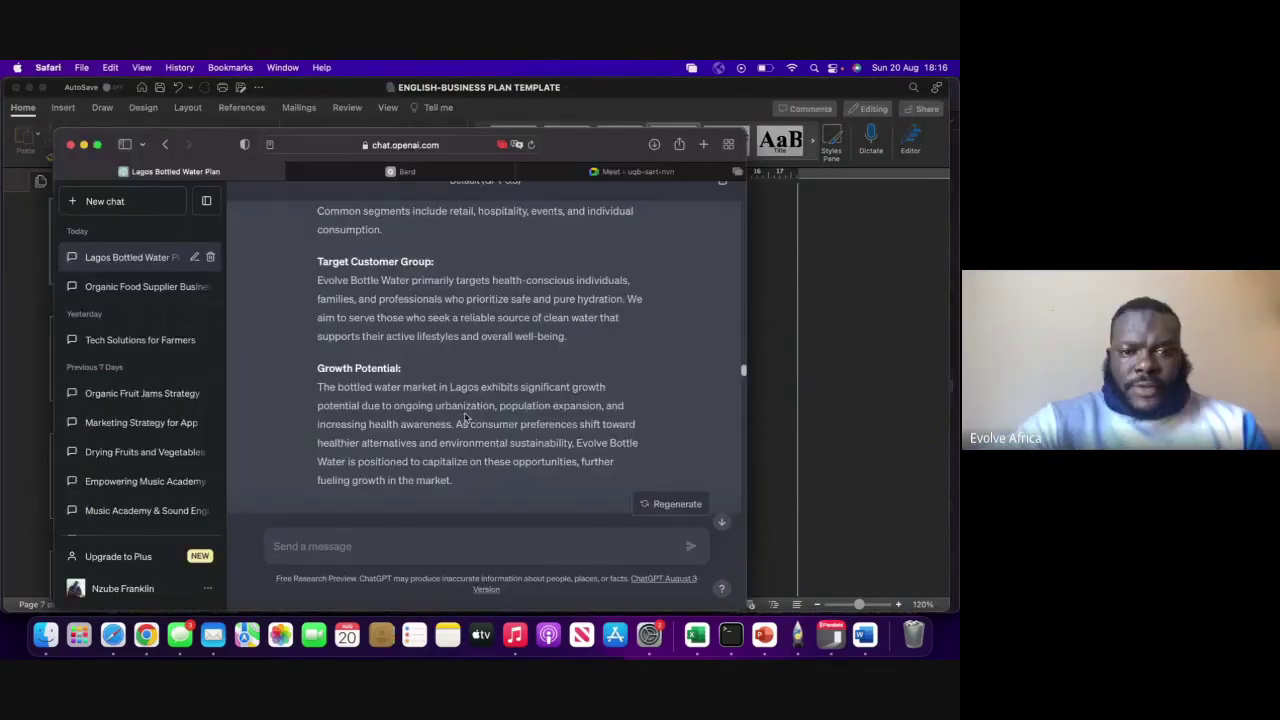
Step: Review ChatGPT's industry and market analysis, the request to include numbers and figures, and the quantitative version of the answer
{"action": "scroll", "coordinate": [465, 418], "scroll_direction": "up", "scroll_amount": 10}
{"action": "scroll", "coordinate": [465, 418], "scroll_direction": "up", "scroll_amount": 10}
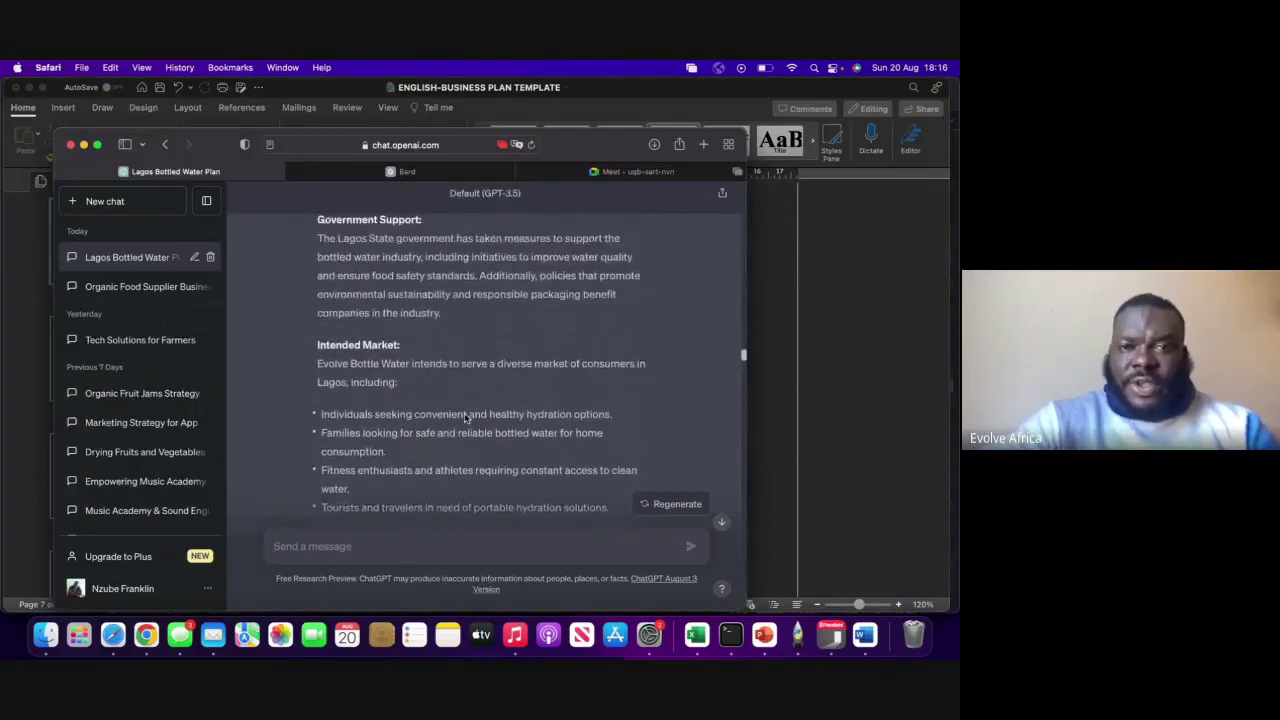
{"action": "scroll", "coordinate": [465, 418], "scroll_direction": "up", "scroll_amount": 8}
{"action": "scroll", "coordinate": [465, 415], "scroll_direction": "down", "scroll_amount": 10}
{"action": "scroll", "coordinate": [465, 415], "scroll_direction": "down", "scroll_amount": 12}
{"action": "scroll", "coordinate": [465, 415], "scroll_direction": "down", "scroll_amount": 6}
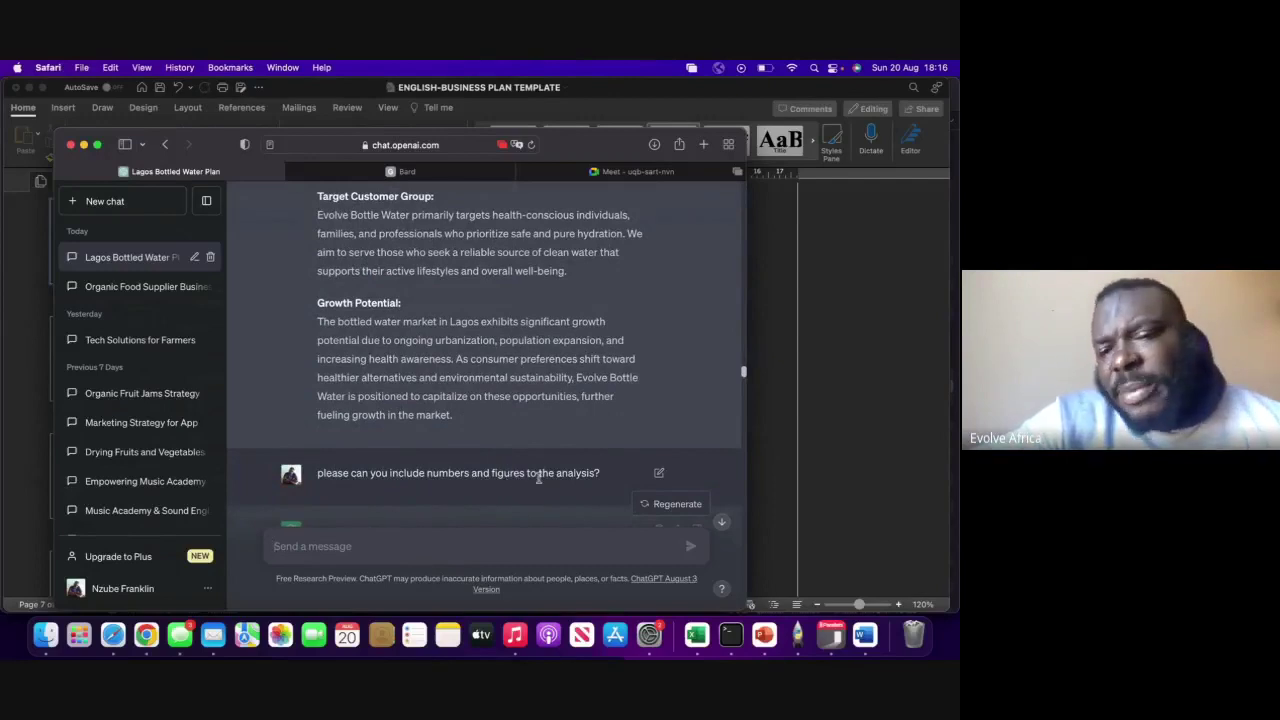
{"action": "scroll", "coordinate": [538, 478], "scroll_direction": "down", "scroll_amount": 4}
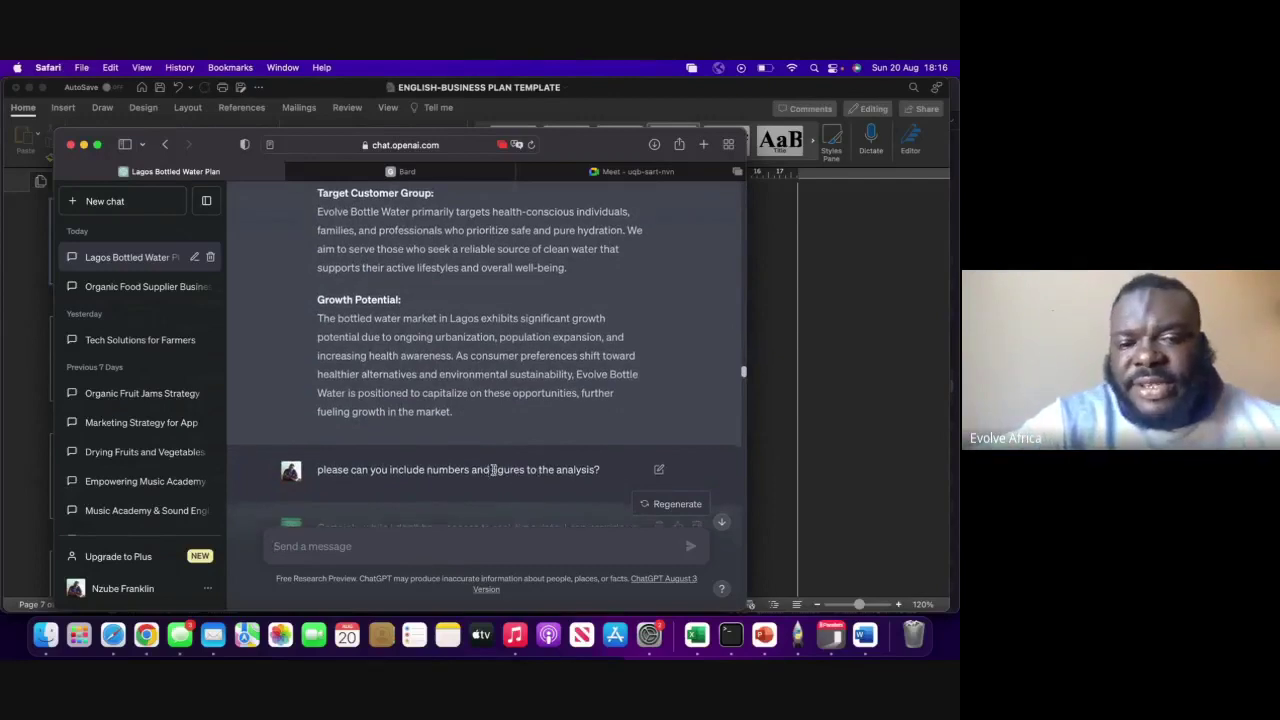
{"action": "scroll", "coordinate": [493, 469], "scroll_direction": "down", "scroll_amount": 1}
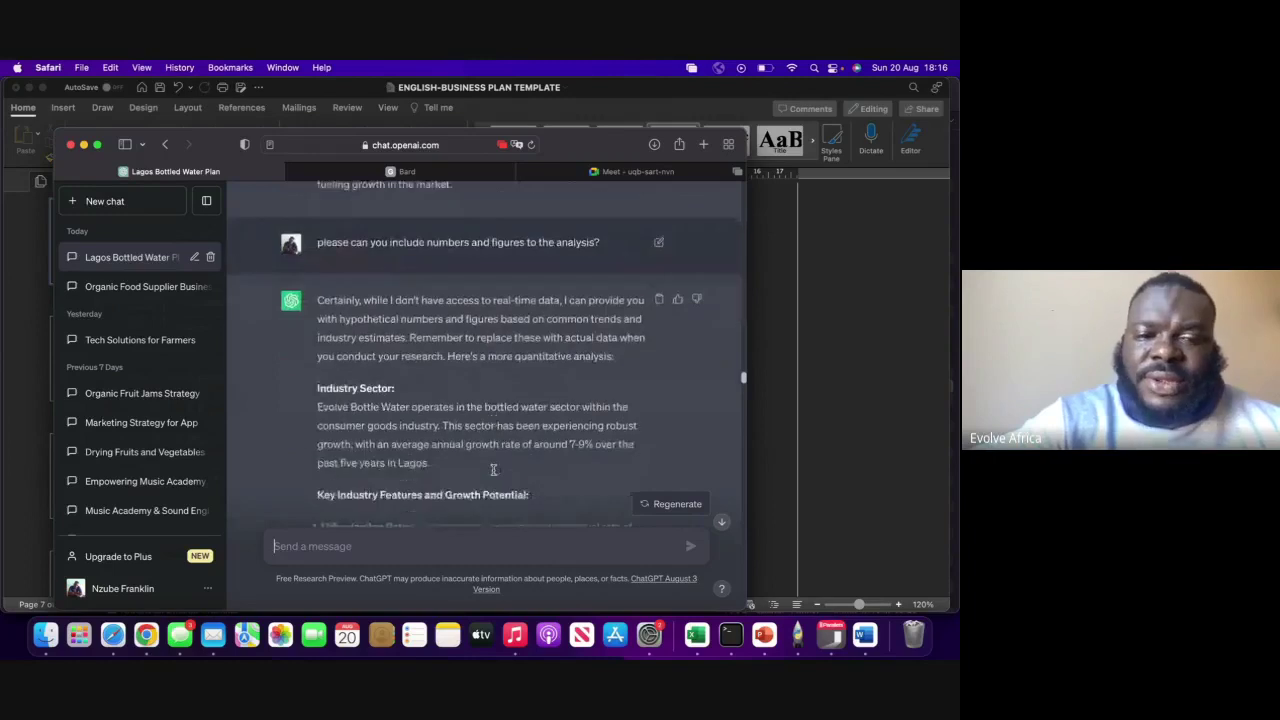
{"action": "scroll", "coordinate": [493, 469], "scroll_direction": "down", "scroll_amount": 4}
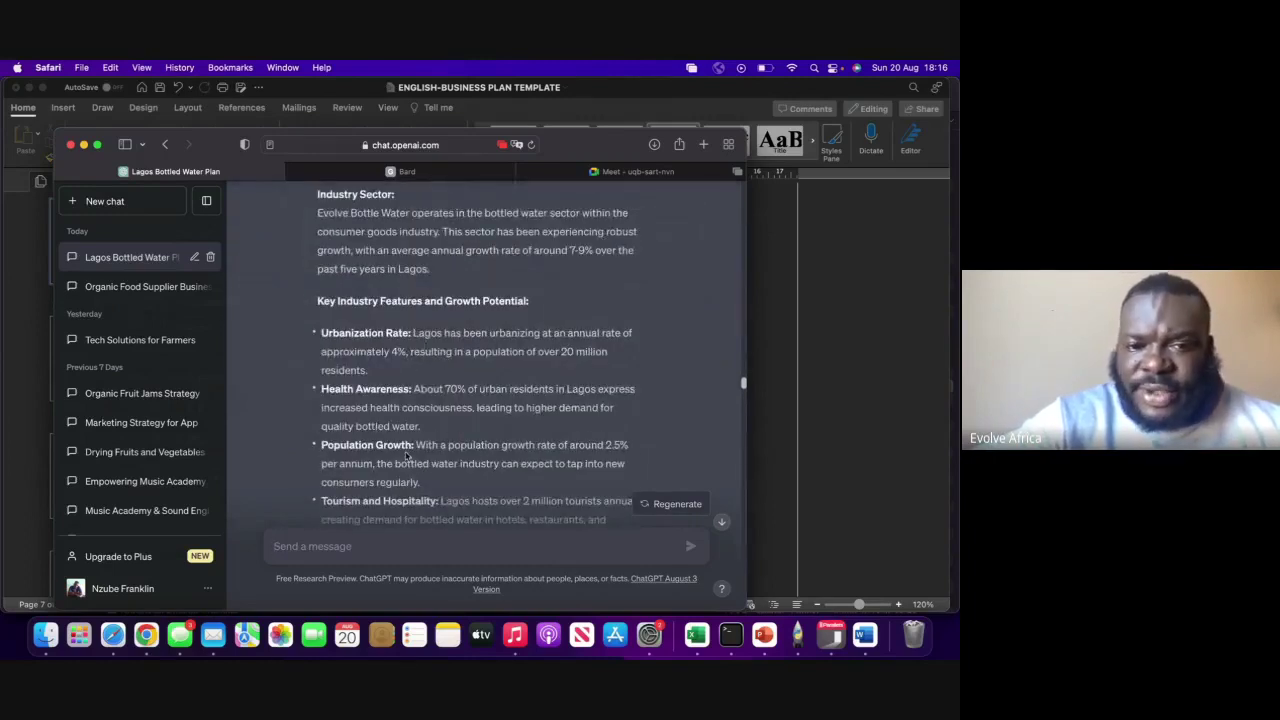
{"action": "scroll", "coordinate": [415, 411], "scroll_direction": "up", "scroll_amount": 1}
{"action": "scroll", "coordinate": [415, 413], "scroll_direction": "up", "scroll_amount": 4}
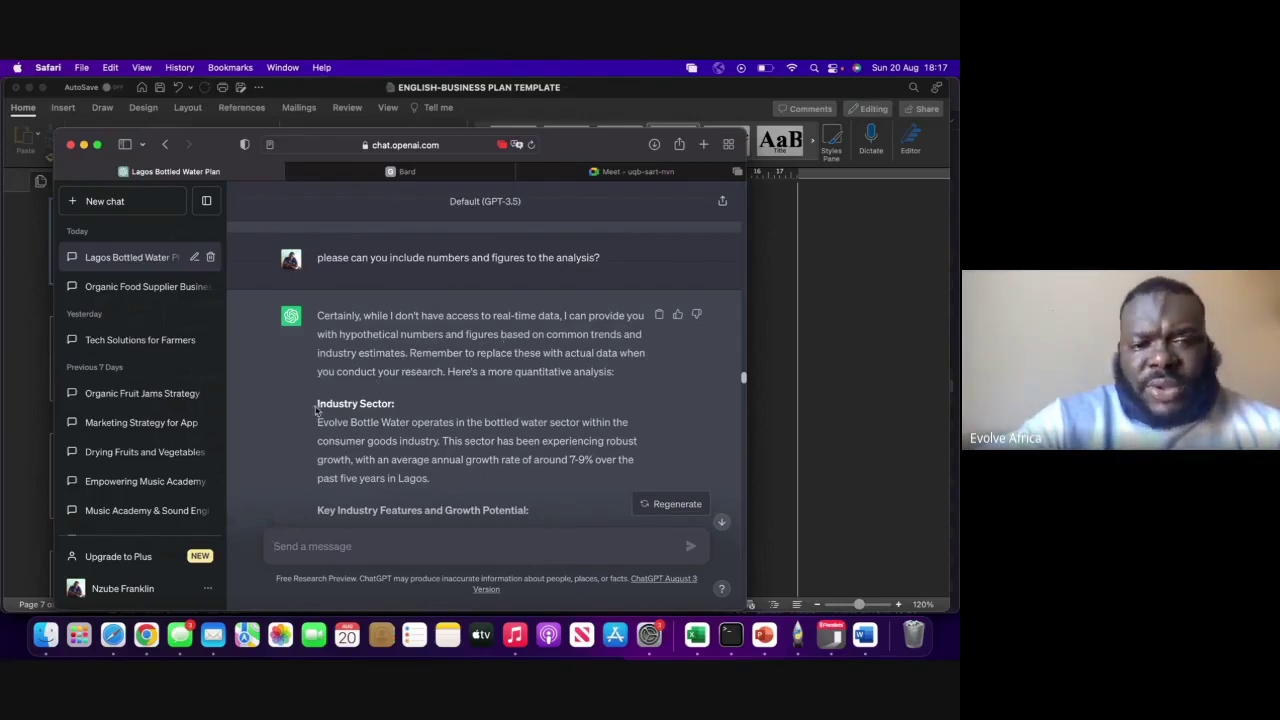
Step: Copy ChatGPT's quantitative analysis from Industry Sector to its closing reminder and paste it into a Bard prompt
{"action": "left_click_drag", "start_coordinate": [317, 405], "coordinate": [513, 335]}
{"action": "scroll", "coordinate": [513, 337], "scroll_direction": "up", "scroll_amount": 3}
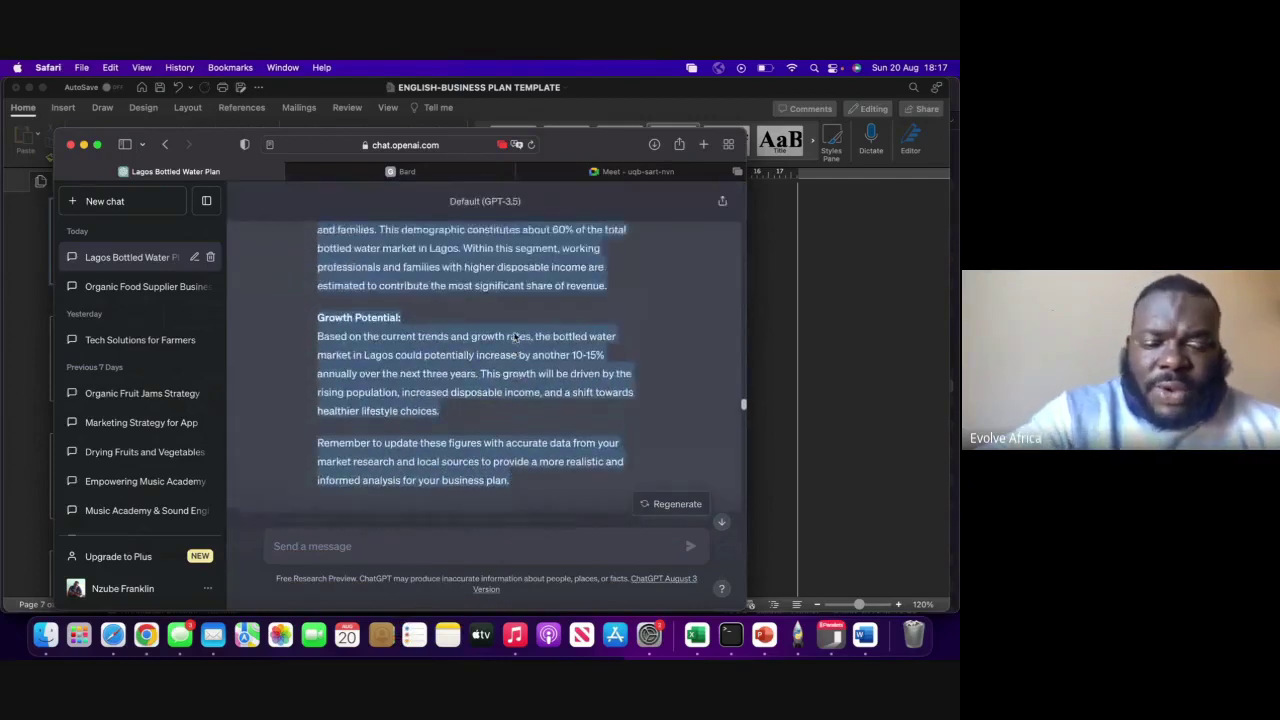
{"action": "left_click", "coordinate": [407, 171]}
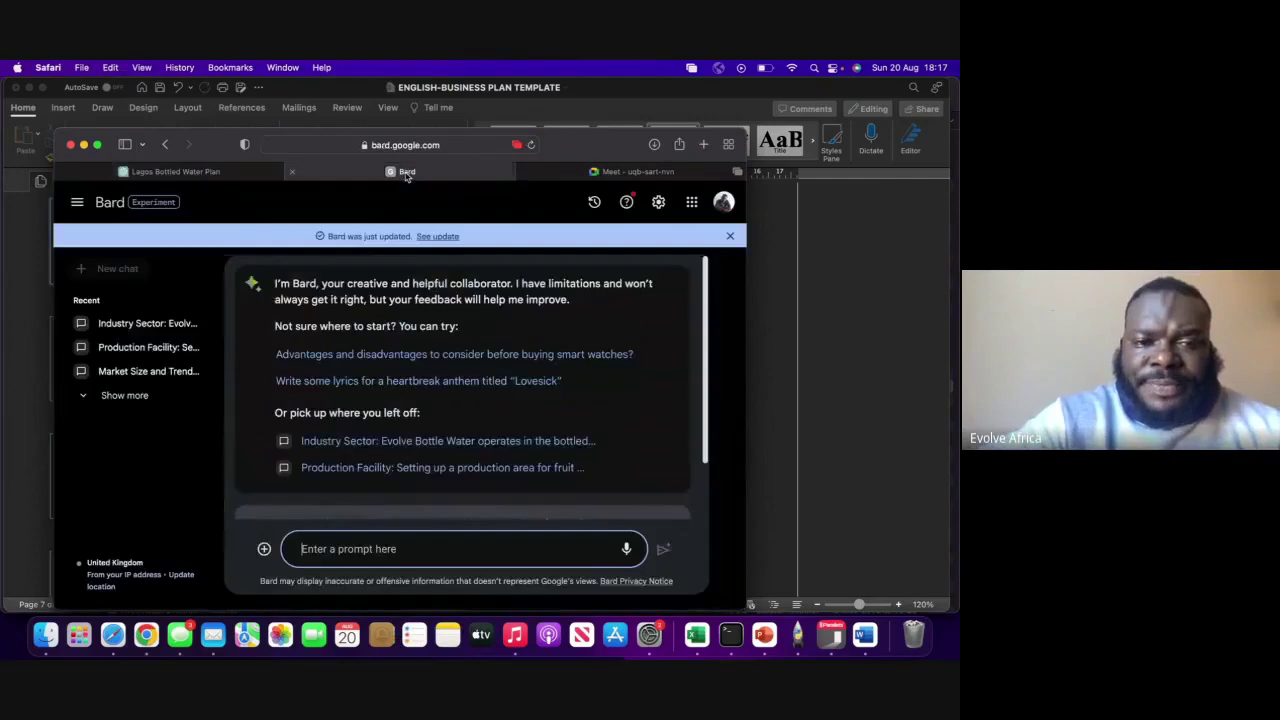
{"action": "left_click", "coordinate": [360, 543]}
{"action": "key", "text": "super+v"}
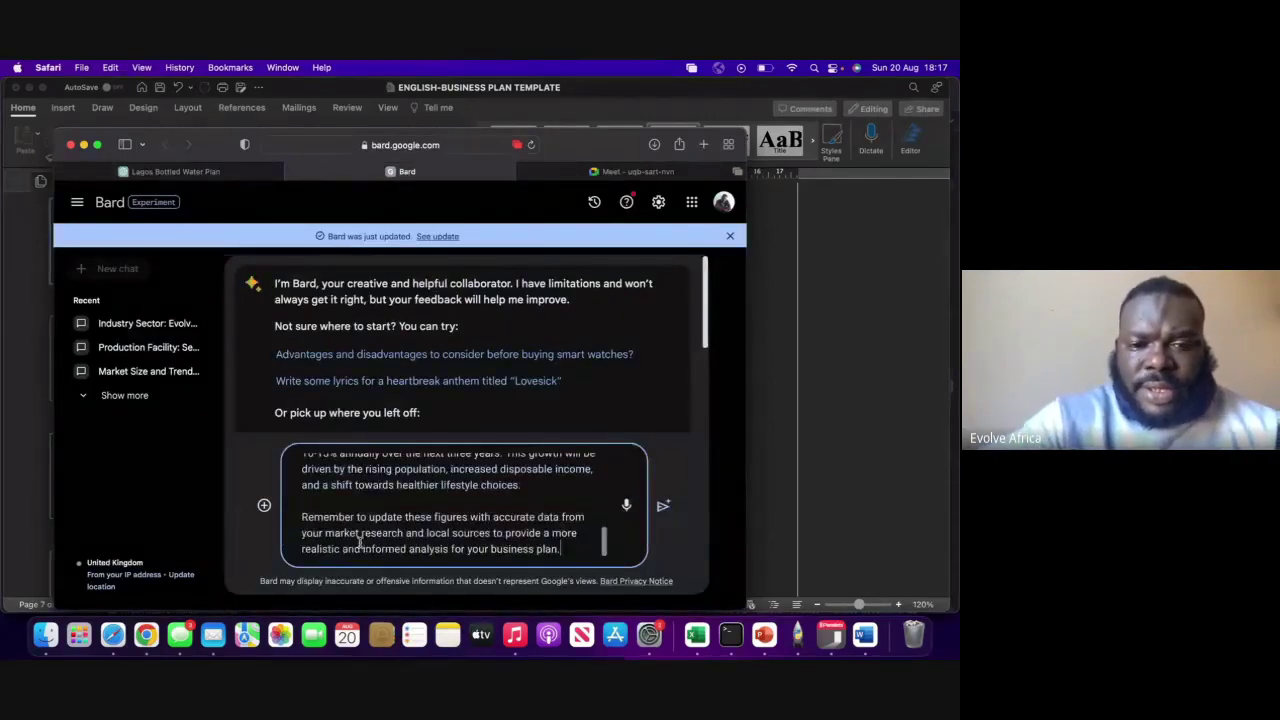
Step: Below the pasted analysis, add "hey please can you rewrite this and use actual industry based umbers?" and send the prompt
{"action": "key", "text": "shift+Return"}
{"action": "key", "text": "shift+Return"}
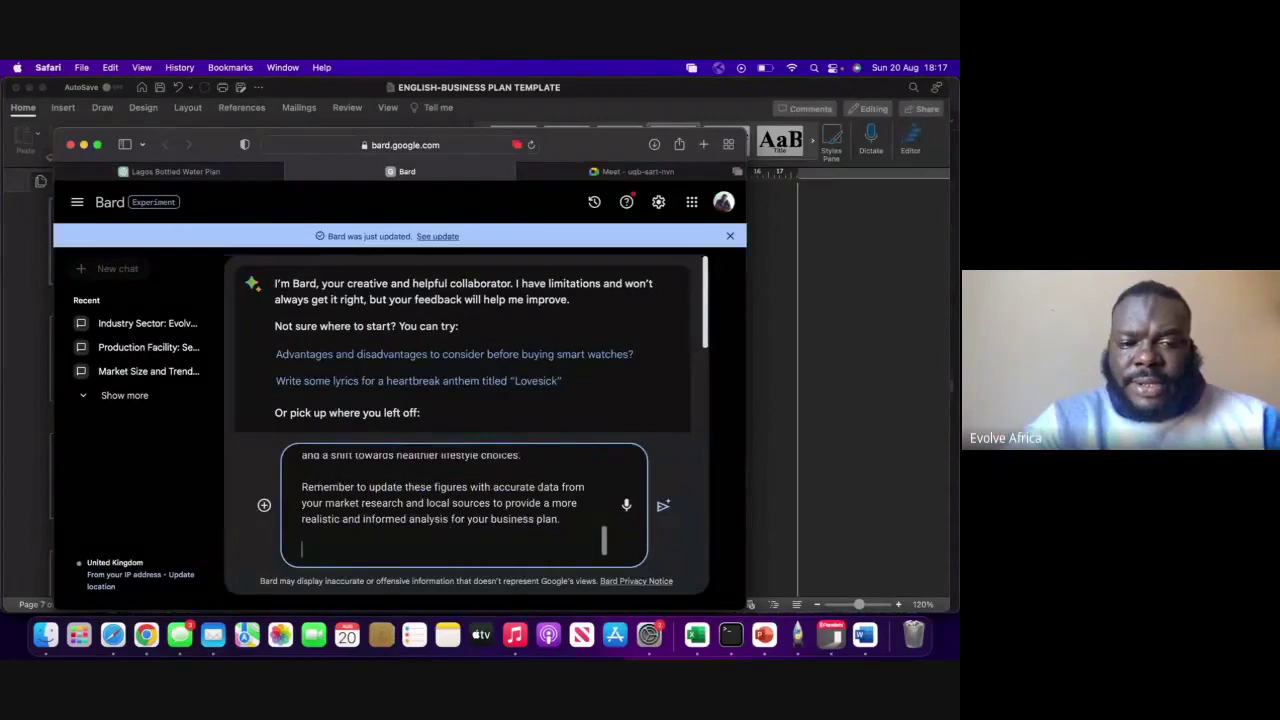
{"action": "type", "text": "hey"}
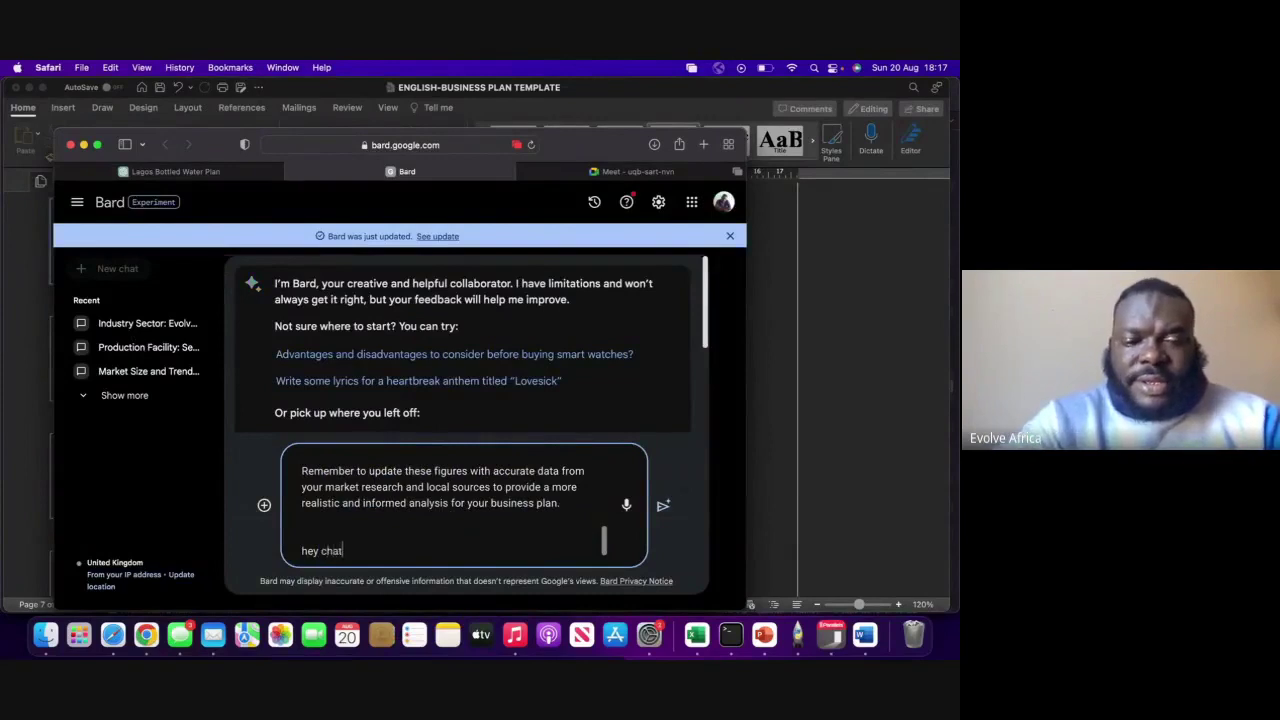
{"action": "type", "text": "please can you rewri"}
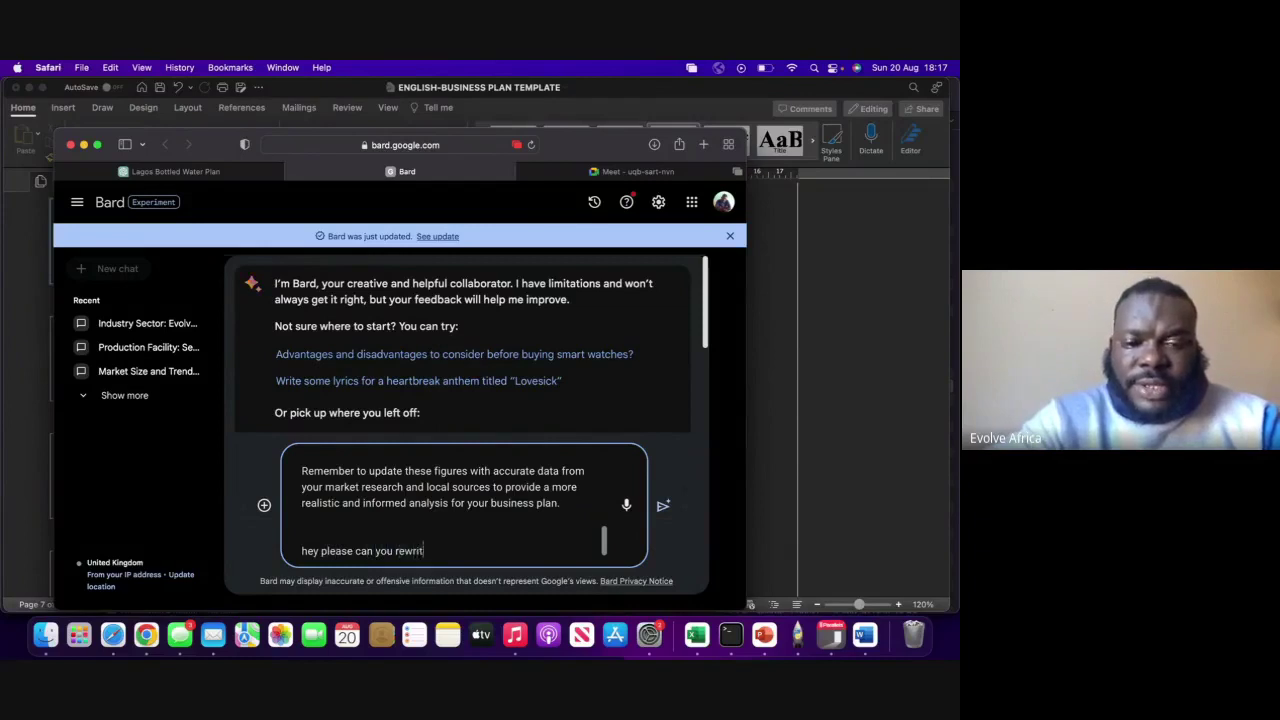
{"action": "type", "text": "te this and "}
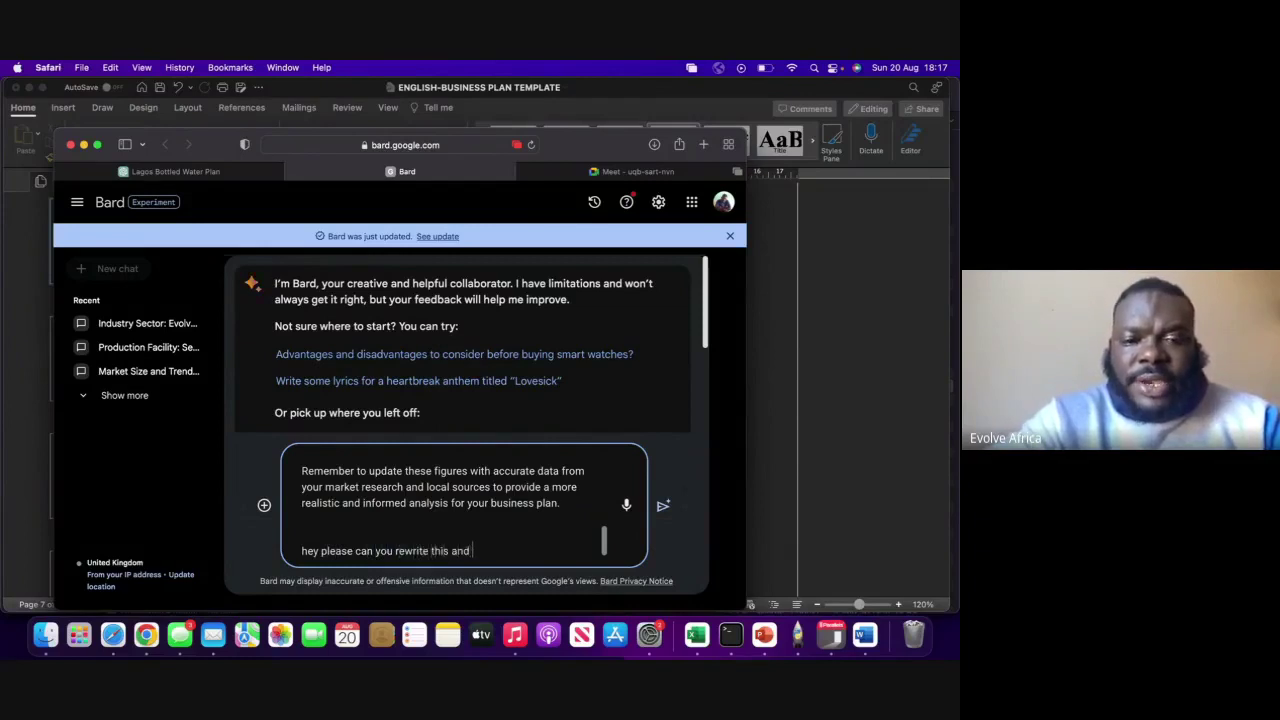
{"action": "type", "text": "use actual industry based umbers"}
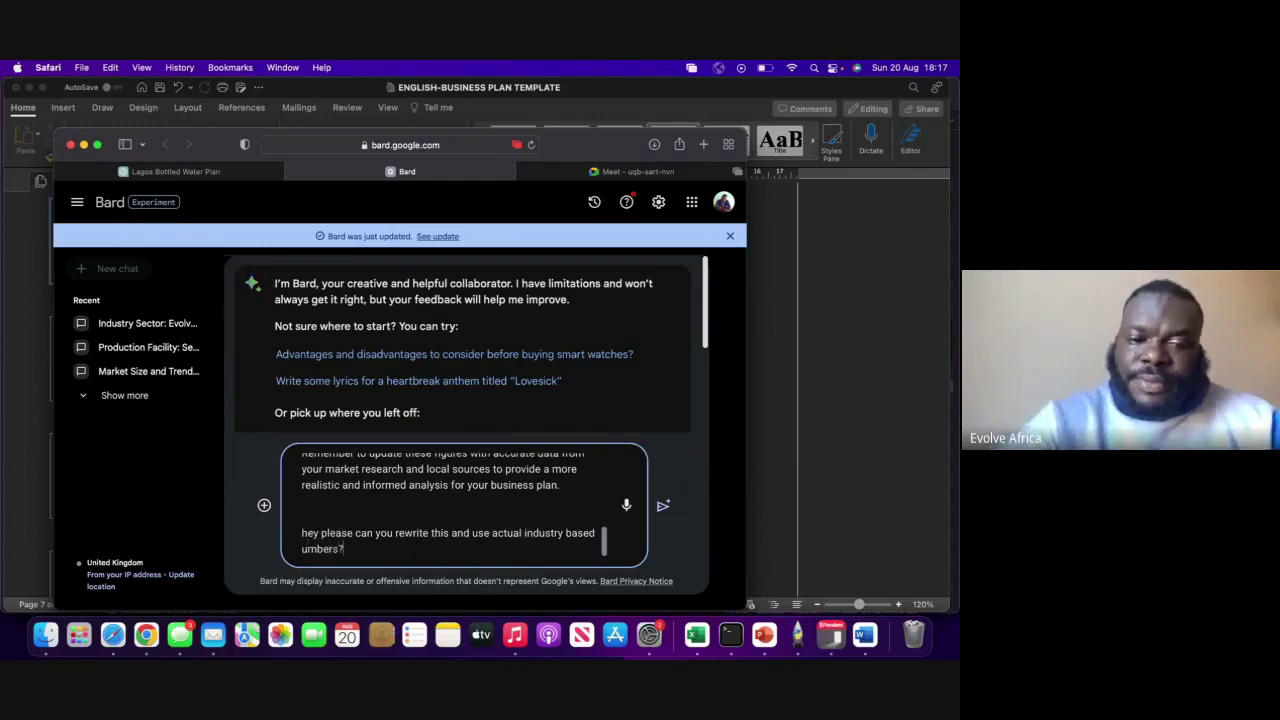
{"action": "key", "text": "Return"}
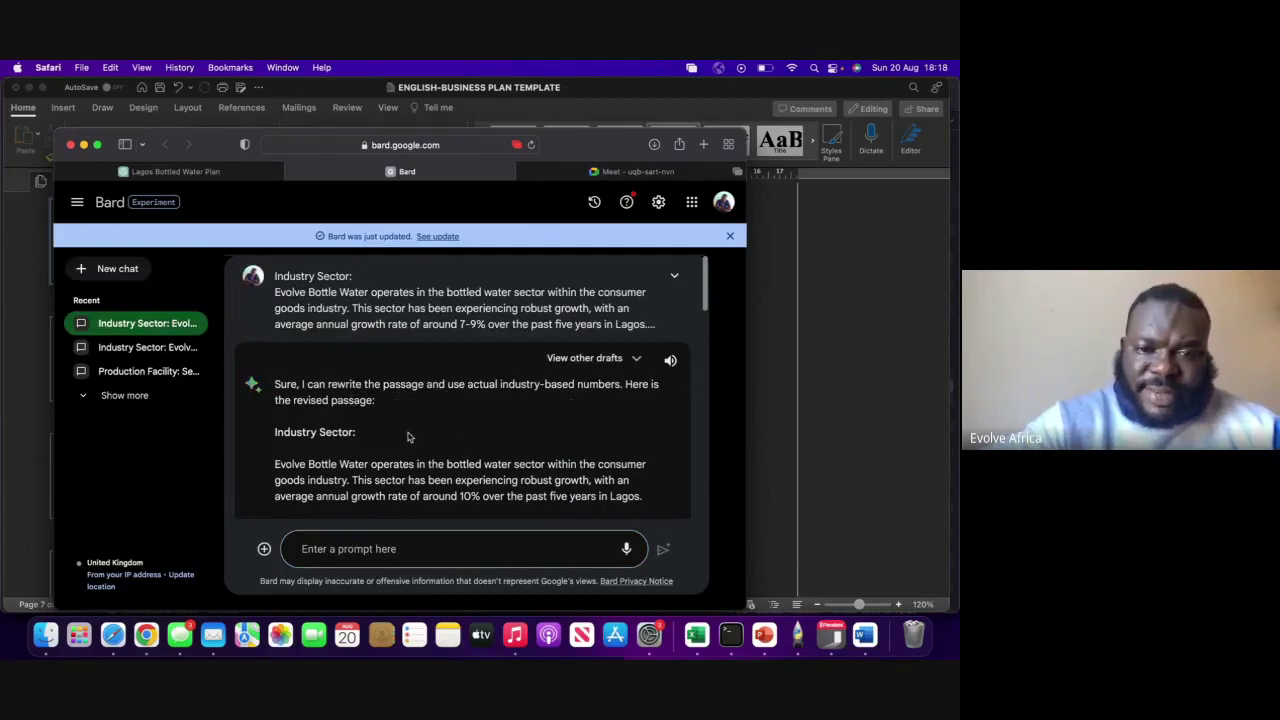
Step: Read Bard's rewritten analysis from Industry Sector through the growth features to Market Size and Market Segments, checking its figures
{"action": "scroll", "coordinate": [406, 437], "scroll_direction": "down", "scroll_amount": 3}
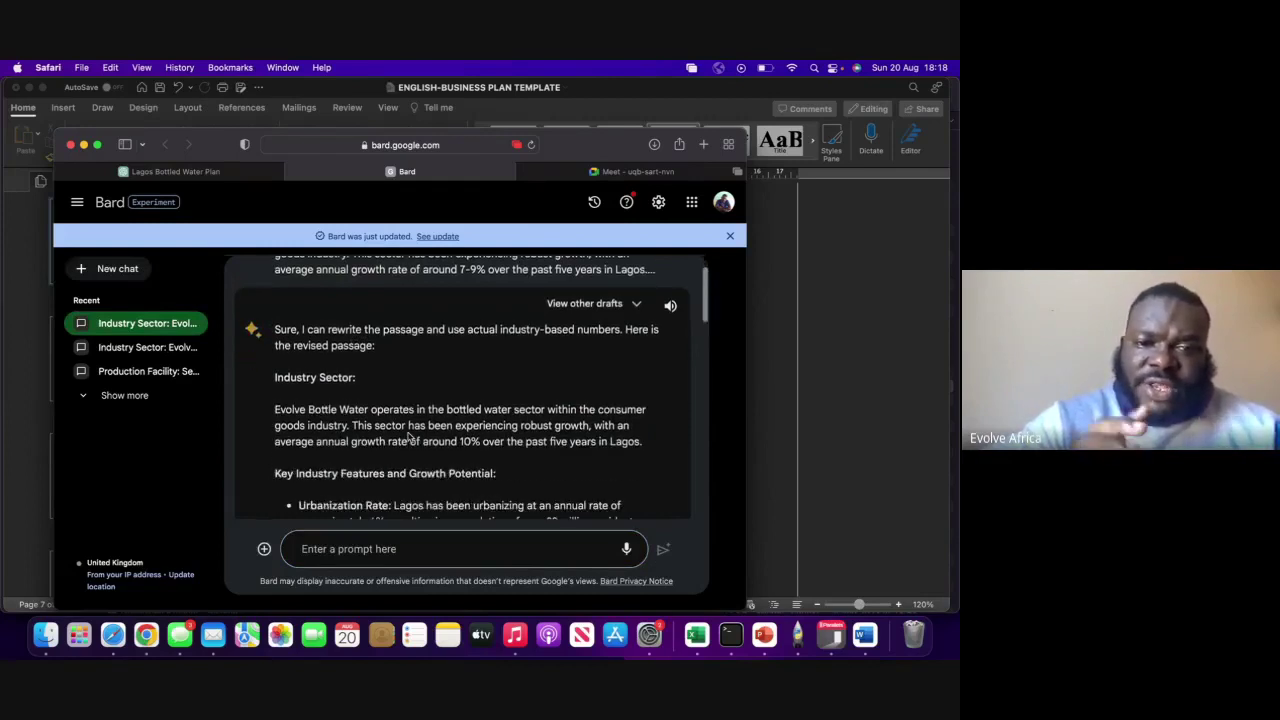
{"action": "scroll", "coordinate": [408, 437], "scroll_direction": "down", "scroll_amount": 2}
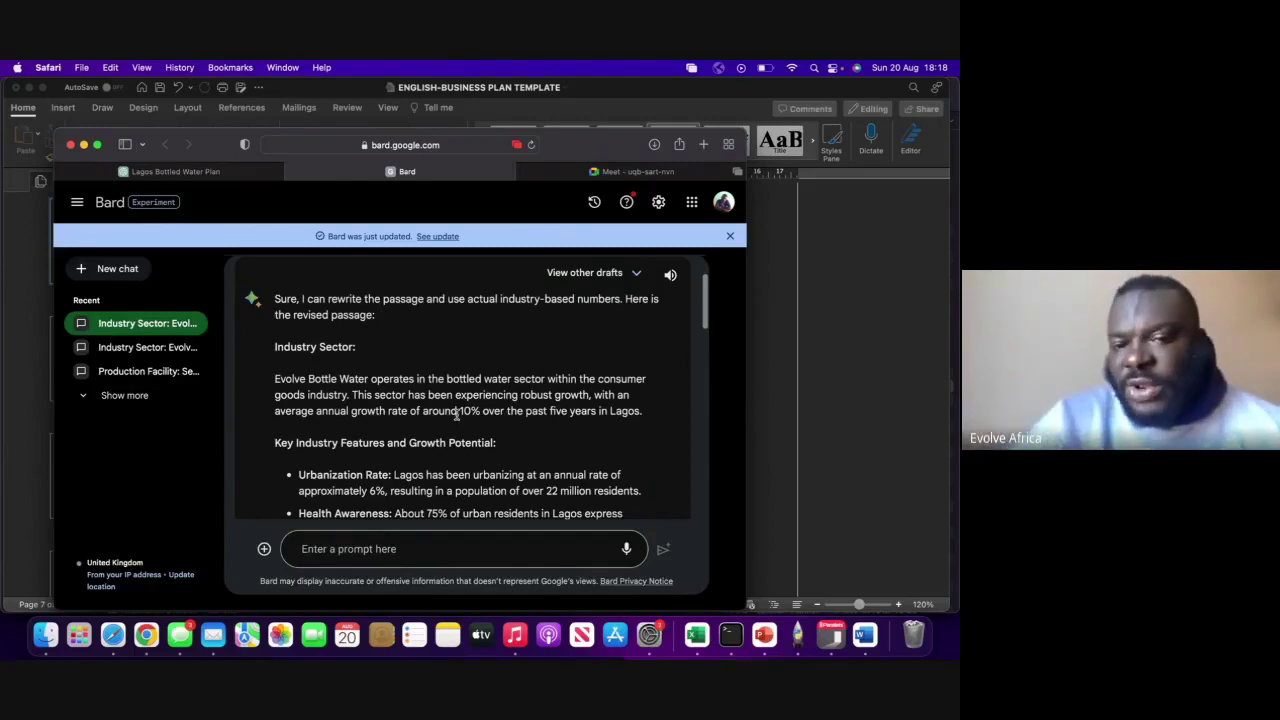
{"action": "scroll", "coordinate": [457, 413], "scroll_direction": "down", "scroll_amount": 1}
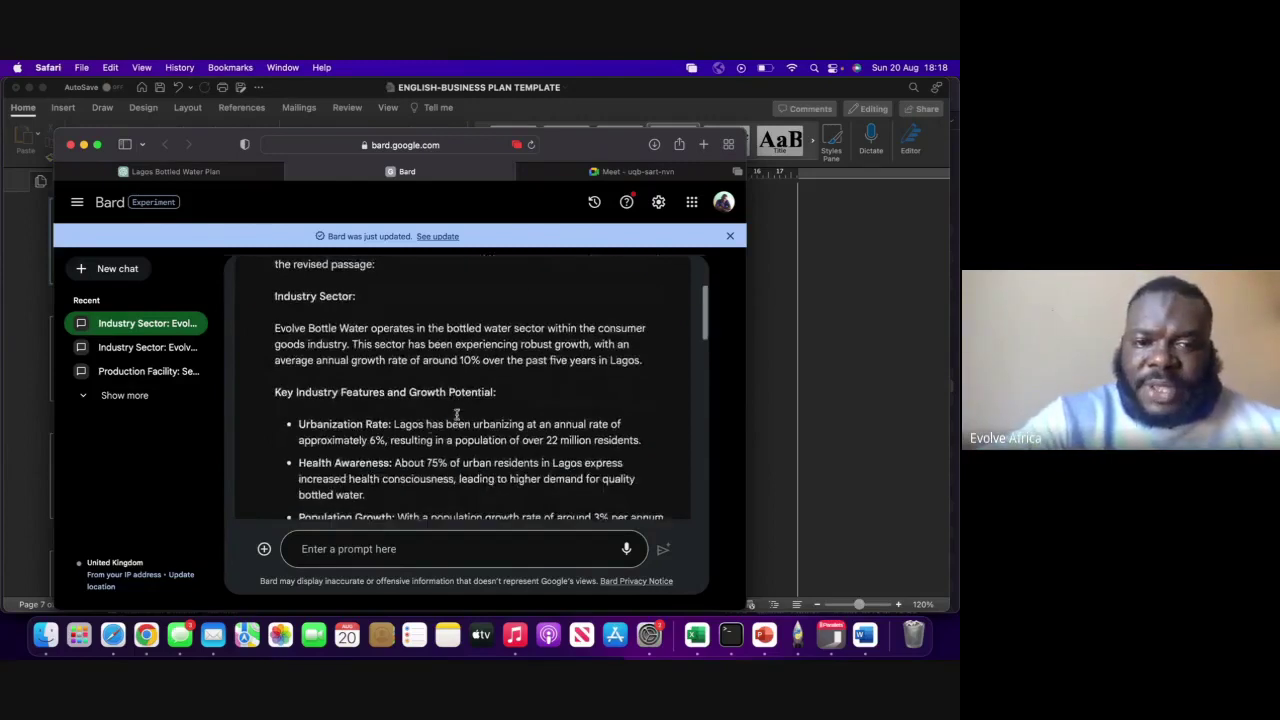
{"action": "scroll", "coordinate": [409, 447], "scroll_direction": "down", "scroll_amount": 1}
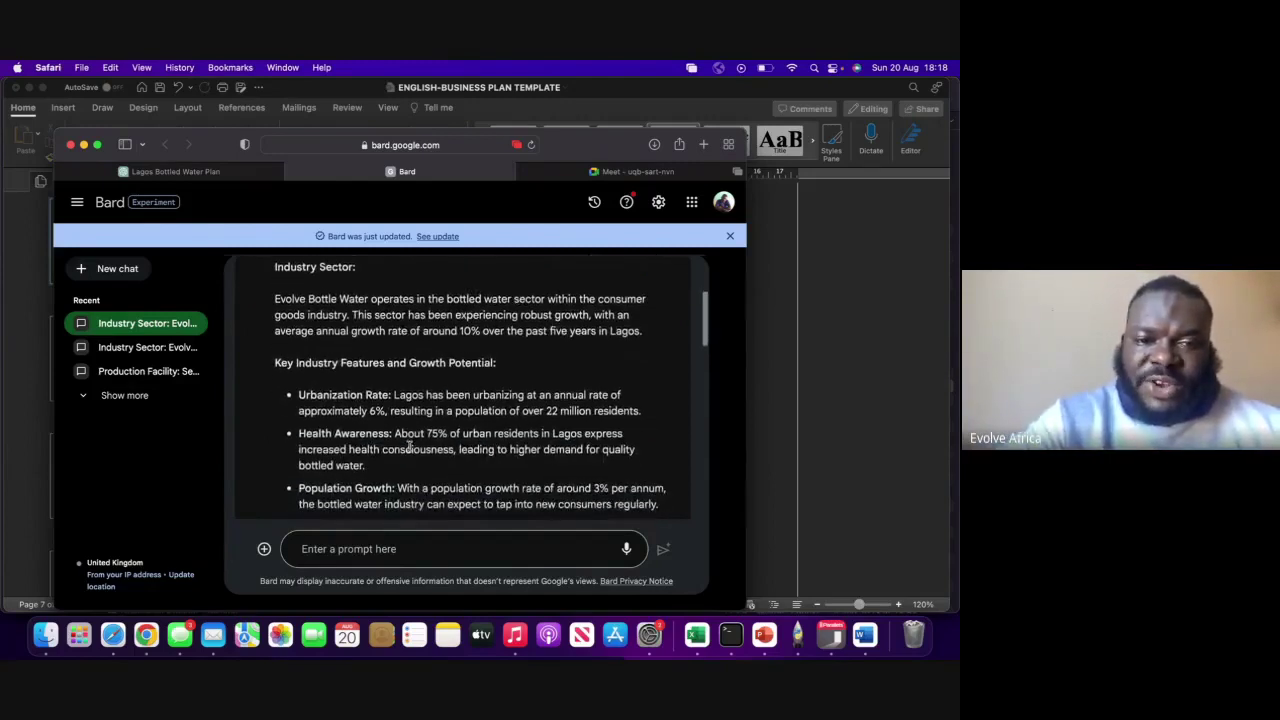
{"action": "scroll", "coordinate": [409, 447], "scroll_direction": "down", "scroll_amount": 1}
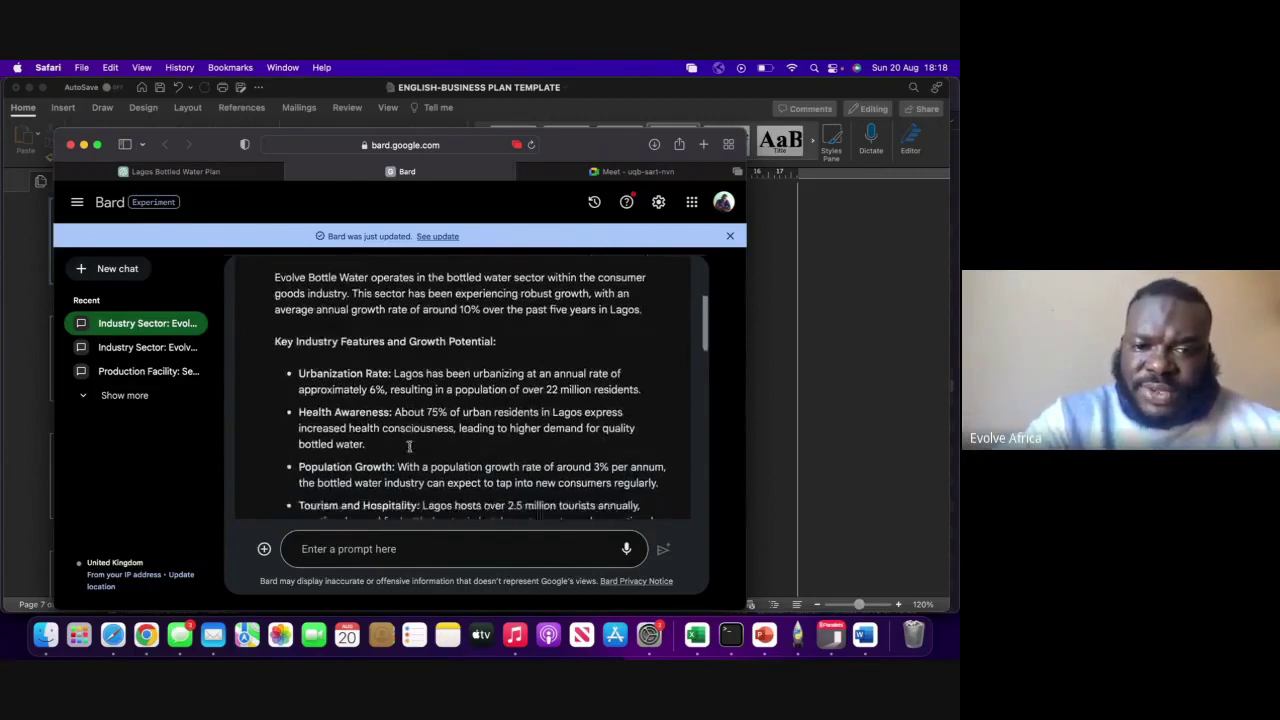
{"action": "scroll", "coordinate": [458, 420], "scroll_direction": "down", "scroll_amount": 3}
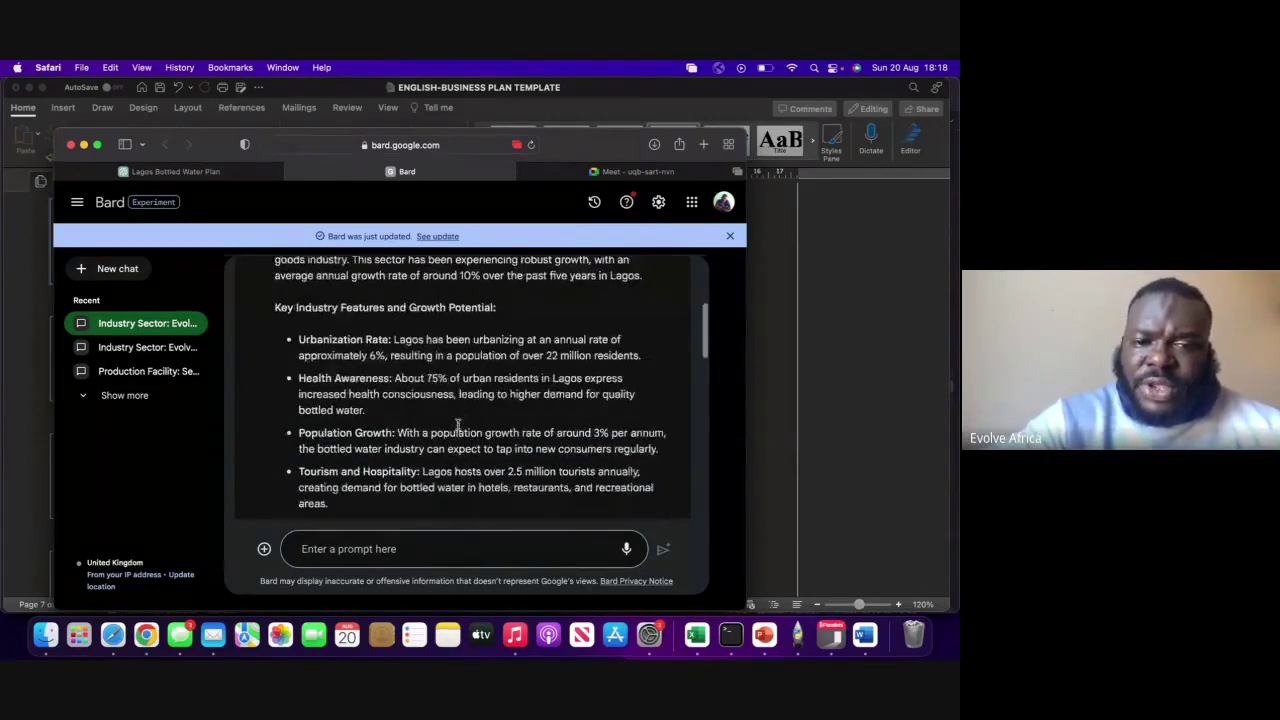
{"action": "scroll", "coordinate": [458, 425], "scroll_direction": "down", "scroll_amount": 6}
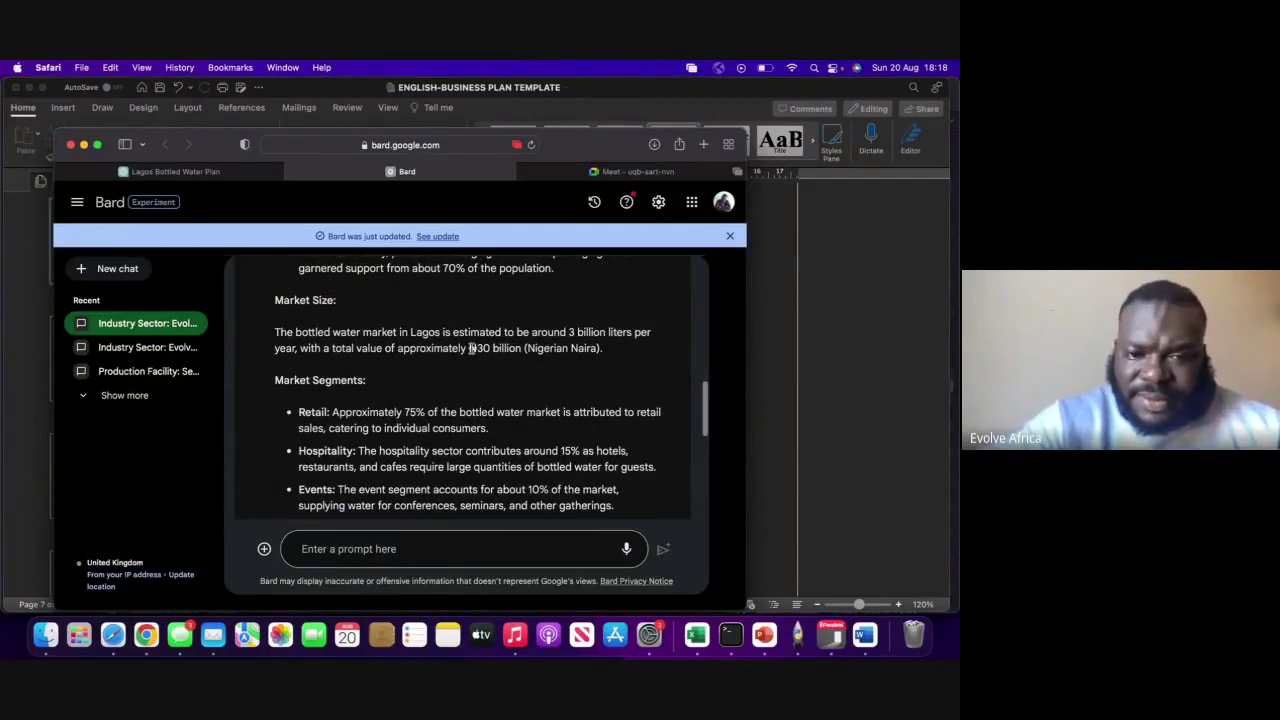
Step: Read Bard's market size, market segments, target customer group and growth potential sections, comparing the segment percentages
{"action": "scroll", "coordinate": [470, 348], "scroll_direction": "down", "scroll_amount": 5}
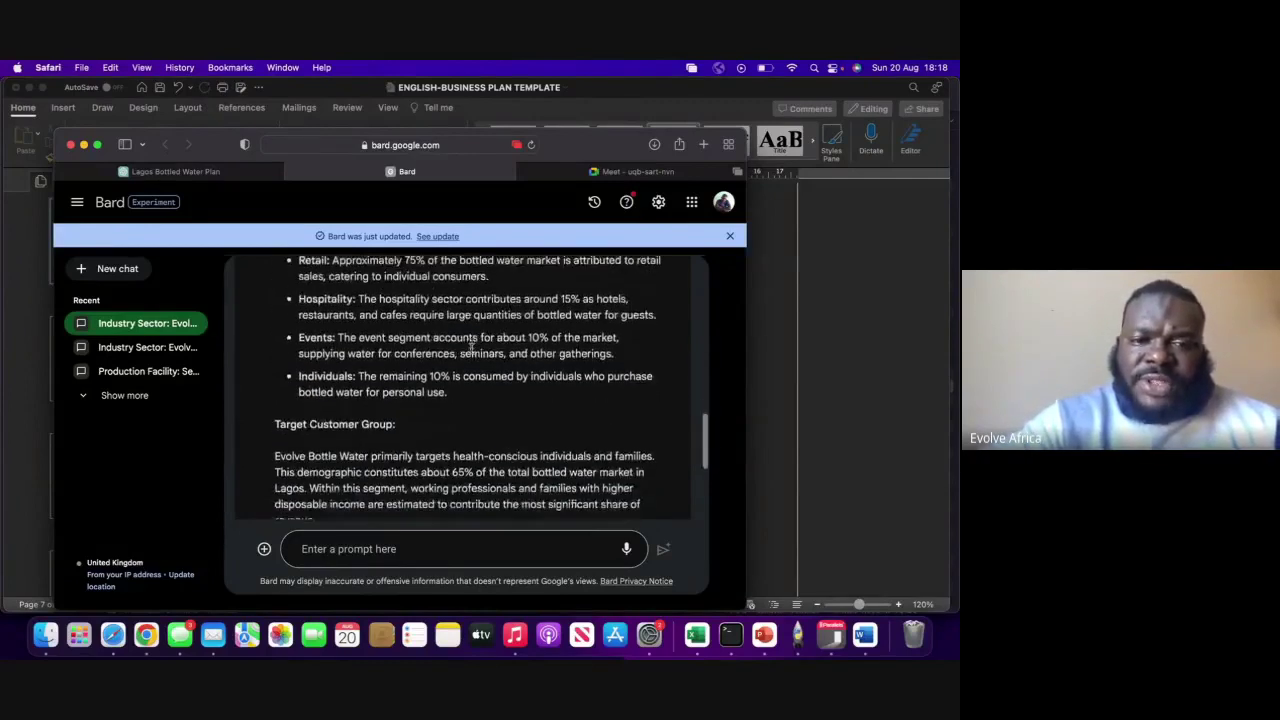
{"action": "scroll", "coordinate": [471, 348], "scroll_direction": "down", "scroll_amount": 1}
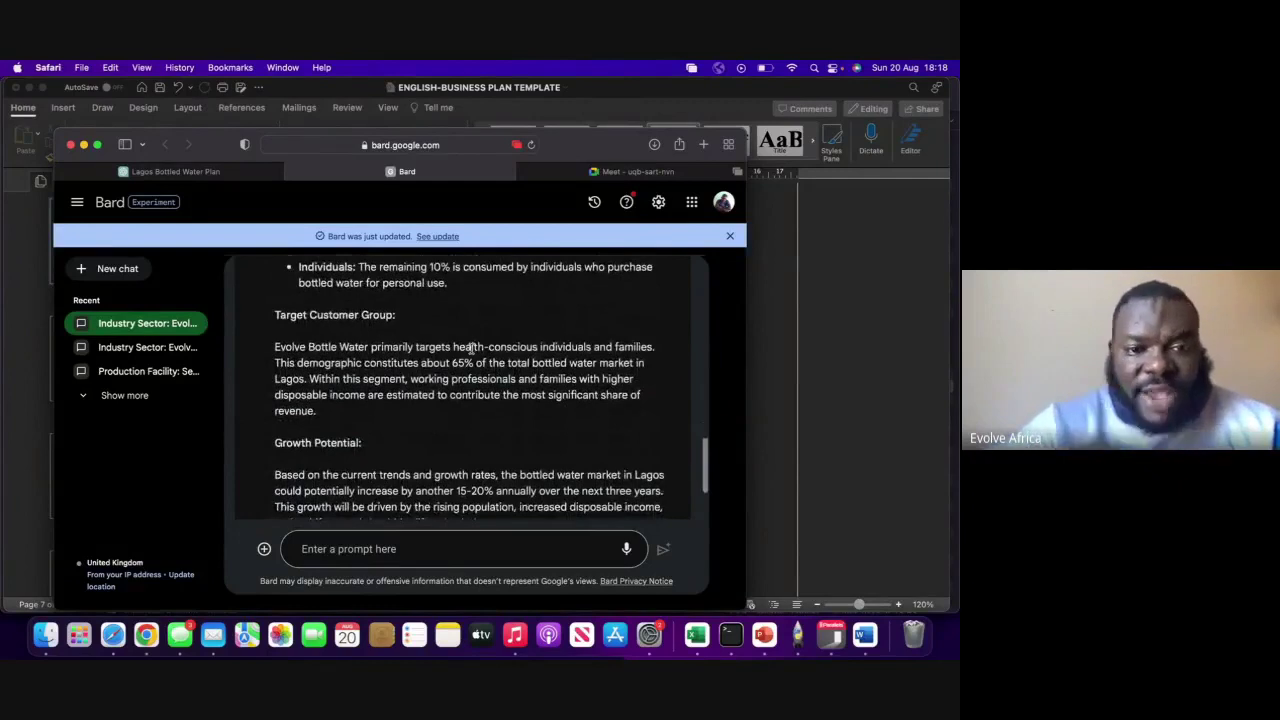
{"action": "scroll", "coordinate": [471, 348], "scroll_direction": "down", "scroll_amount": 3}
{"action": "scroll", "coordinate": [471, 348], "scroll_direction": "up", "scroll_amount": 6}
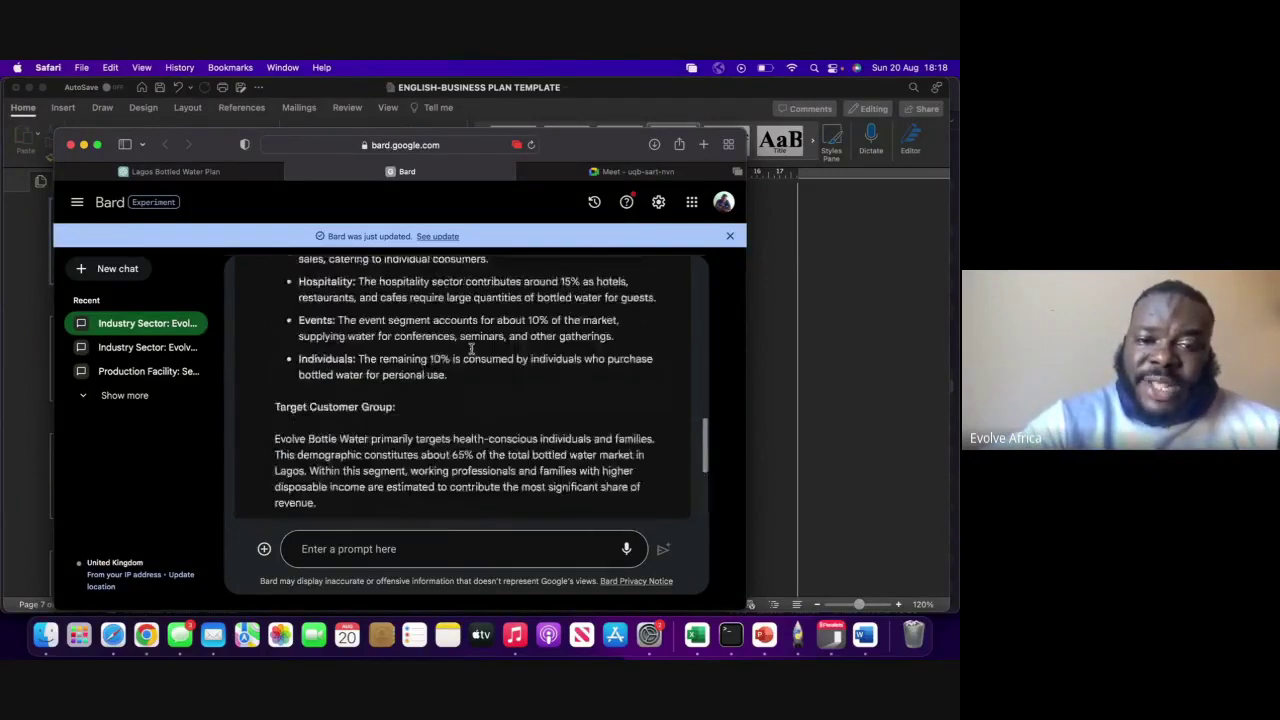
{"action": "scroll", "coordinate": [471, 348], "scroll_direction": "down", "scroll_amount": 1}
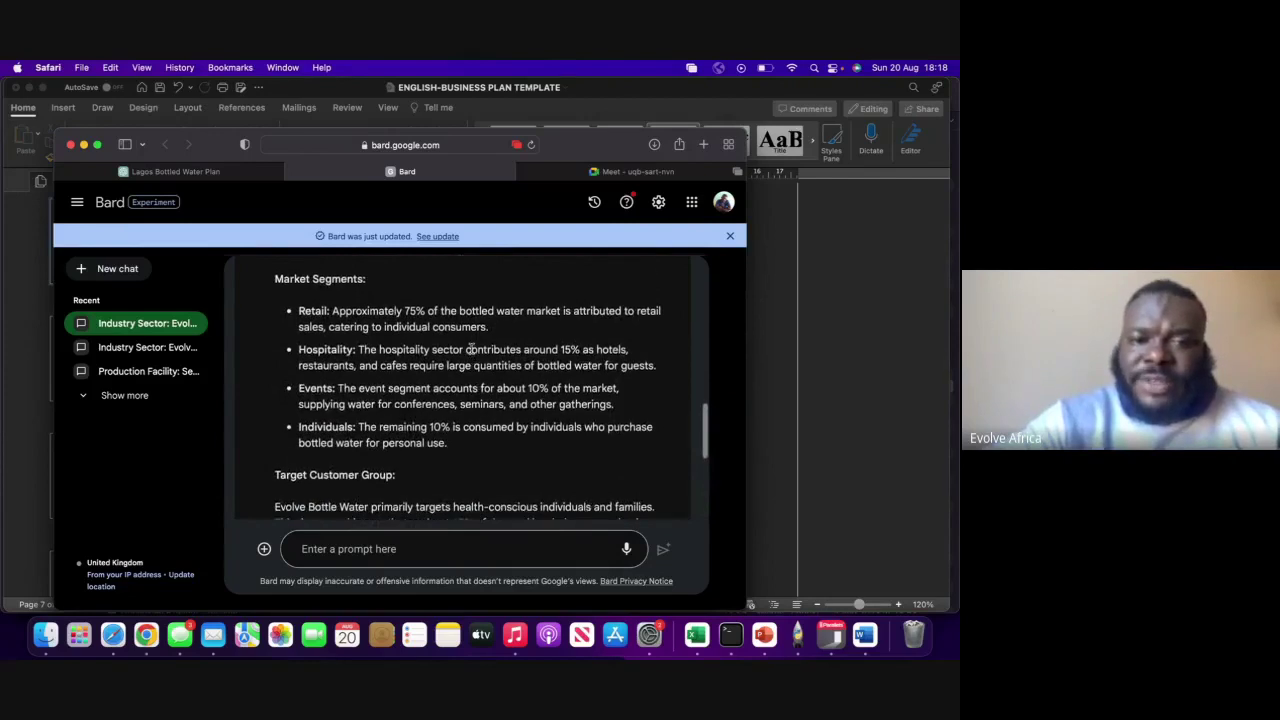
{"action": "scroll", "coordinate": [471, 348], "scroll_direction": "up", "scroll_amount": 2}
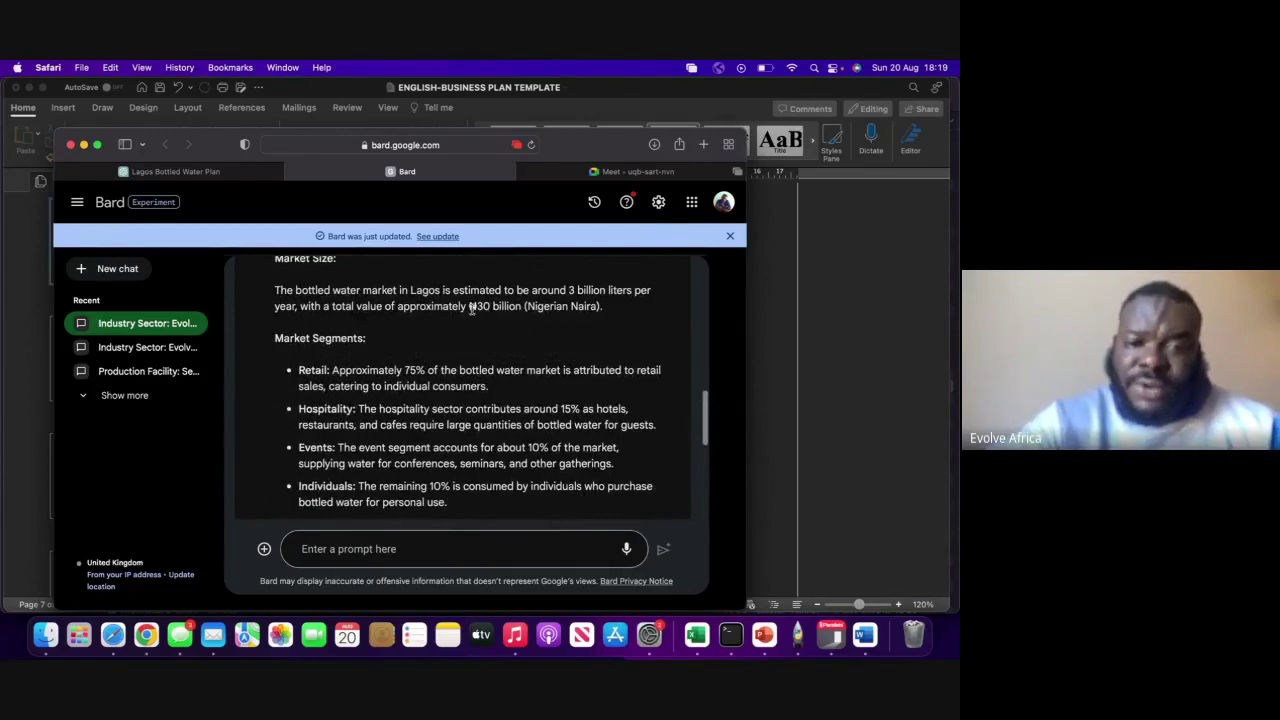
{"action": "scroll", "coordinate": [472, 311], "scroll_direction": "down", "scroll_amount": 1}
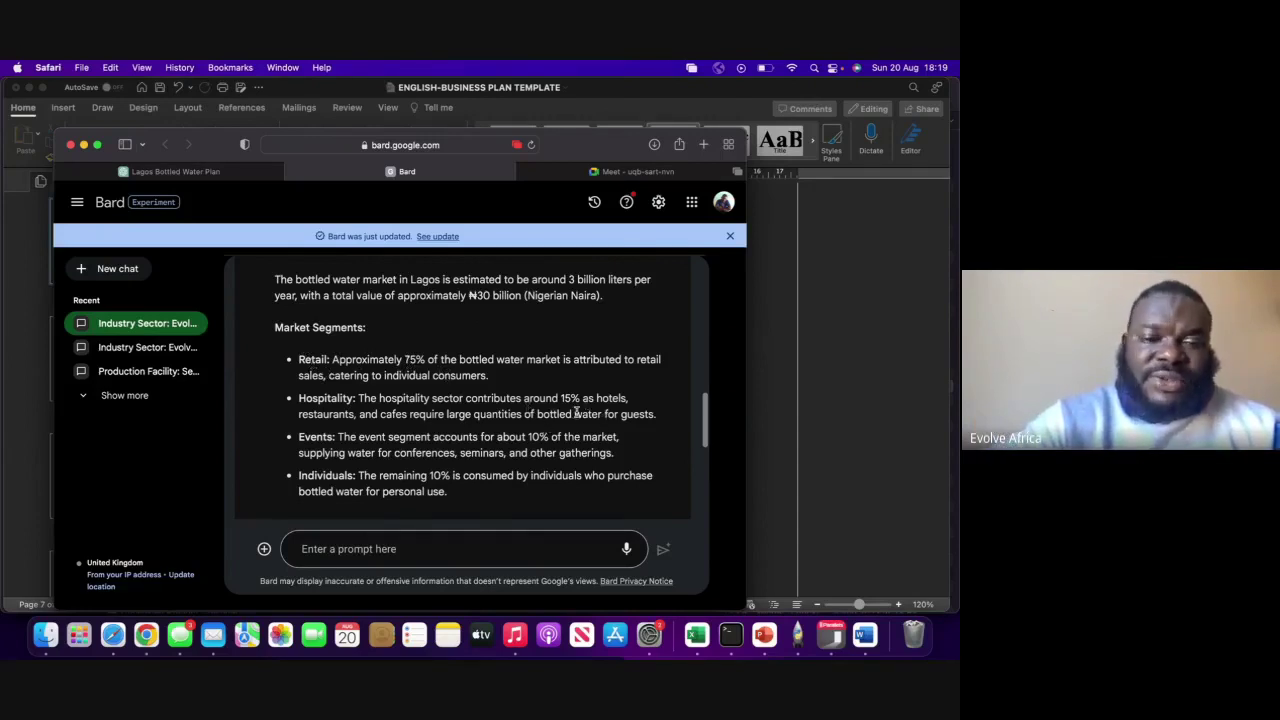
{"action": "scroll", "coordinate": [576, 412], "scroll_direction": "down", "scroll_amount": 1}
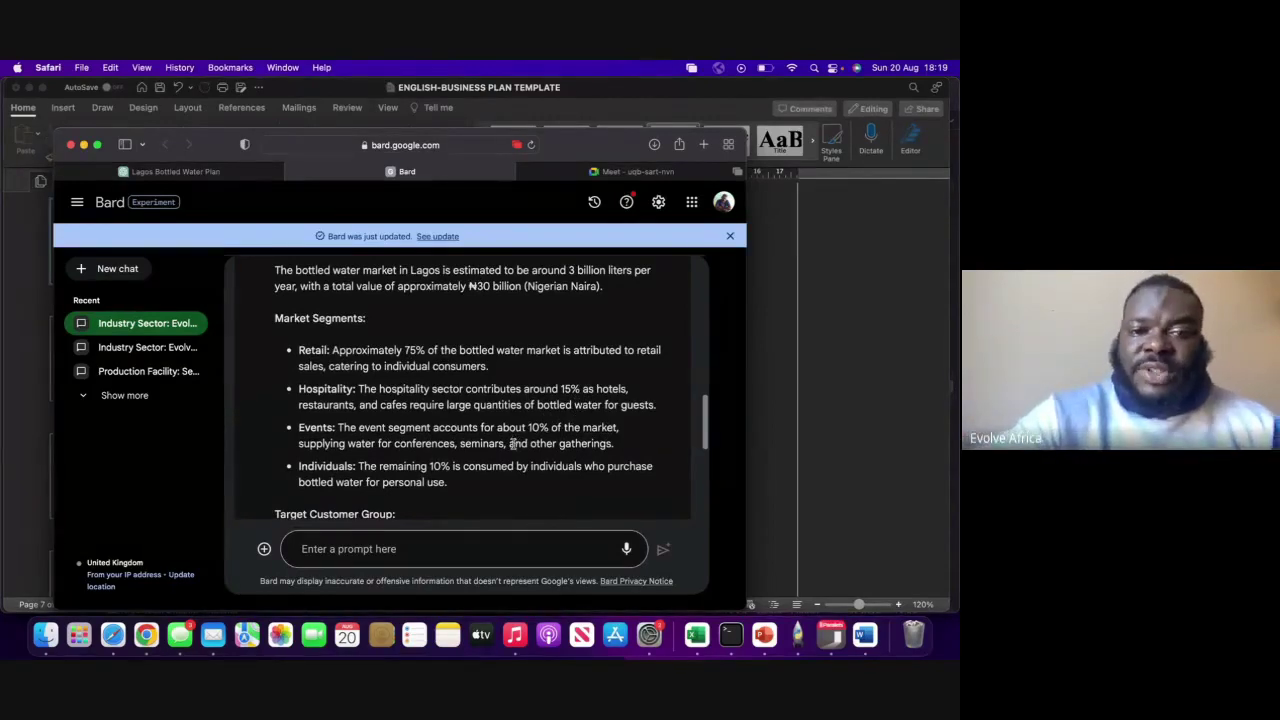
{"action": "scroll", "coordinate": [512, 443], "scroll_direction": "up", "scroll_amount": 1}
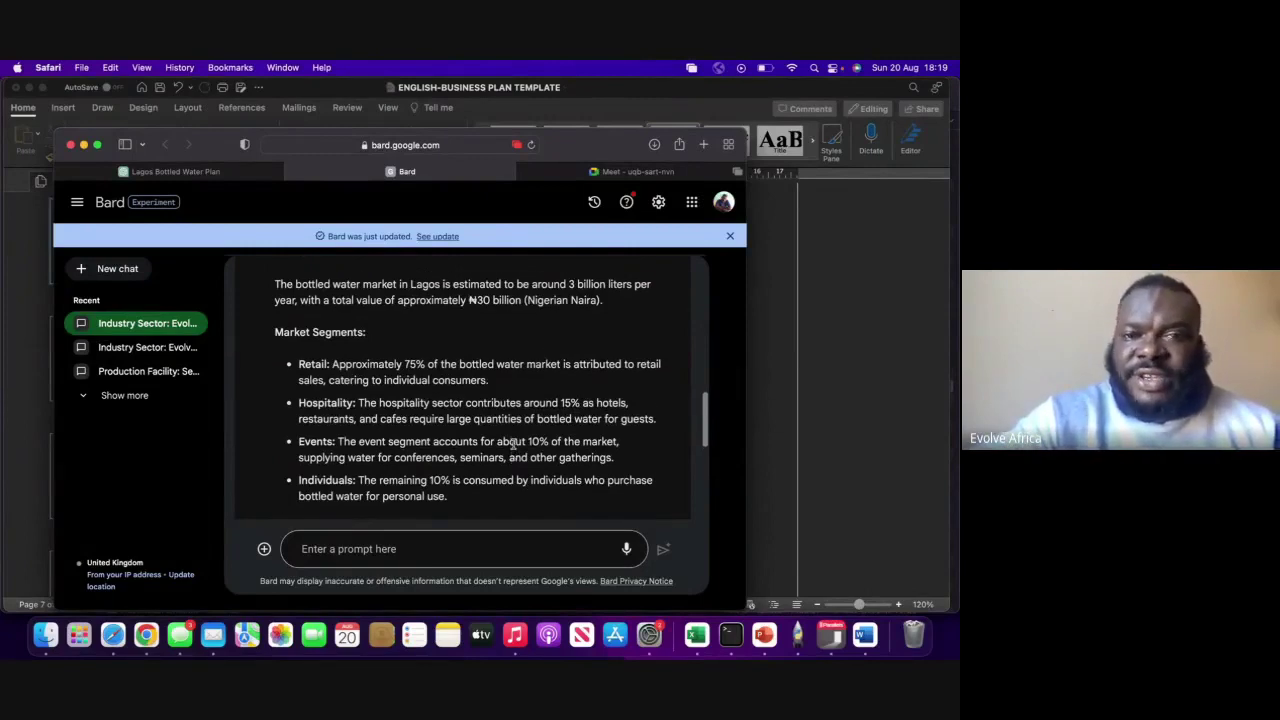
Step: Switch to the Word template and copy all the red bullet instructions under section 4, Competition
{"action": "left_click", "coordinate": [862, 636]}
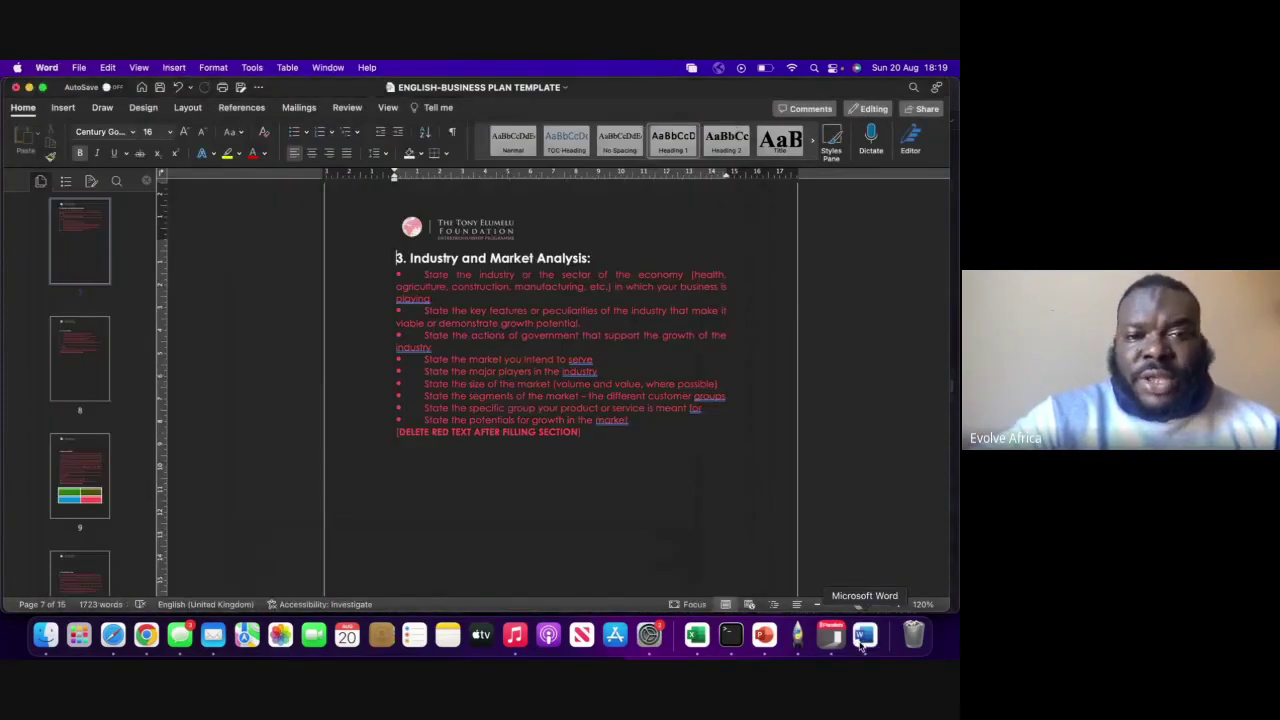
{"action": "scroll", "coordinate": [557, 463], "scroll_direction": "down", "scroll_amount": 10}
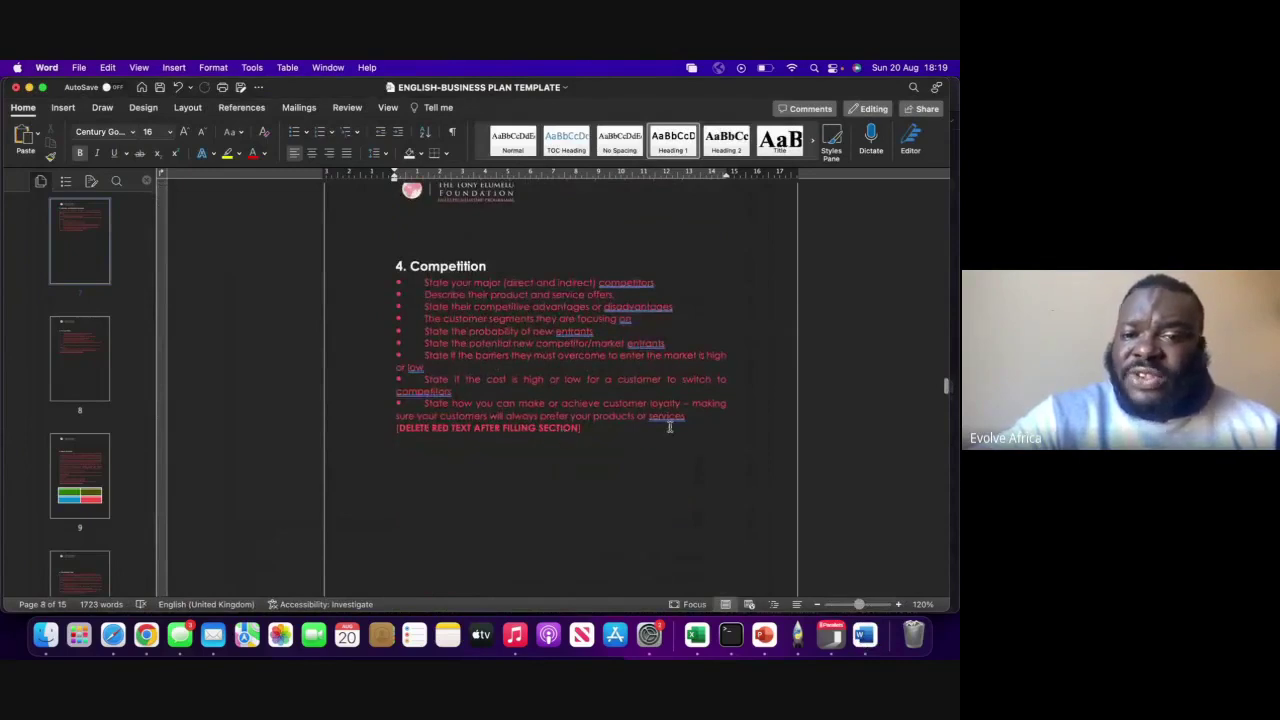
{"action": "left_click_drag", "start_coordinate": [705, 418], "coordinate": [400, 282]}
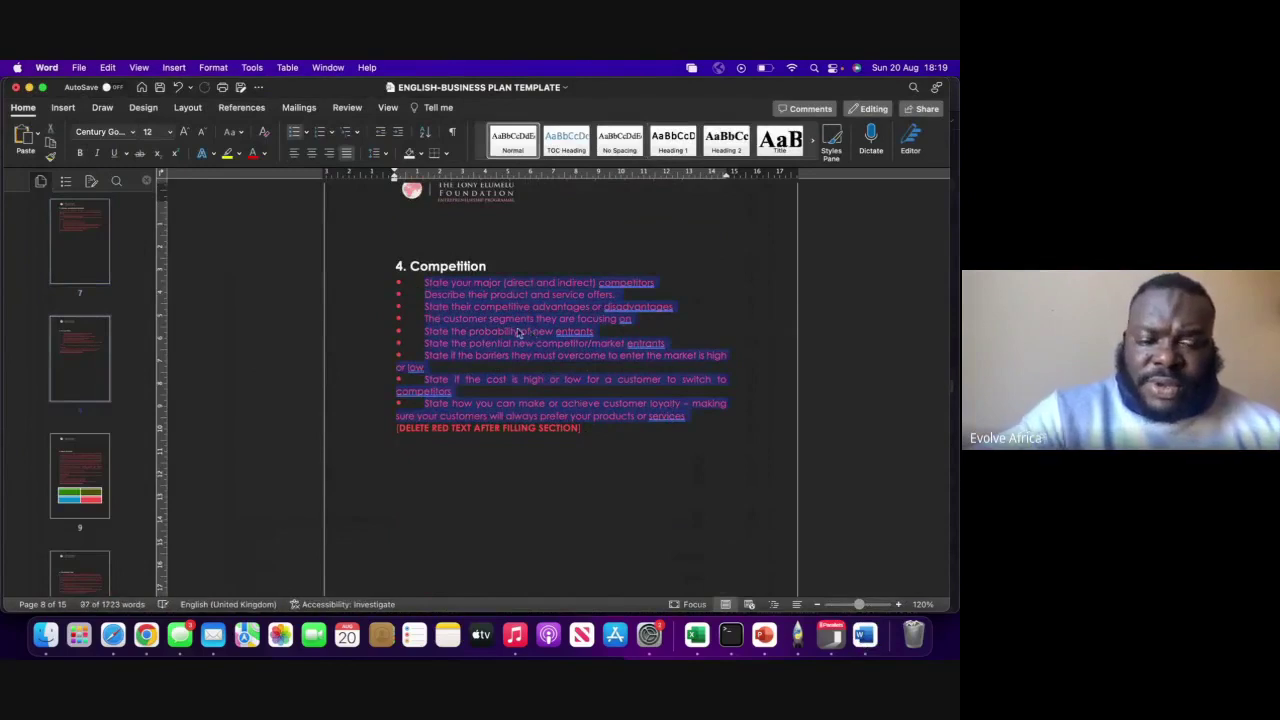
{"action": "key", "text": "super+c"}
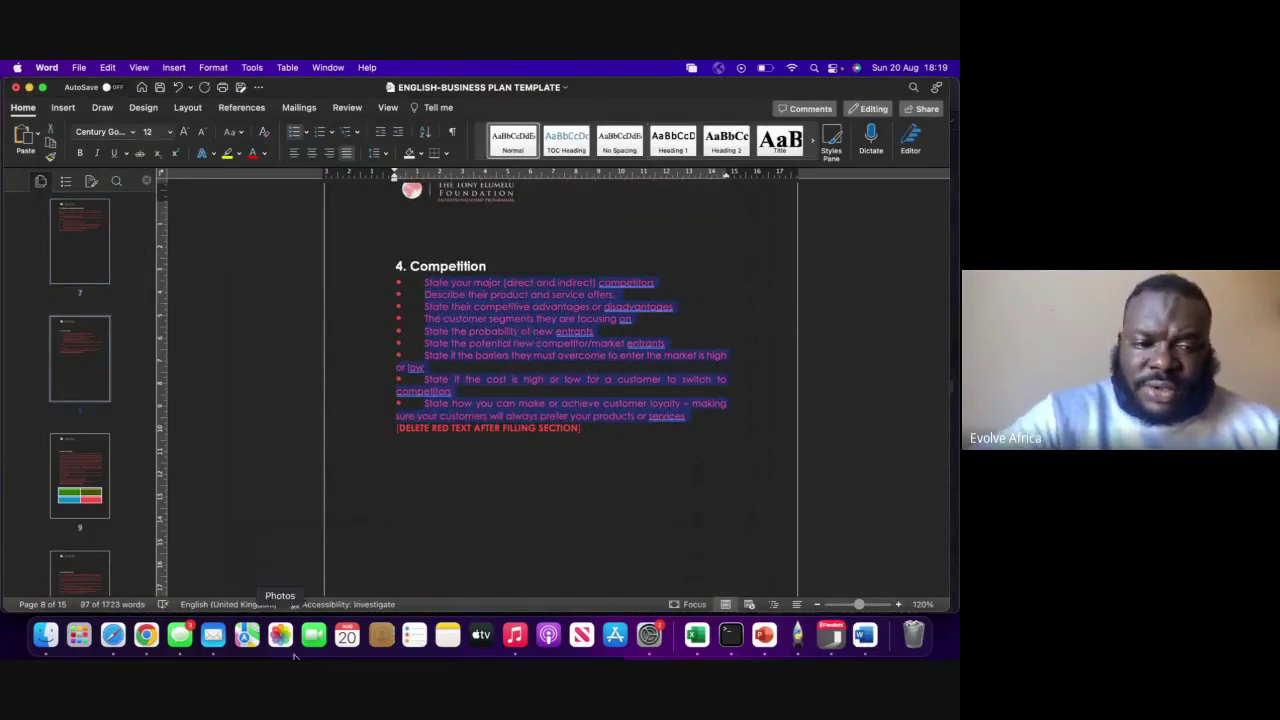
Step: Switch to the Lagos Bottled Water Plan chat in ChatGPT and review its competition answer, from Major Competitors to Customer Loyalty Strategies
{"action": "left_click", "coordinate": [112, 635]}
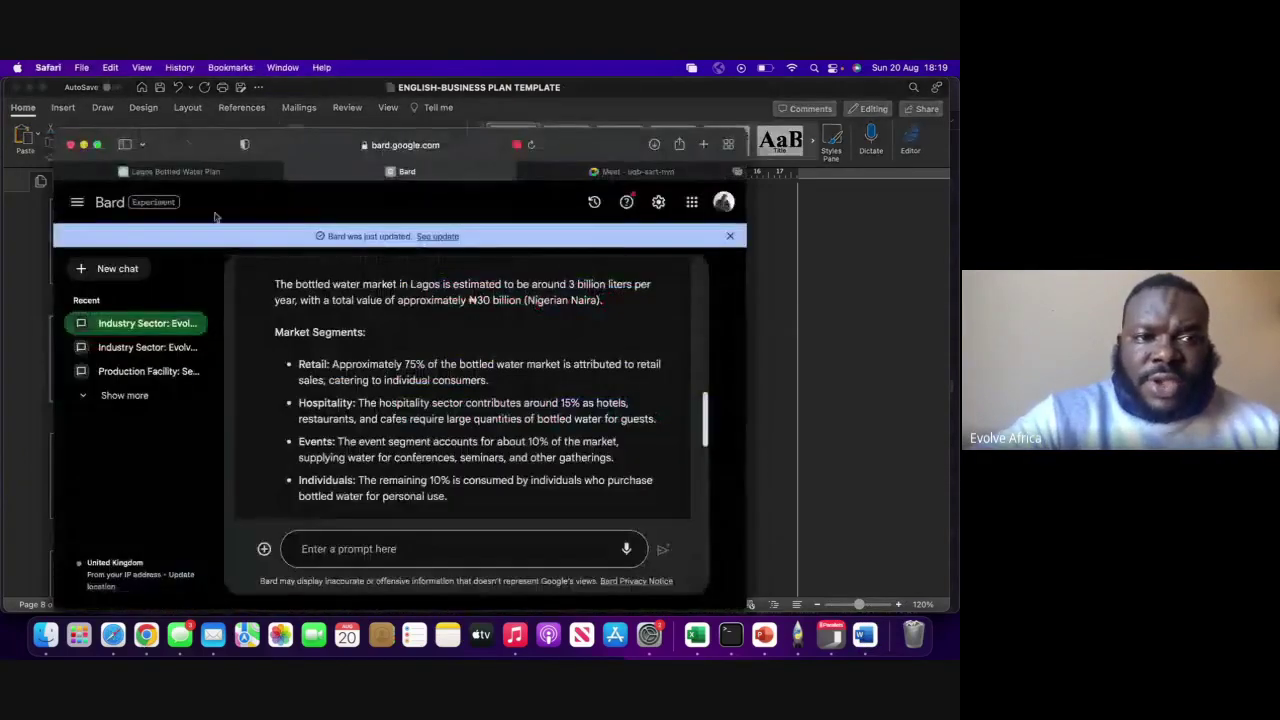
{"action": "left_click", "coordinate": [185, 172]}
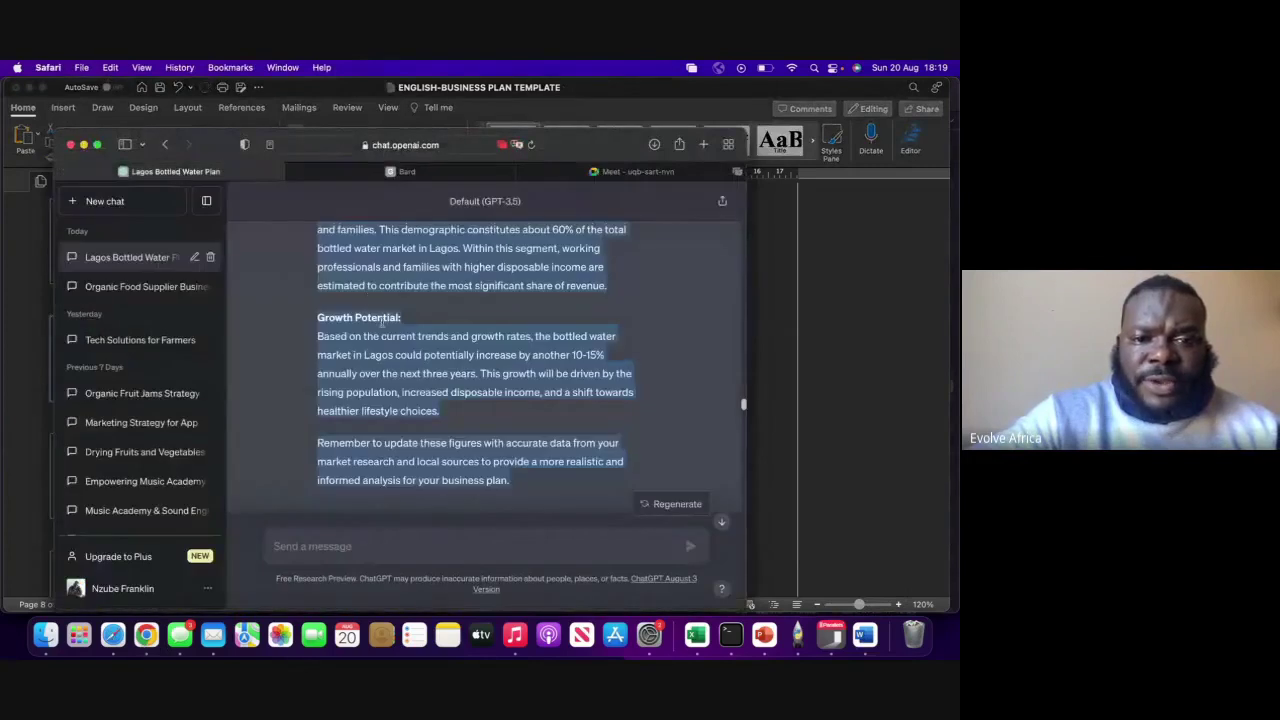
{"action": "scroll", "coordinate": [381, 326], "scroll_direction": "down", "scroll_amount": 5}
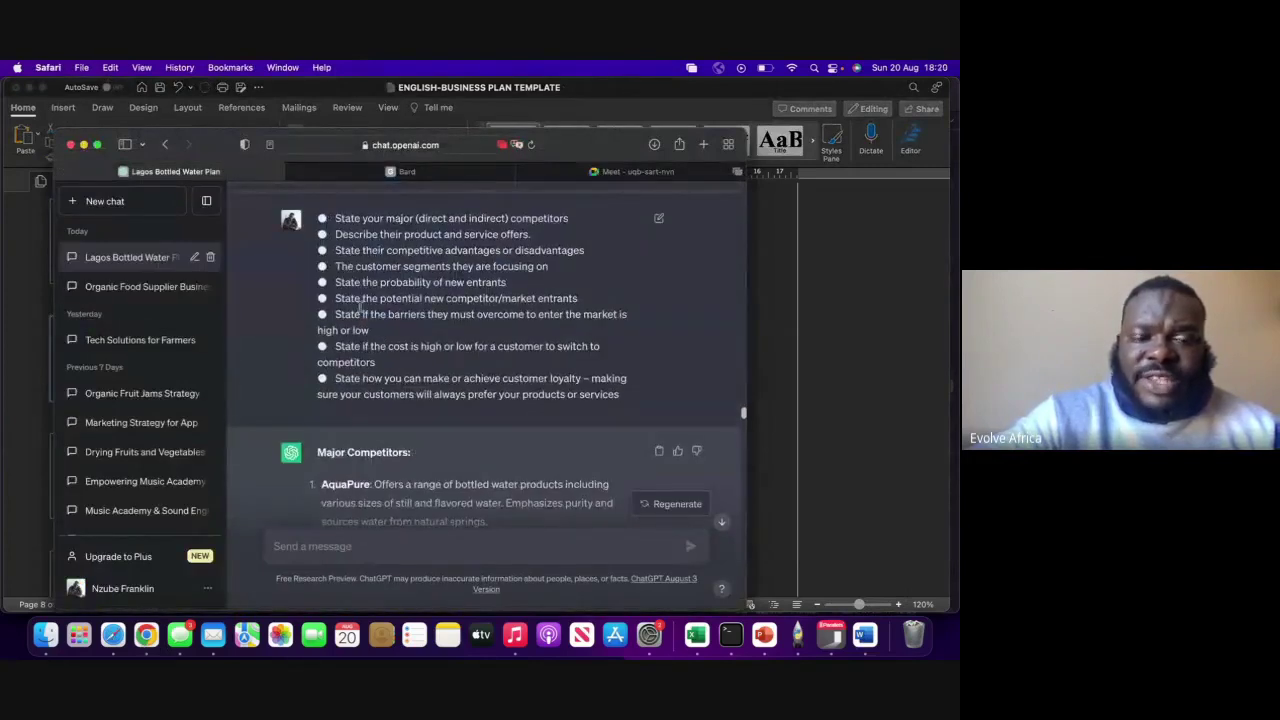
{"action": "scroll", "coordinate": [361, 282], "scroll_direction": "up", "scroll_amount": 1}
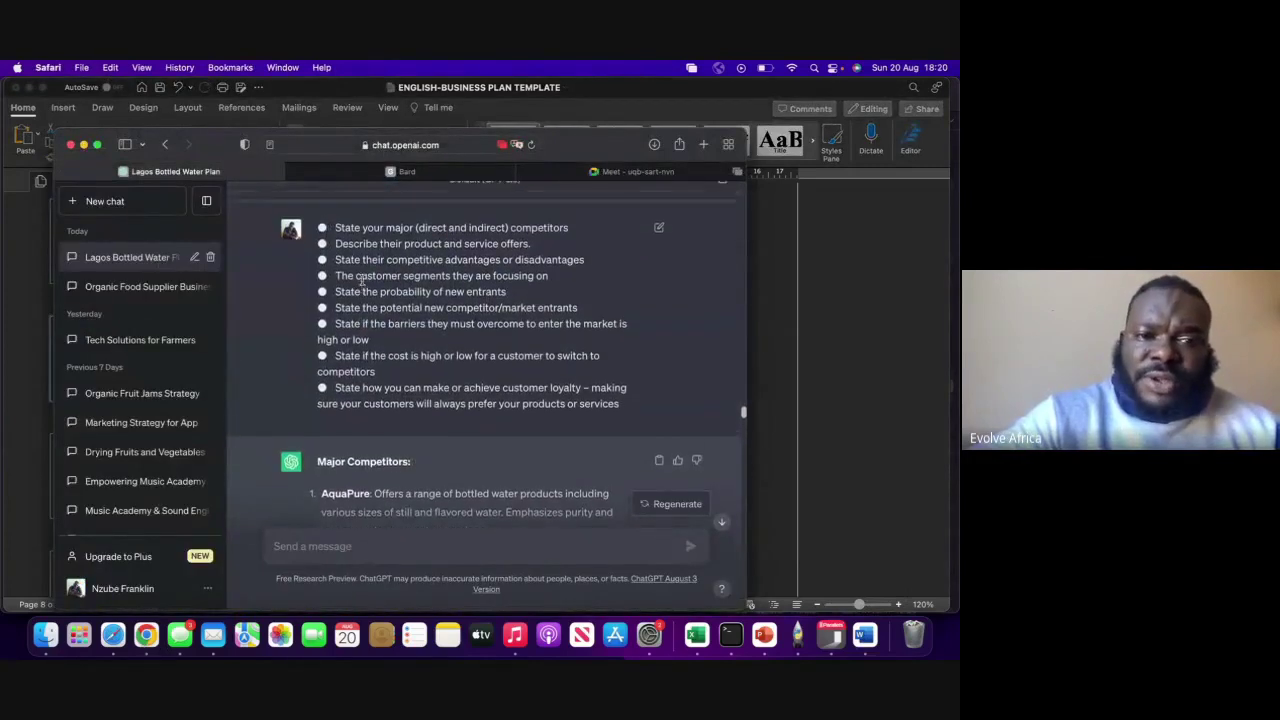
{"action": "scroll", "coordinate": [361, 282], "scroll_direction": "down", "scroll_amount": 2}
{"action": "scroll", "coordinate": [355, 295], "scroll_direction": "down", "scroll_amount": 4}
{"action": "scroll", "coordinate": [352, 310], "scroll_direction": "down", "scroll_amount": 1}
{"action": "scroll", "coordinate": [355, 311], "scroll_direction": "down", "scroll_amount": 1}
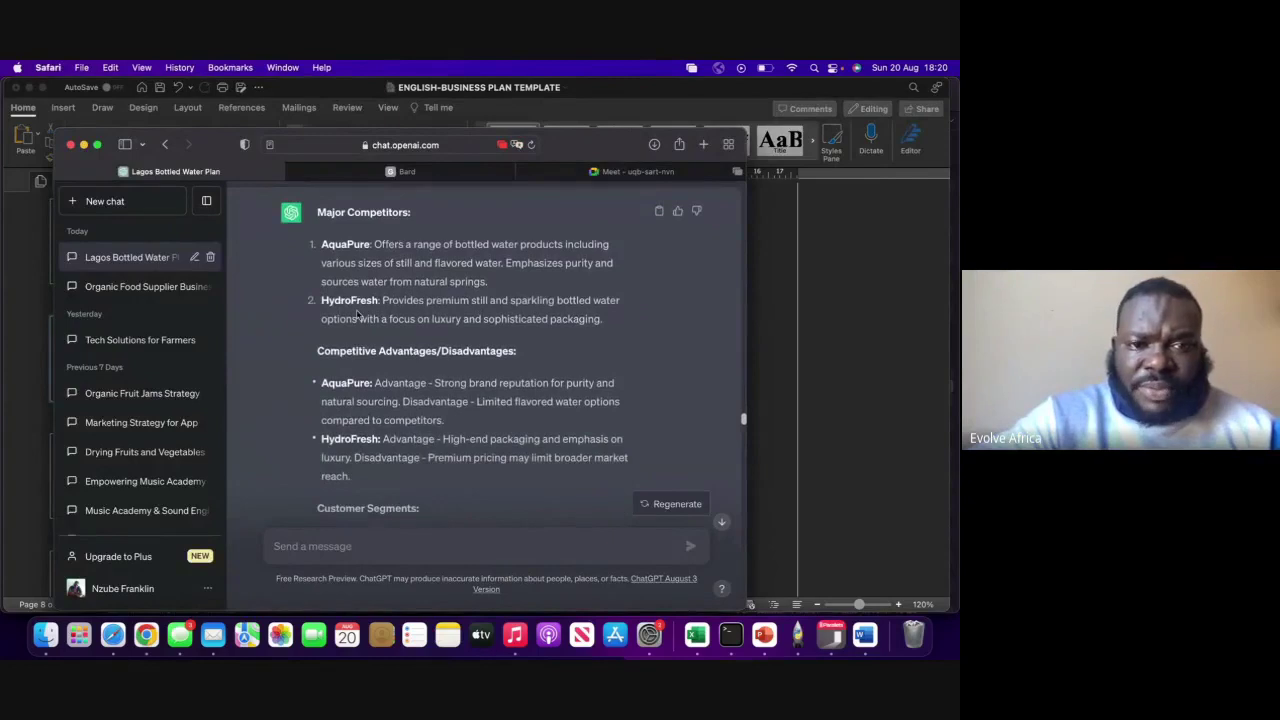
{"action": "scroll", "coordinate": [357, 314], "scroll_direction": "down", "scroll_amount": 8}
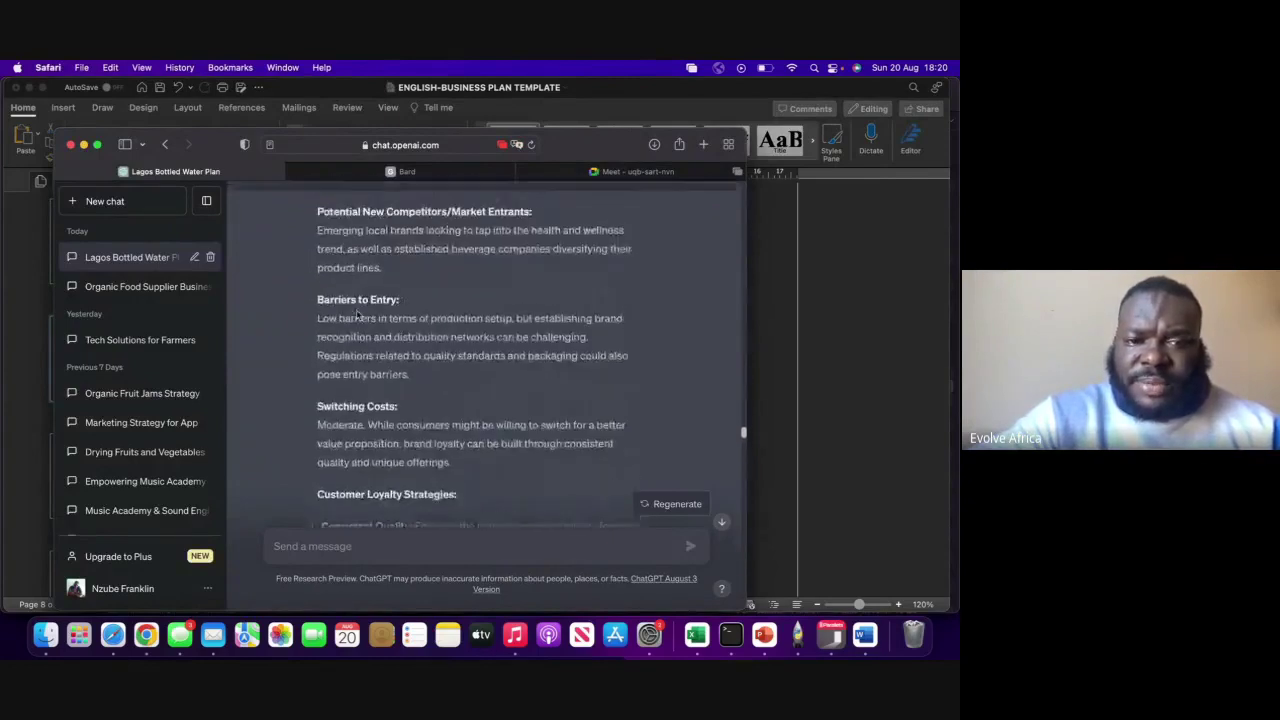
{"action": "scroll", "coordinate": [357, 314], "scroll_direction": "up", "scroll_amount": 10}
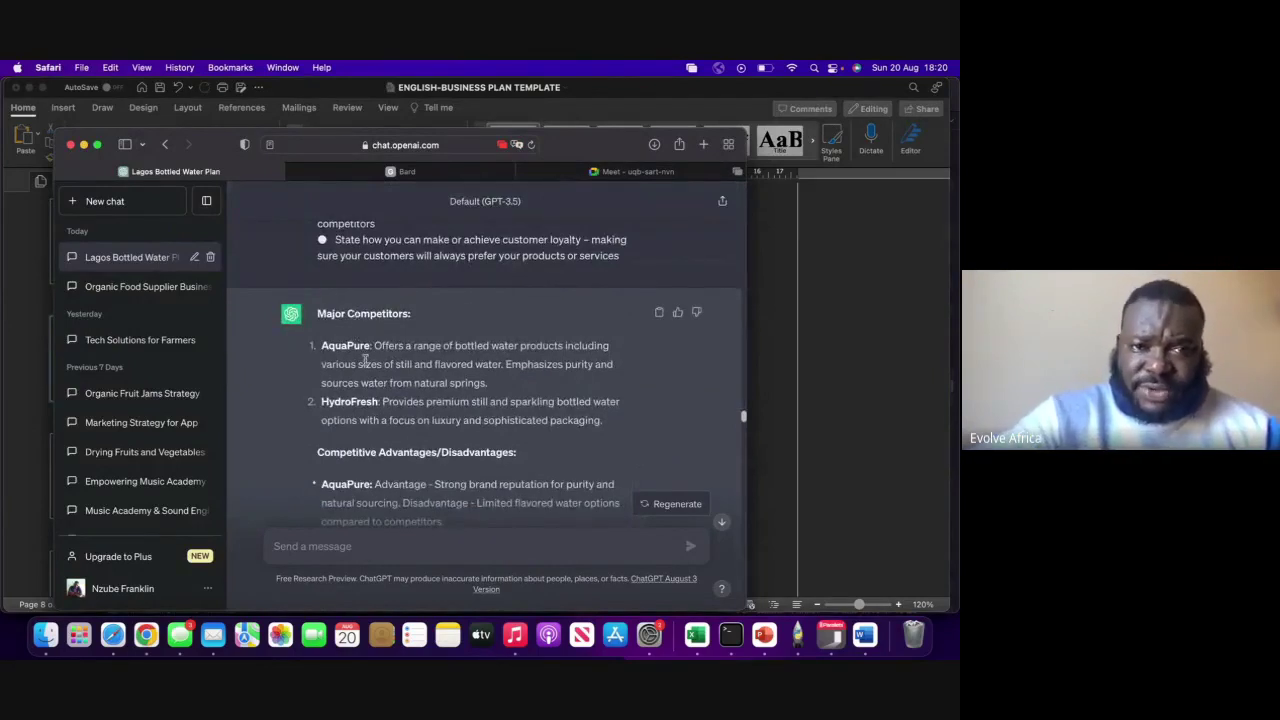
Step: Switch to Bard, paste the copied Competition instructions as a prompt and send it
{"action": "left_click", "coordinate": [405, 171]}
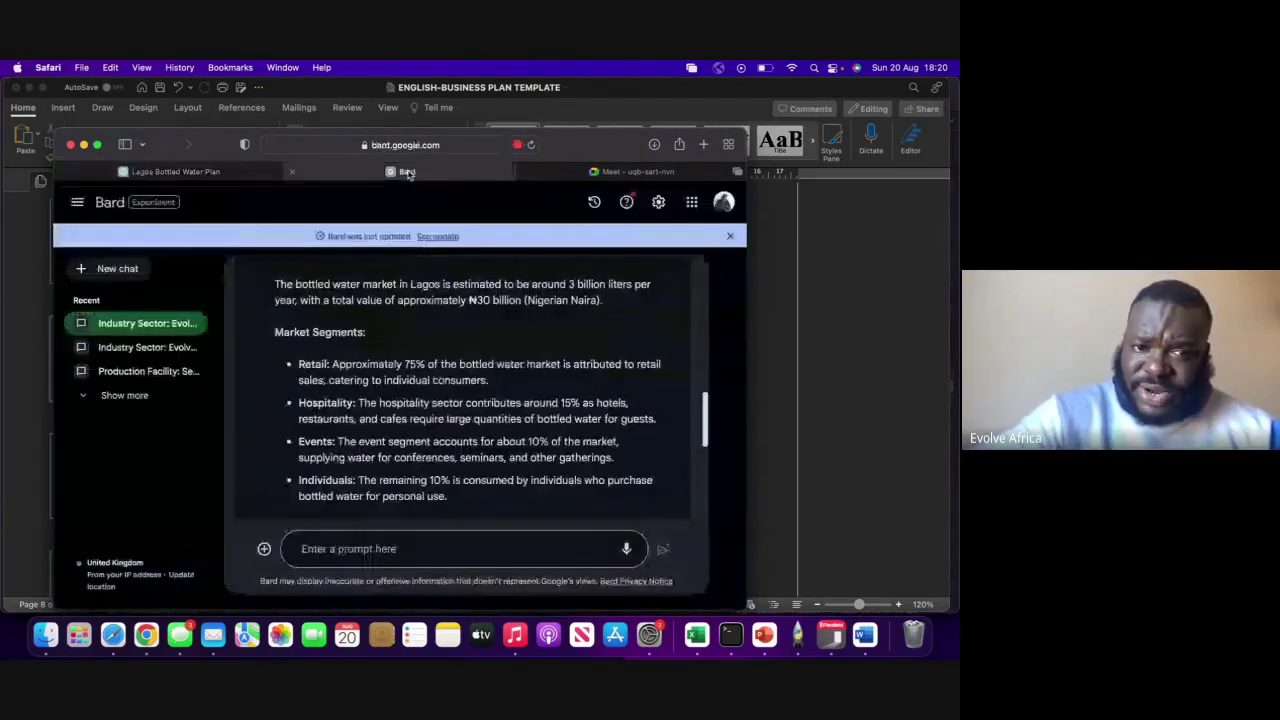
{"action": "left_click", "coordinate": [384, 552]}
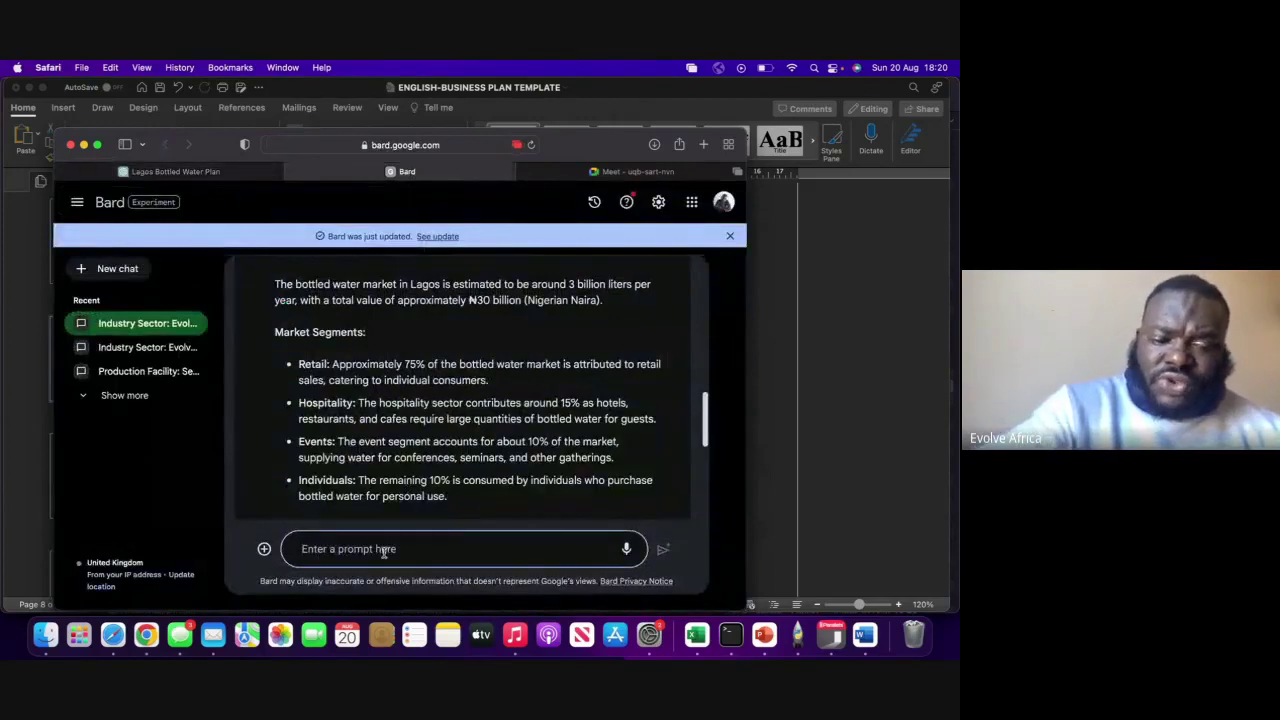
{"action": "key", "text": "super+v"}
{"action": "key", "text": "Return"}
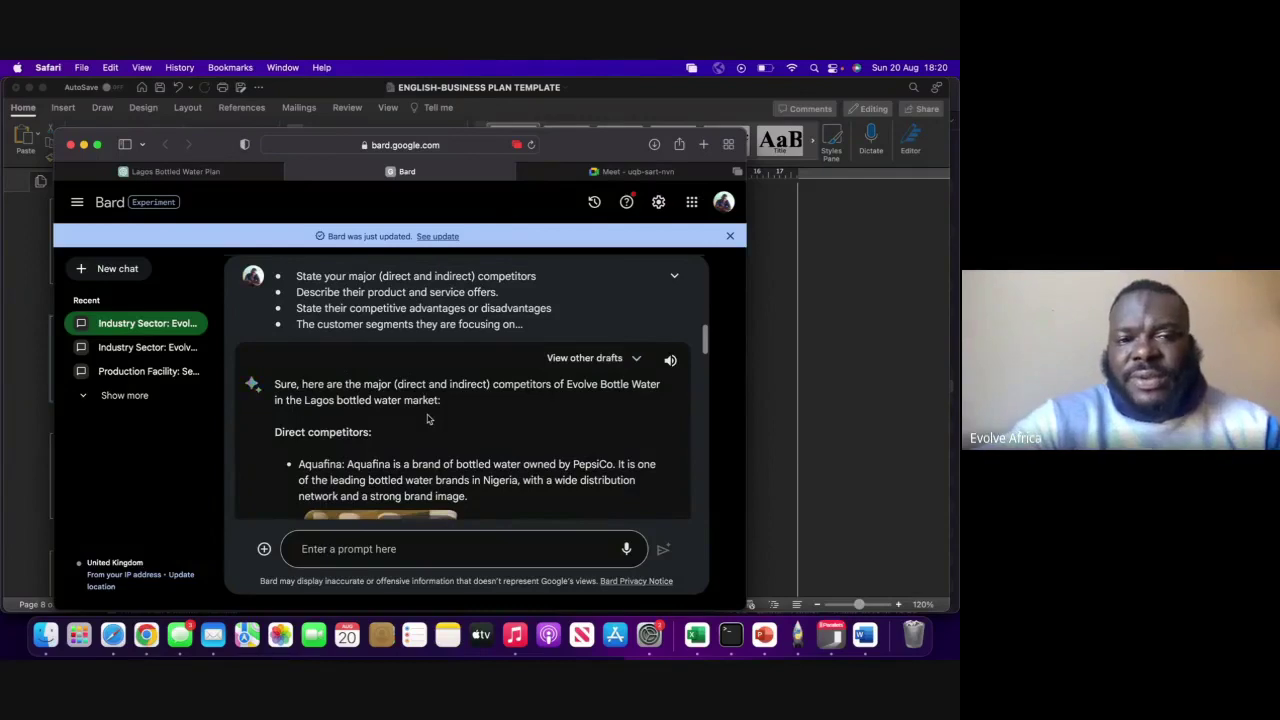
Step: Review Bard's competition answer, covering direct and indirect competitors, the probability of new entrants and potential new market entrants
{"action": "scroll", "coordinate": [427, 419], "scroll_direction": "down", "scroll_amount": 5}
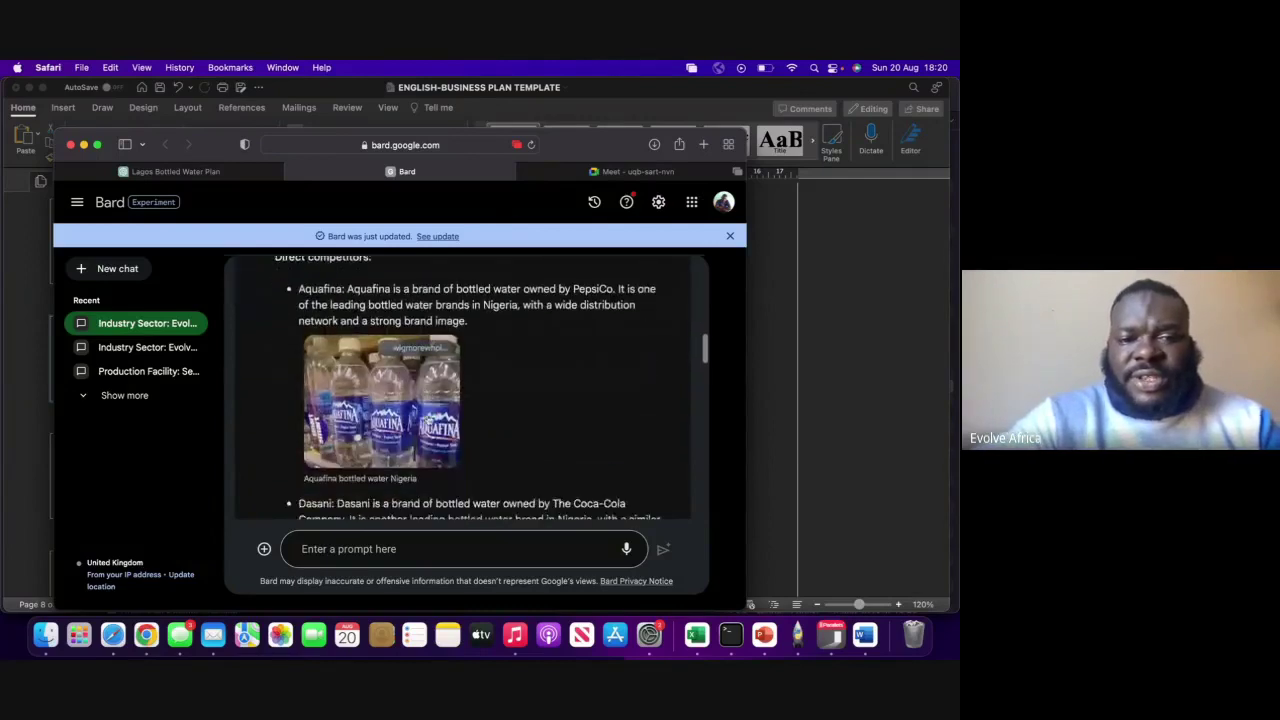
{"action": "scroll", "coordinate": [427, 420], "scroll_direction": "up", "scroll_amount": 1}
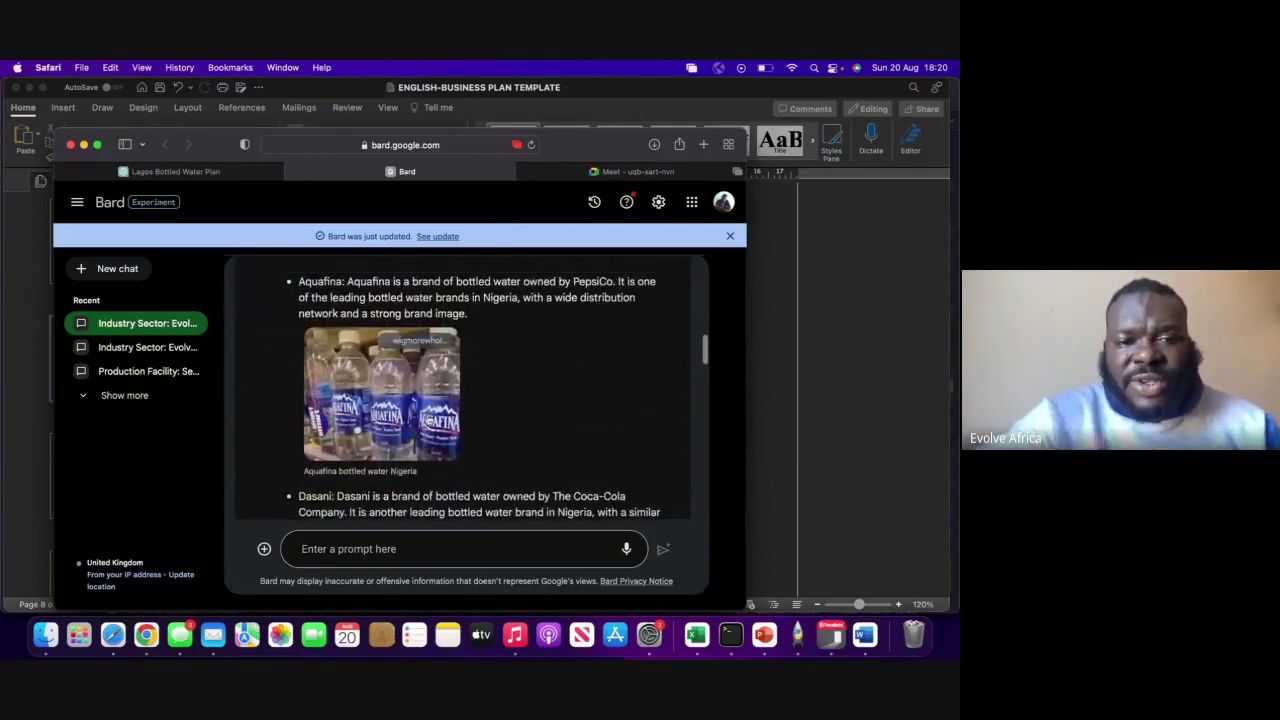
{"action": "scroll", "coordinate": [427, 420], "scroll_direction": "down", "scroll_amount": 5}
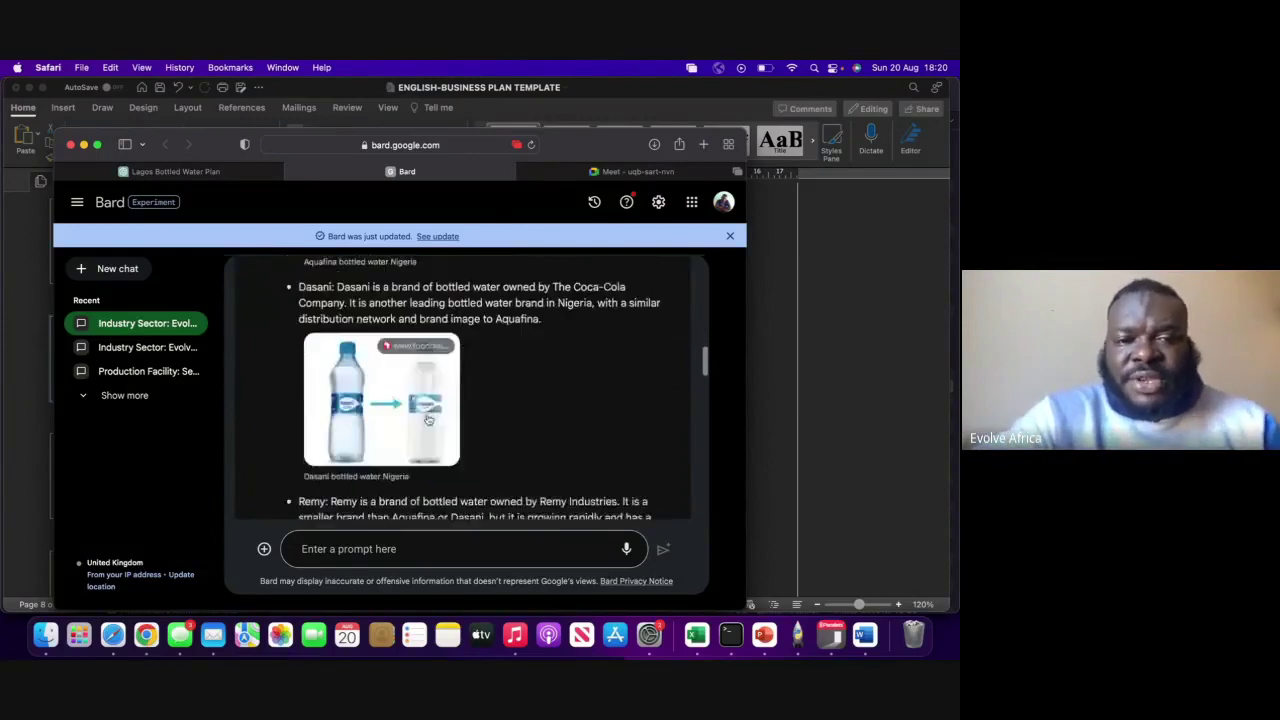
{"action": "scroll", "coordinate": [427, 420], "scroll_direction": "down", "scroll_amount": 6}
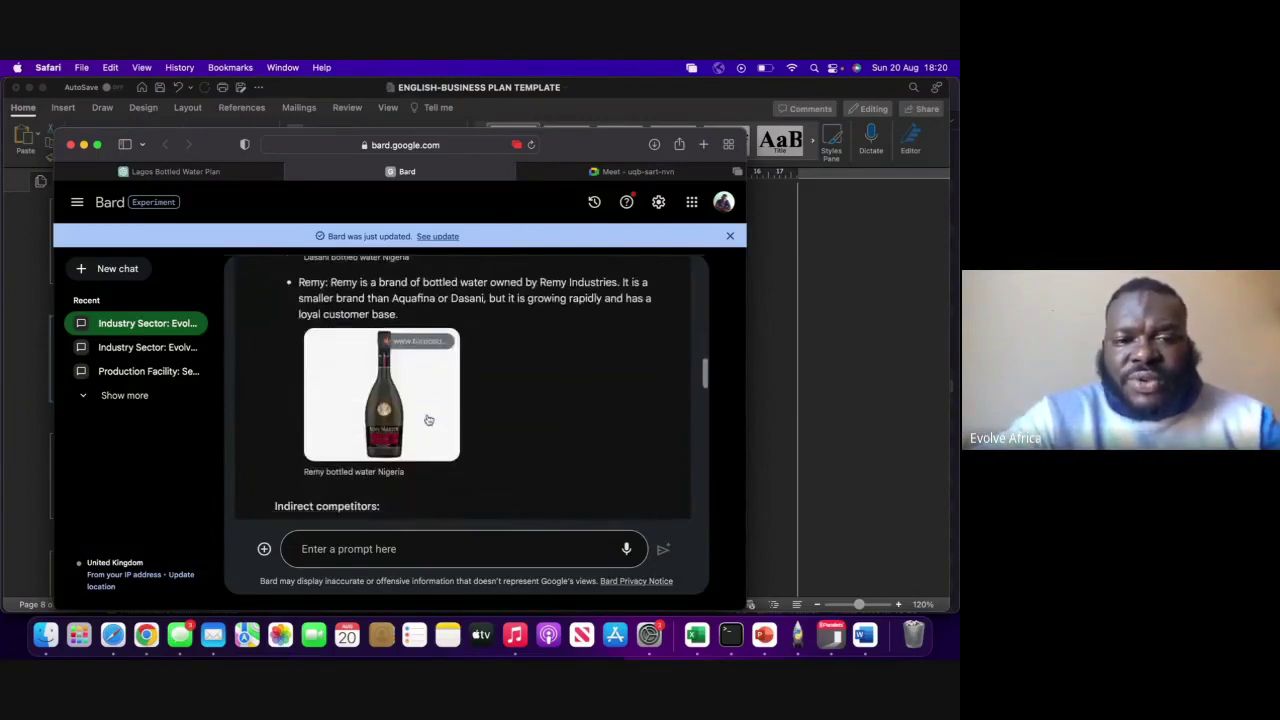
{"action": "scroll", "coordinate": [427, 420], "scroll_direction": "down", "scroll_amount": 1}
{"action": "scroll", "coordinate": [427, 419], "scroll_direction": "down", "scroll_amount": 8}
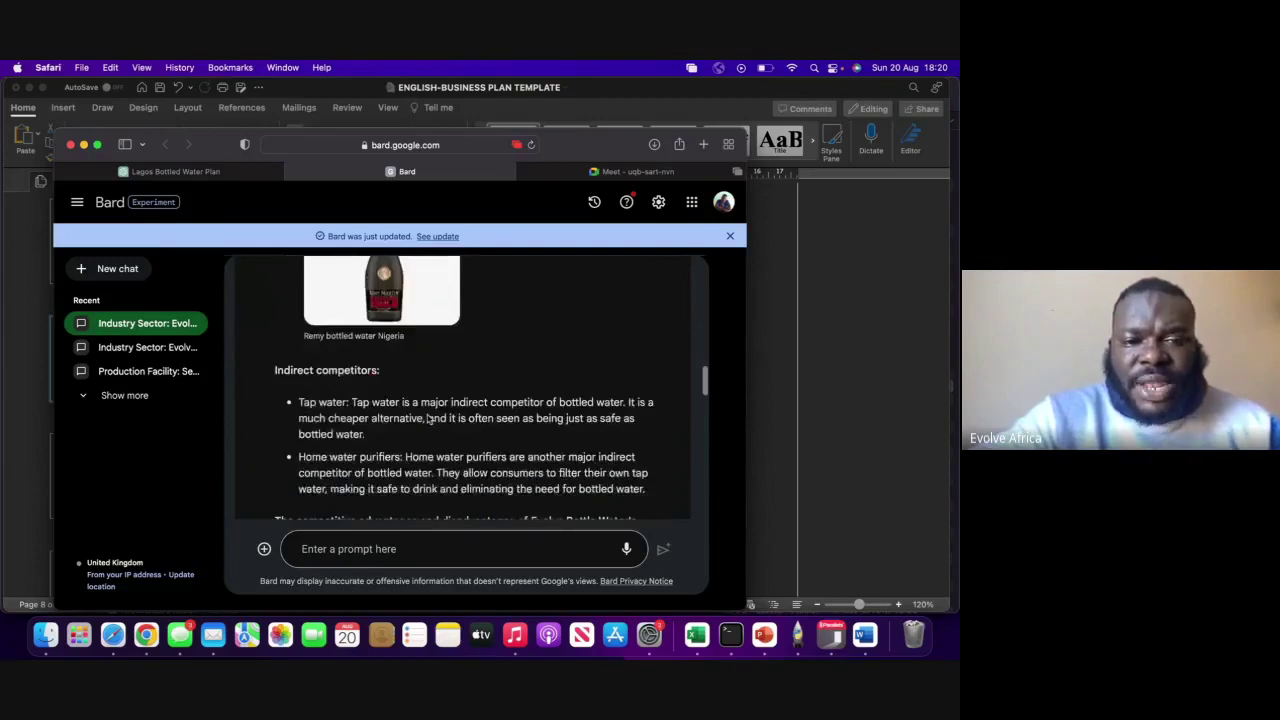
{"action": "scroll", "coordinate": [427, 420], "scroll_direction": "down", "scroll_amount": 15}
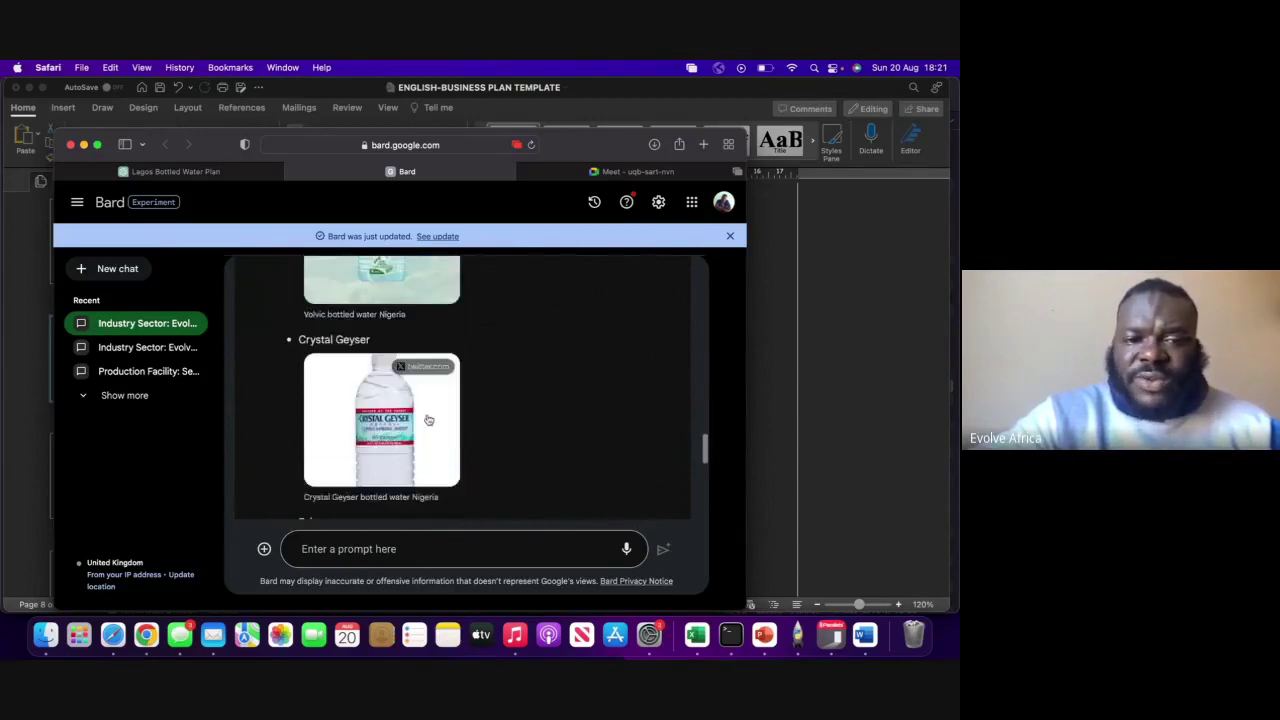
{"action": "scroll", "coordinate": [428, 420], "scroll_direction": "down", "scroll_amount": 3}
{"action": "scroll", "coordinate": [428, 420], "scroll_direction": "down", "scroll_amount": 10}
{"action": "scroll", "coordinate": [428, 413], "scroll_direction": "up", "scroll_amount": 5}
{"action": "scroll", "coordinate": [428, 414], "scroll_direction": "up", "scroll_amount": 1}
{"action": "scroll", "coordinate": [428, 415], "scroll_direction": "up", "scroll_amount": 5}
{"action": "scroll", "coordinate": [428, 415], "scroll_direction": "up", "scroll_amount": 10}
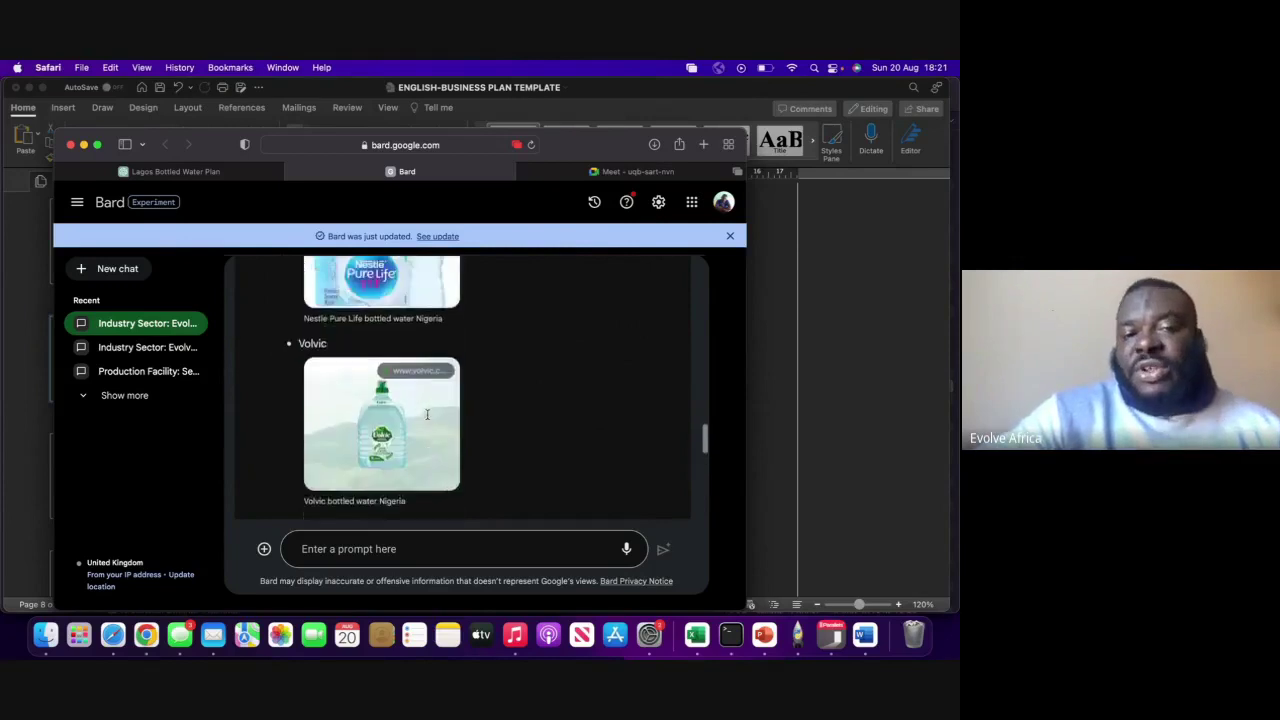
{"action": "scroll", "coordinate": [428, 415], "scroll_direction": "up", "scroll_amount": 6}
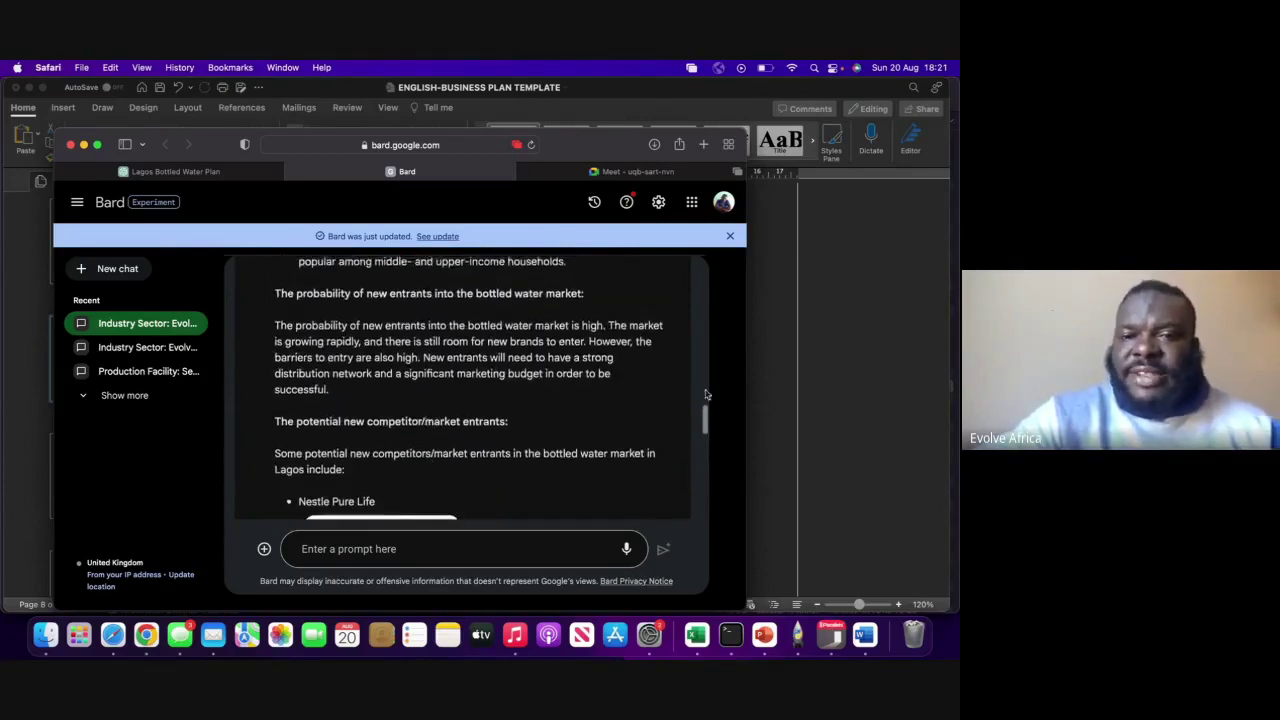
Step: Switch to the Word template and copy the section 5 SWOT Analysis instructions, from areas of strengths through threats, challenges and risk
{"action": "left_click", "coordinate": [866, 638]}
{"action": "scroll", "coordinate": [513, 518], "scroll_direction": "down", "scroll_amount": 15}
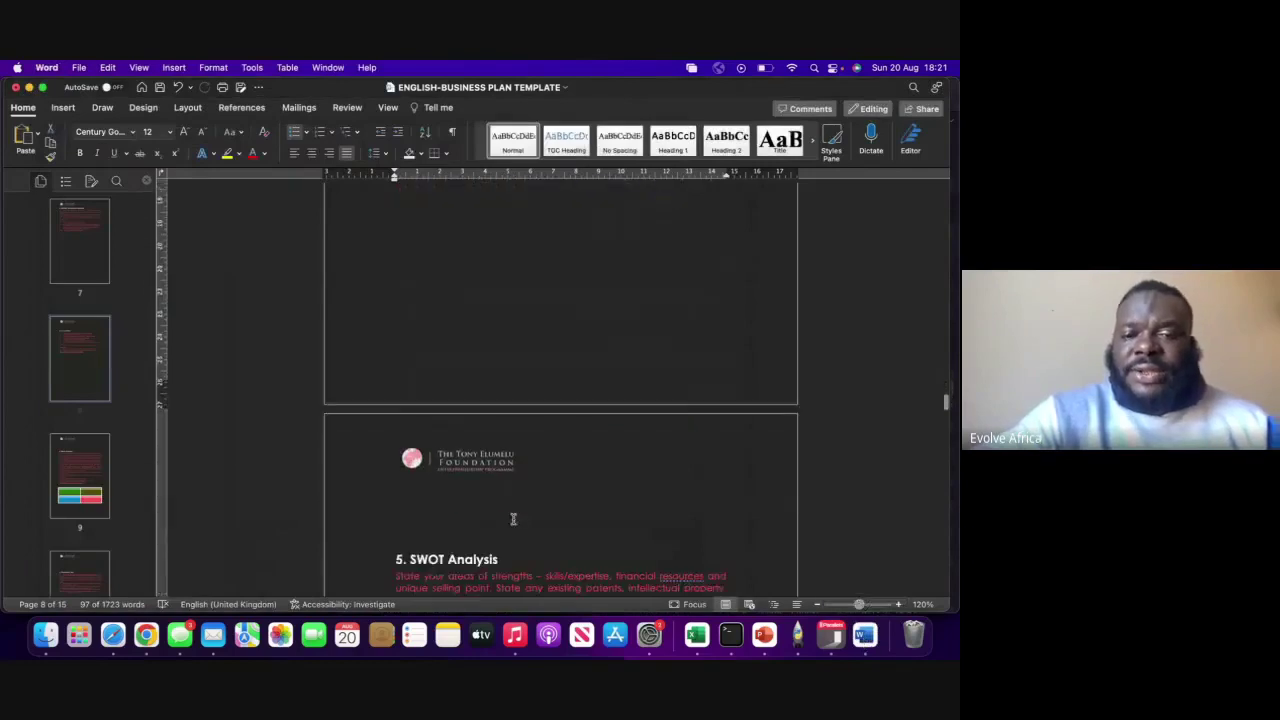
{"action": "scroll", "coordinate": [513, 518], "scroll_direction": "down", "scroll_amount": 3}
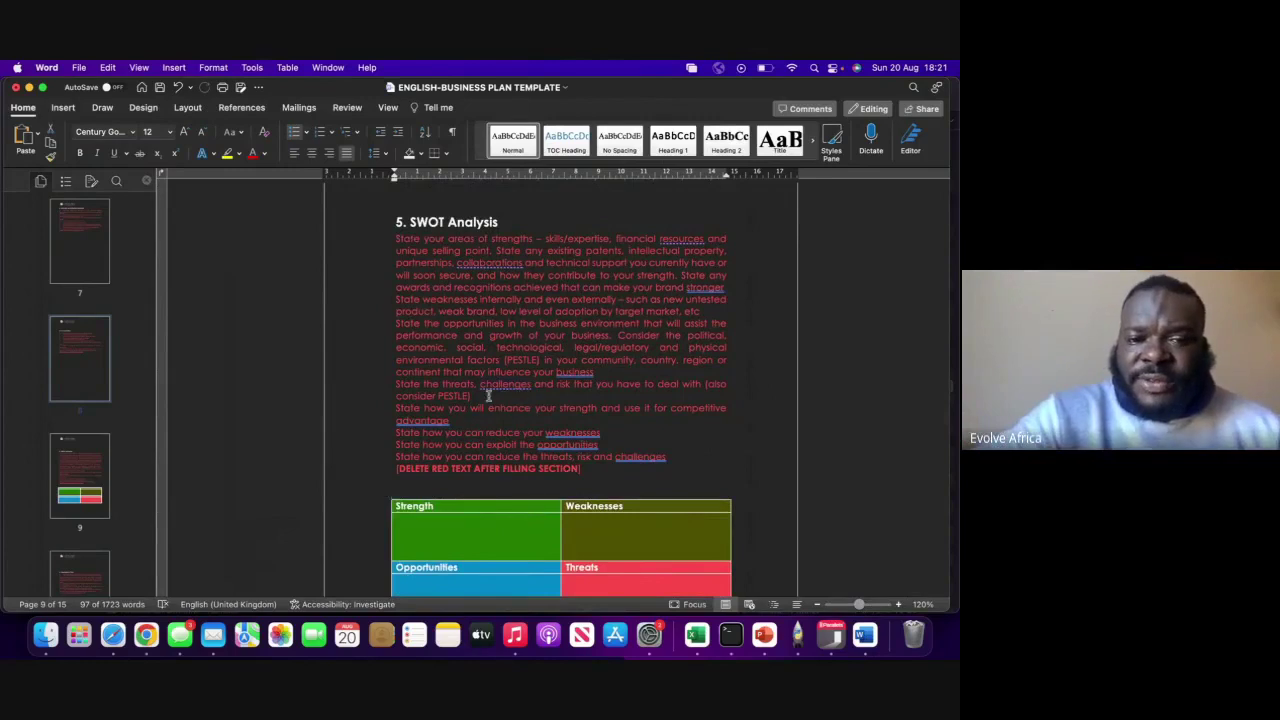
{"action": "left_click_drag", "start_coordinate": [477, 396], "coordinate": [393, 247]}
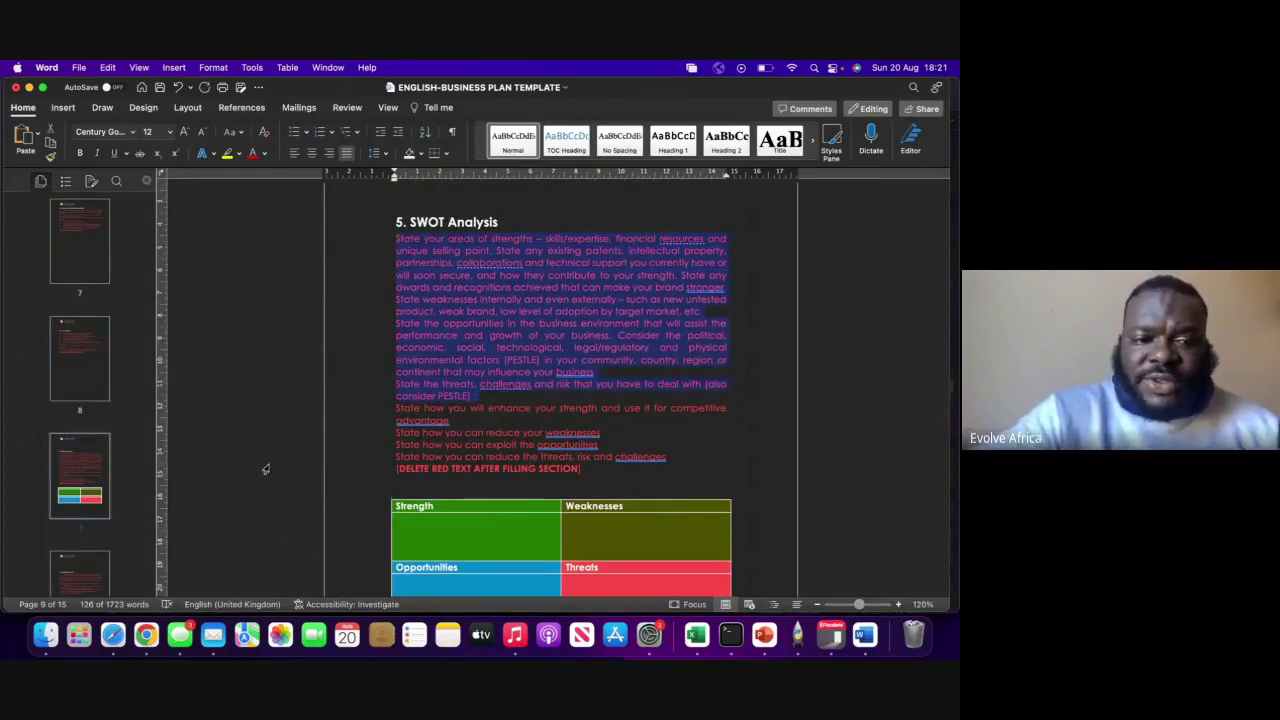
Step: Switch to the Lagos Bottled Water Plan chat in ChatGPT, paste the copied SWOT instructions as a prompt and send it
{"action": "left_click", "coordinate": [112, 634]}
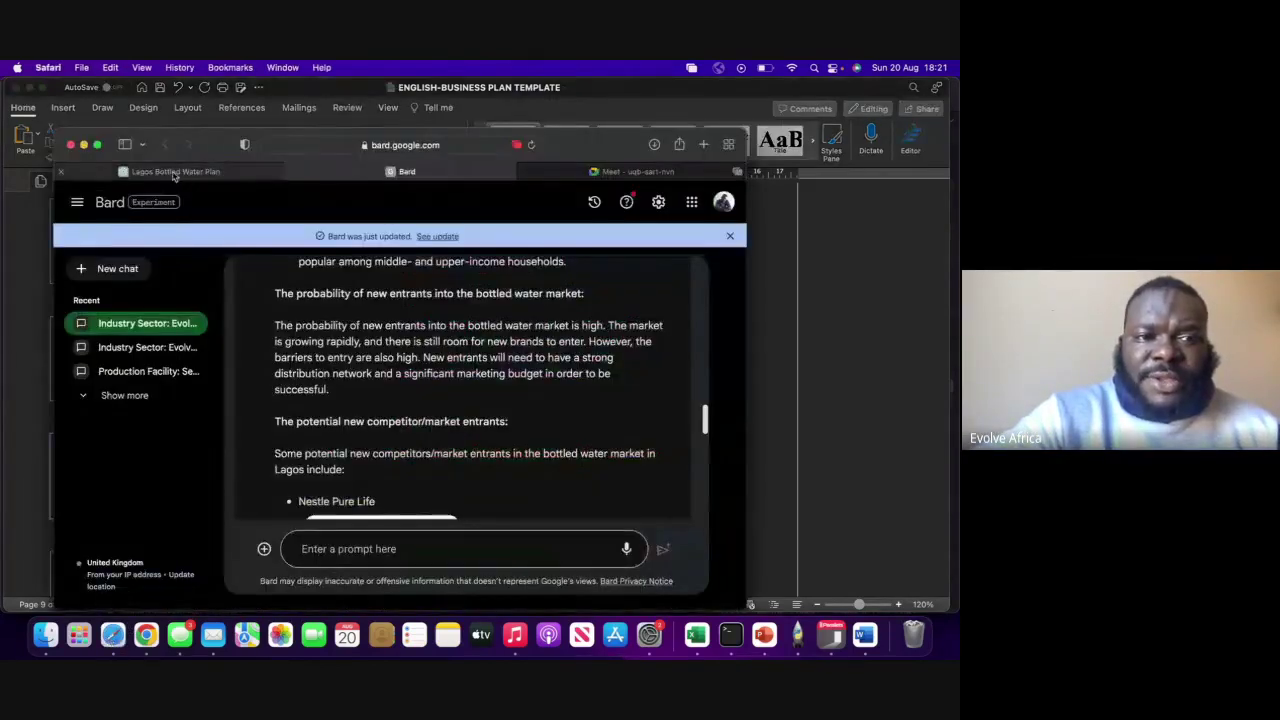
{"action": "left_click", "coordinate": [175, 173]}
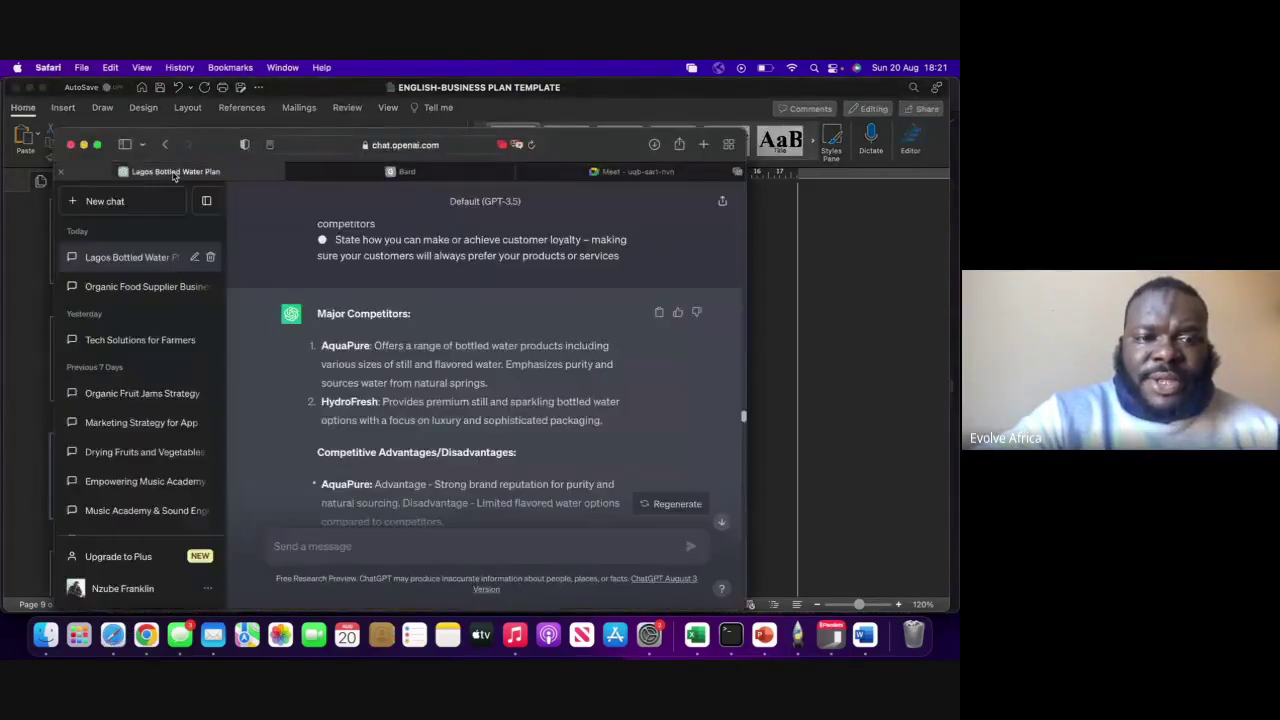
{"action": "left_click", "coordinate": [345, 547]}
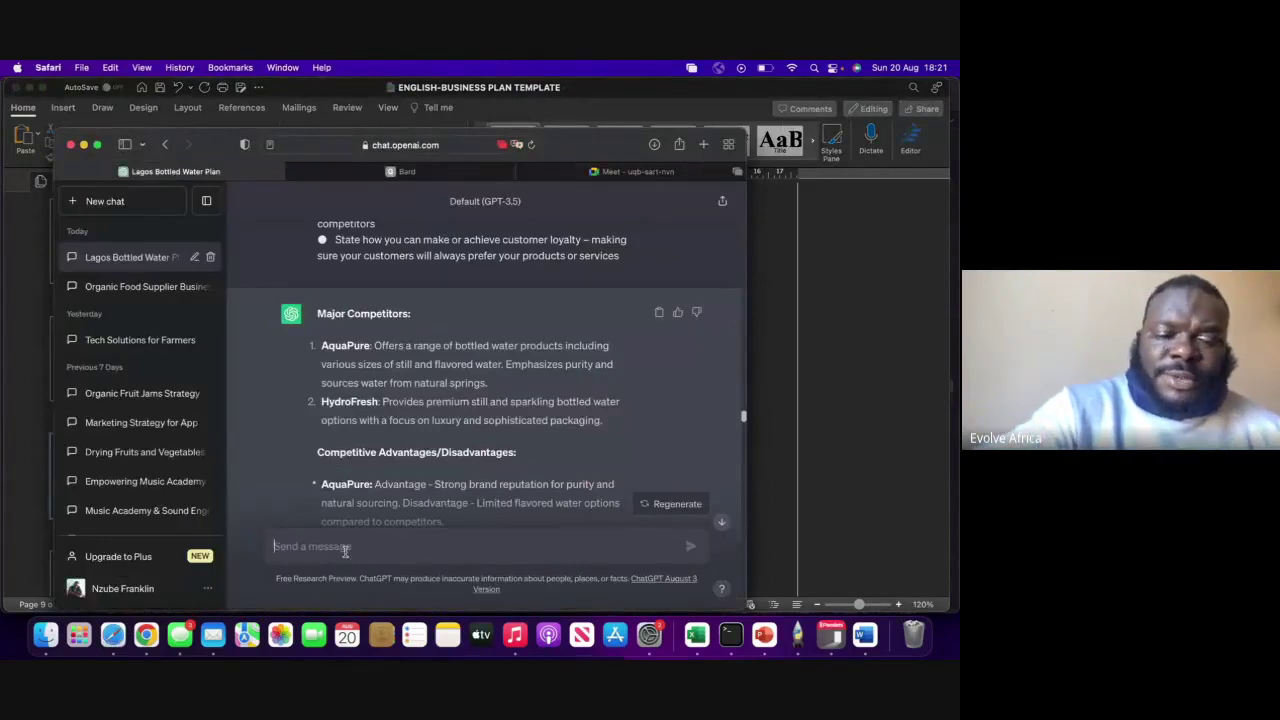
{"action": "key", "text": "super+v"}
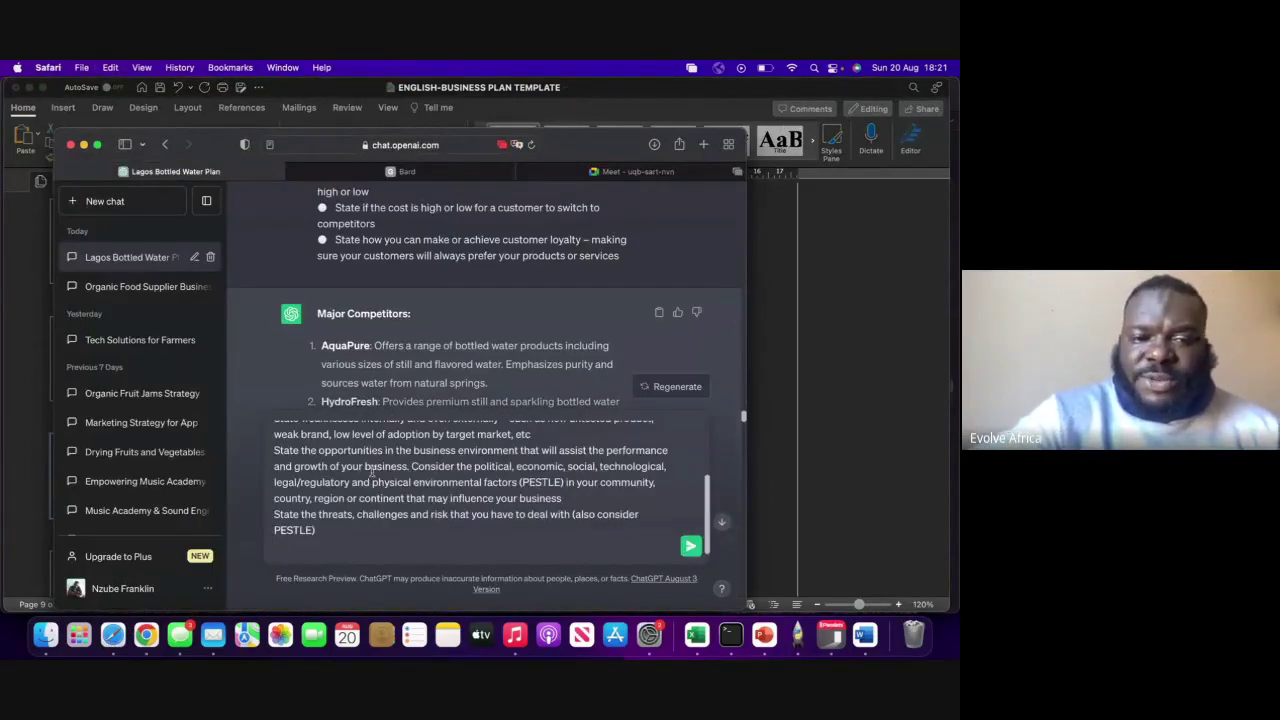
{"action": "key", "text": "Return"}
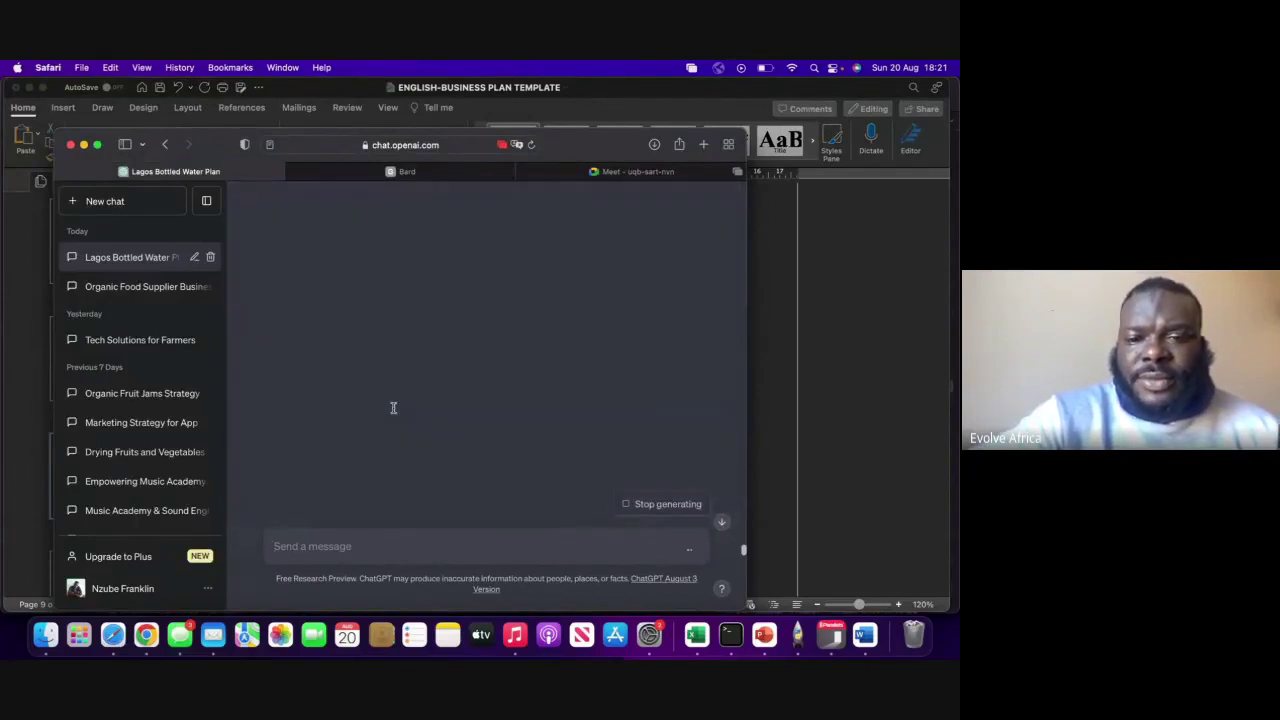
Step: Review ChatGPT's SWOT answer, checking the strengths, especially Financial Resources, against the weaknesses and opportunities
{"action": "scroll", "coordinate": [404, 395], "scroll_direction": "up", "scroll_amount": 5}
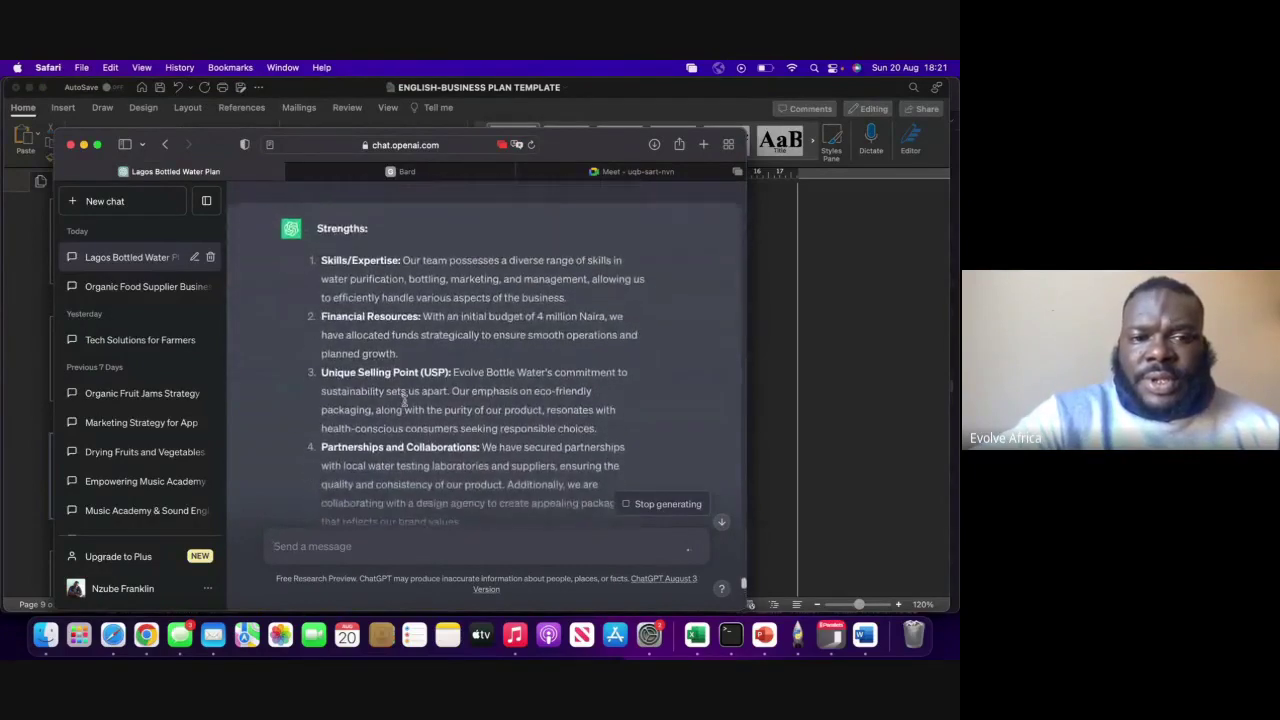
{"action": "scroll", "coordinate": [336, 246], "scroll_direction": "down", "scroll_amount": 4}
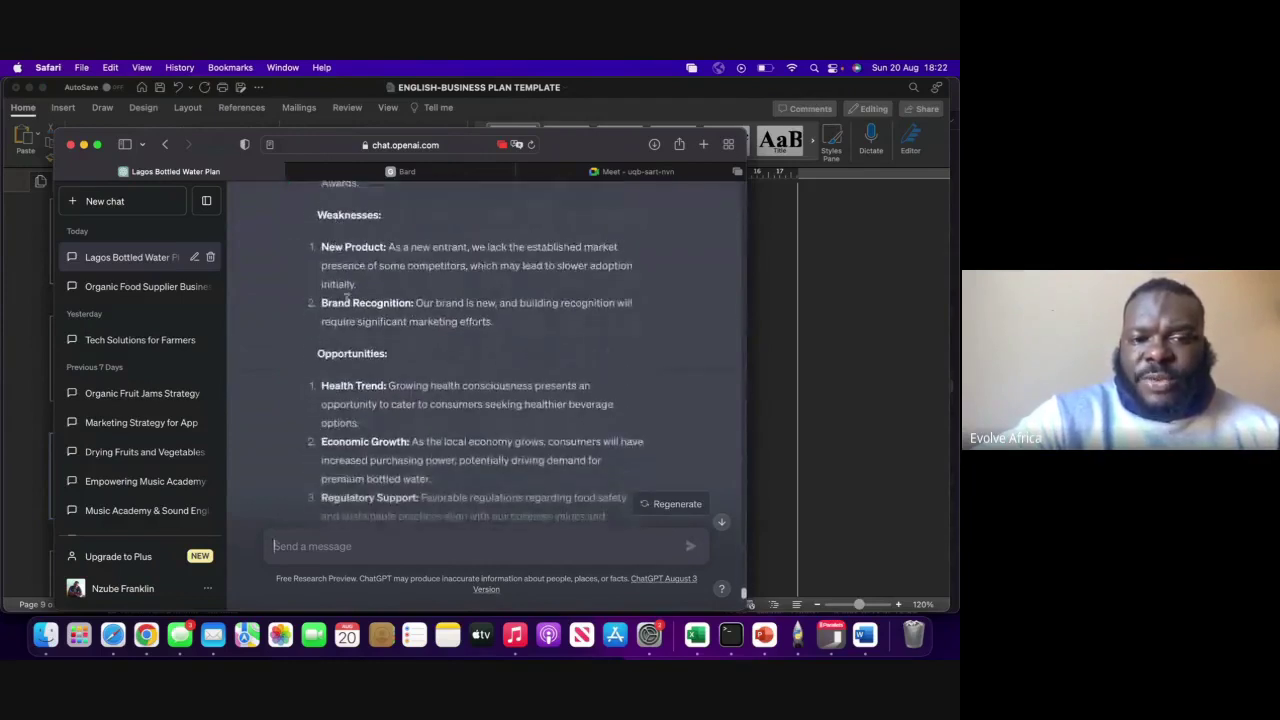
{"action": "scroll", "coordinate": [340, 280], "scroll_direction": "up", "scroll_amount": 5}
{"action": "scroll", "coordinate": [349, 335], "scroll_direction": "up", "scroll_amount": 1}
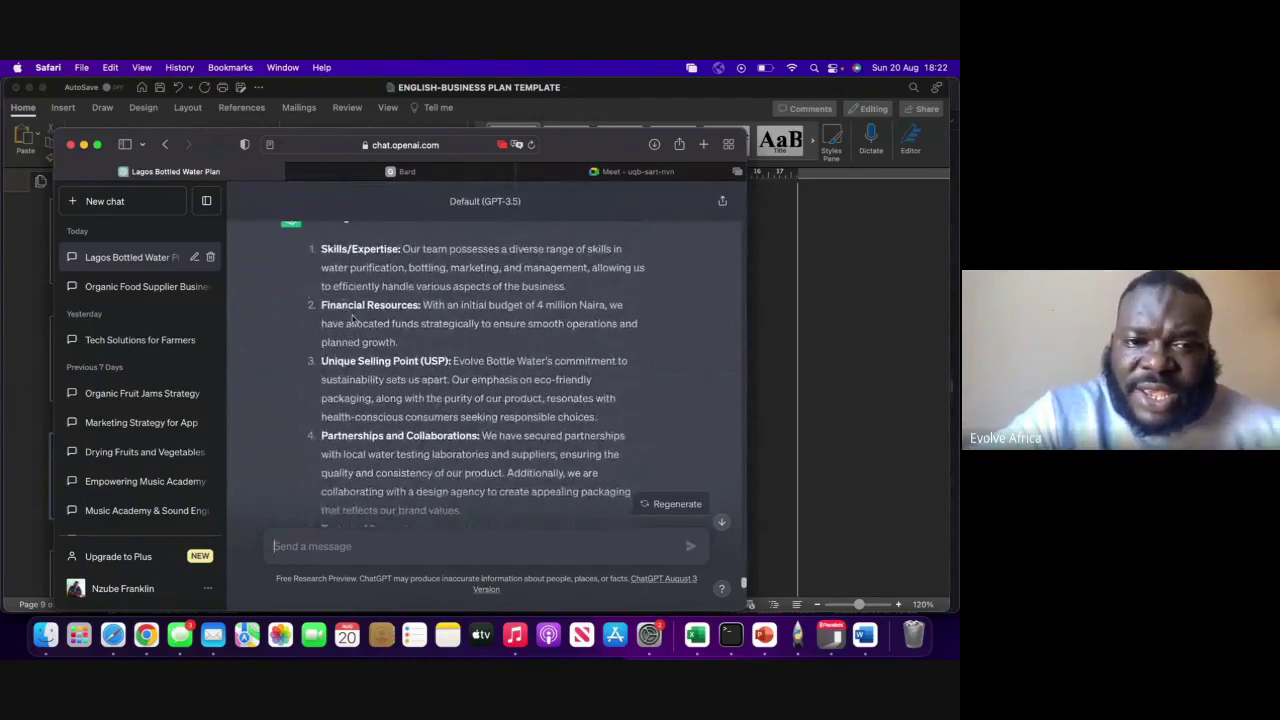
{"action": "scroll", "coordinate": [355, 325], "scroll_direction": "up", "scroll_amount": 1}
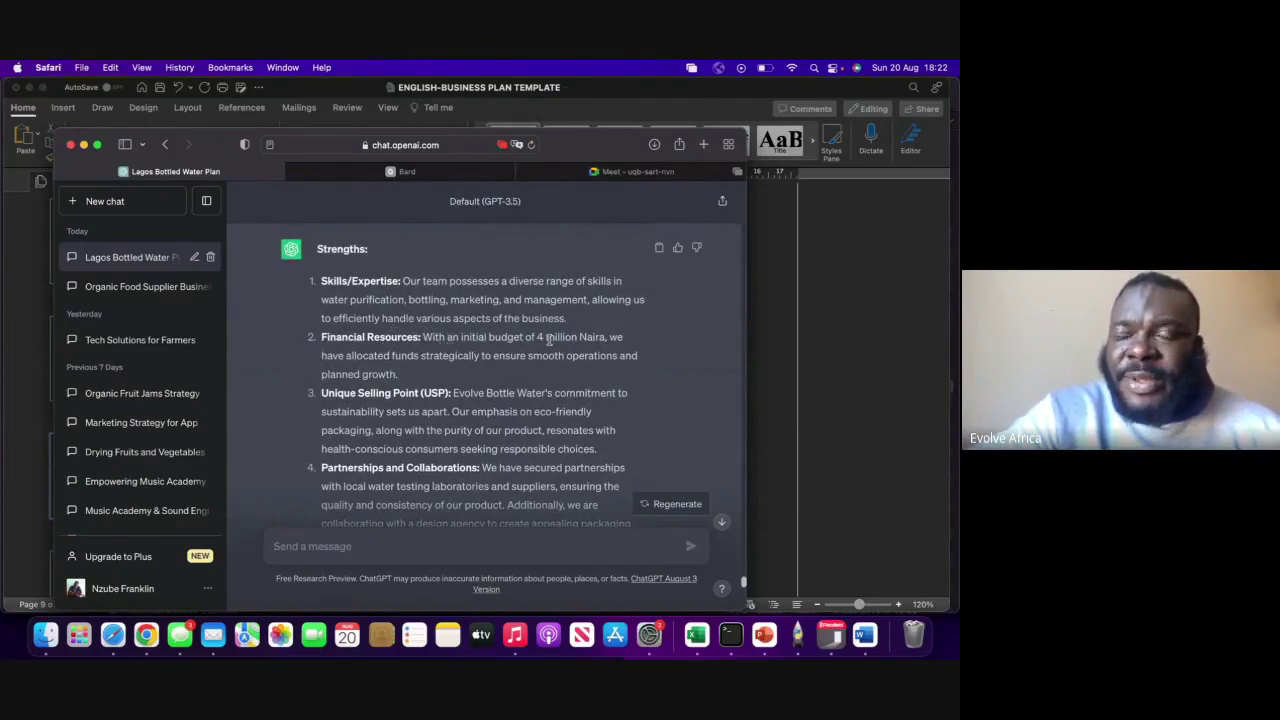
{"action": "scroll", "coordinate": [548, 340], "scroll_direction": "up", "scroll_amount": 1}
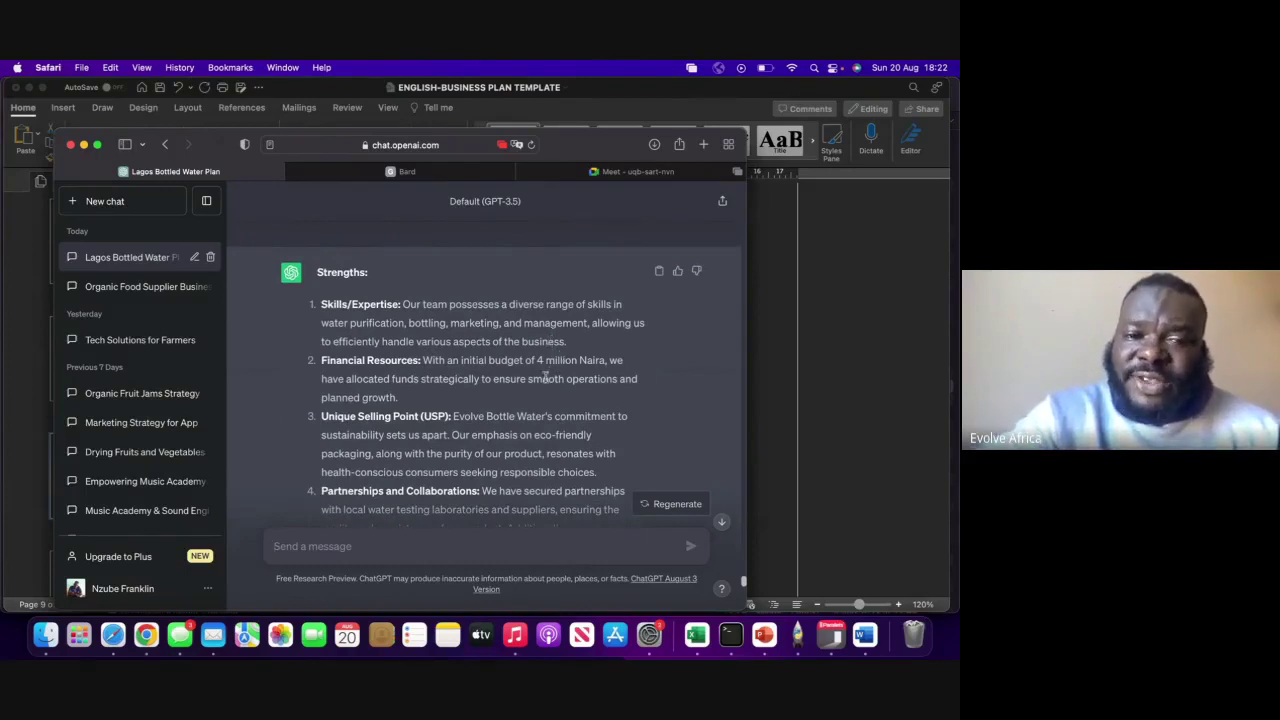
Step: Go back through the chat to the earlier message giving the 4 million Naira budget
{"action": "scroll", "coordinate": [545, 377], "scroll_direction": "up", "scroll_amount": 5}
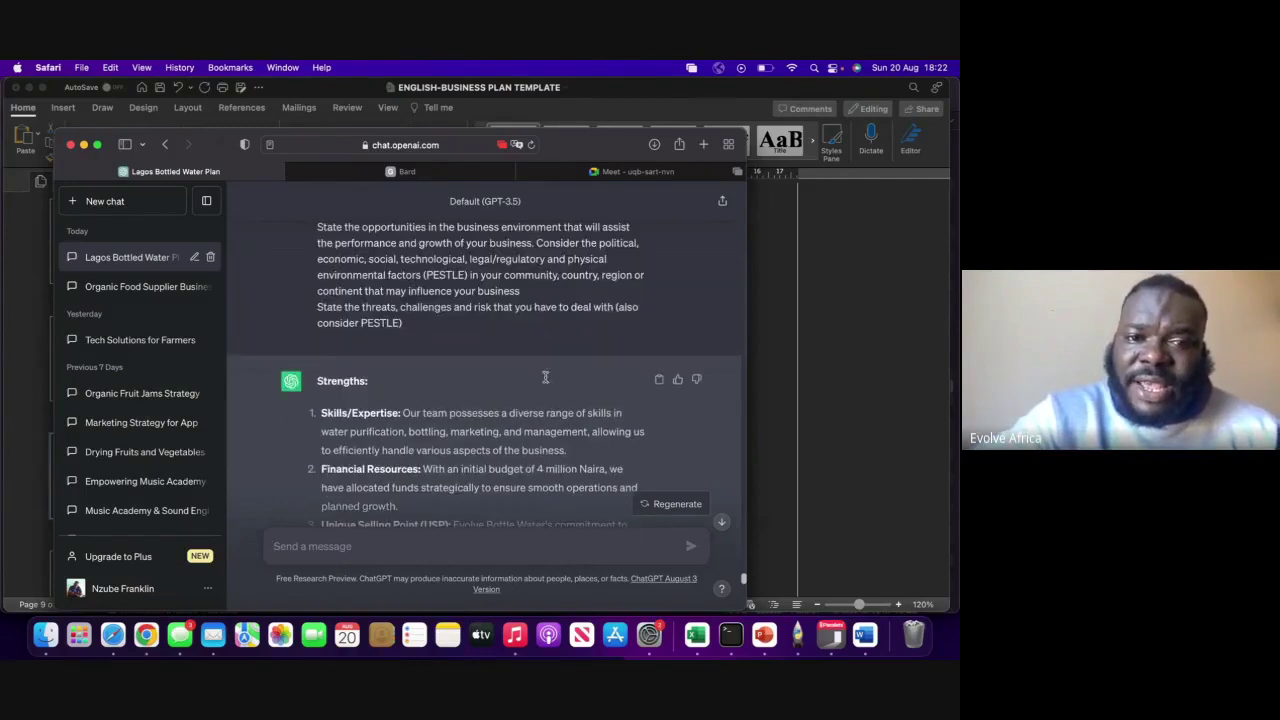
{"action": "scroll", "coordinate": [545, 377], "scroll_direction": "up", "scroll_amount": 15}
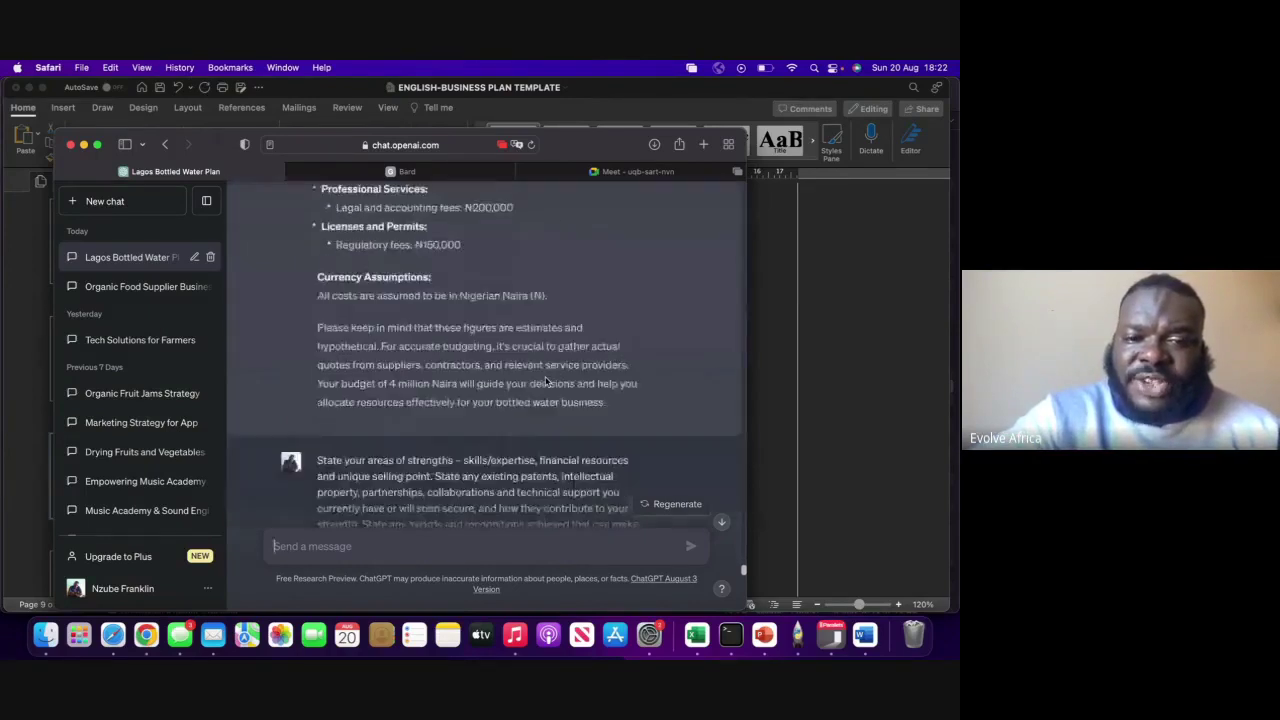
{"action": "scroll", "coordinate": [545, 381], "scroll_direction": "down", "scroll_amount": 1}
{"action": "scroll", "coordinate": [545, 381], "scroll_direction": "up", "scroll_amount": 10}
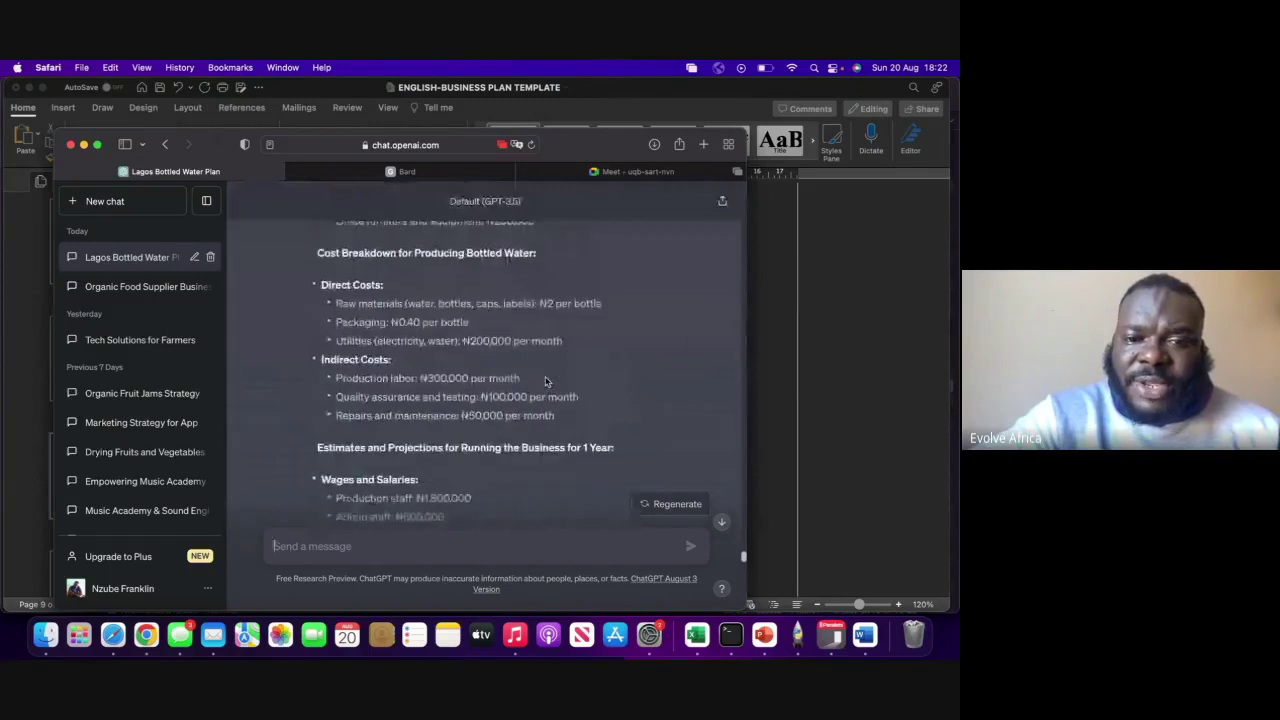
{"action": "scroll", "coordinate": [545, 380], "scroll_direction": "up", "scroll_amount": 10}
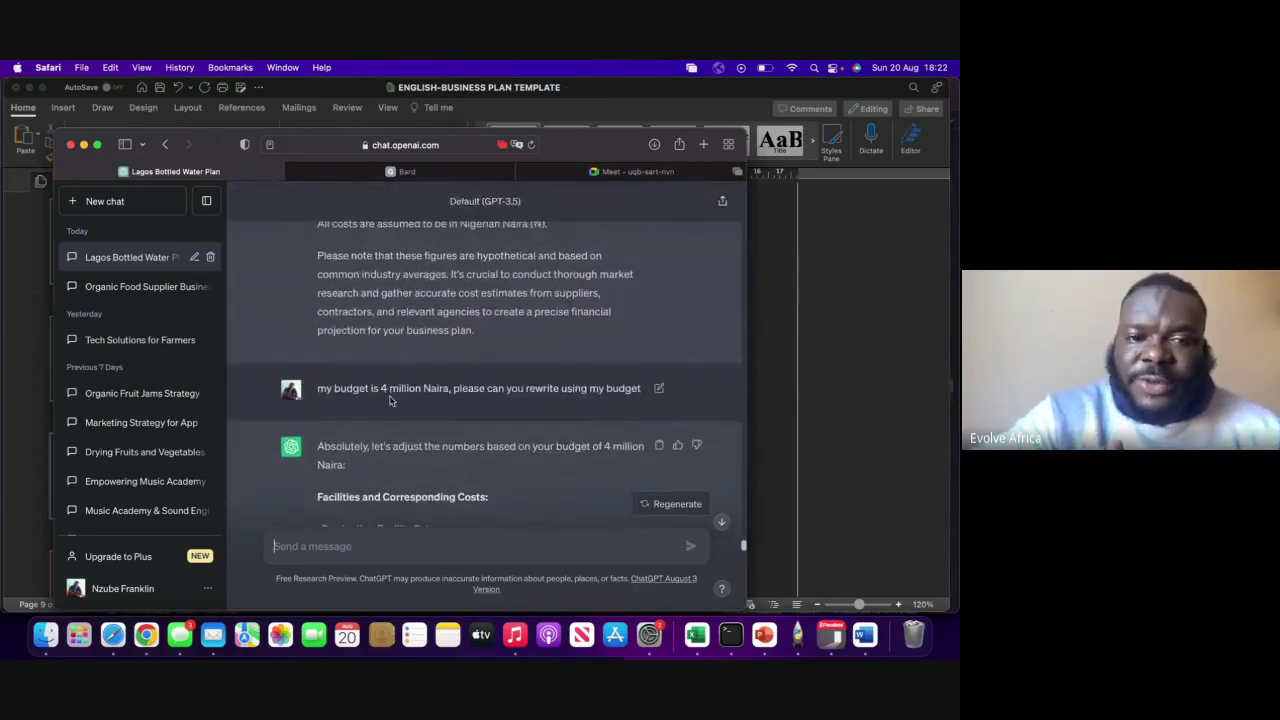
Step: Return to the SWOT answer and examine its threats, weaknesses, partnerships, technical support and awards entries
{"action": "scroll", "coordinate": [390, 400], "scroll_direction": "down", "scroll_amount": 15}
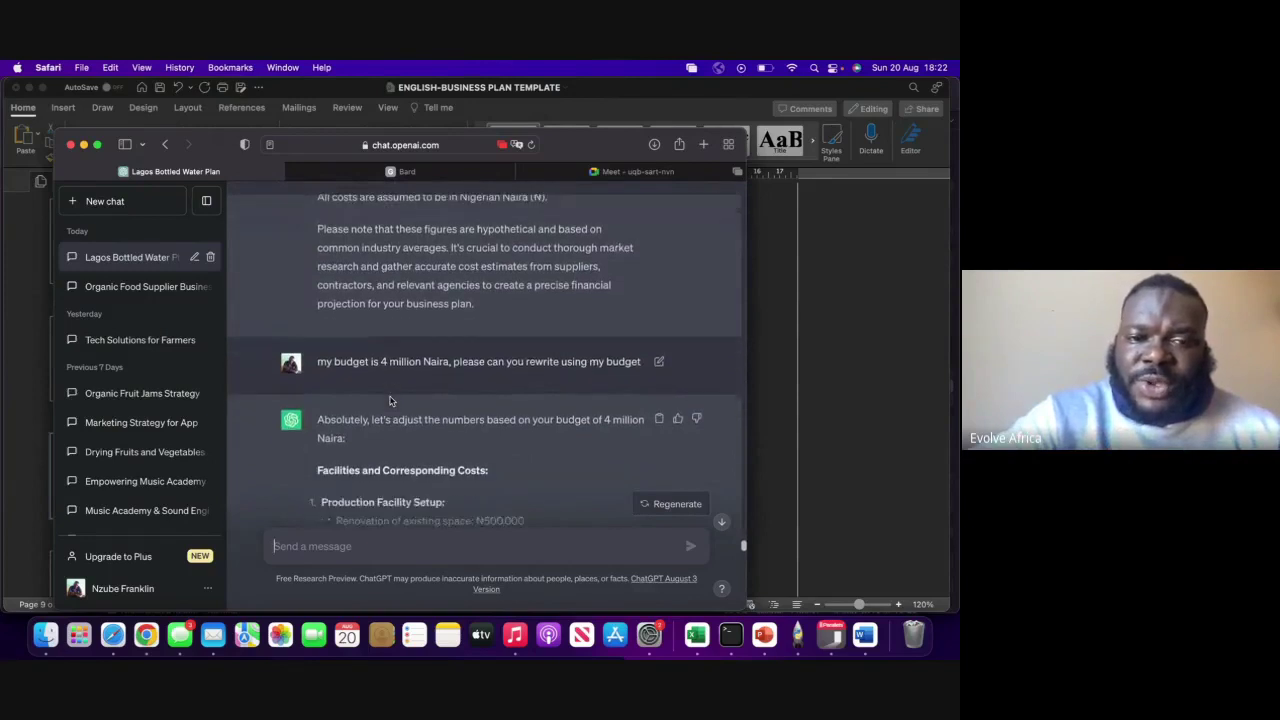
{"action": "scroll", "coordinate": [390, 400], "scroll_direction": "up", "scroll_amount": 15}
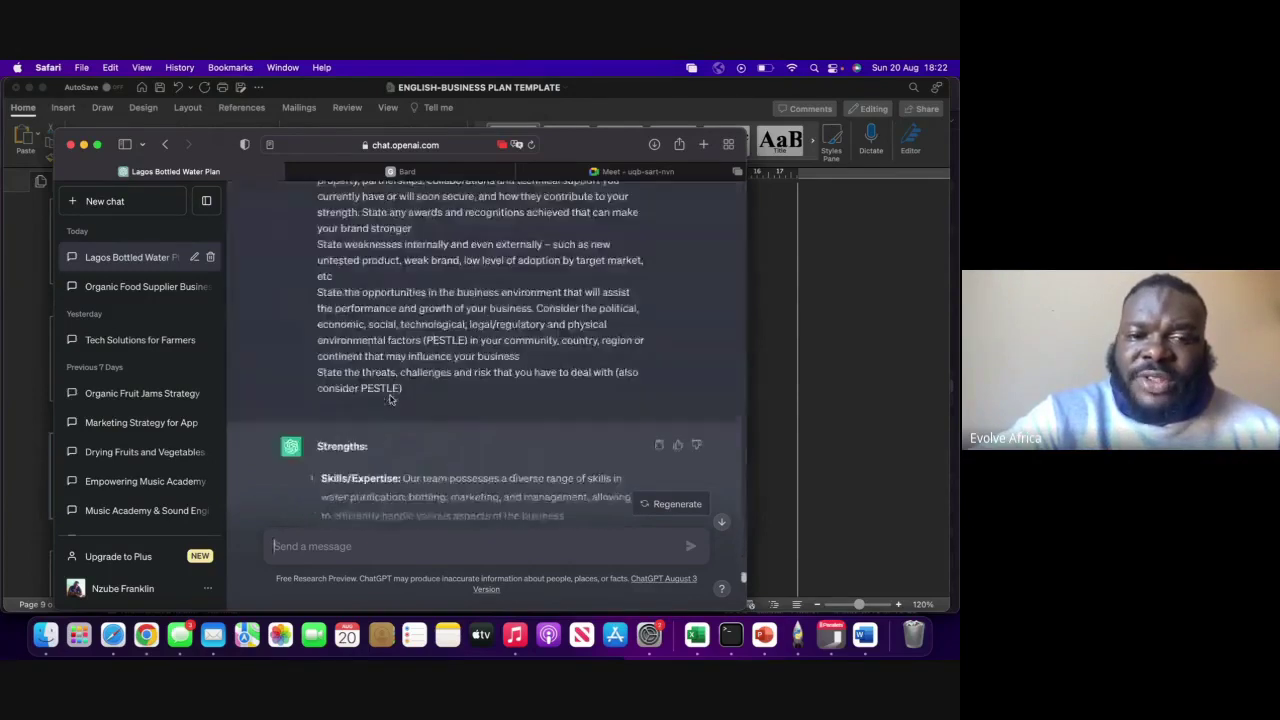
{"action": "scroll", "coordinate": [390, 398], "scroll_direction": "down", "scroll_amount": 5}
{"action": "scroll", "coordinate": [390, 396], "scroll_direction": "up", "scroll_amount": 8}
{"action": "scroll", "coordinate": [390, 396], "scroll_direction": "down", "scroll_amount": 15}
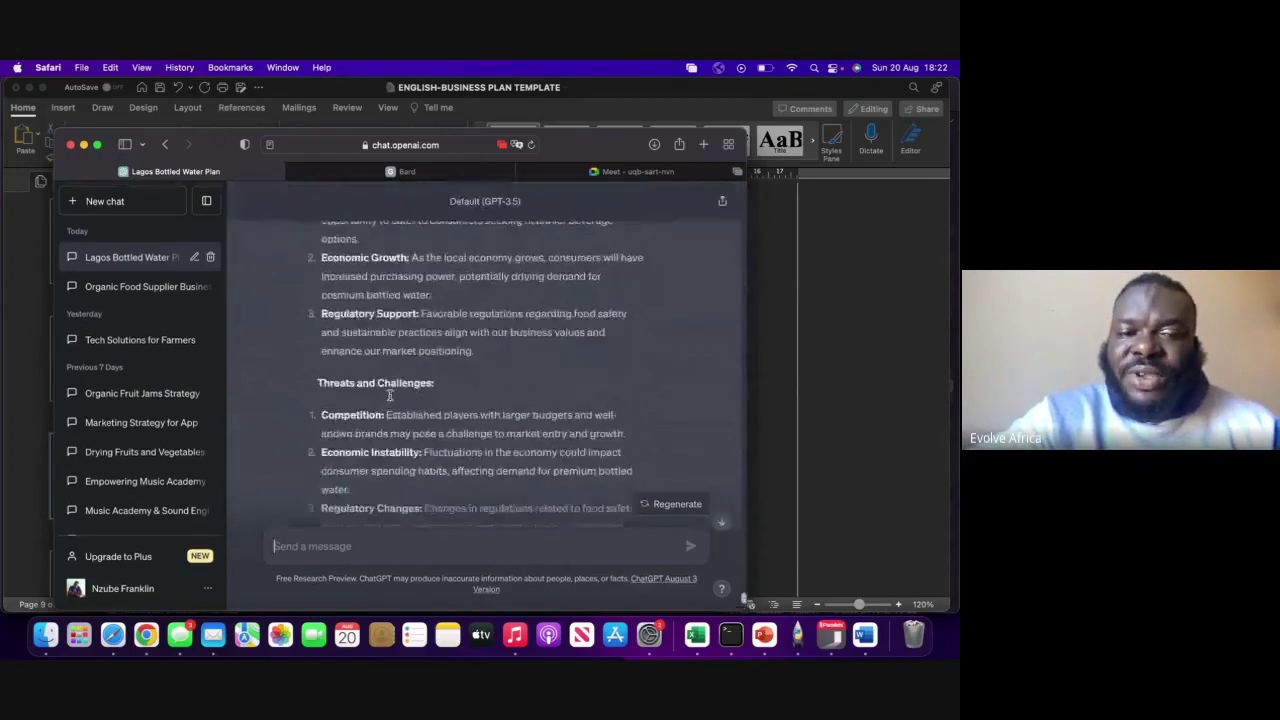
{"action": "scroll", "coordinate": [390, 396], "scroll_direction": "up", "scroll_amount": 10}
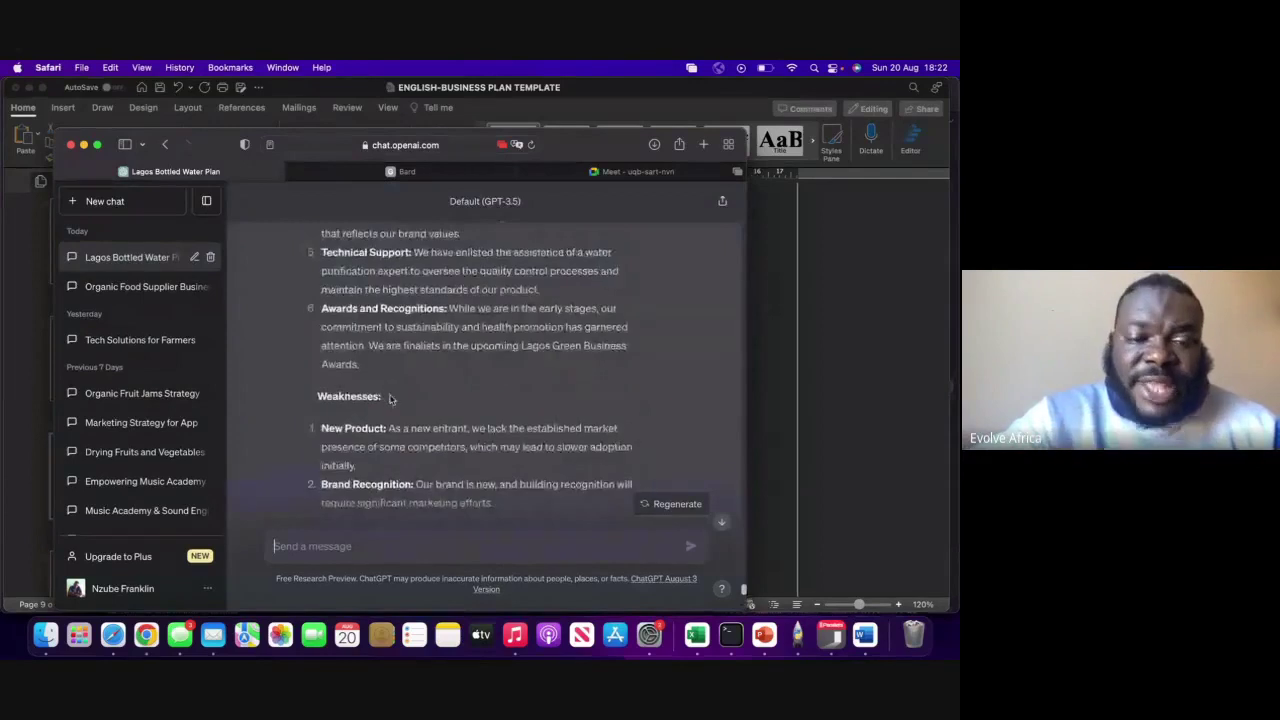
{"action": "scroll", "coordinate": [390, 398], "scroll_direction": "up", "scroll_amount": 2}
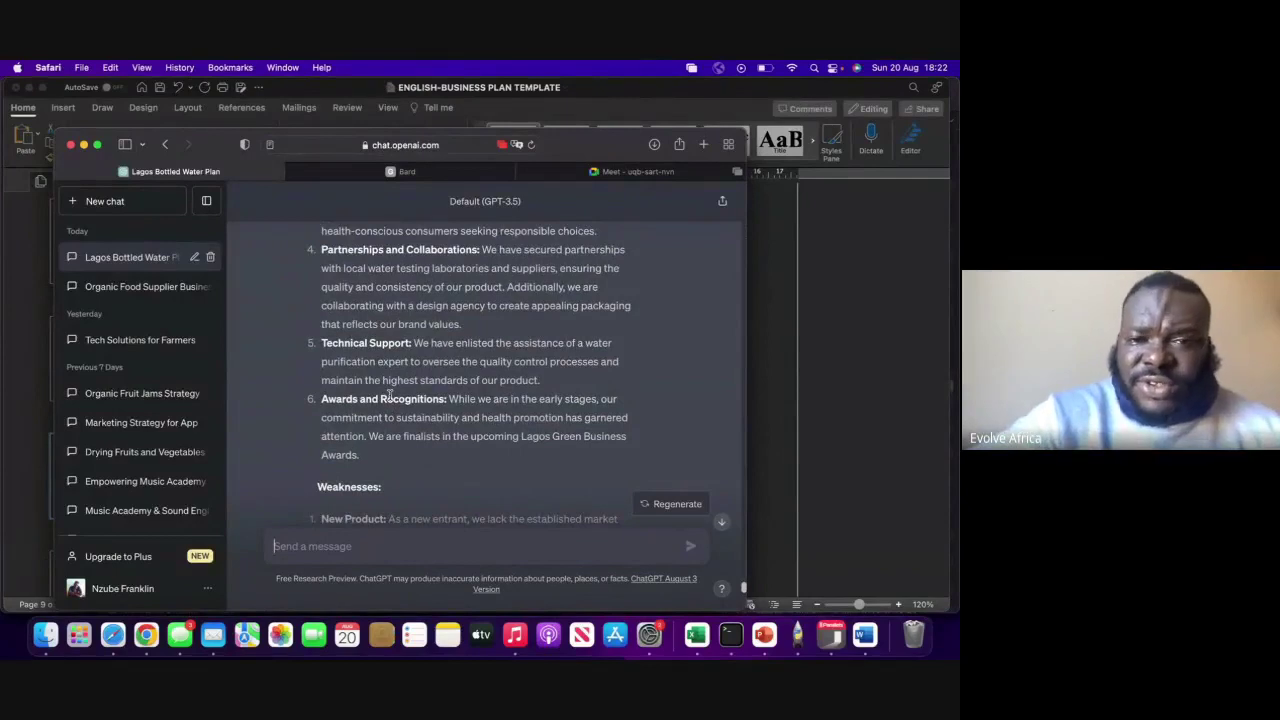
Step: Switch to the Word template and review the instructions for sections 7 Marketing Plan, 8 Management and 9 Financial Plan
{"action": "left_click", "coordinate": [768, 368]}
{"action": "scroll", "coordinate": [522, 432], "scroll_direction": "down", "scroll_amount": 10}
{"action": "scroll", "coordinate": [522, 432], "scroll_direction": "down", "scroll_amount": 10}
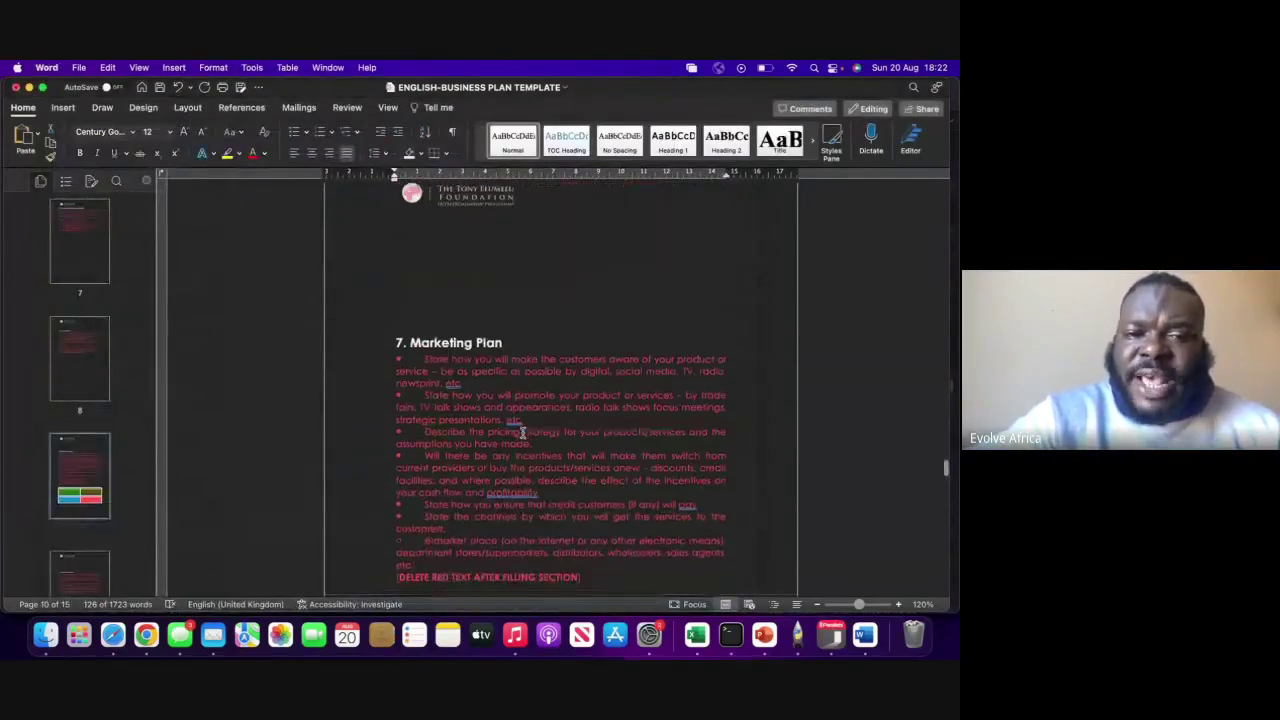
{"action": "scroll", "coordinate": [522, 432], "scroll_direction": "down", "scroll_amount": 1}
{"action": "scroll", "coordinate": [522, 432], "scroll_direction": "up", "scroll_amount": 6}
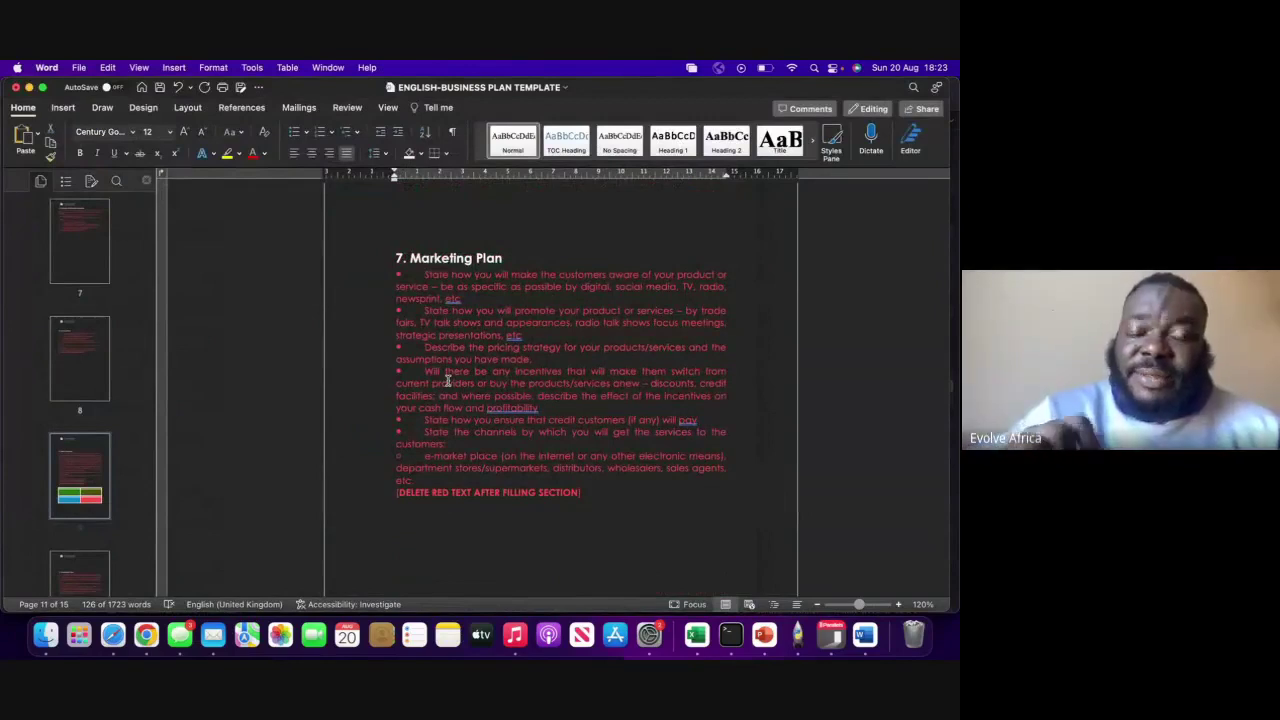
{"action": "scroll", "coordinate": [448, 381], "scroll_direction": "down", "scroll_amount": 1}
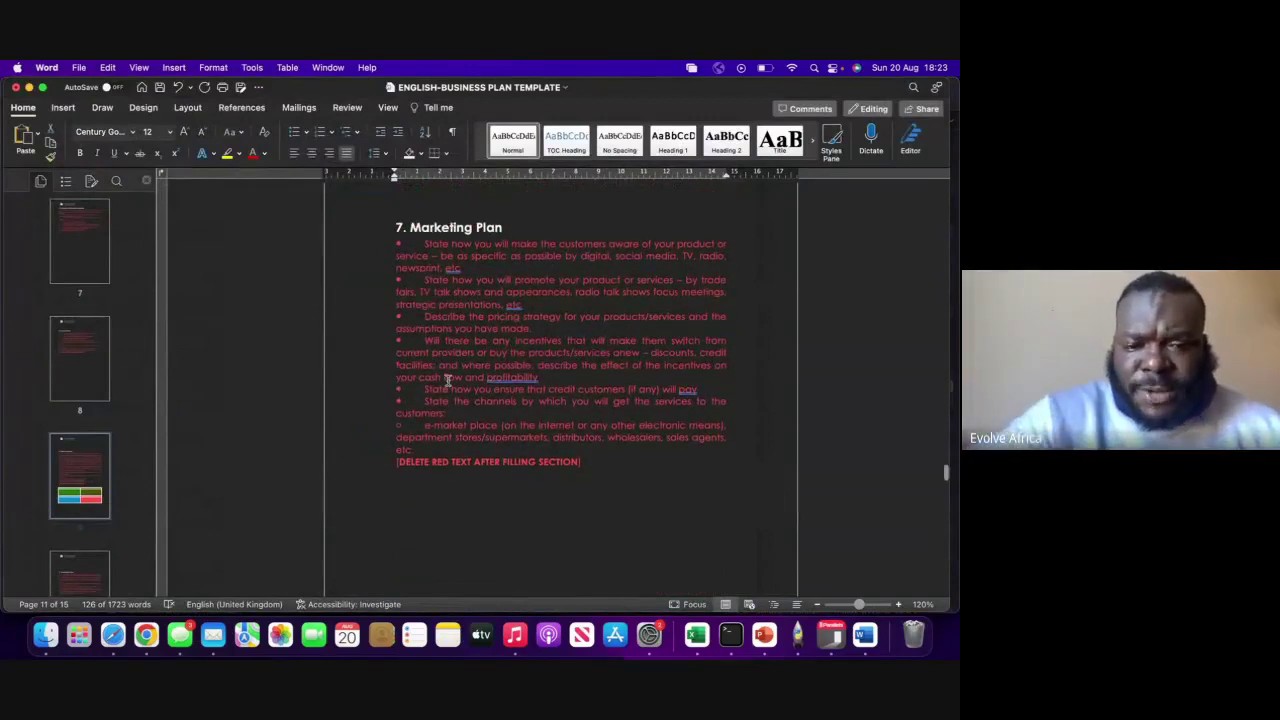
{"action": "scroll", "coordinate": [448, 381], "scroll_direction": "down", "scroll_amount": 10}
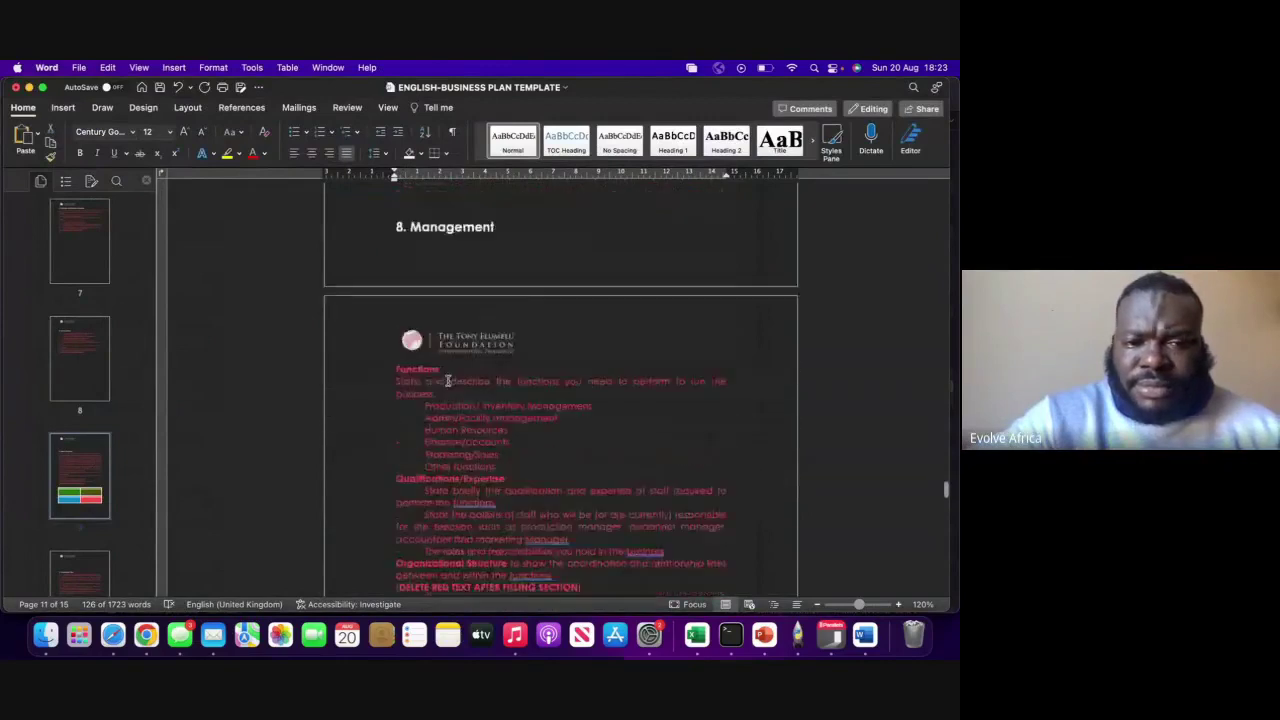
{"action": "scroll", "coordinate": [448, 381], "scroll_direction": "down", "scroll_amount": 8}
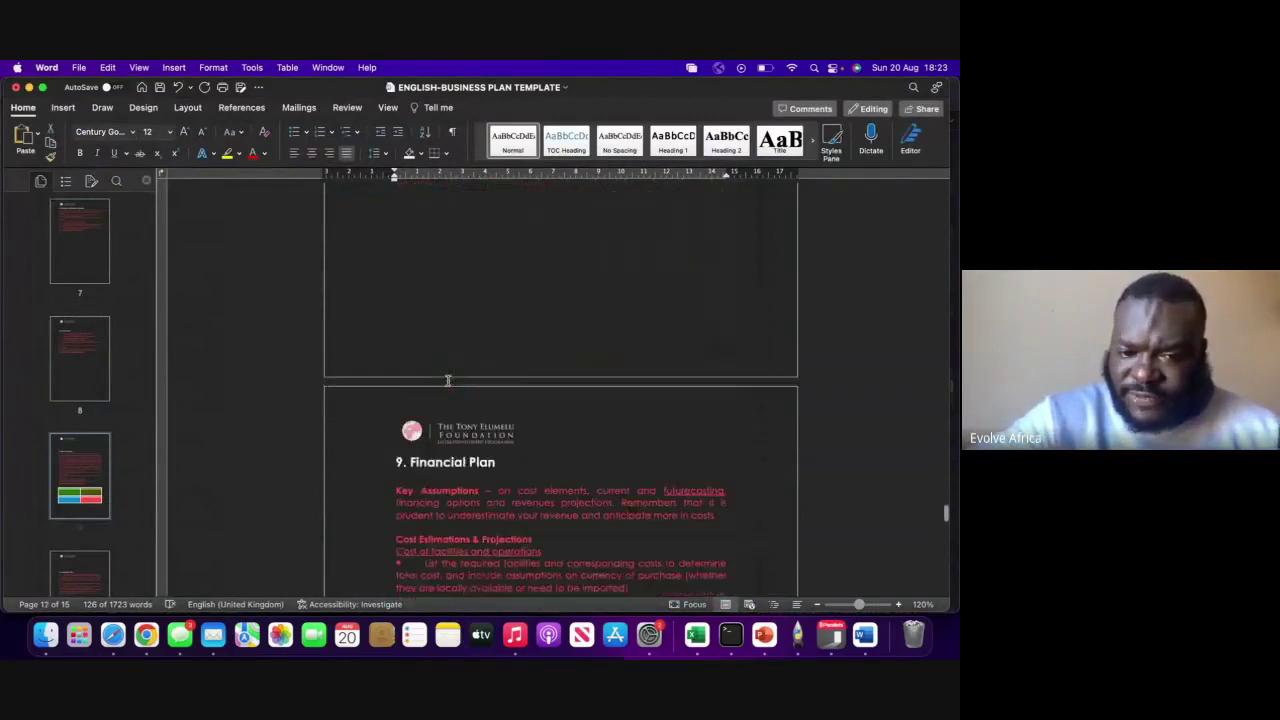
{"action": "scroll", "coordinate": [448, 385], "scroll_direction": "down", "scroll_amount": 10}
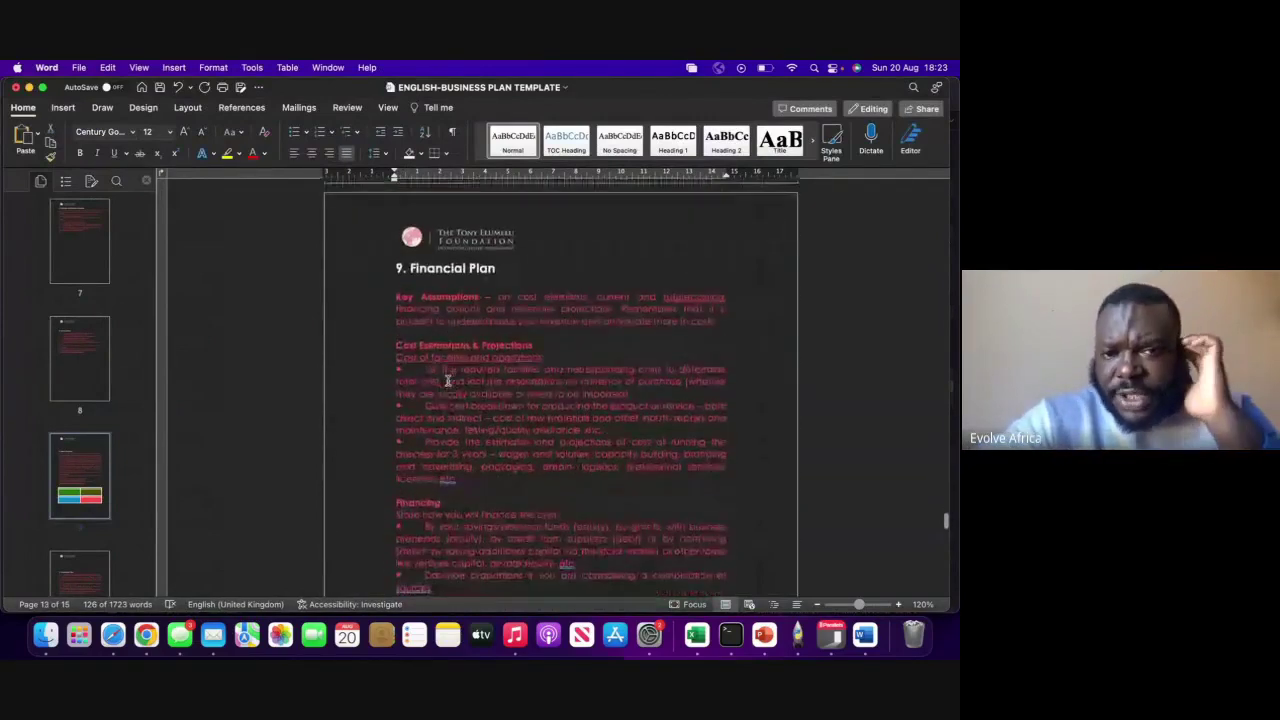
{"action": "scroll", "coordinate": [448, 381], "scroll_direction": "up", "scroll_amount": 2}
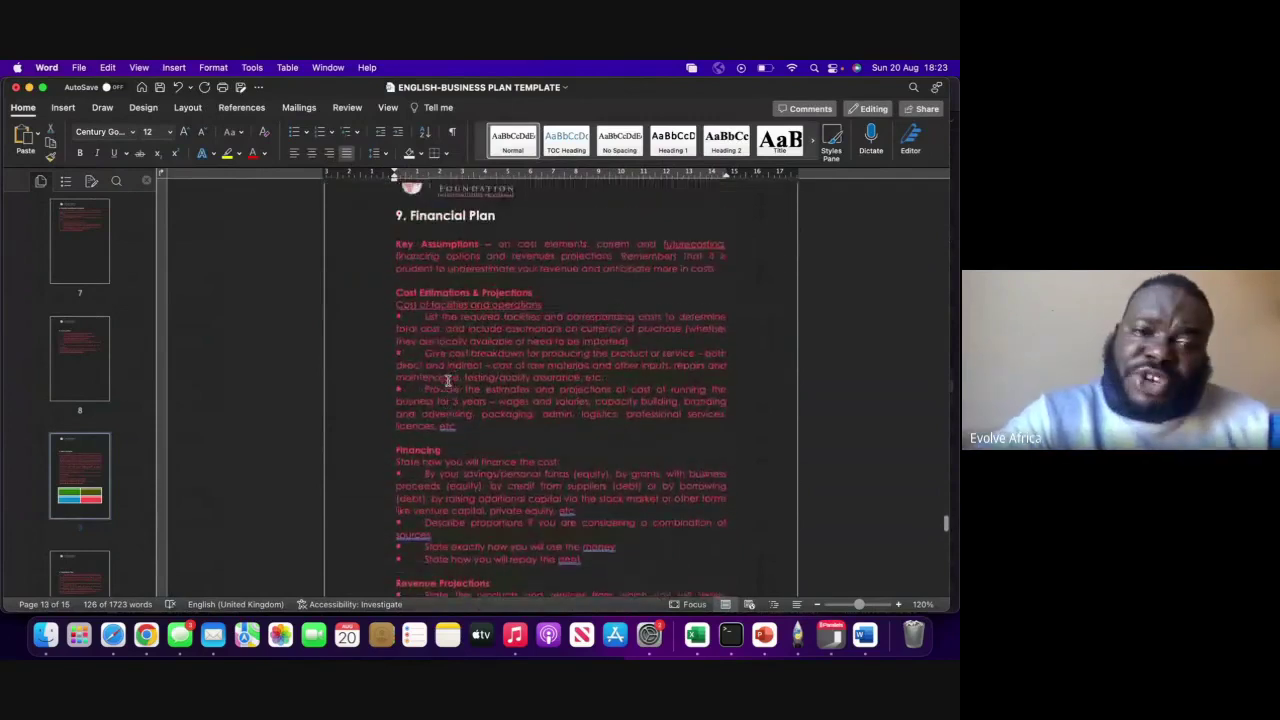